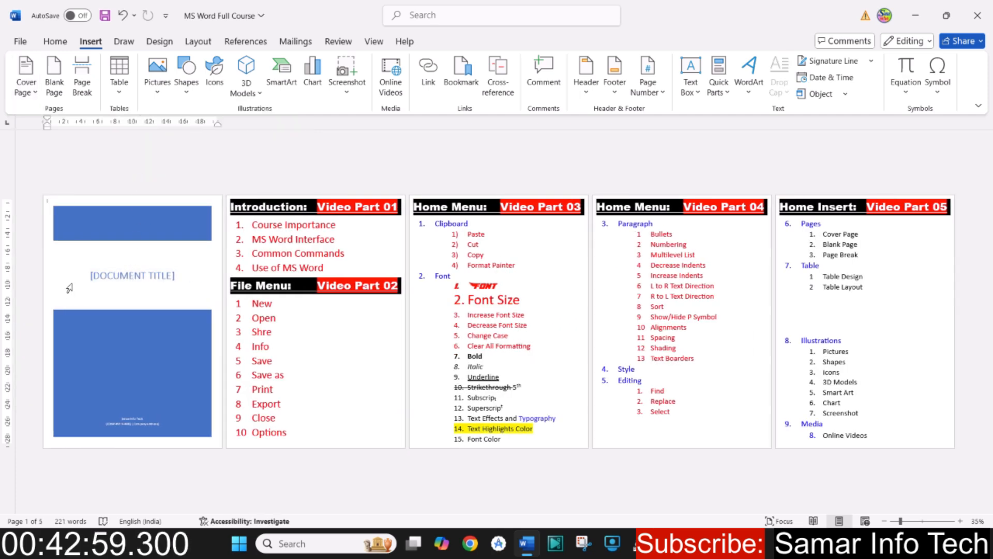
# - Replace the cover page's document title placeholder with "MS WORD COMPLETE COURSE"
pyautogui.click(136, 280)
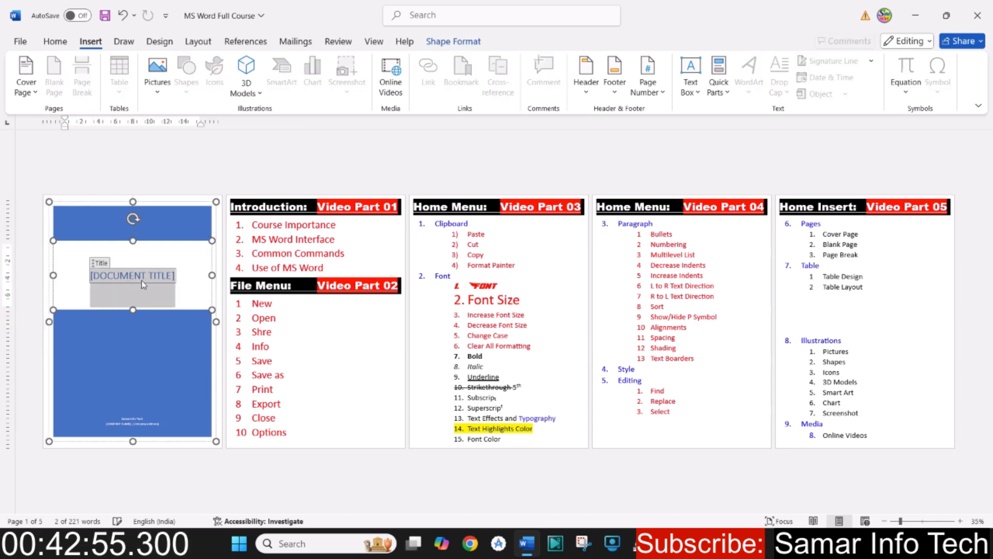
pyautogui.click(923, 521)
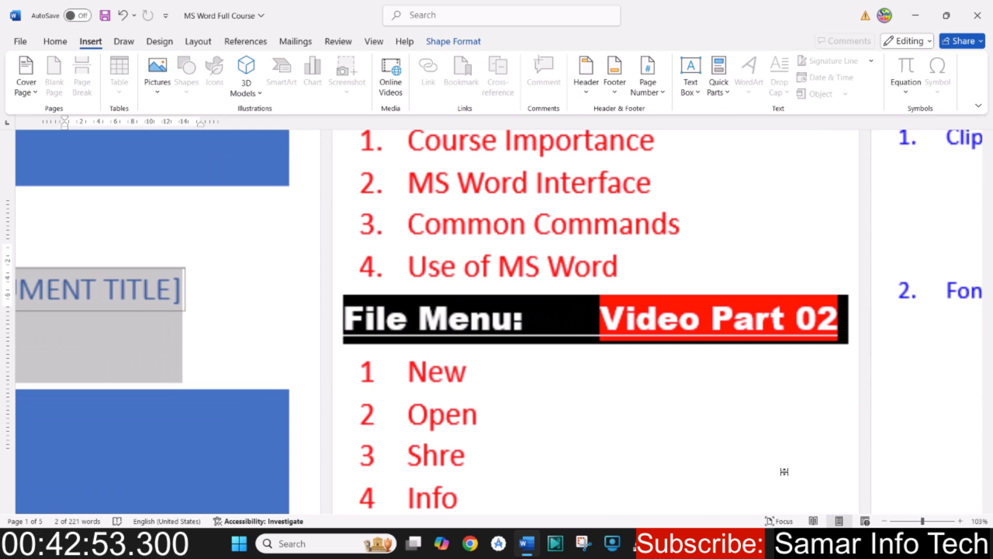
pyautogui.scroll(2, 512, 337)
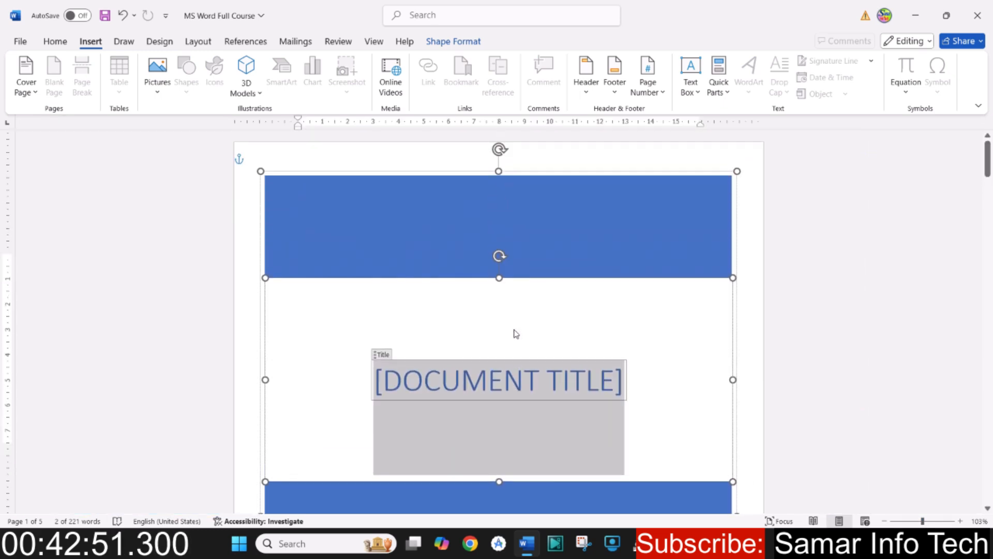
pyautogui.scroll(-7, 515, 333)
pyautogui.scroll(6, 516, 331)
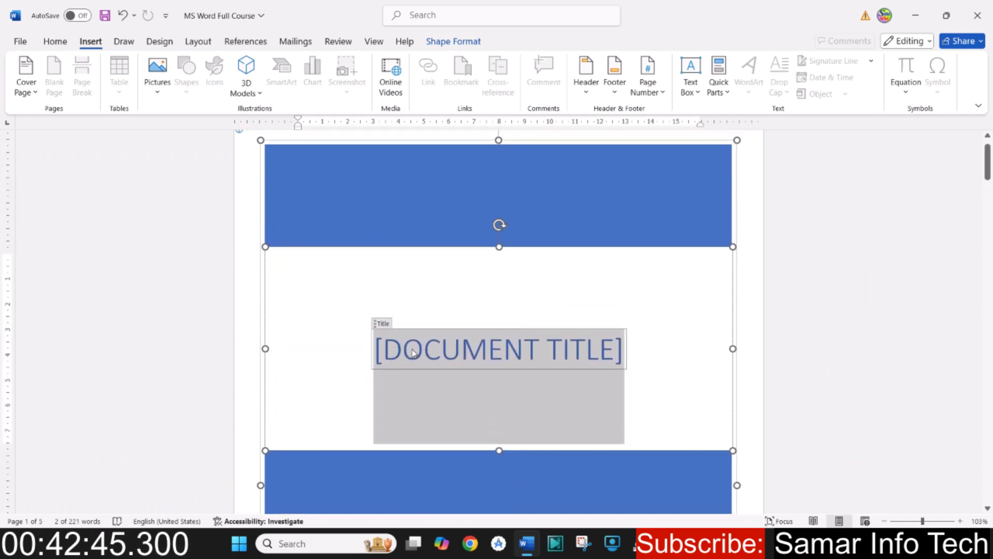
pyautogui.write('MS')
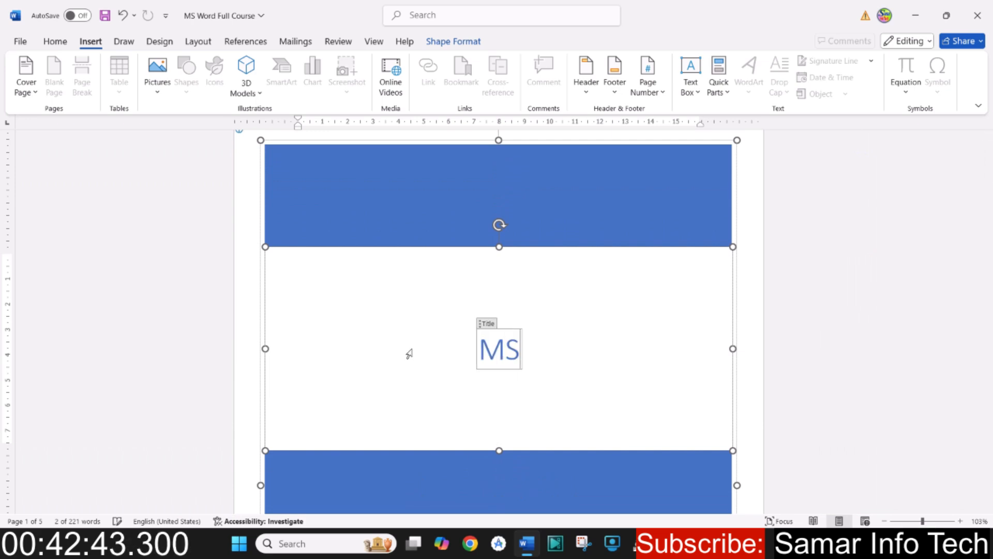
pyautogui.write(' WORD')
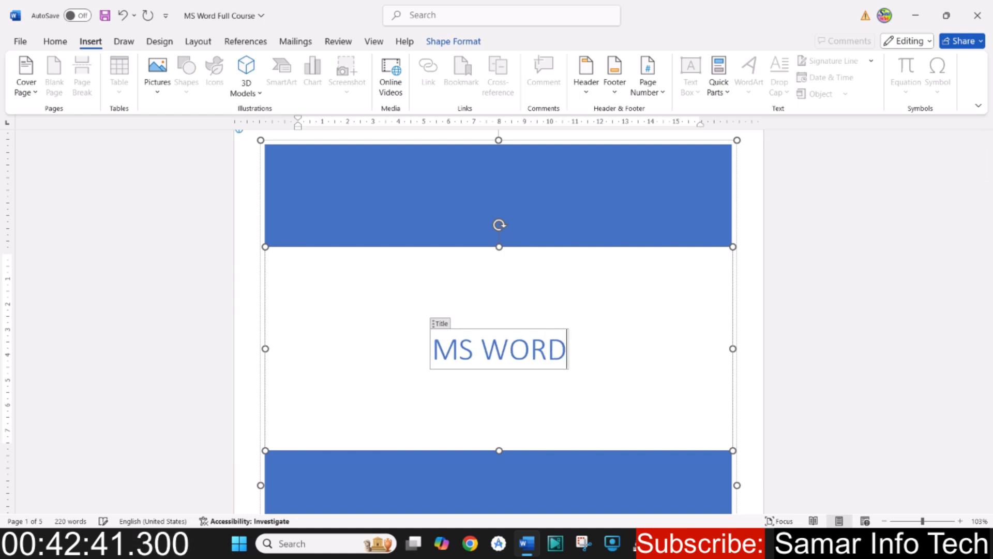
pyautogui.write(' COML')
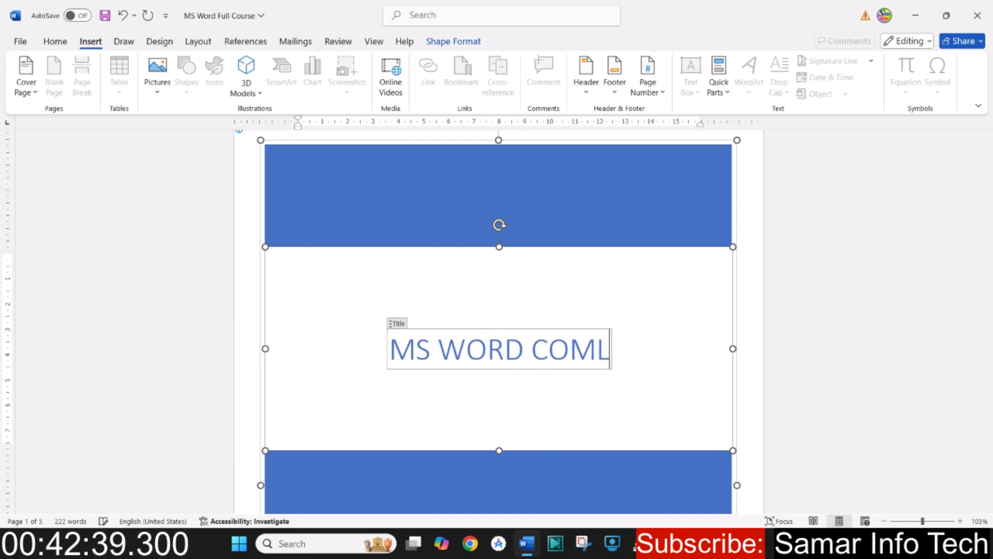
pyautogui.press('BackSpace')
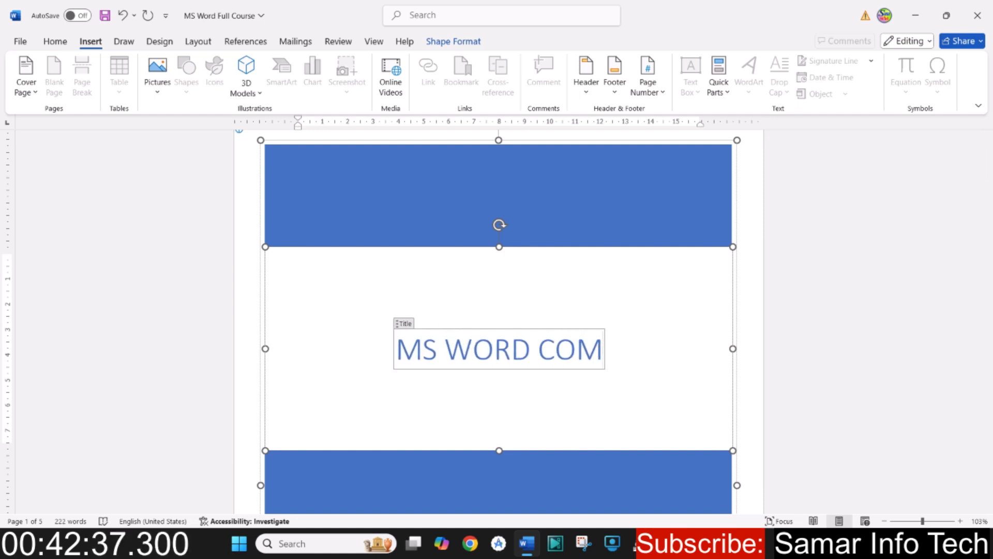
pyautogui.write('PLETE')
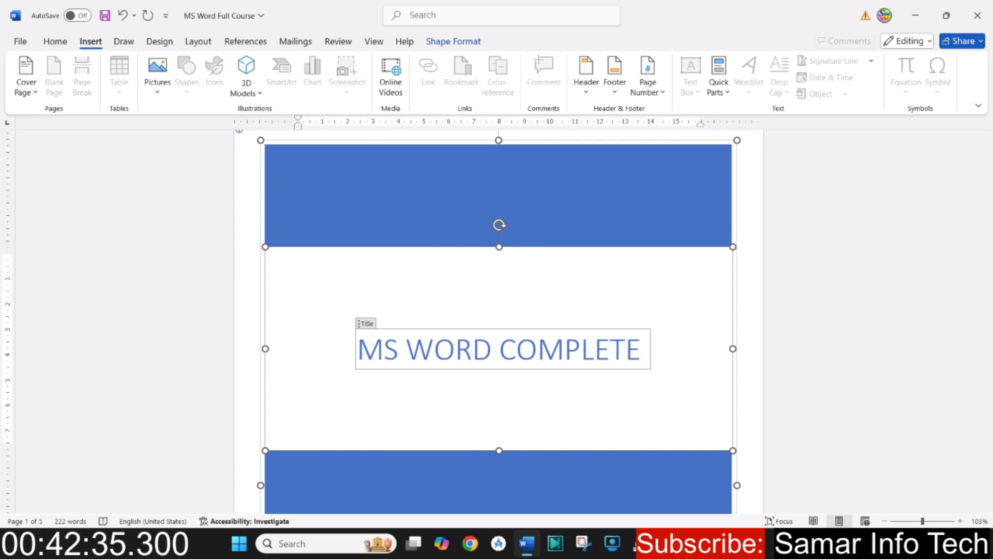
pyautogui.write(' COURSE')
pyautogui.click(519, 309)
pyautogui.click(538, 225)
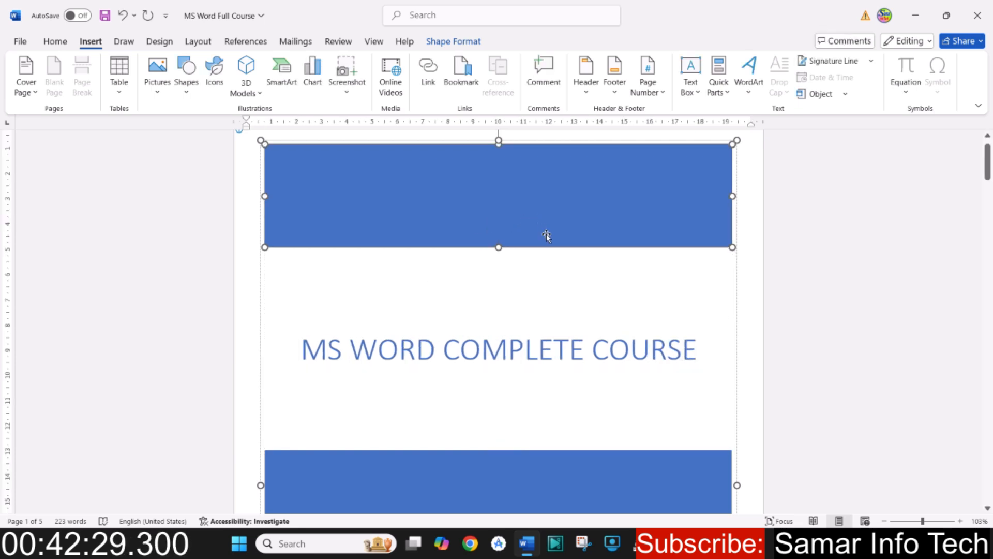
# - Replace the author text near the bottom of the cover page with "Composed by"
pyautogui.scroll(-3, 504, 331)
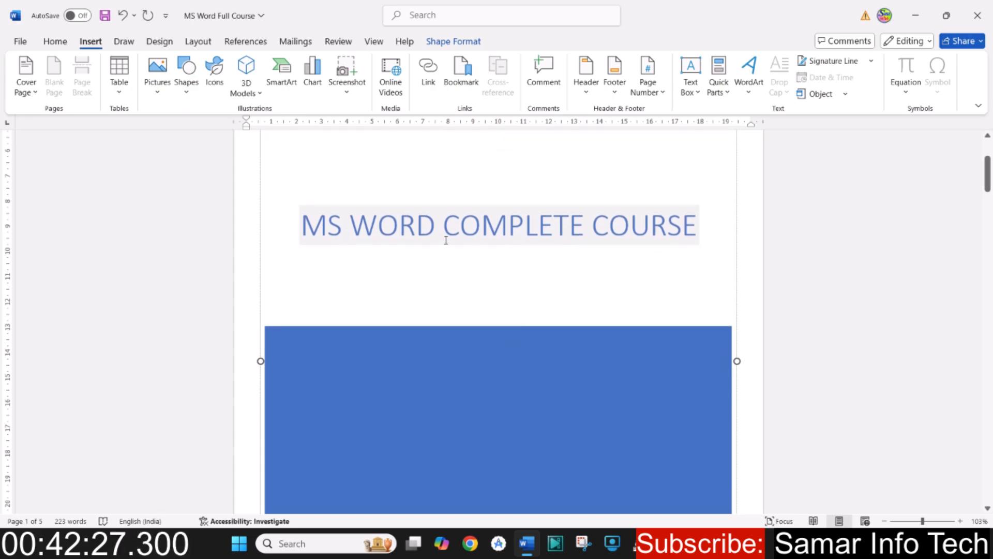
pyautogui.scroll(-5, 430, 240)
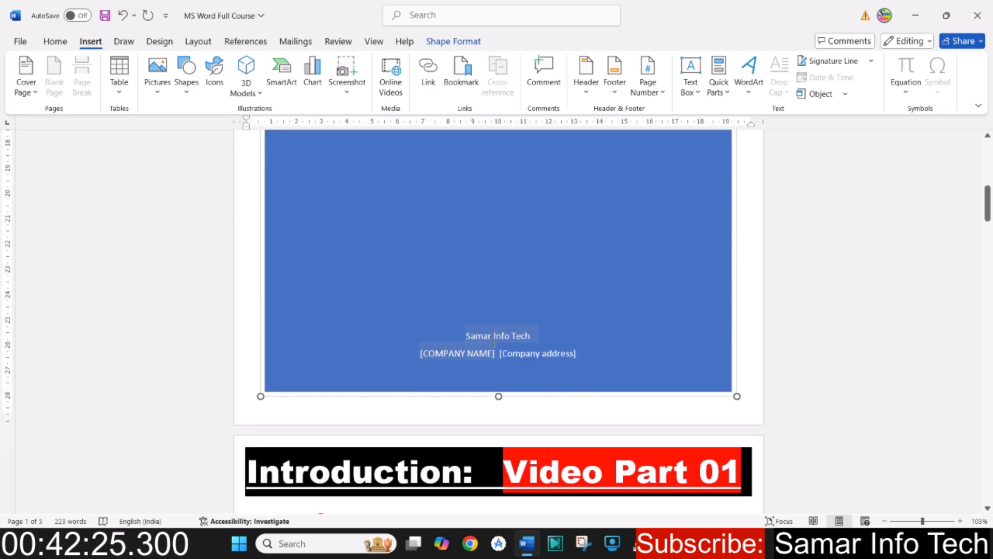
pyautogui.tripleClick(514, 336)
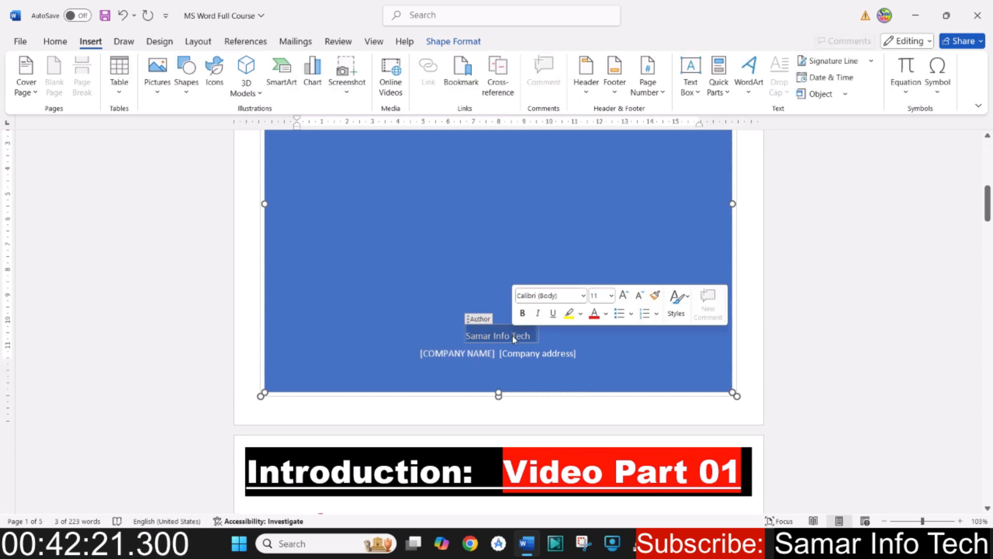
pyautogui.press('BackSpace')
pyautogui.write('com')
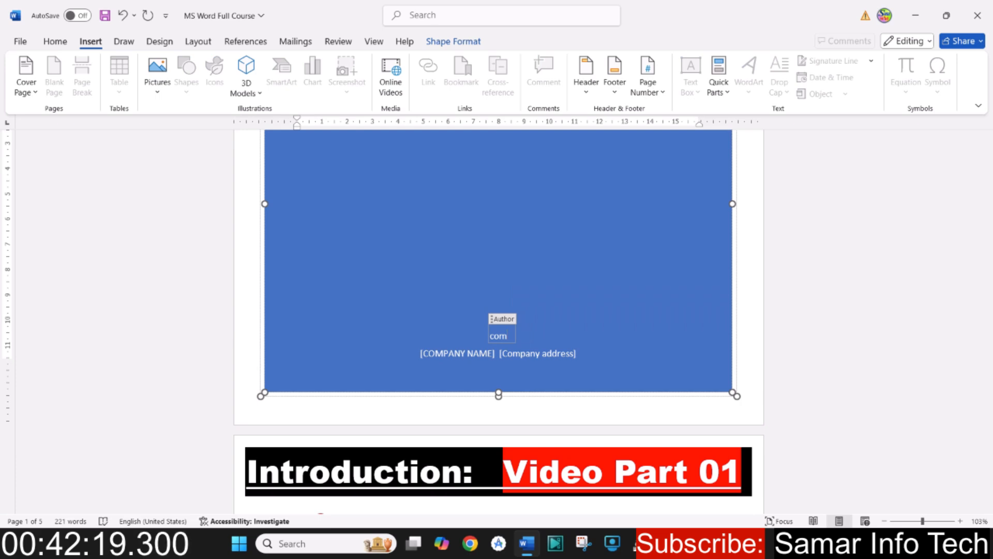
pyautogui.press('BackSpace')
pyautogui.press('BackSpace')
pyautogui.press('BackSpace')
pyautogui.write('Composed by')
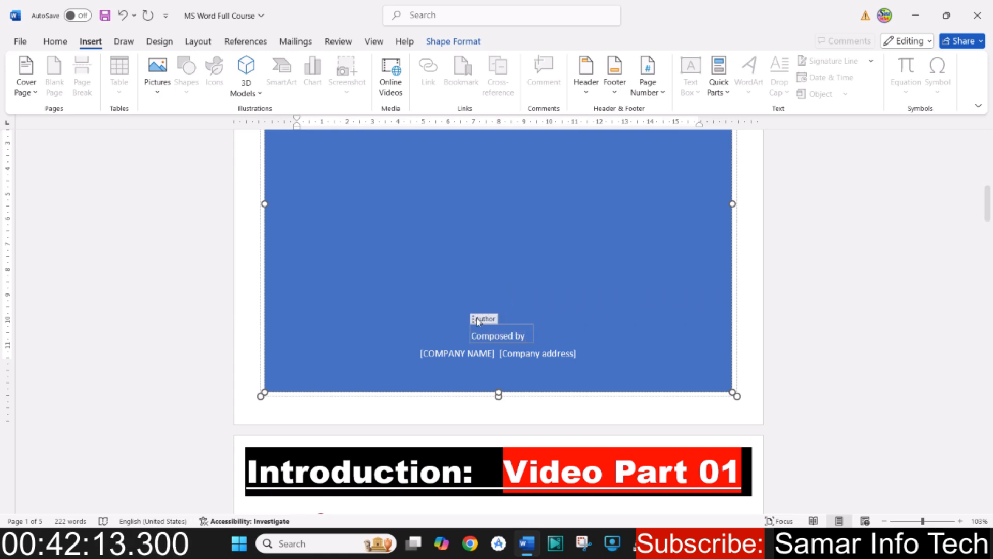
# - Replace the company name and address placeholders below "Composed by" with the composer's full name in capitals
pyautogui.tripleClick(505, 354)
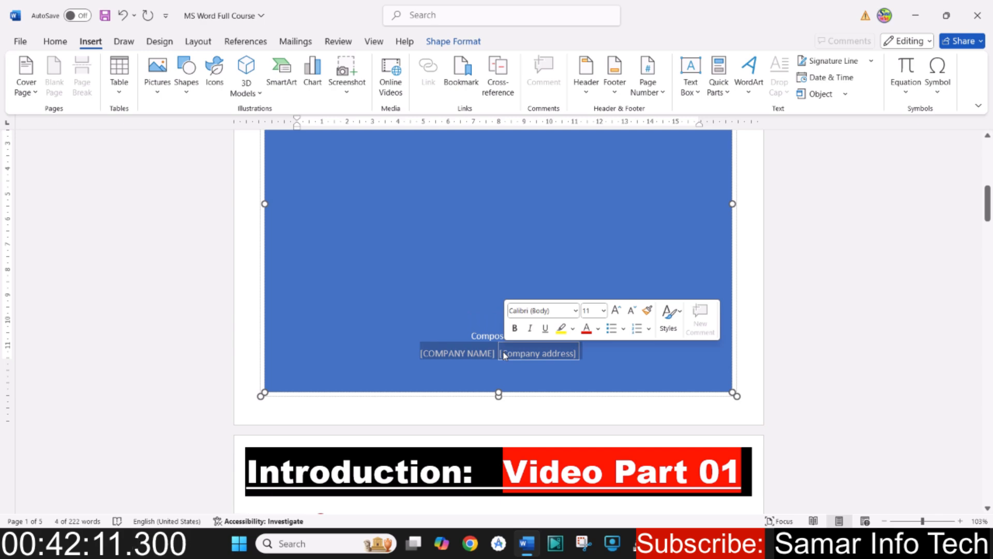
pyautogui.write('SA')
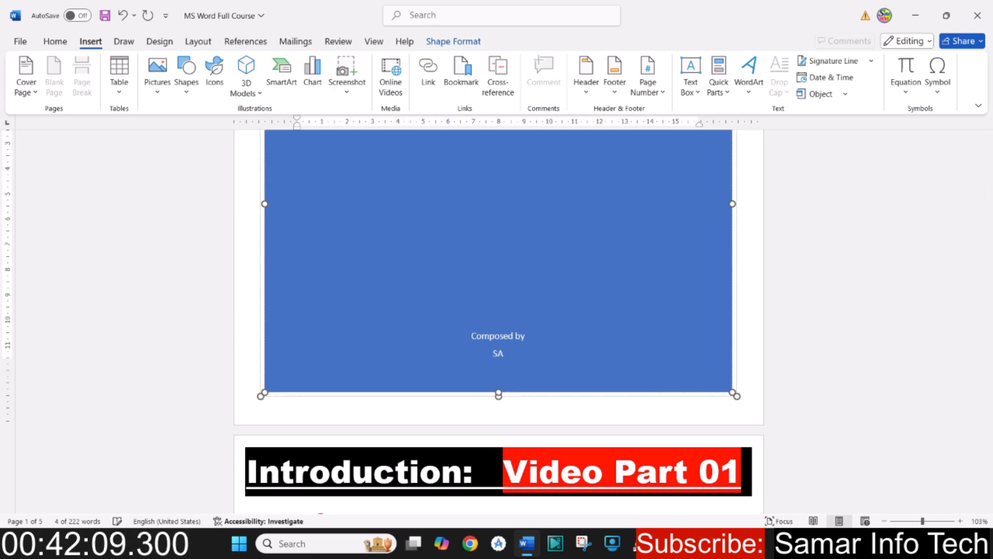
pyautogui.write('M')
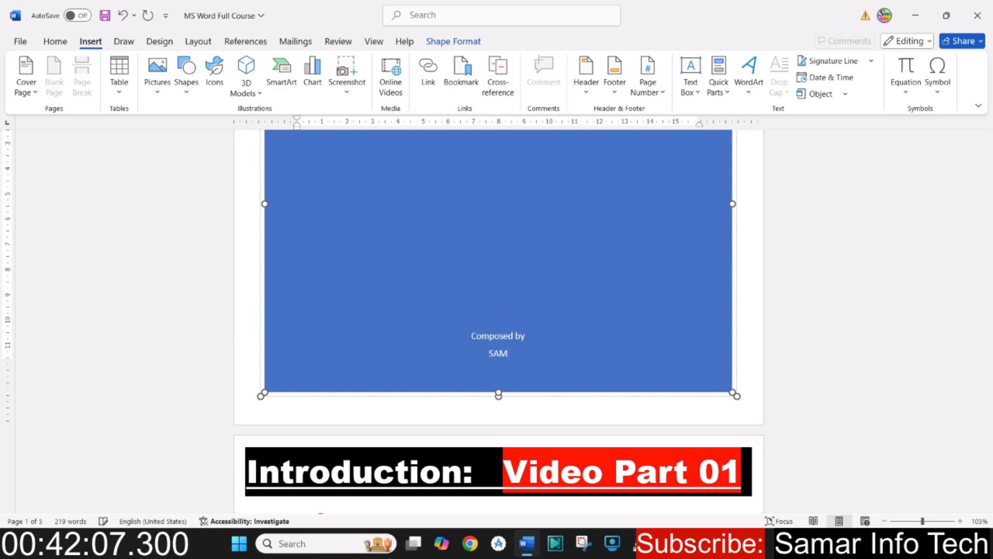
pyautogui.write('AR MISBAHI')
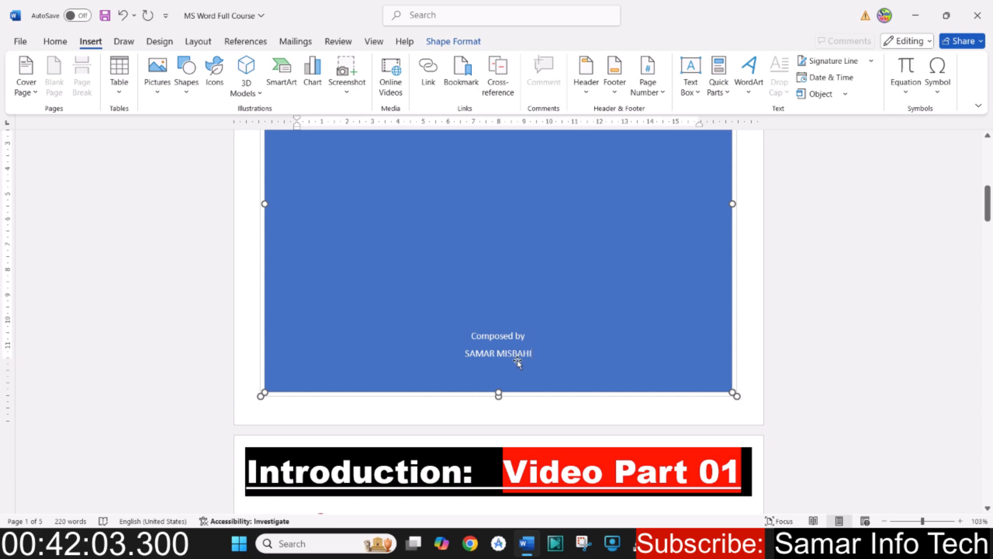
# - Set the cover page title's font size to 48
pyautogui.scroll(10, 500, 364)
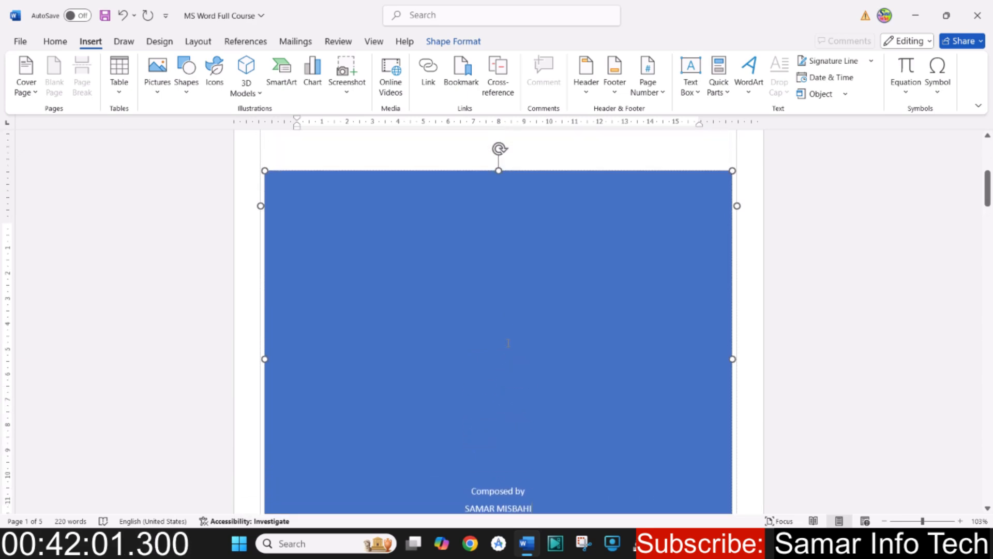
pyautogui.tripleClick(468, 369)
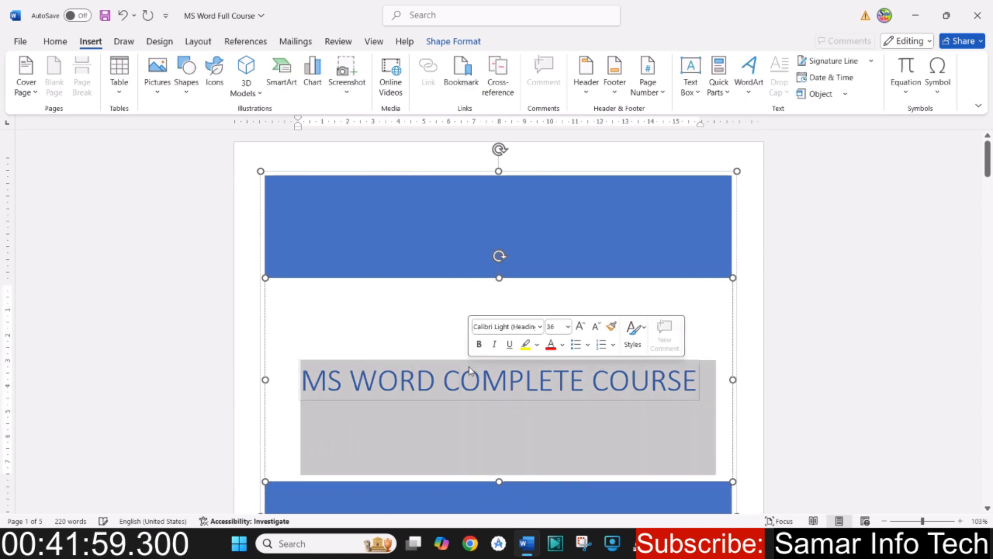
pyautogui.click(55, 41)
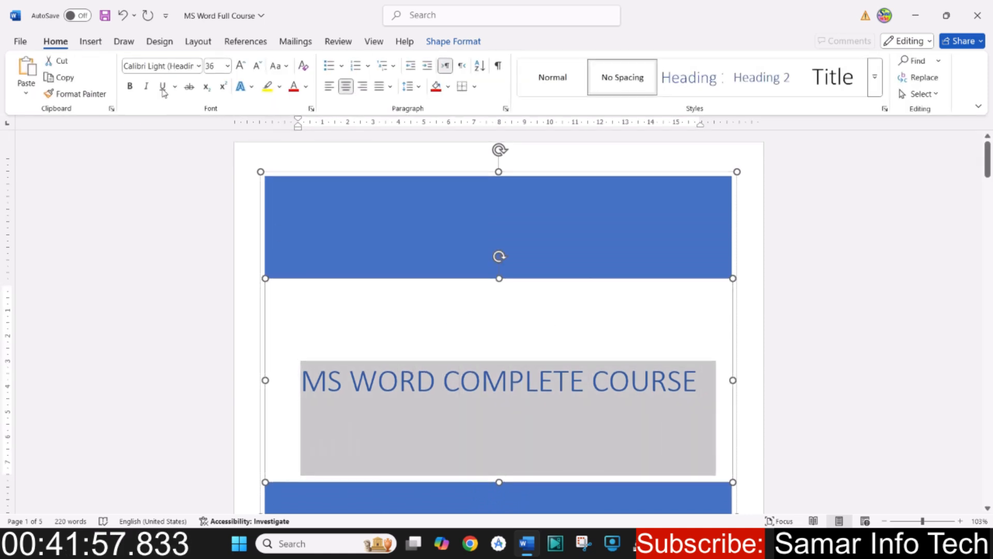
pyautogui.click(239, 68)
pyautogui.click(239, 67)
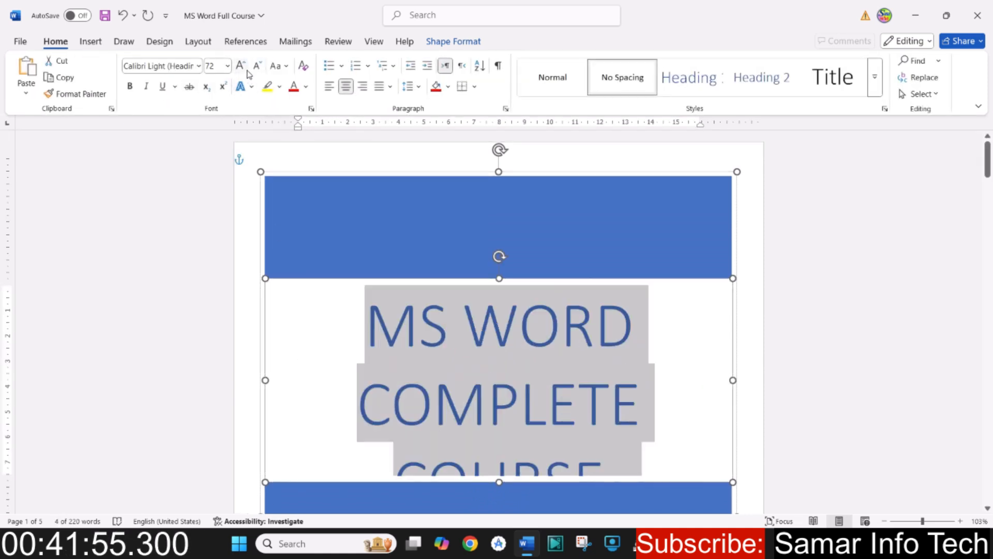
pyautogui.click(256, 71)
# - Increase the font size of the "Composed by" line on the cover page to 22
pyautogui.scroll(-10, 517, 226)
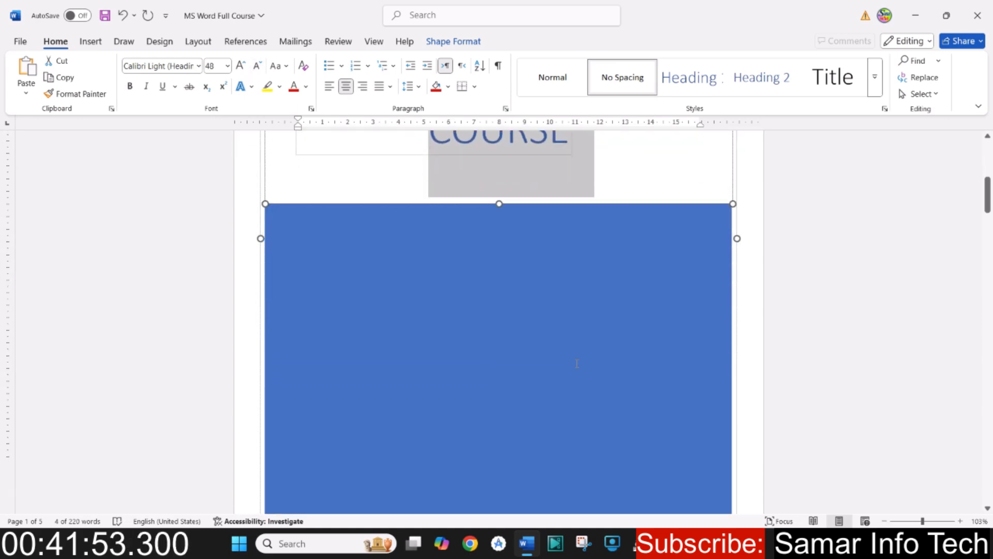
pyautogui.doubleClick(499, 199)
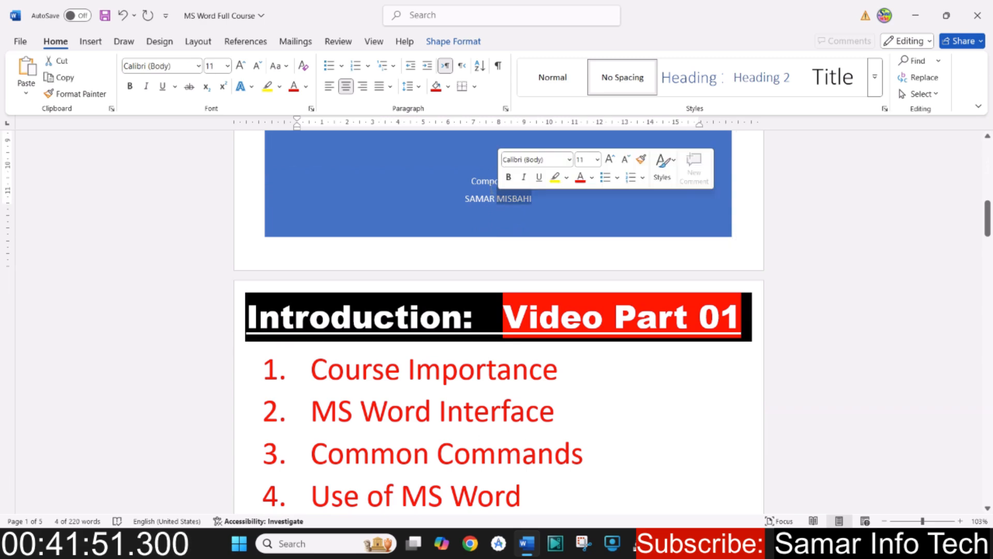
pyautogui.tripleClick(484, 186)
pyautogui.click(240, 66)
pyautogui.click(240, 66)
pyautogui.click(240, 65)
pyautogui.click(240, 66)
pyautogui.click(240, 65)
# - Enlarge the composer's name on the cover page by several font size increments, making it bigger than the line above
pyautogui.click(240, 65)
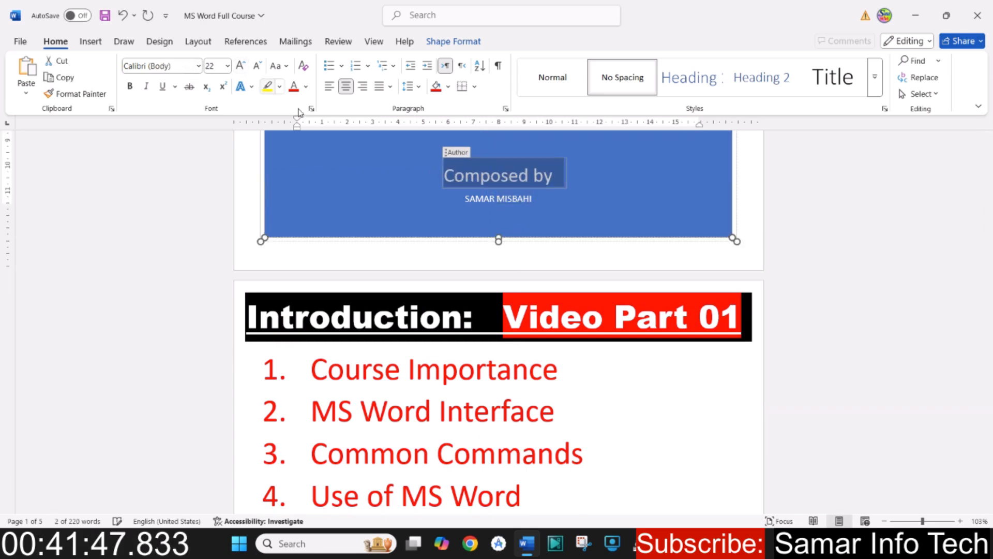
pyautogui.tripleClick(487, 199)
pyautogui.click(240, 67)
pyautogui.click(241, 67)
pyautogui.doubleClick(240, 66)
pyautogui.click(240, 66)
pyautogui.doubleClick(240, 66)
pyautogui.doubleClick(240, 66)
pyautogui.click(240, 66)
pyautogui.click(240, 66)
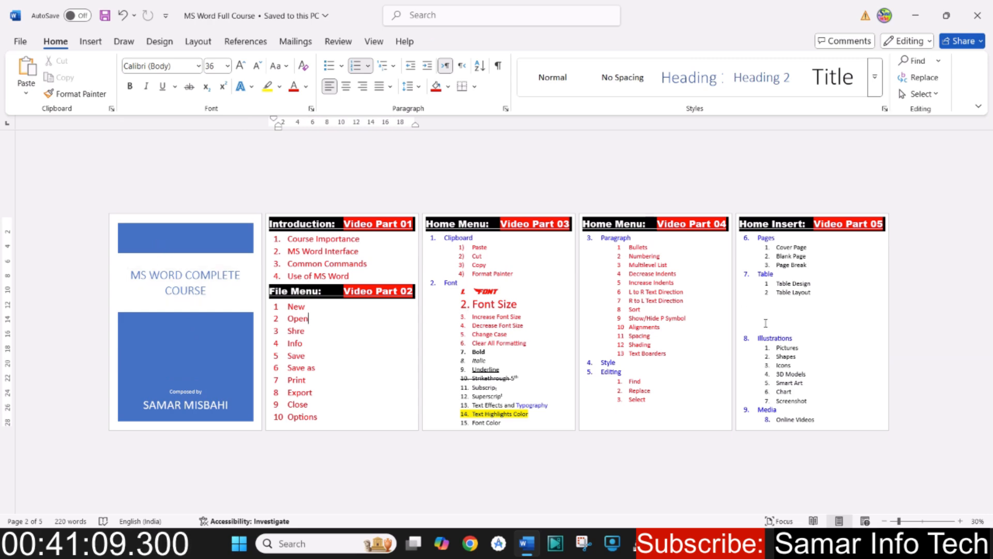
# - Review the Pages topics under the Video Part 05 heading and look through the built-in cover page designs
pyautogui.click(798, 285)
pyautogui.click(922, 521)
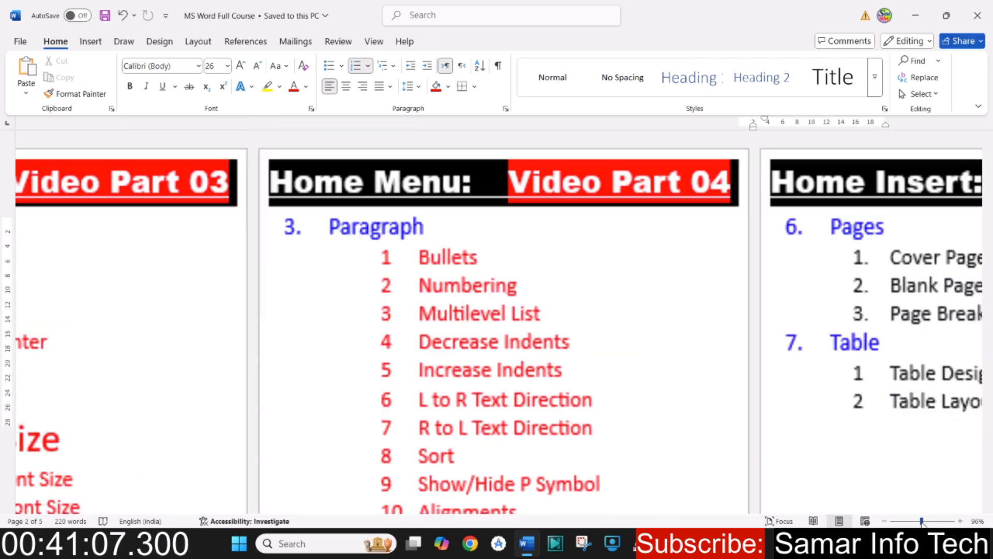
pyautogui.scroll(3, 485, 350)
pyautogui.scroll(3, 485, 350)
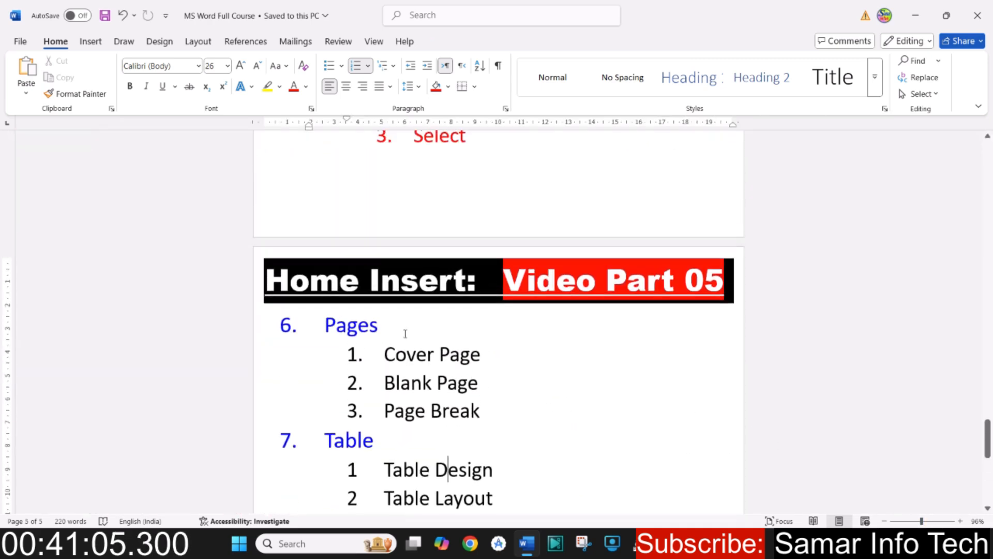
pyautogui.tripleClick(409, 357)
pyautogui.click(410, 356)
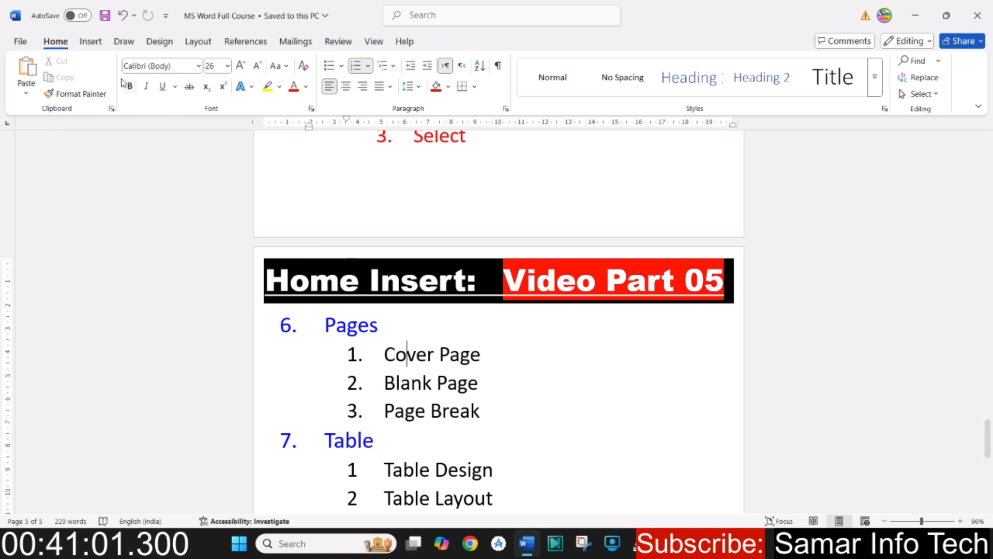
pyautogui.click(91, 41)
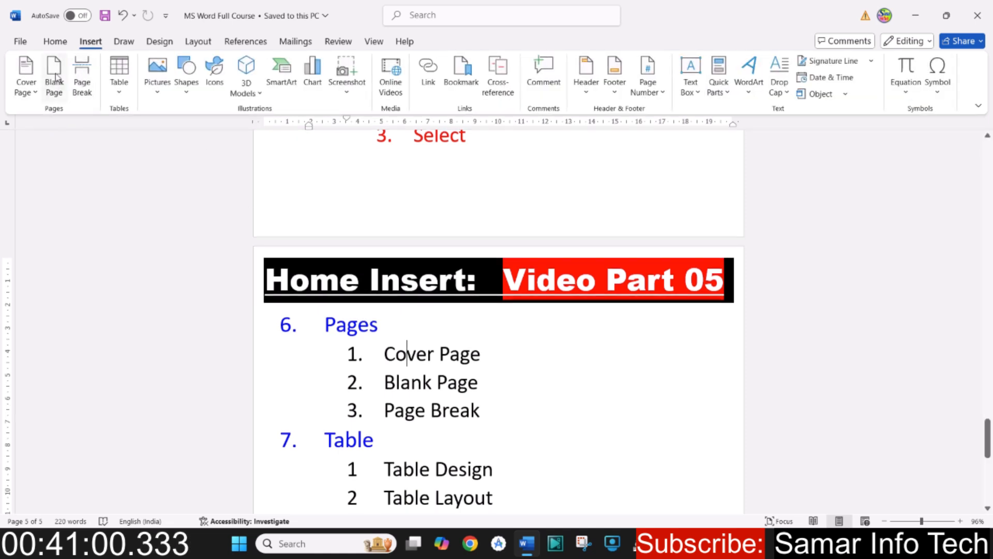
pyautogui.click(31, 89)
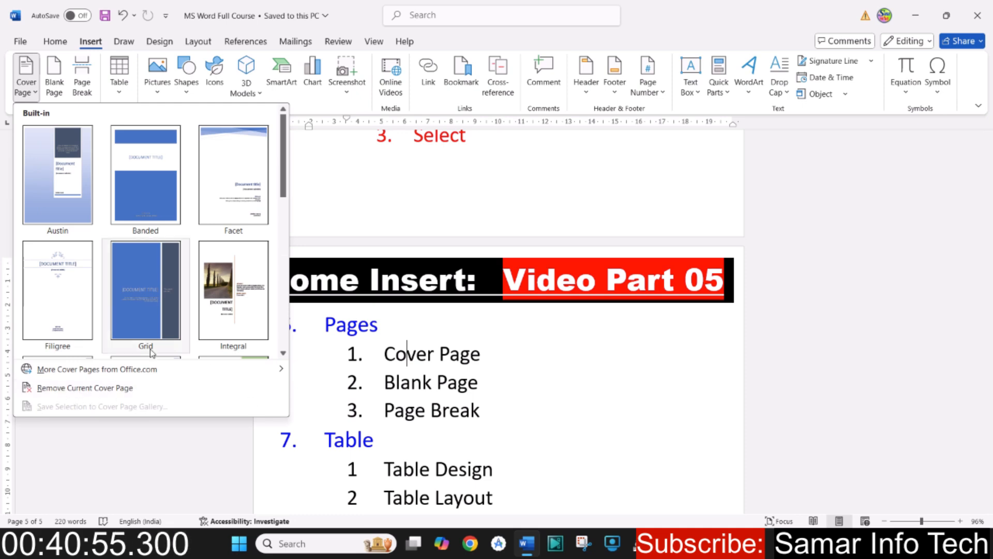
pyautogui.click(417, 387)
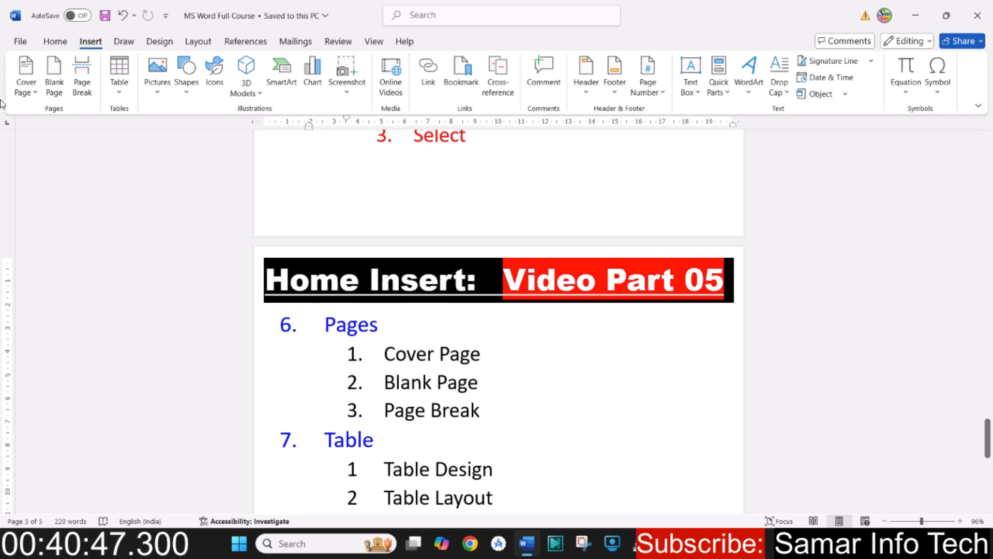
# - Create a new blank document
pyautogui.click(21, 44)
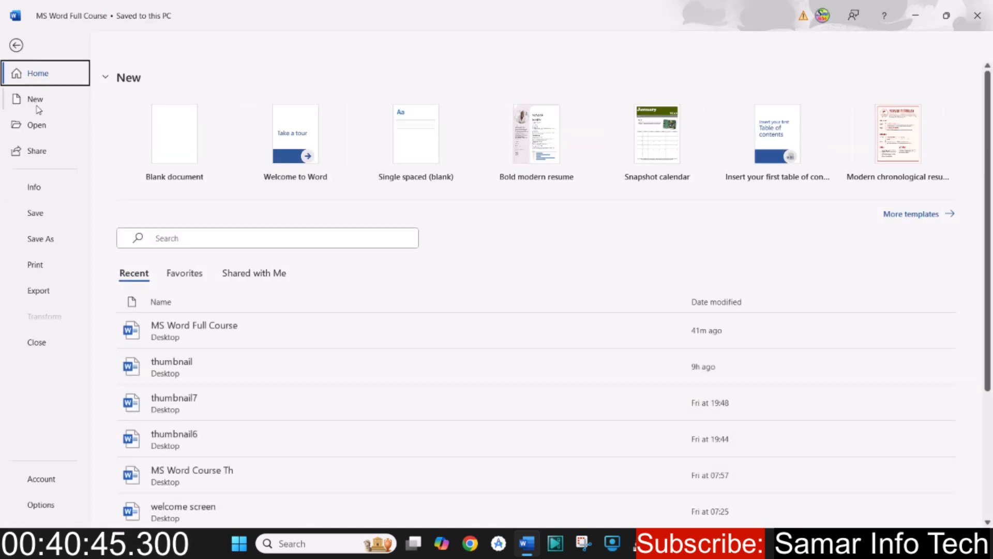
pyautogui.click(37, 106)
pyautogui.click(170, 160)
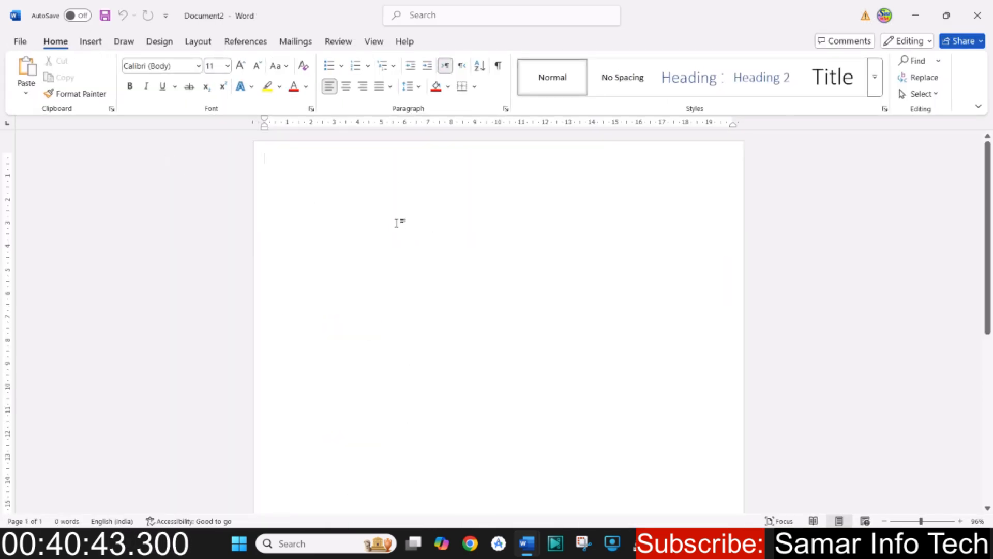
# - Enter a sample list of four people's names in the blank document, one name per line
pyautogui.write('Ahmad')
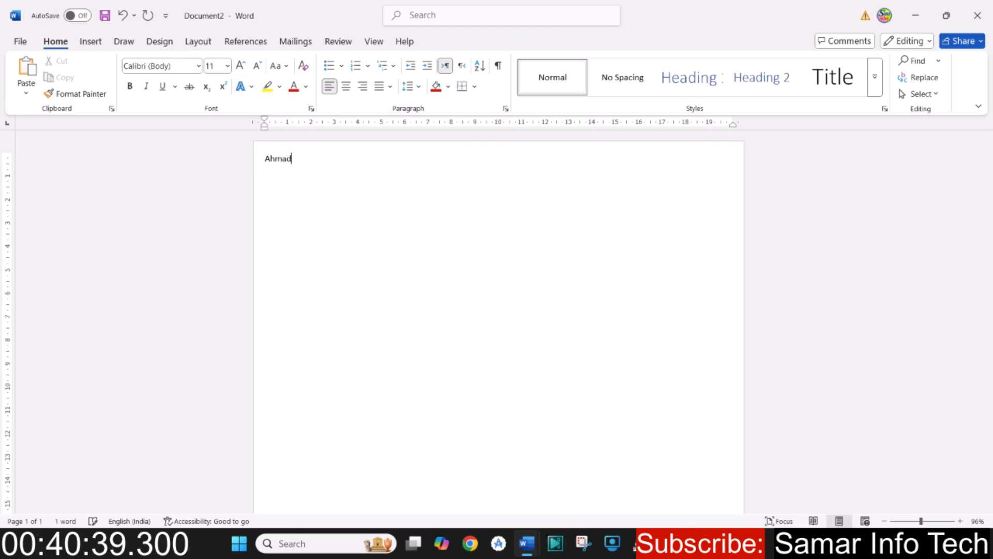
pyautogui.write(' Ha')
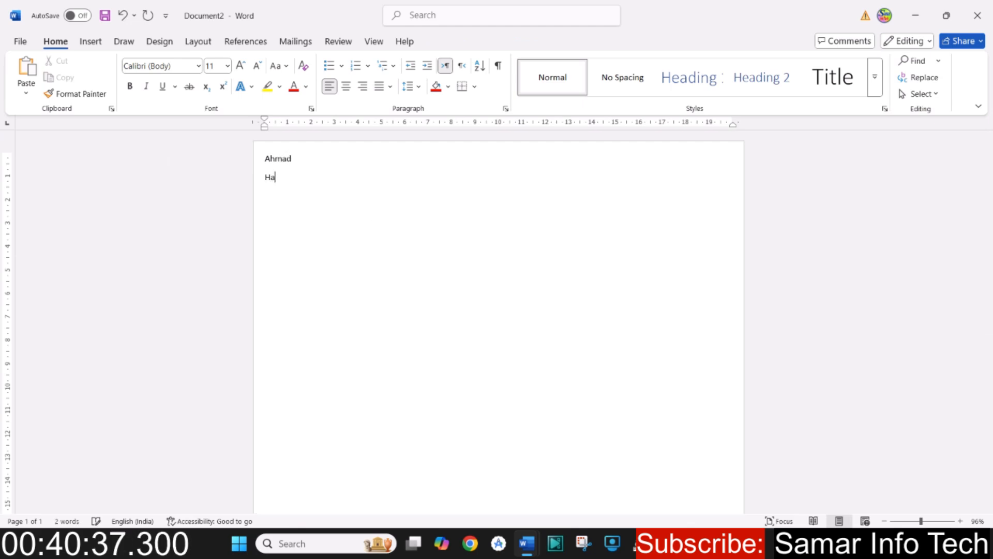
pyautogui.write('mid Raza')
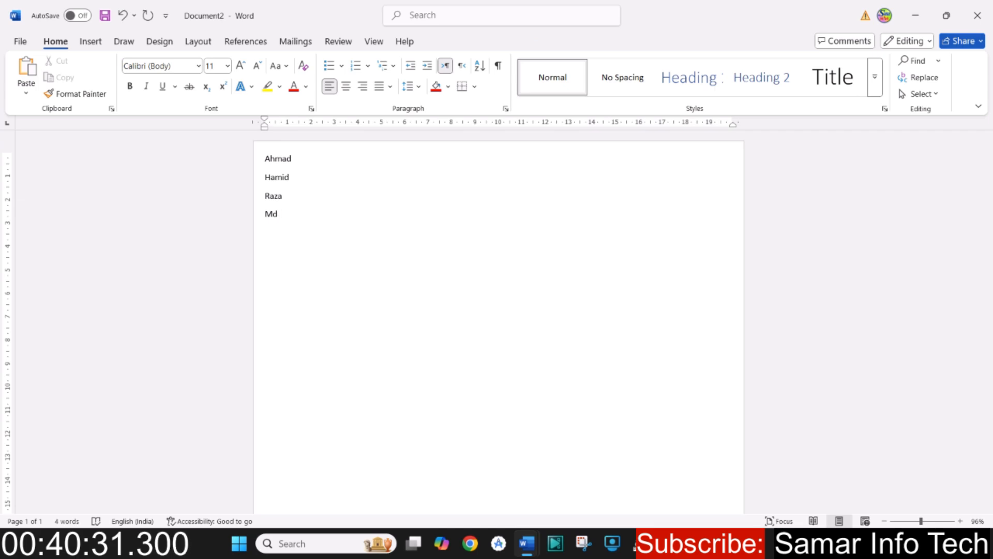
pyautogui.write('Md Saleh')
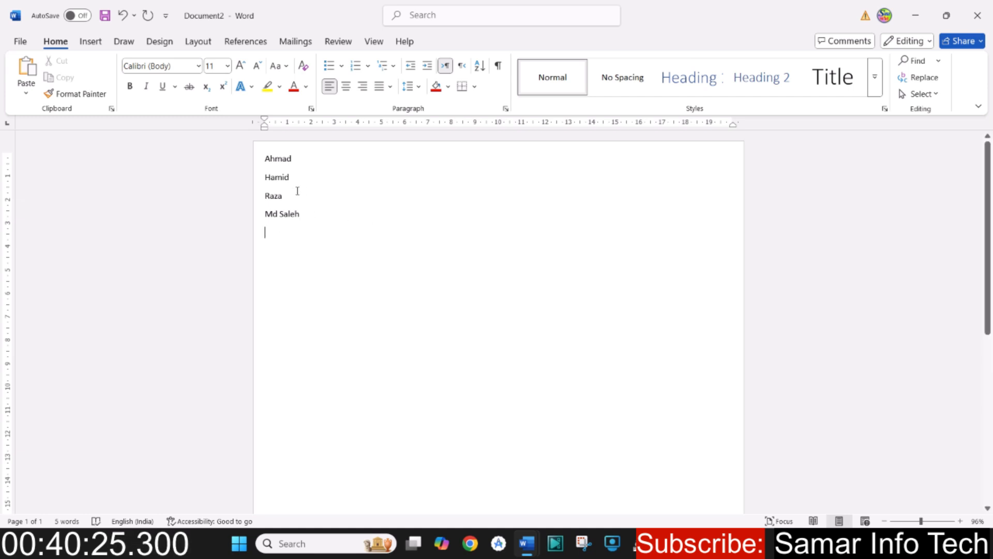
# - Select the entire list of names and enlarge its font size to 22
pyautogui.hotkey('ctrl', 'a')
pyautogui.click(241, 66)
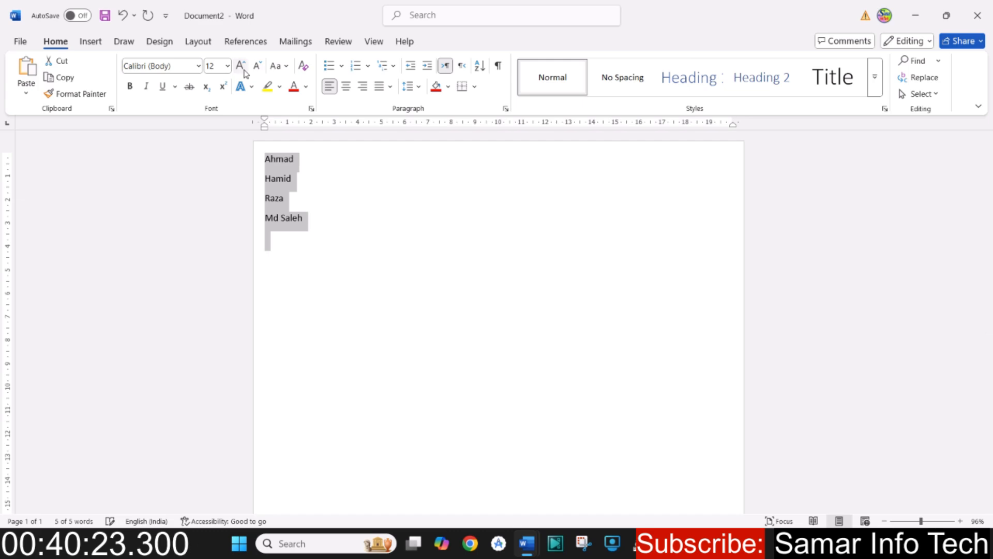
pyautogui.click(241, 66)
pyautogui.click(241, 66)
pyautogui.click(241, 66)
pyautogui.click(241, 67)
pyautogui.click(343, 234)
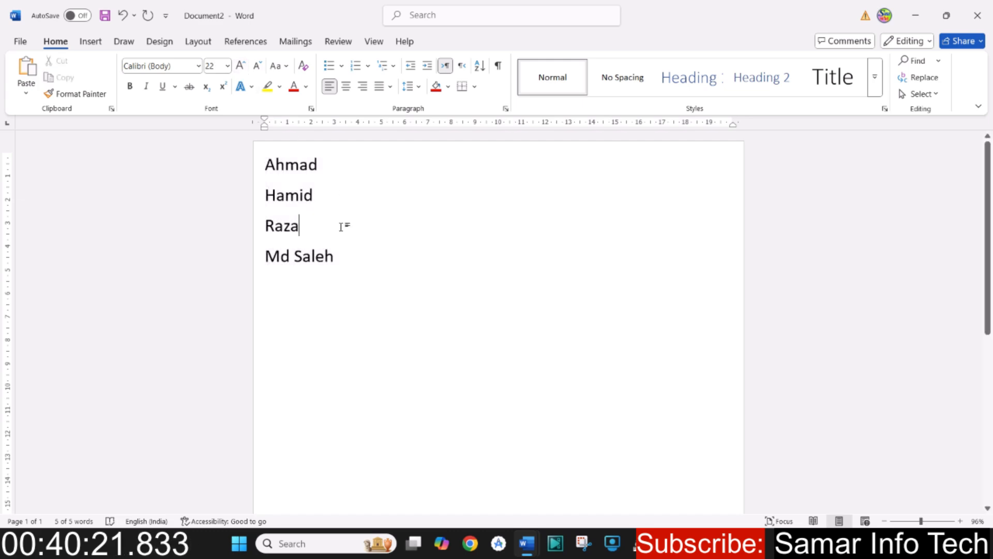
# - Add several empty lines below the last name, and remove them again
pyautogui.click(91, 41)
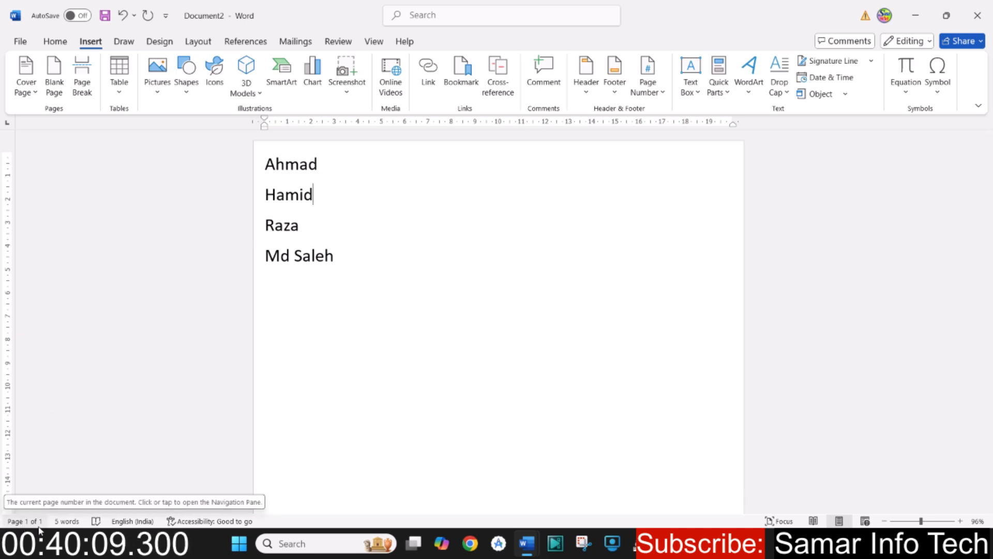
pyautogui.click(325, 193)
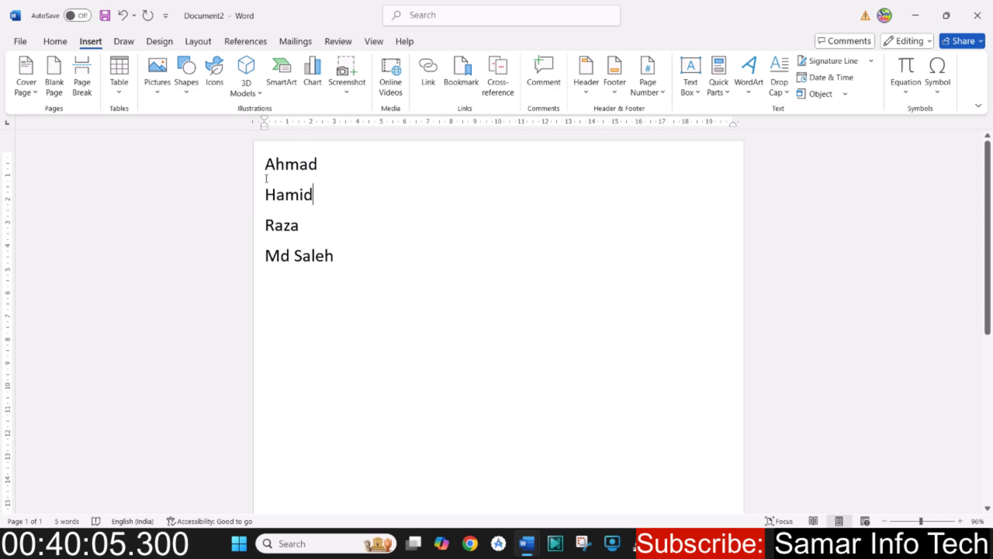
pyautogui.click(344, 262)
pyautogui.press('Return')
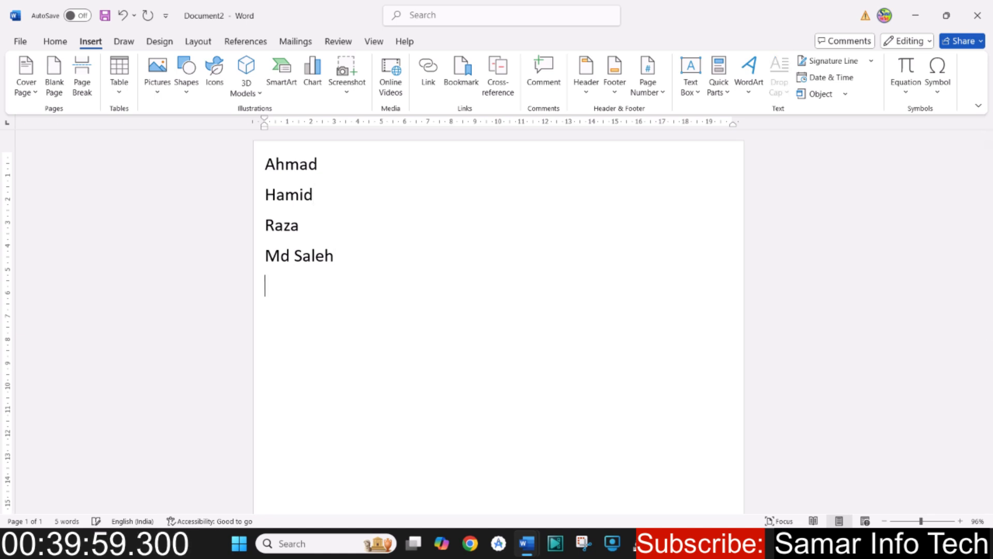
pyautogui.press('Return')
pyautogui.press('Return')
pyautogui.press('Return')
pyautogui.press('Return')
pyautogui.press('Return')
pyautogui.press('Return')
pyautogui.press('BackSpace')
pyautogui.press('BackSpace')
pyautogui.press('BackSpace')
pyautogui.press('BackSpace')
pyautogui.press('BackSpace')
pyautogui.press('BackSpace')
pyautogui.press('BackSpace')
pyautogui.press('BackSpace')
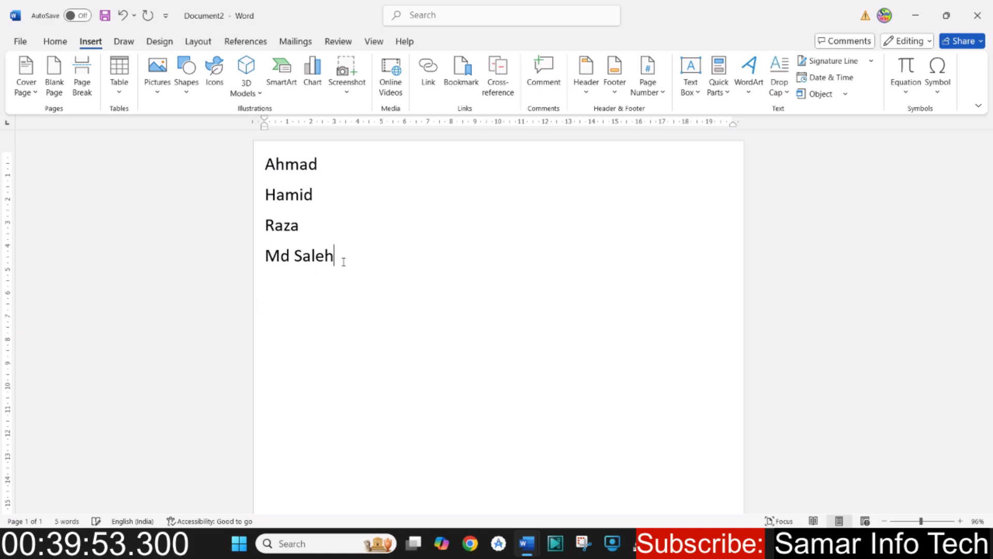
# - Insert a blank page between the third and fourth names and look through the resulting pages
pyautogui.click(322, 227)
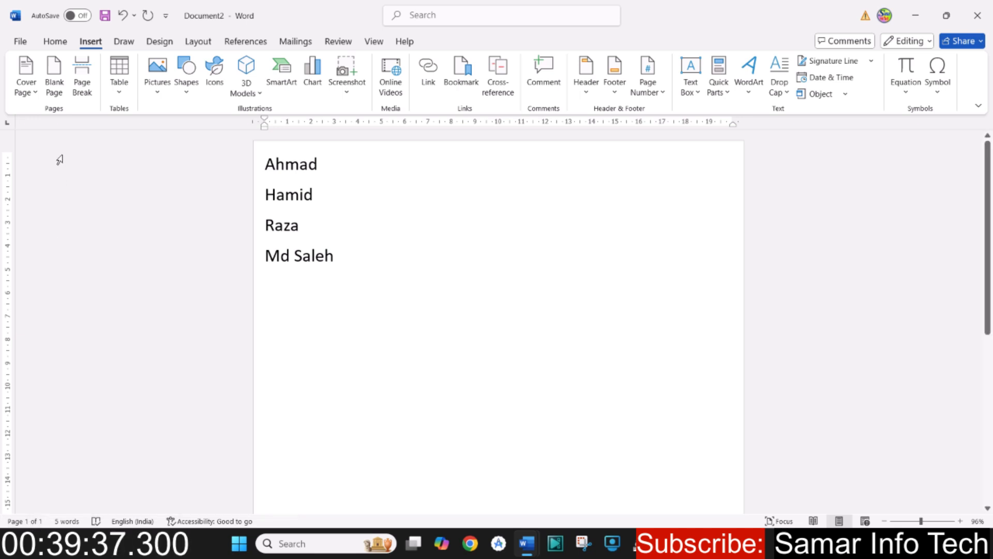
pyautogui.click(54, 86)
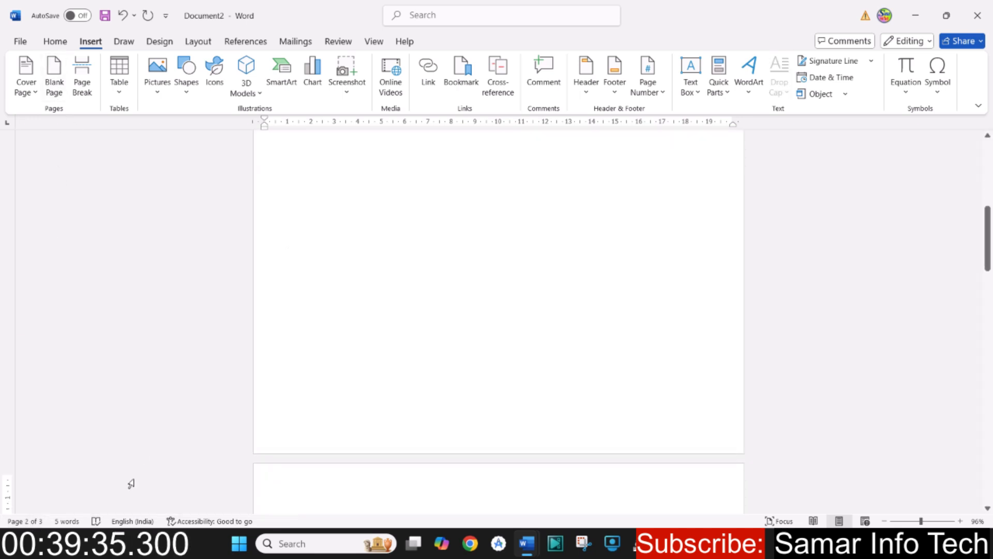
pyautogui.scroll(8, 284, 417)
pyautogui.scroll(-8, 302, 397)
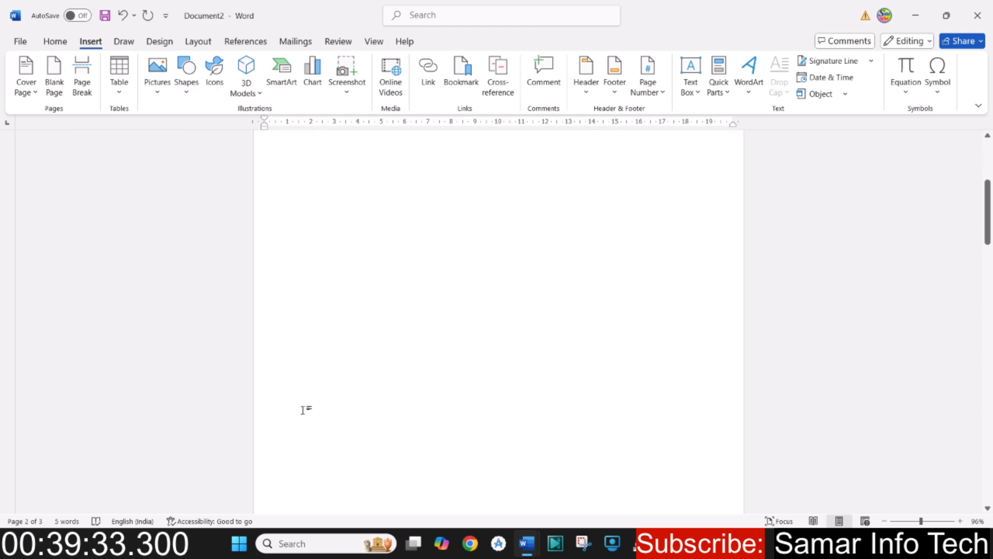
pyautogui.scroll(-4, 305, 415)
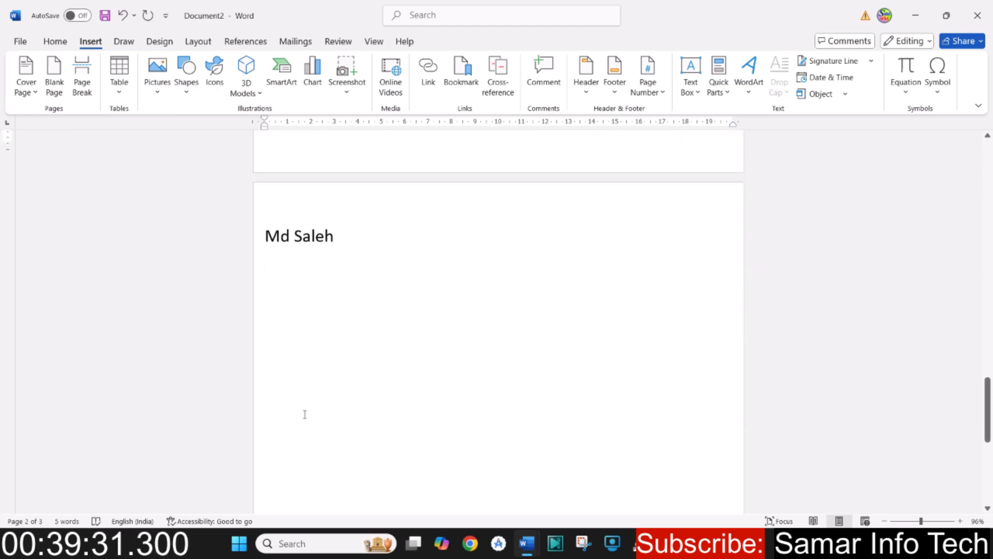
# - Undo the blank page insertion after the third name and return to the start of the list
pyautogui.hotkey('ctrl', 'z')
pyautogui.hotkey('ctrl', 'z')
pyautogui.hotkey('ctrl', 'z')
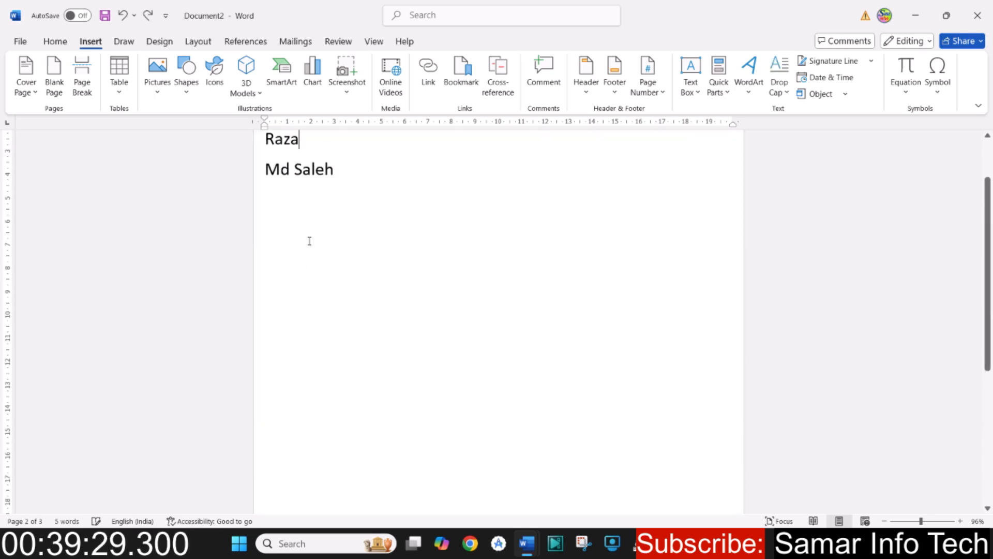
pyautogui.scroll(2, 309, 241)
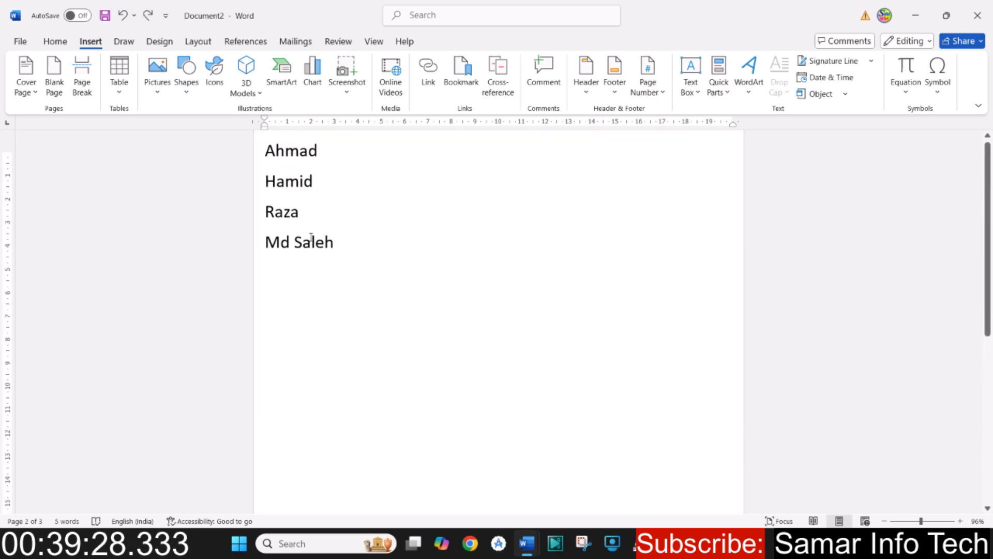
# - Insert a blank page from the empty line below the last name
pyautogui.click(321, 195)
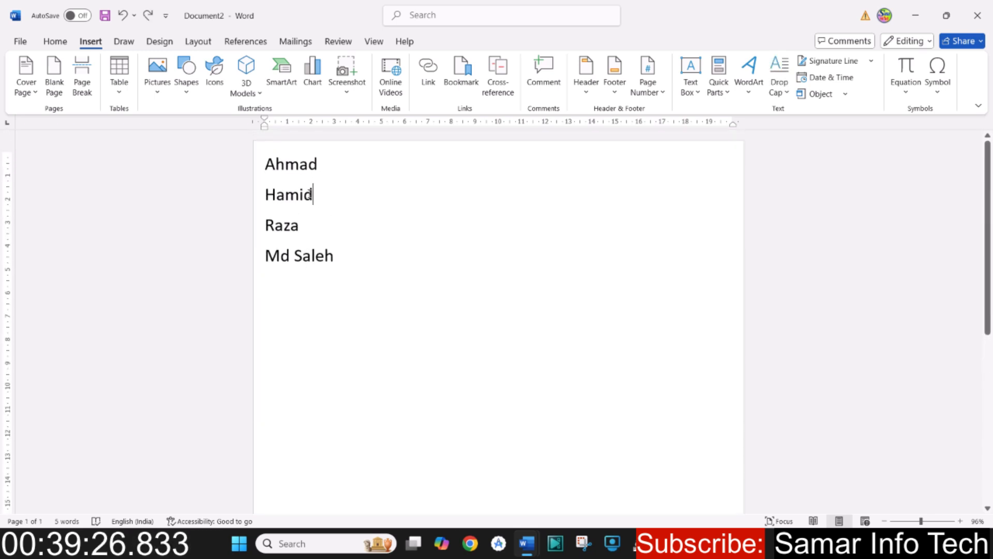
pyautogui.click(299, 294)
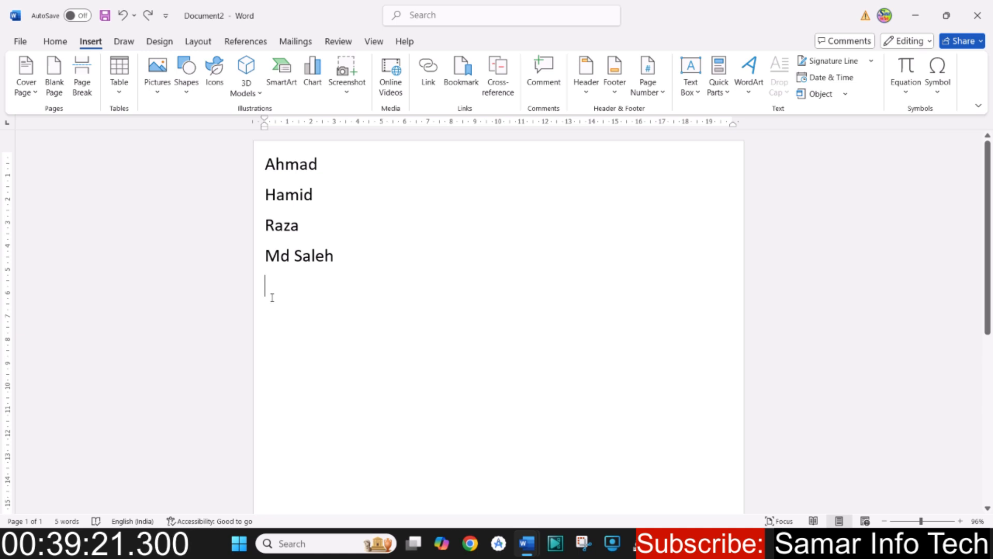
pyautogui.click(55, 78)
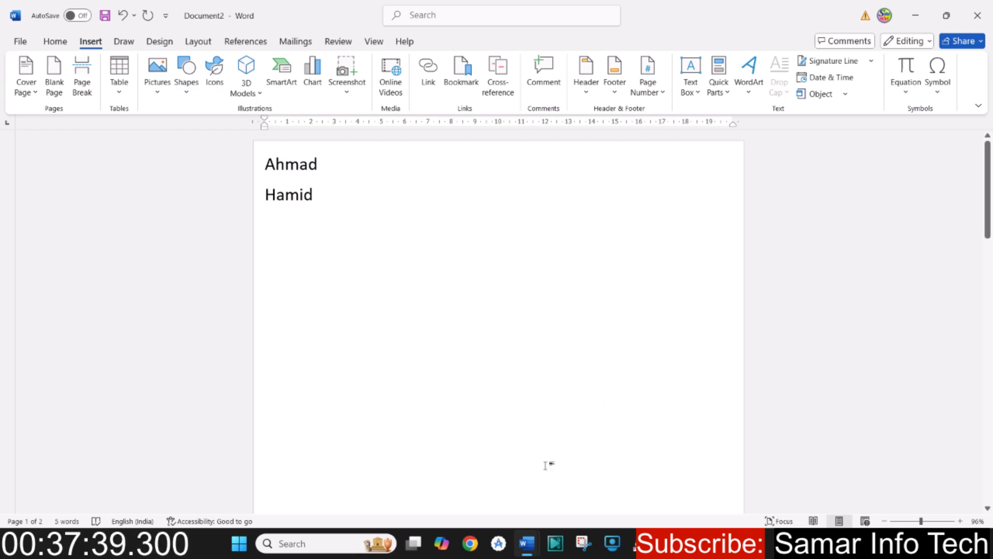
# - Close the practice document without saving and return to the Video Part 05 topic list in the course document
pyautogui.click(977, 18)
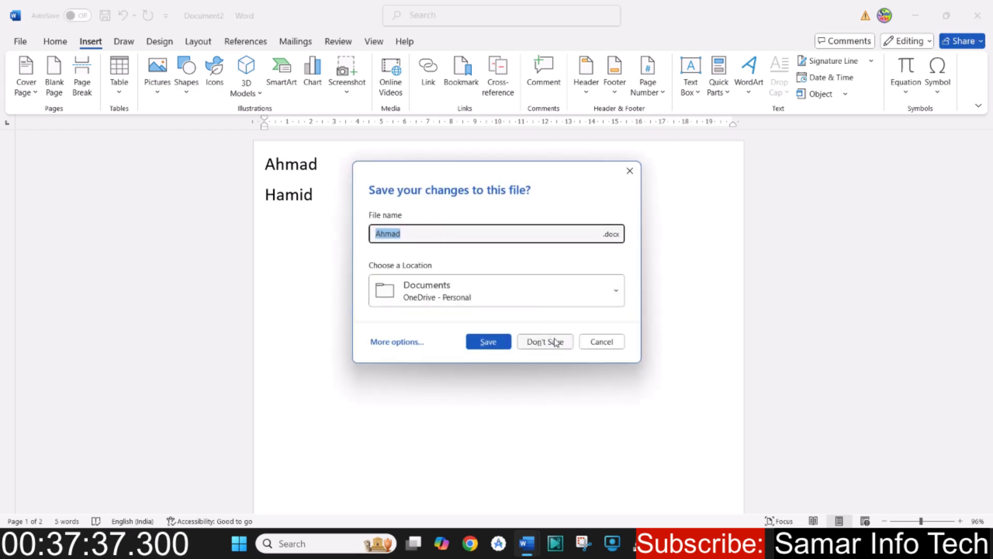
pyautogui.click(555, 342)
pyautogui.scroll(-2, 401, 341)
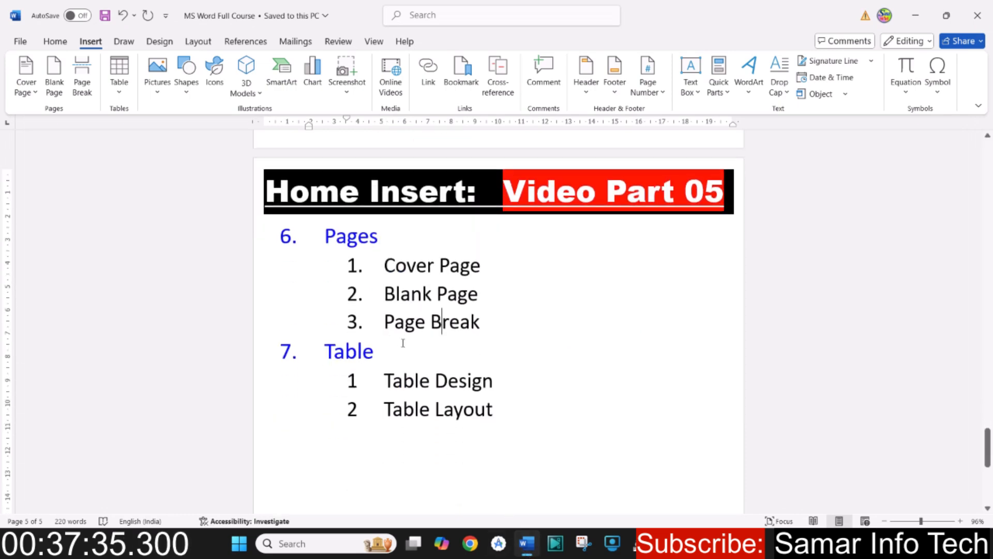
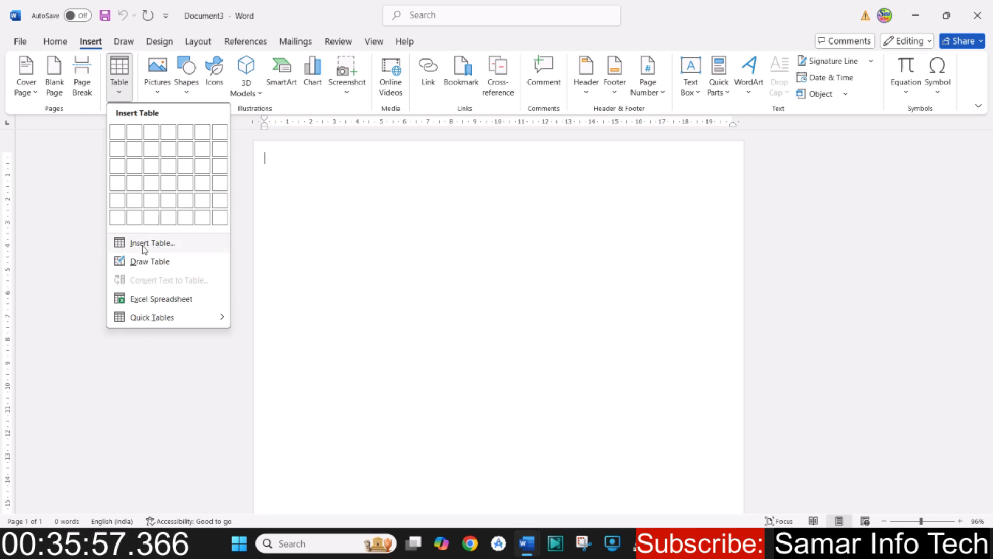
# - Insert a table with four columns and three rows at the start of the blank document
pyautogui.click(163, 249)
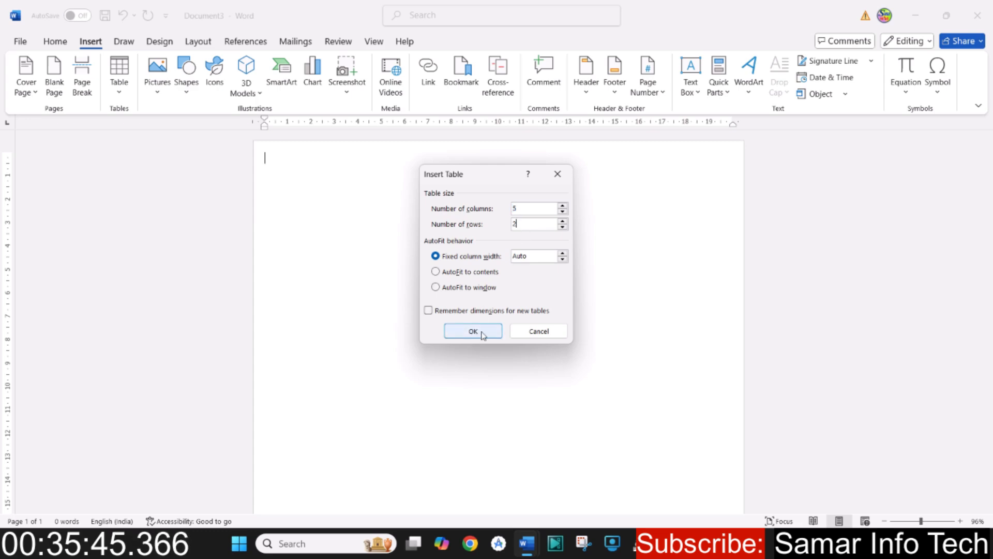
pyautogui.click(537, 333)
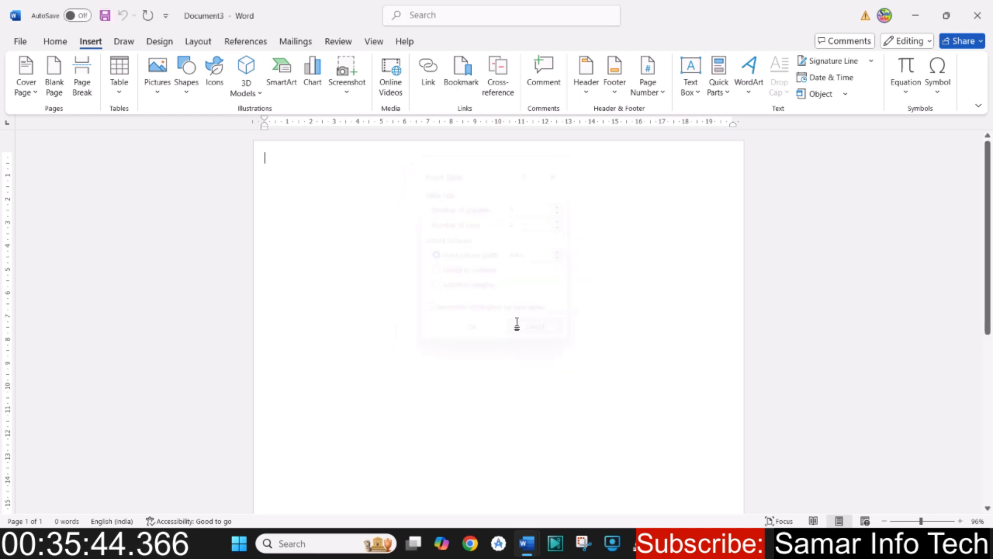
pyautogui.click(124, 94)
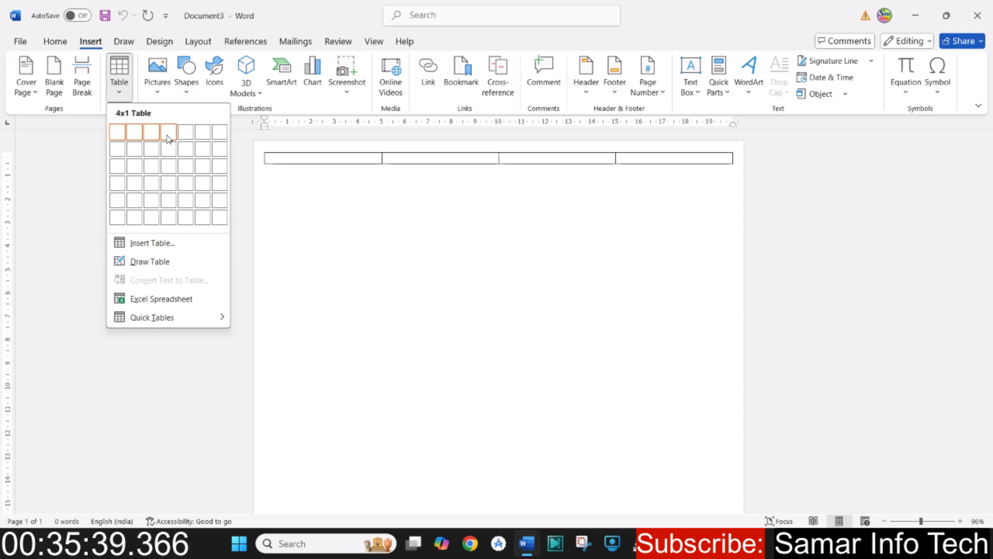
pyautogui.click(168, 164)
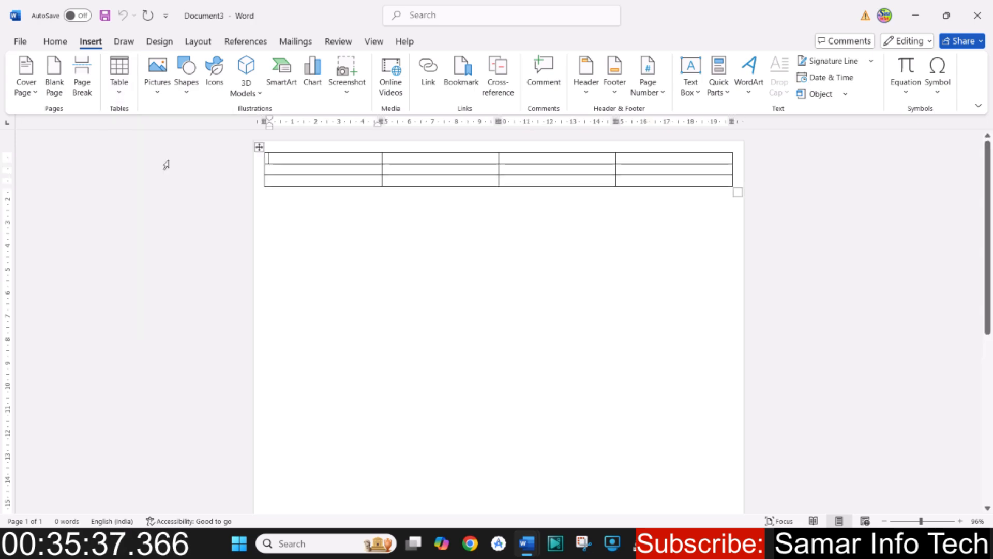
# - Select the whole table and enlarge its font size to 36 to make the rows taller
pyautogui.click(261, 148)
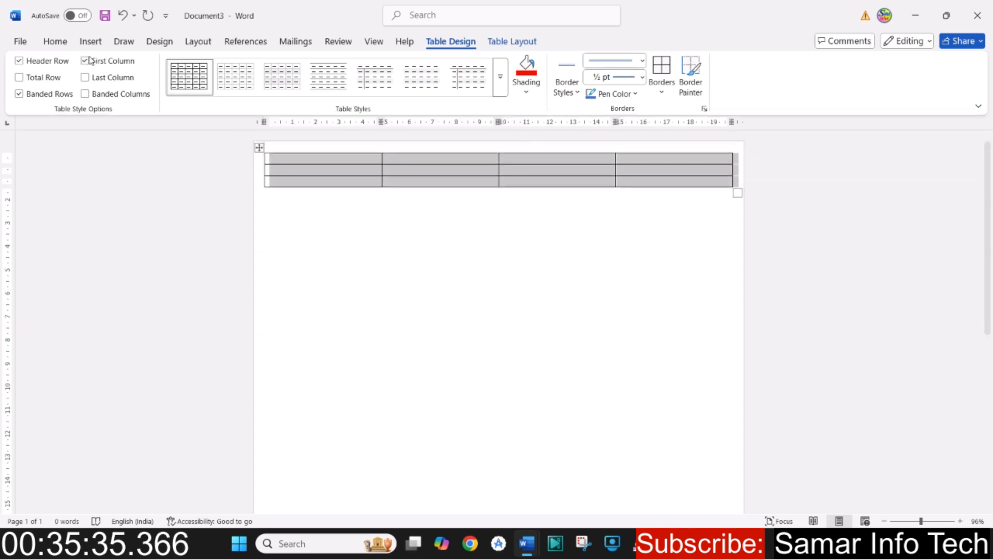
pyautogui.click(55, 42)
pyautogui.click(241, 71)
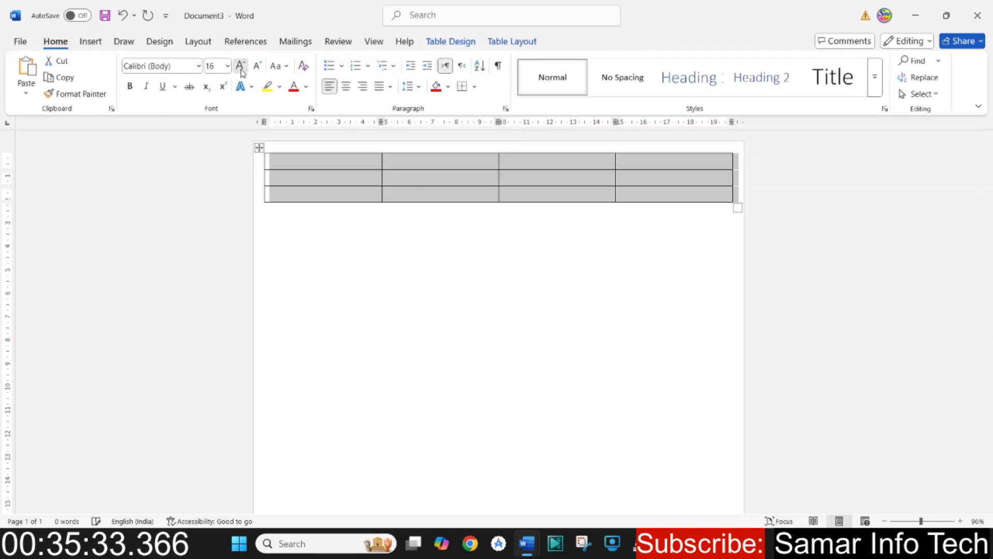
pyautogui.click(241, 71)
pyautogui.click(241, 71)
pyautogui.click(241, 71)
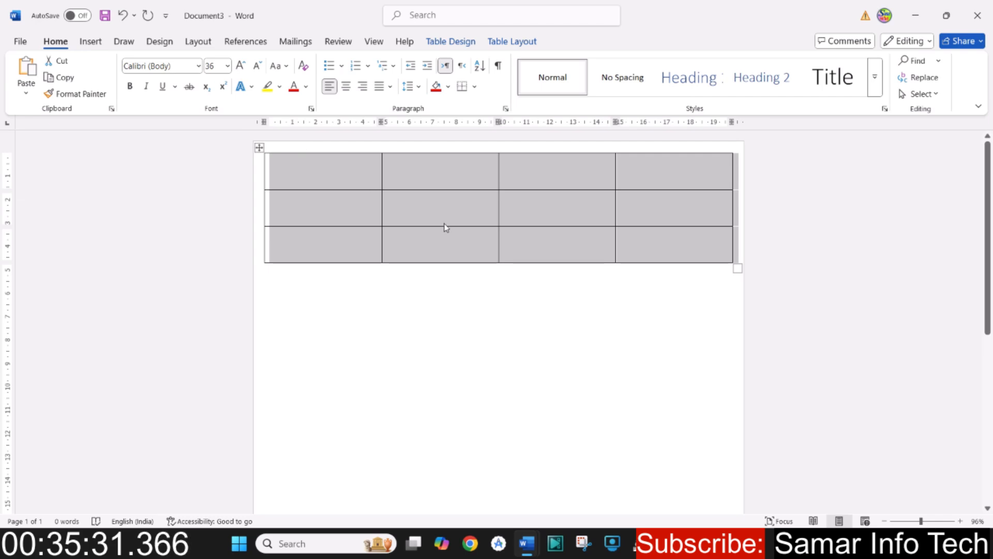
# - Place the cursor in the first-row cells one after another, from the first column to the fourth
pyautogui.click(427, 217)
pyautogui.click(311, 168)
pyautogui.click(412, 162)
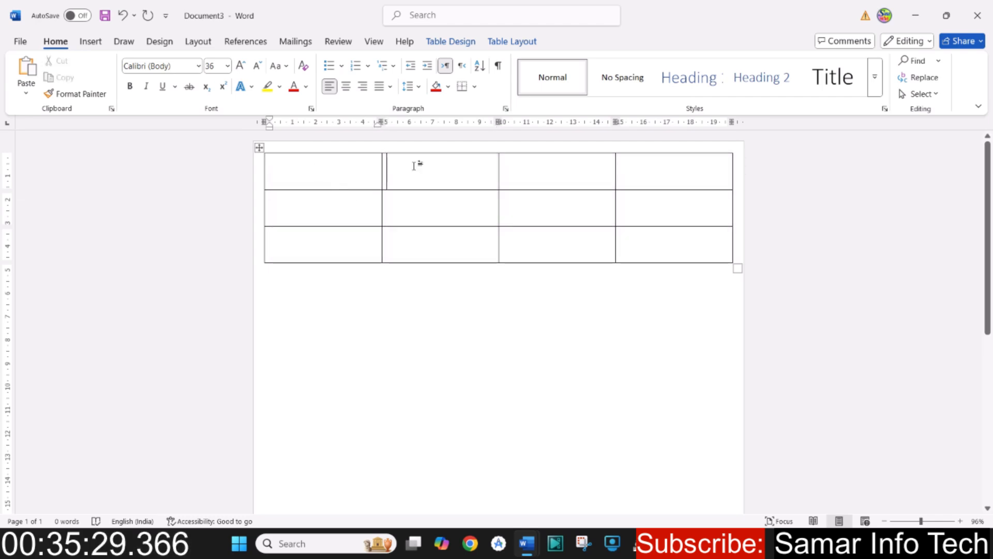
pyautogui.click(564, 175)
pyautogui.click(682, 175)
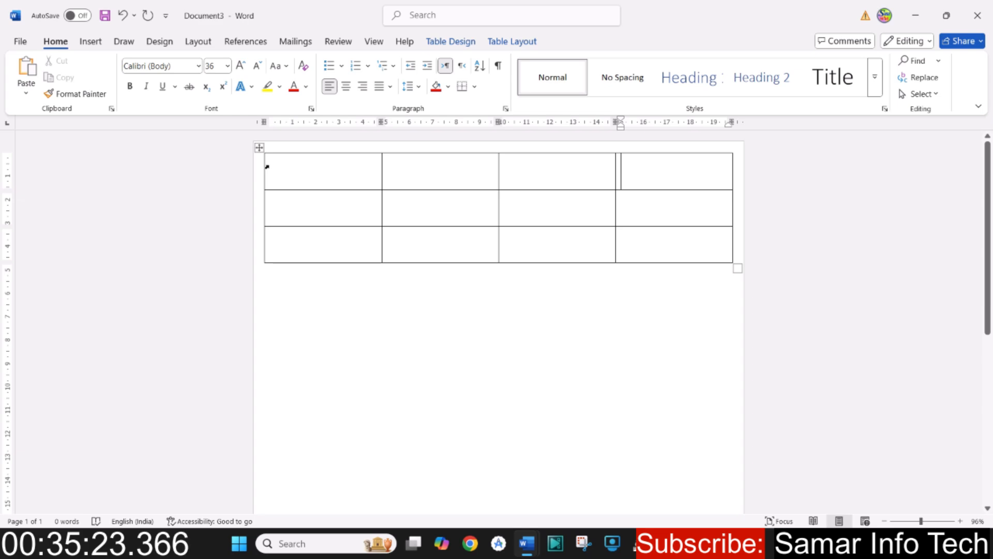
# - Select each of the table's four columns in turn, from the first to the last
pyautogui.click(294, 148)
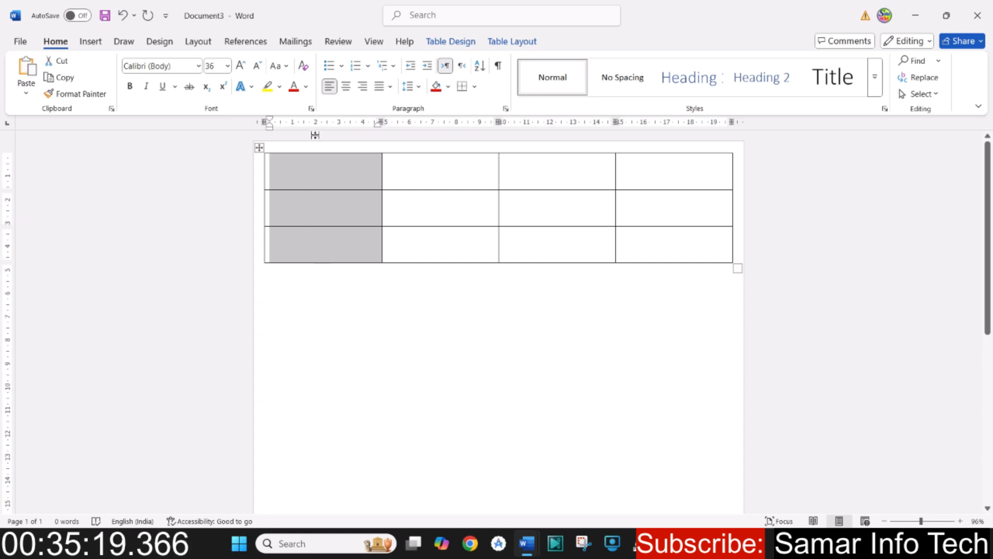
pyautogui.click(449, 149)
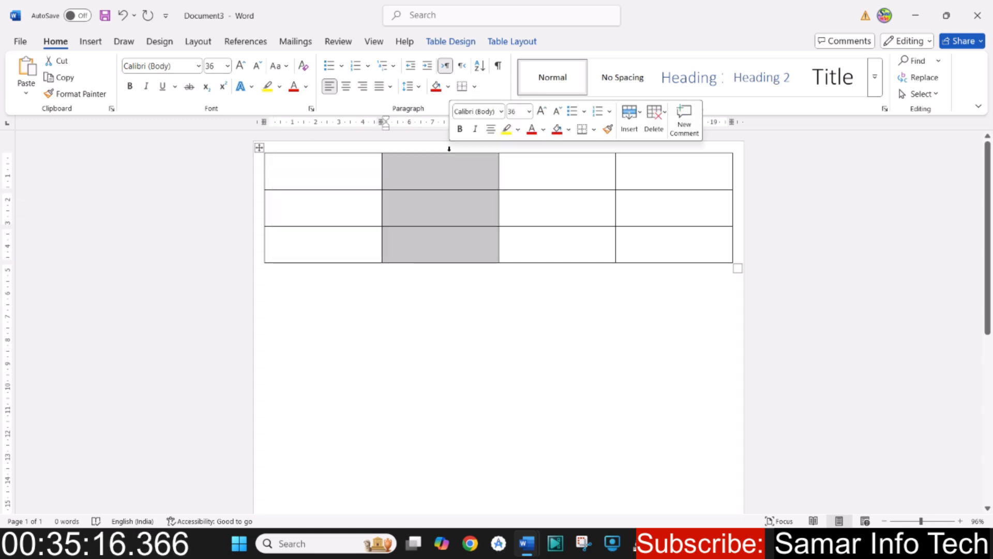
pyautogui.click(545, 149)
pyautogui.click(691, 148)
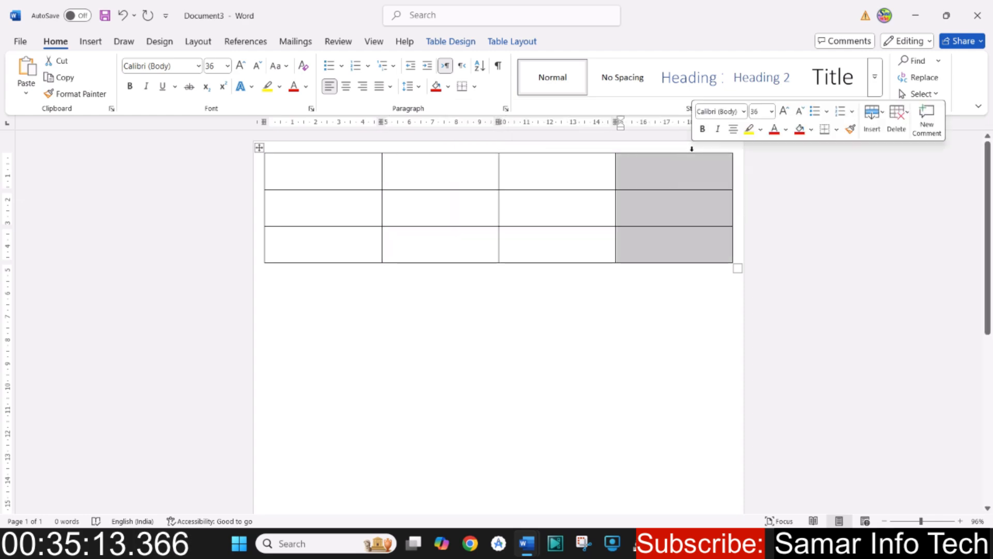
# - Select the table's first, third and second rows one at a time, and clear the selection
pyautogui.click(290, 177)
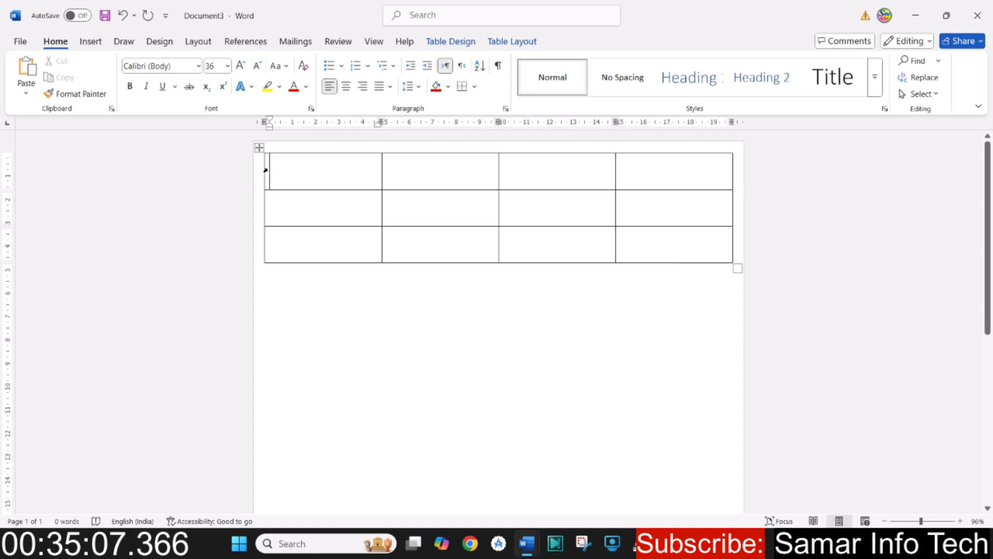
pyautogui.doubleClick(265, 170)
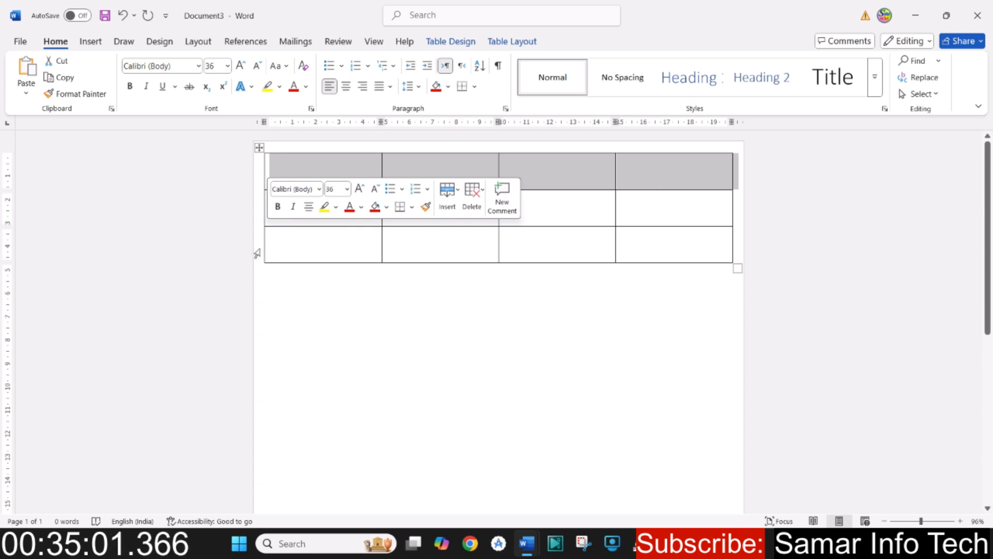
pyautogui.moveTo(280, 245); pyautogui.dragTo(667, 235)
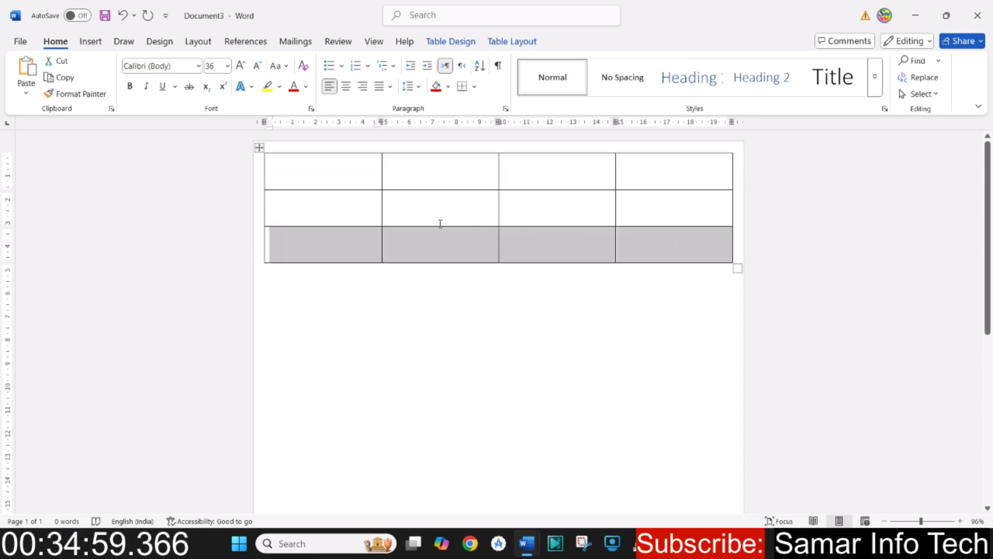
pyautogui.moveTo(346, 205); pyautogui.dragTo(683, 215)
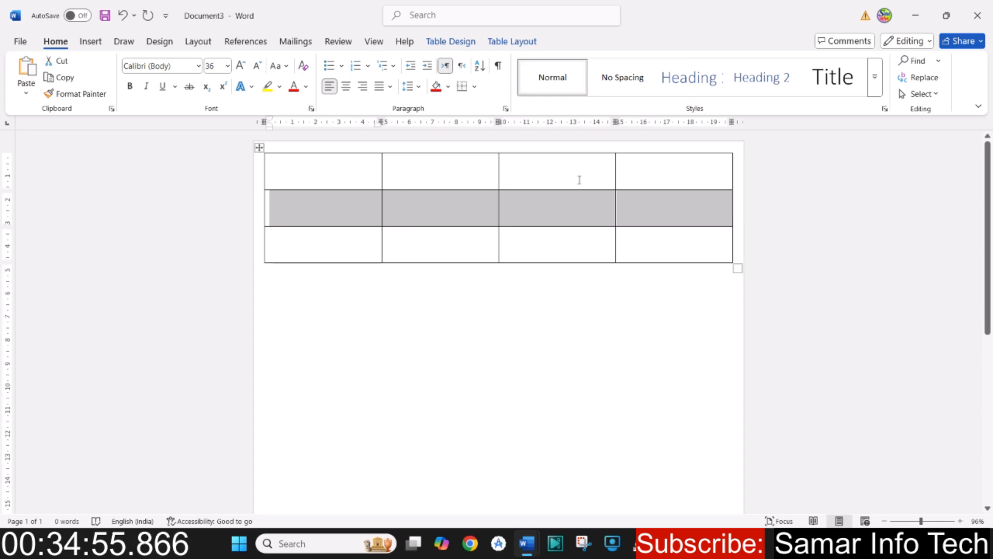
pyautogui.click(579, 179)
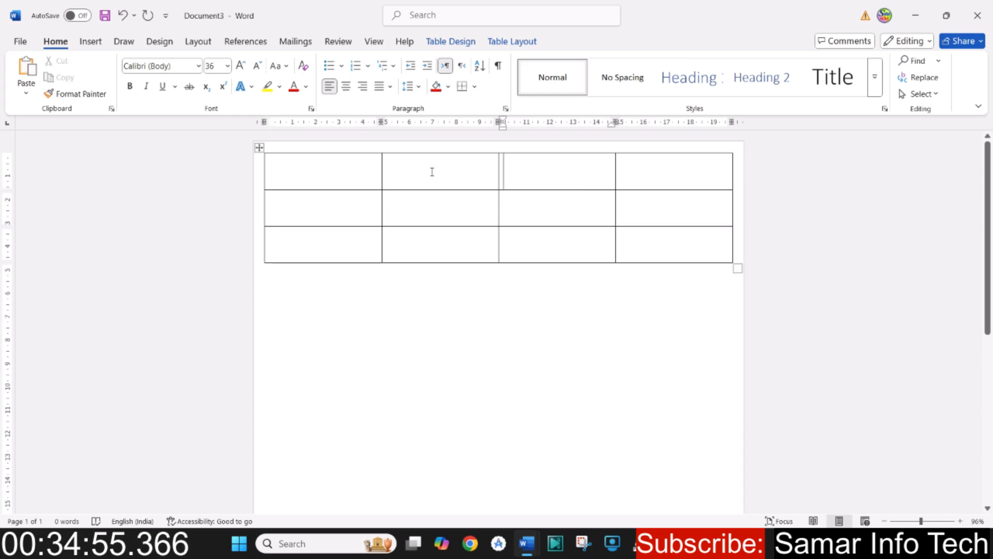
# - Select only the table's first cell and the entire first column, and return the cursor to the first cell
pyautogui.tripleClick(318, 174)
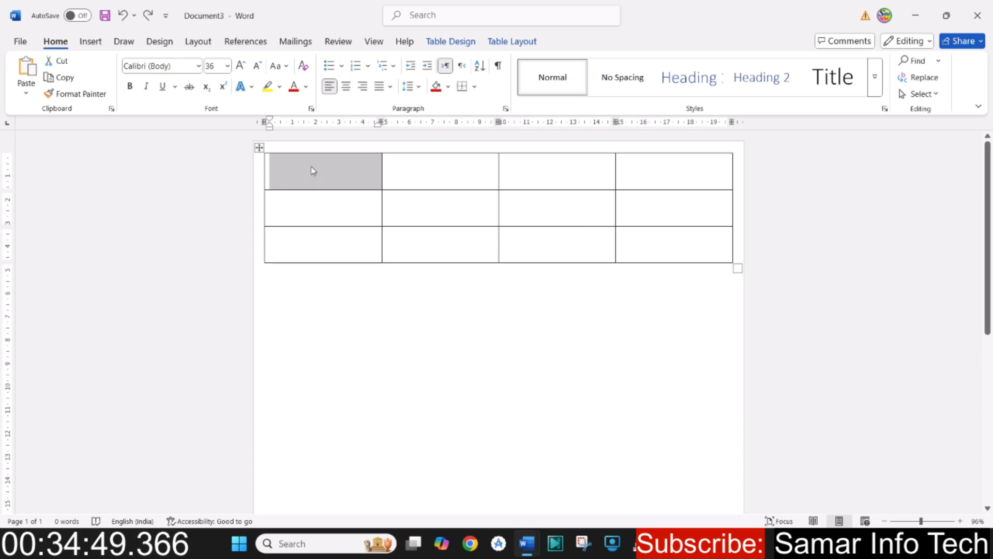
pyautogui.click(317, 174)
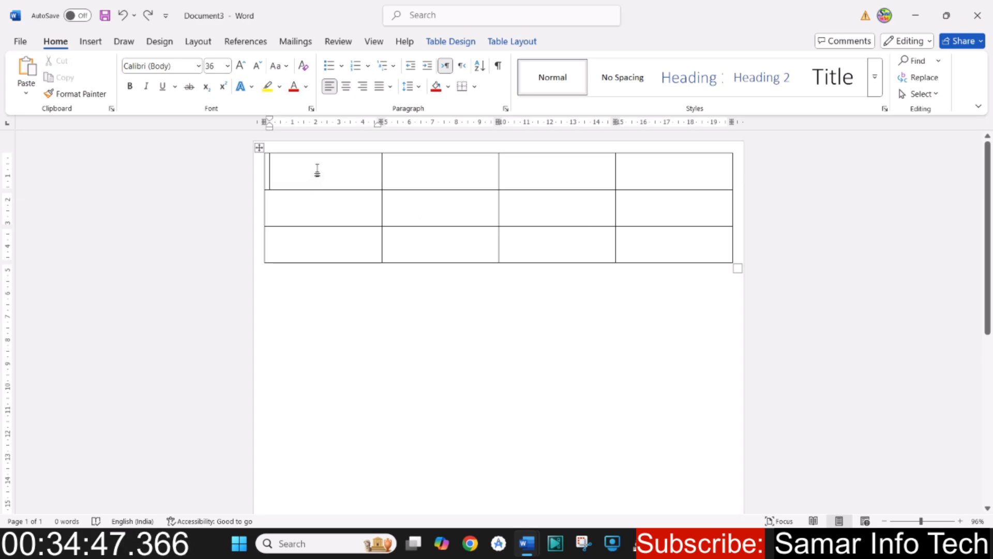
pyautogui.moveTo(319, 168); pyautogui.dragTo(315, 235)
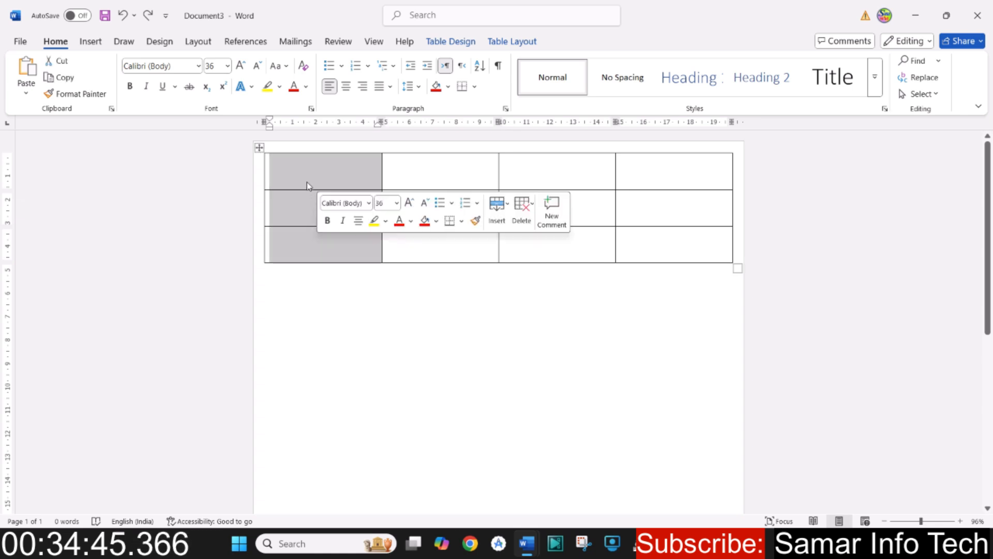
pyautogui.click(329, 167)
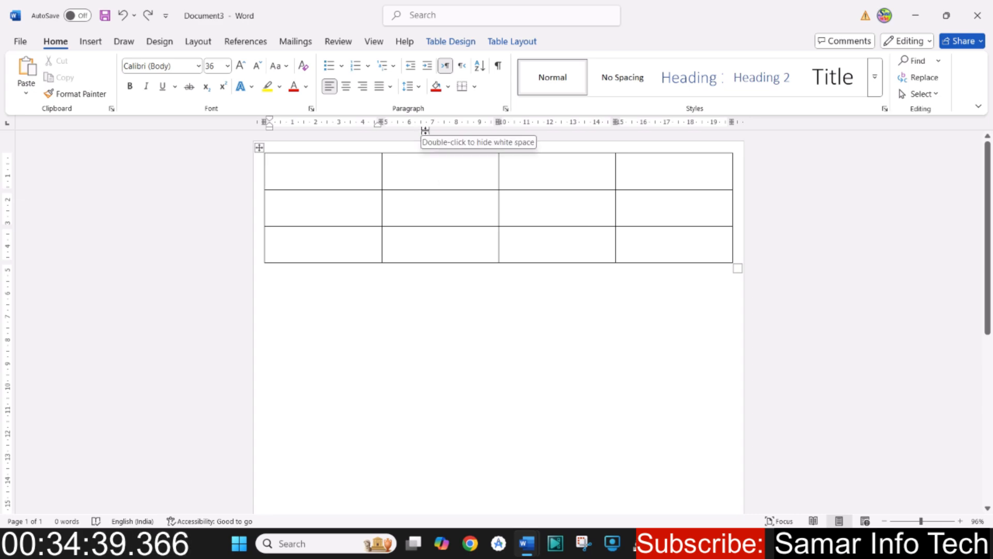
# - Compare a column with a row by selecting the first column and the first row, ending in the first cell
pyautogui.moveTo(333, 177); pyautogui.dragTo(316, 244)
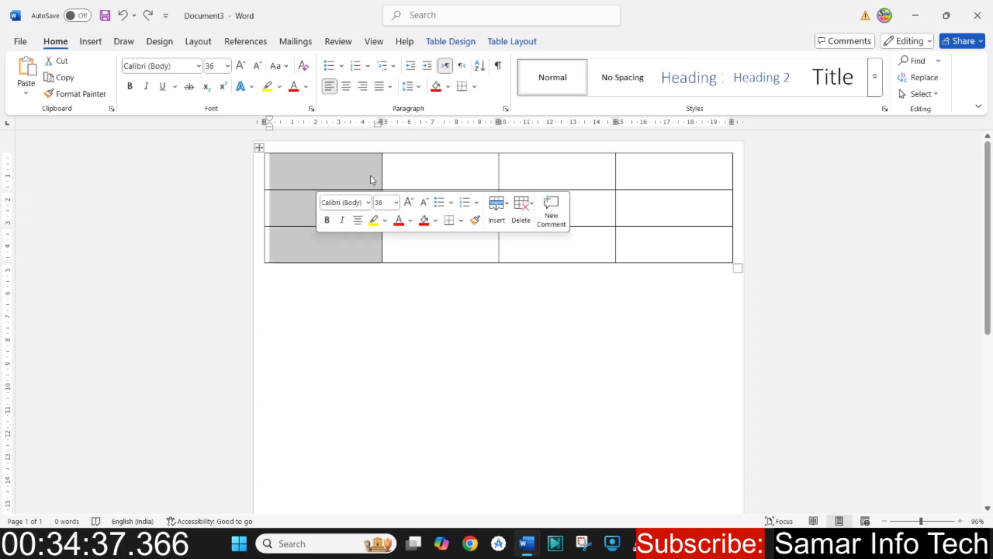
pyautogui.click(409, 167)
pyautogui.moveTo(328, 173); pyautogui.dragTo(714, 172)
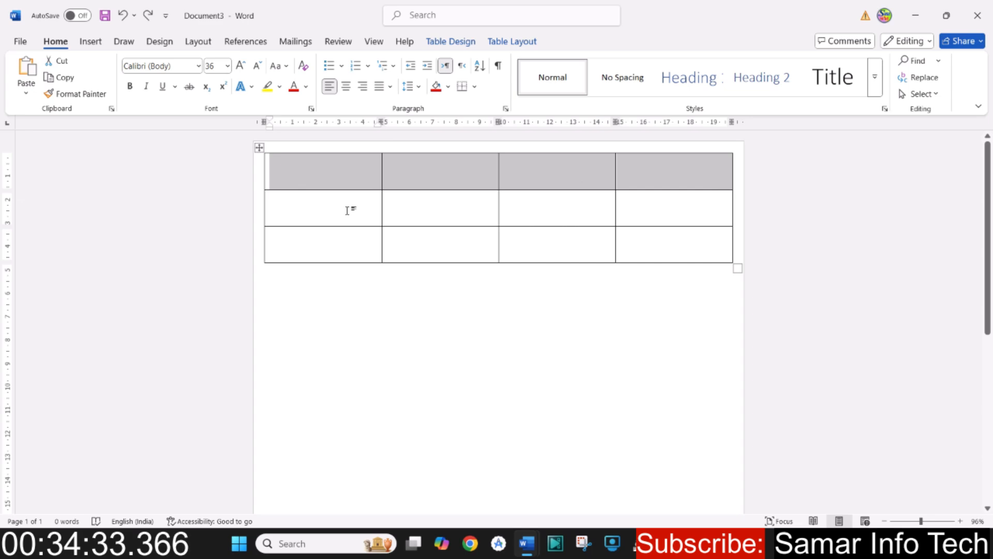
pyautogui.click(432, 174)
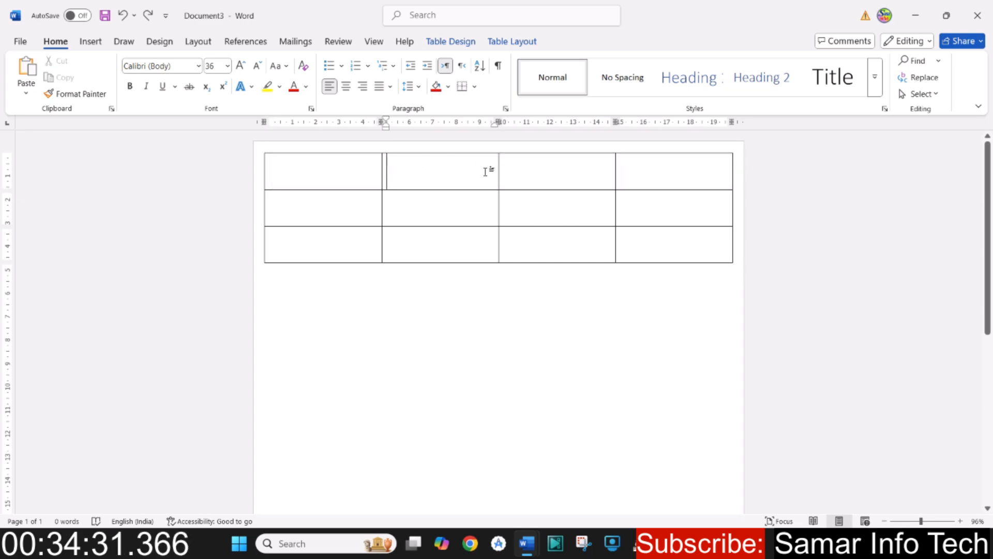
pyautogui.click(313, 165)
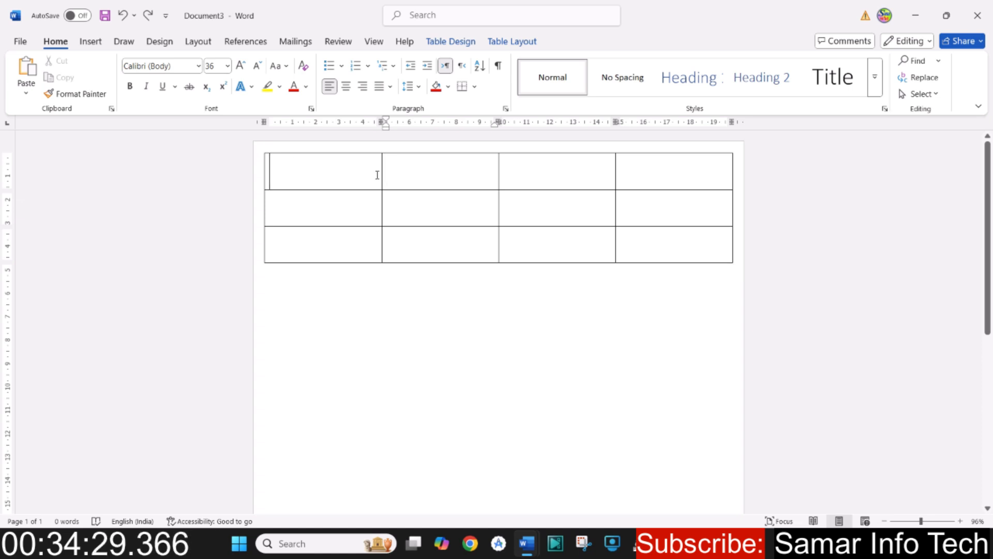
pyautogui.doubleClick(325, 175)
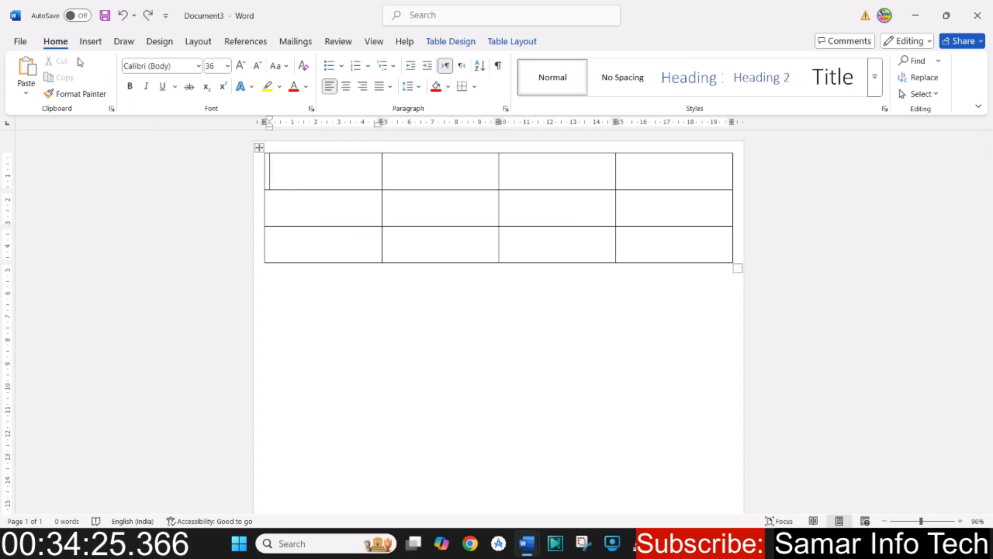
# - Look over the table design and table layout tools, and select all the table's cells before clearing the selection
pyautogui.click(90, 41)
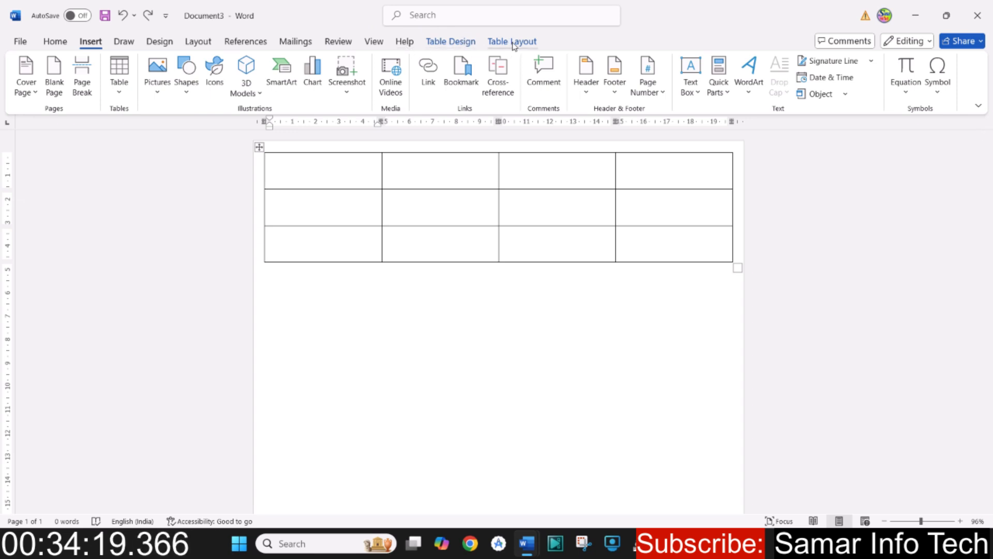
pyautogui.click(462, 46)
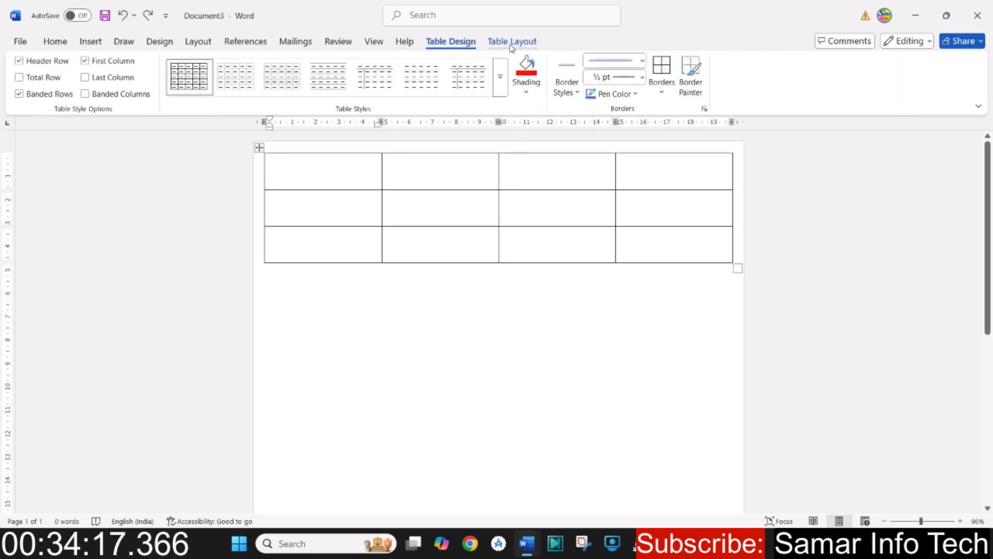
pyautogui.click(513, 43)
pyautogui.click(454, 45)
pyautogui.moveTo(310, 172); pyautogui.dragTo(664, 247)
pyautogui.click(664, 246)
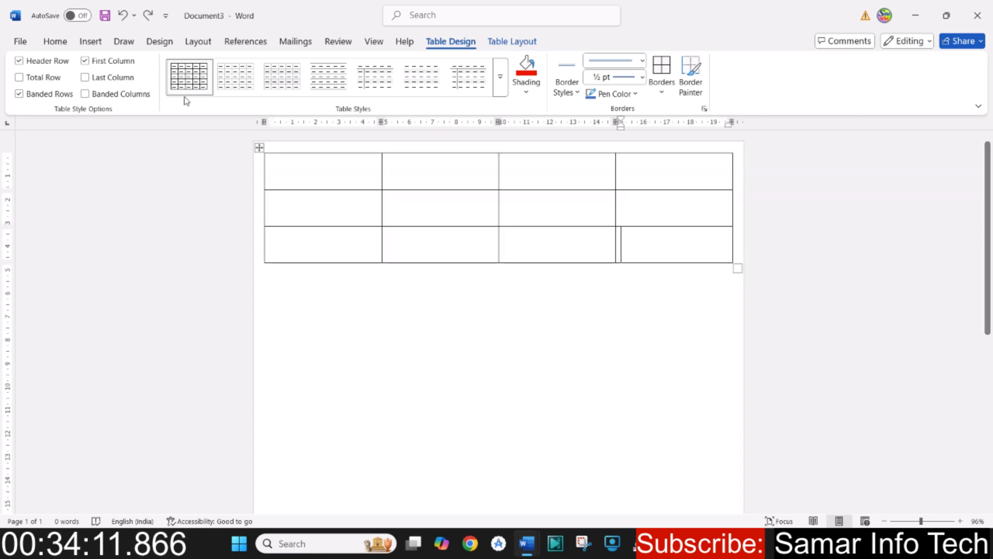
# - Preview a 7x2 table nested in the table's first cell without inserting it
pyautogui.click(90, 42)
pyautogui.click(124, 101)
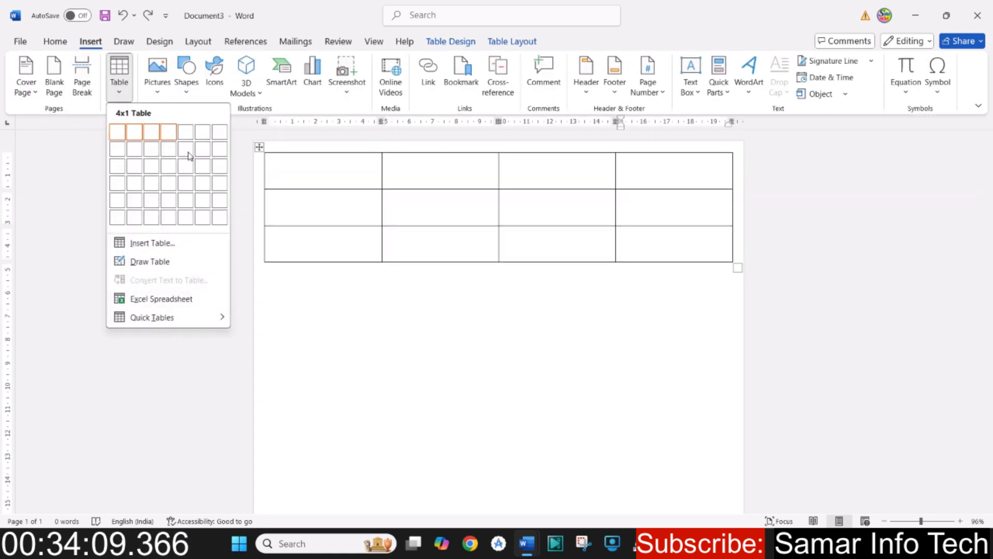
pyautogui.click(677, 314)
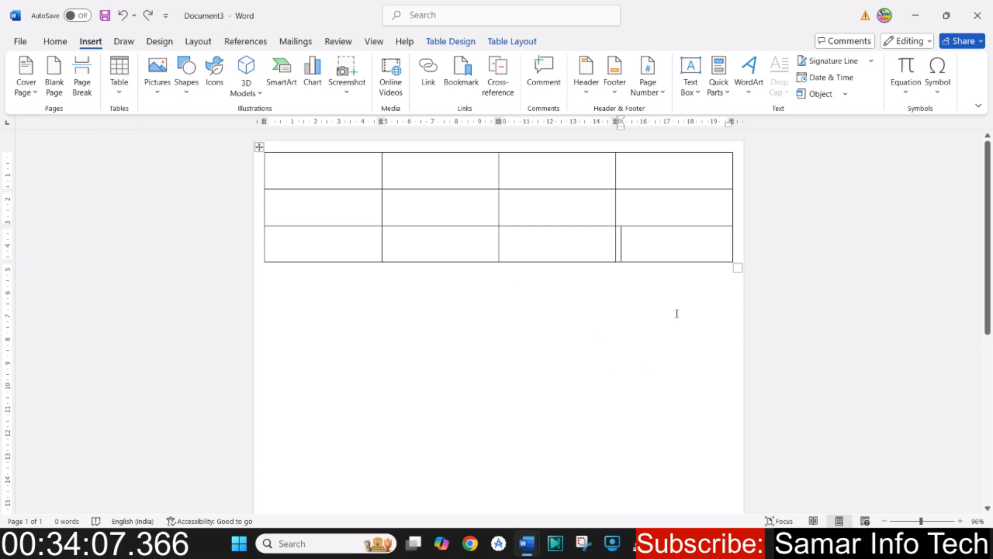
pyautogui.click(380, 292)
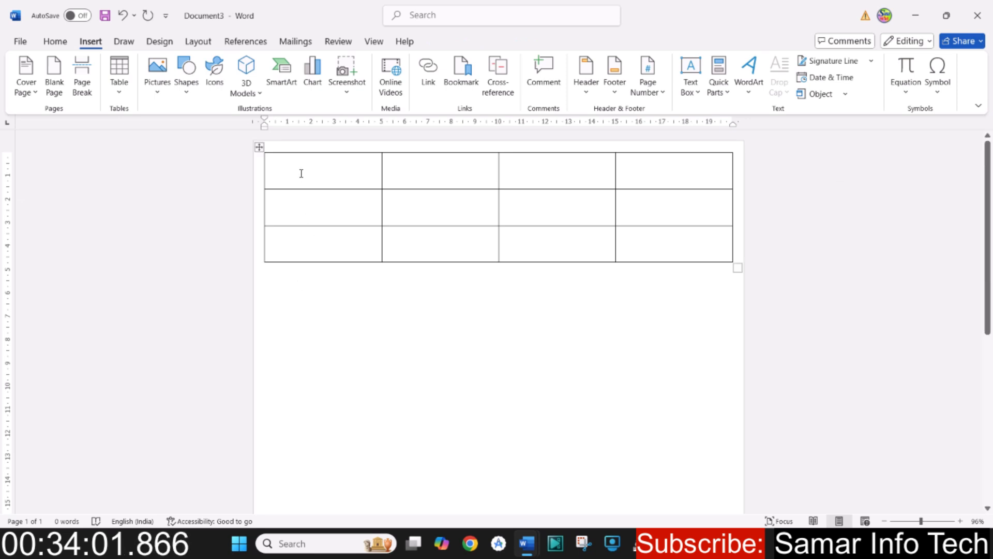
pyautogui.click(301, 173)
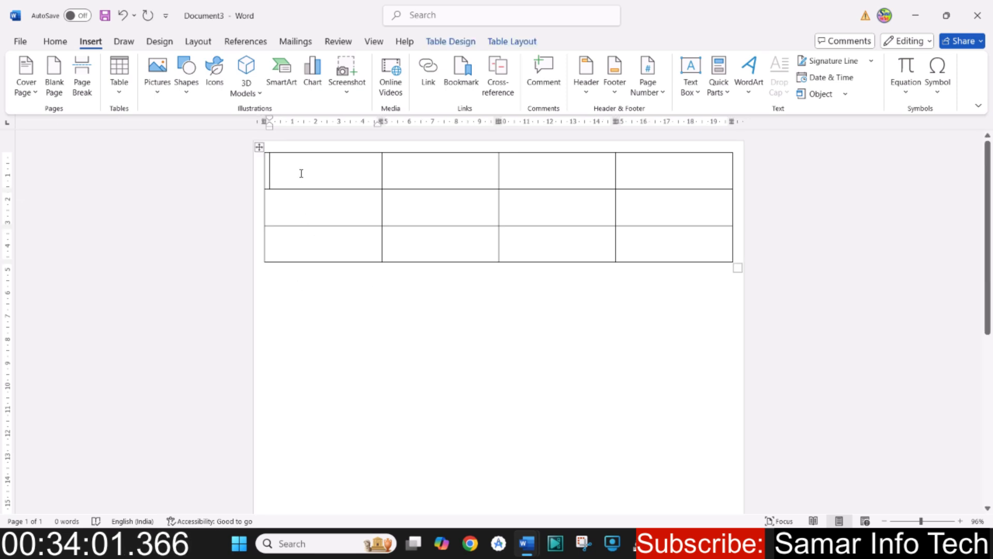
pyautogui.click(119, 97)
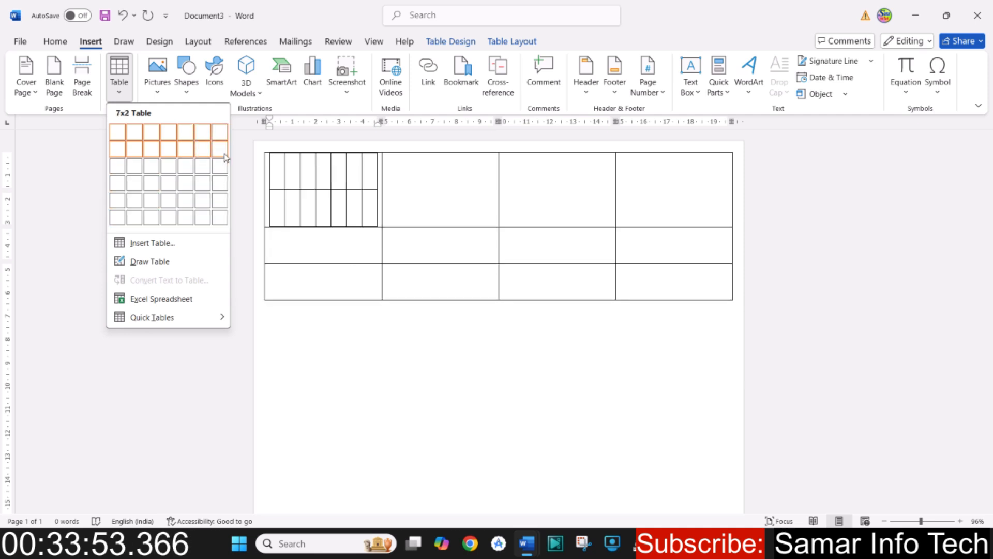
pyautogui.click(284, 291)
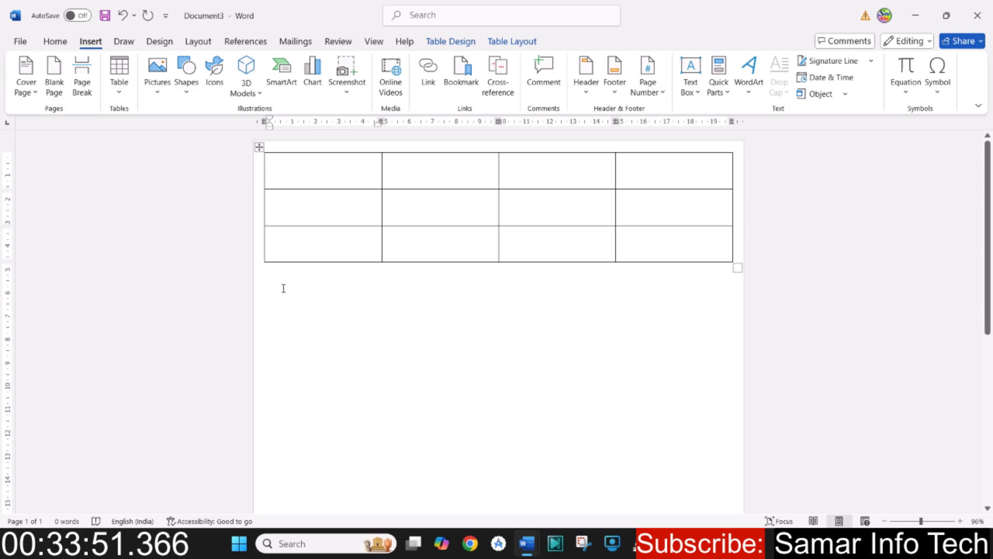
# - Place the cursor below the existing table and set the font size there to 18
pyautogui.click(283, 288)
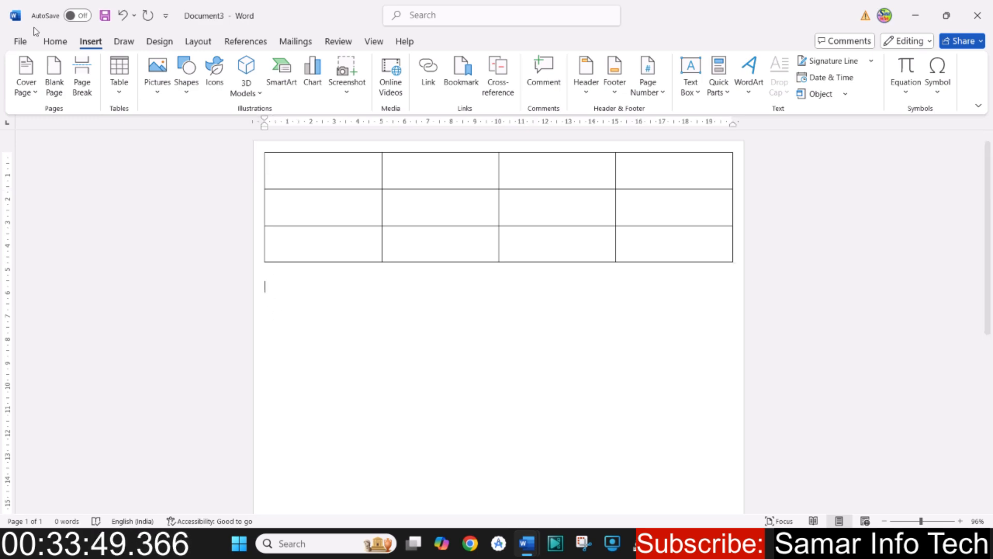
pyautogui.click(54, 43)
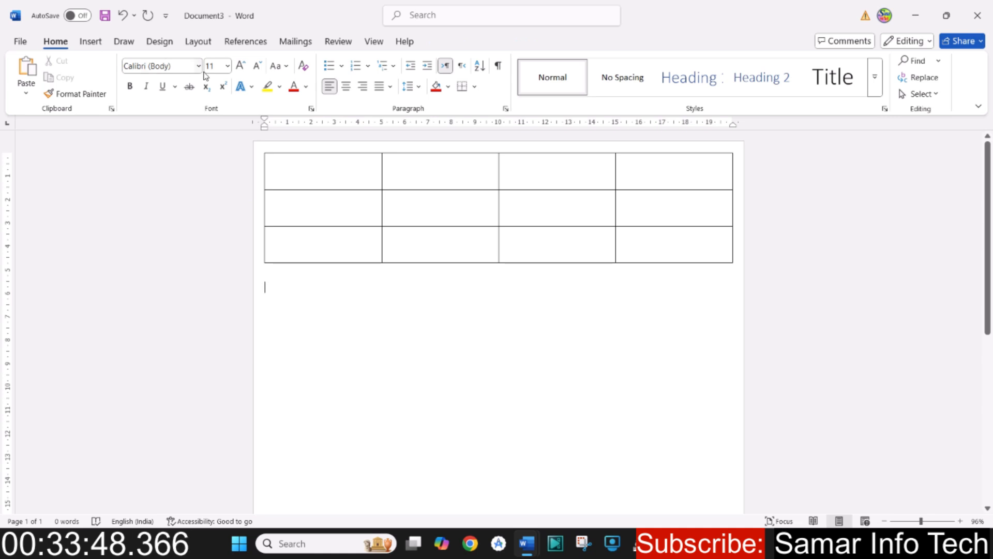
pyautogui.click(241, 65)
pyautogui.click(240, 65)
pyautogui.click(240, 66)
pyautogui.click(240, 66)
# - Insert a table with 3 columns and 4 rows below the first one, using the Insert Table dialog and fixed column width
pyautogui.click(90, 43)
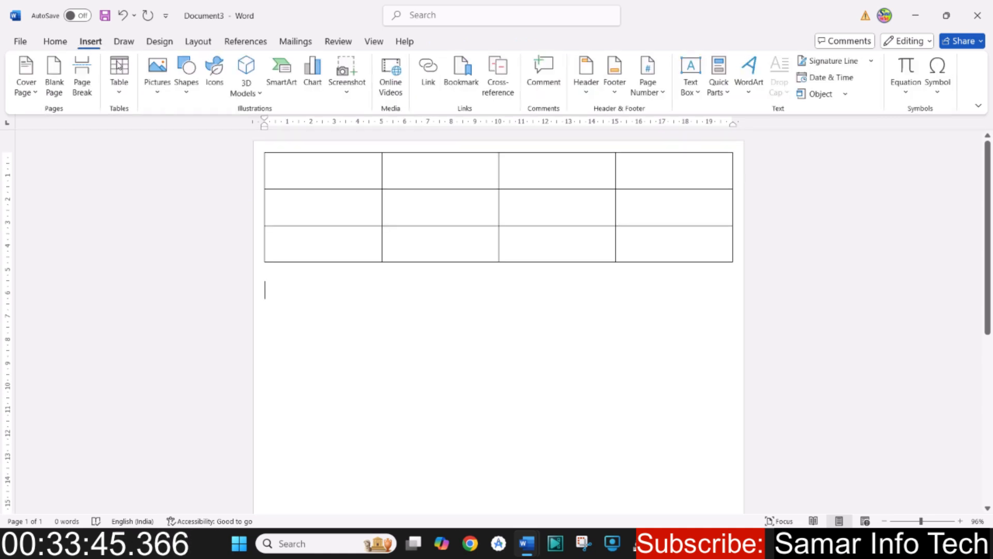
pyautogui.click(120, 97)
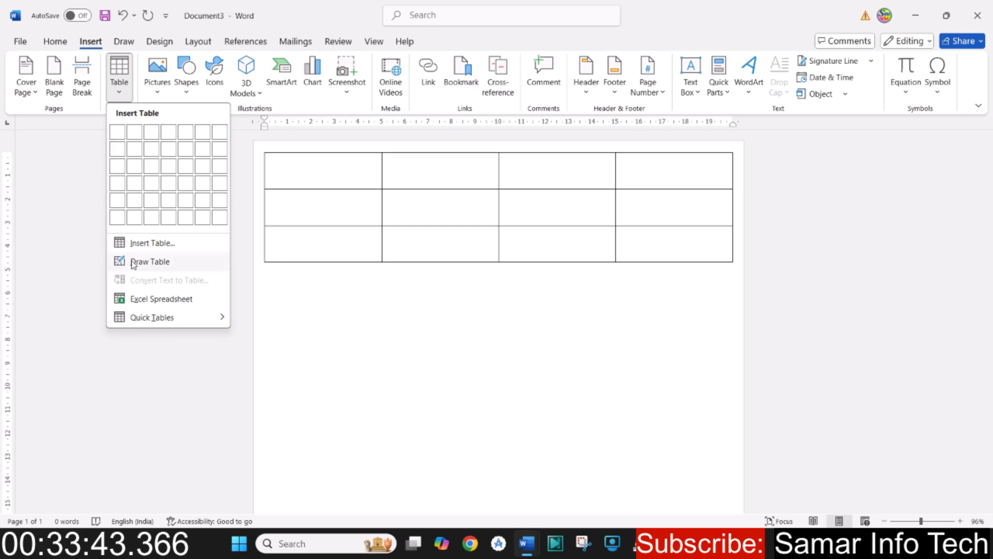
pyautogui.click(155, 243)
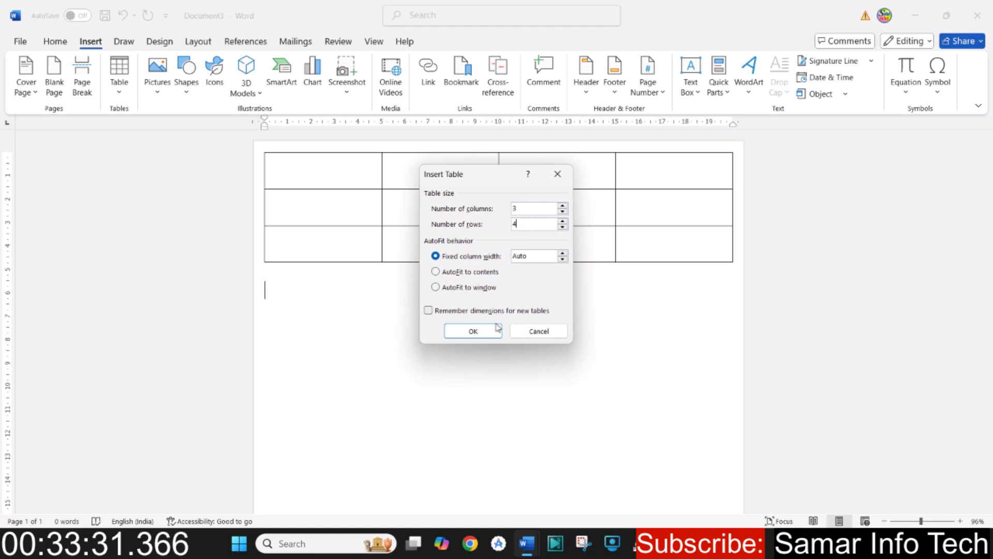
pyautogui.click(471, 334)
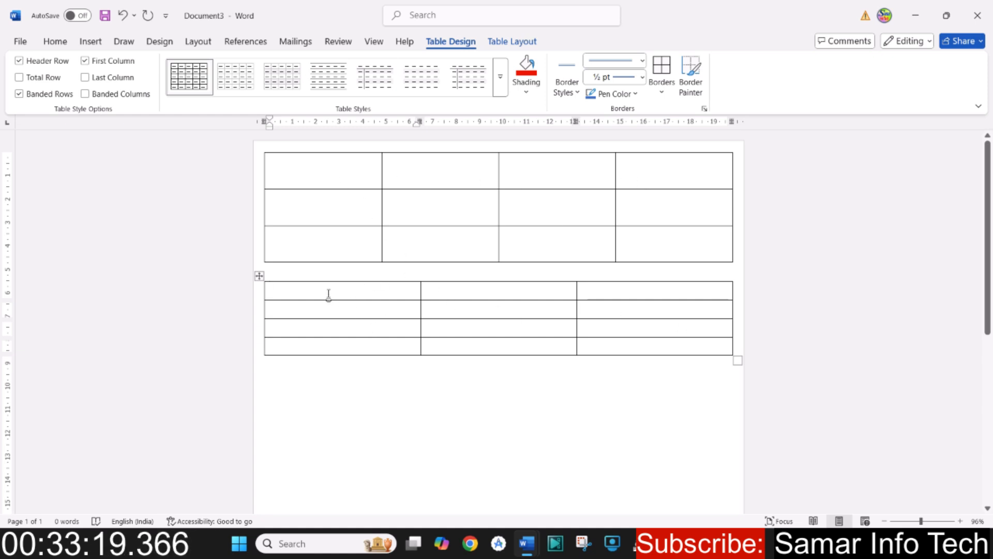
# - Select each of the lower table's three columns in turn and all its cells together, then clear the selection
pyautogui.moveTo(342, 321); pyautogui.dragTo(344, 348)
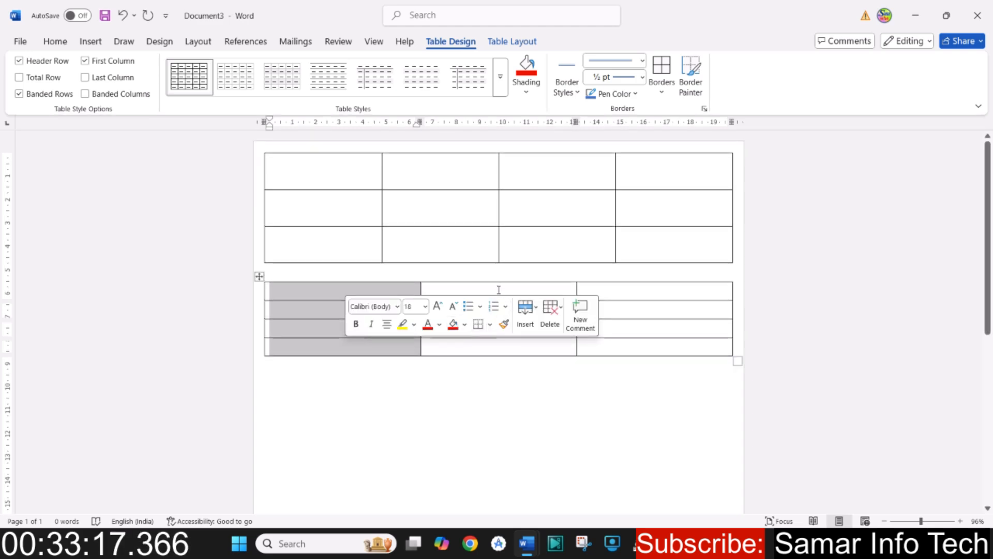
pyautogui.moveTo(499, 289); pyautogui.dragTo(530, 342)
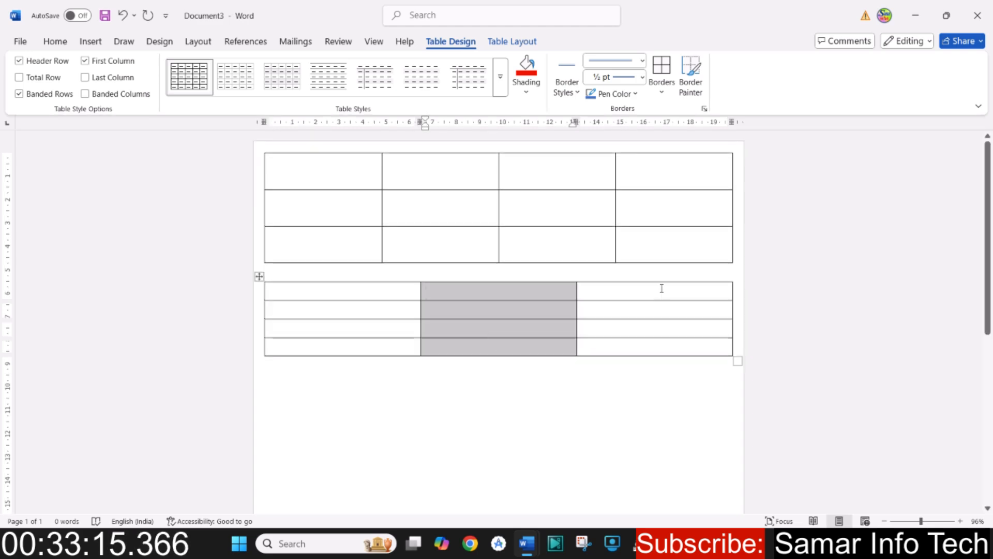
pyautogui.moveTo(660, 289); pyautogui.dragTo(659, 353)
pyautogui.moveTo(314, 293); pyautogui.dragTo(645, 350)
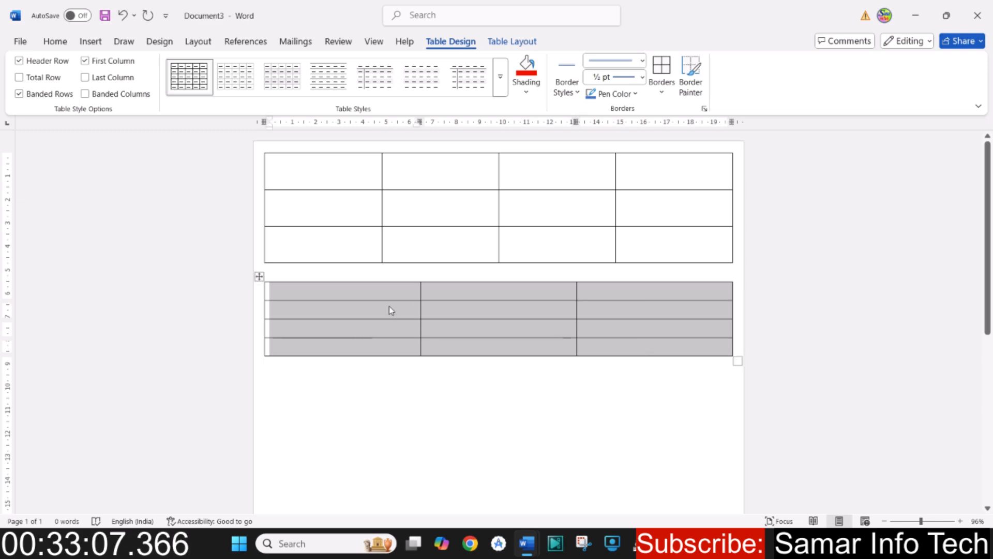
pyautogui.click(485, 297)
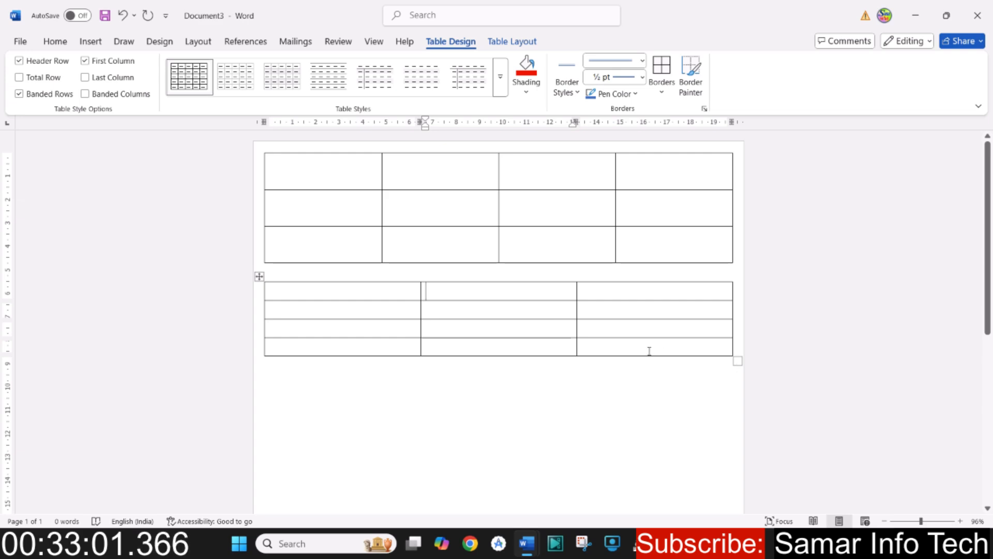
# - Try enlarging the whole lower table freehand from its corner, then undo the resize and clear the selection
pyautogui.moveTo(641, 356)
pyautogui.mouseDown()
pyautogui.moveTo(645, 448)
pyautogui.moveTo(653, 350)
pyautogui.mouseUp()
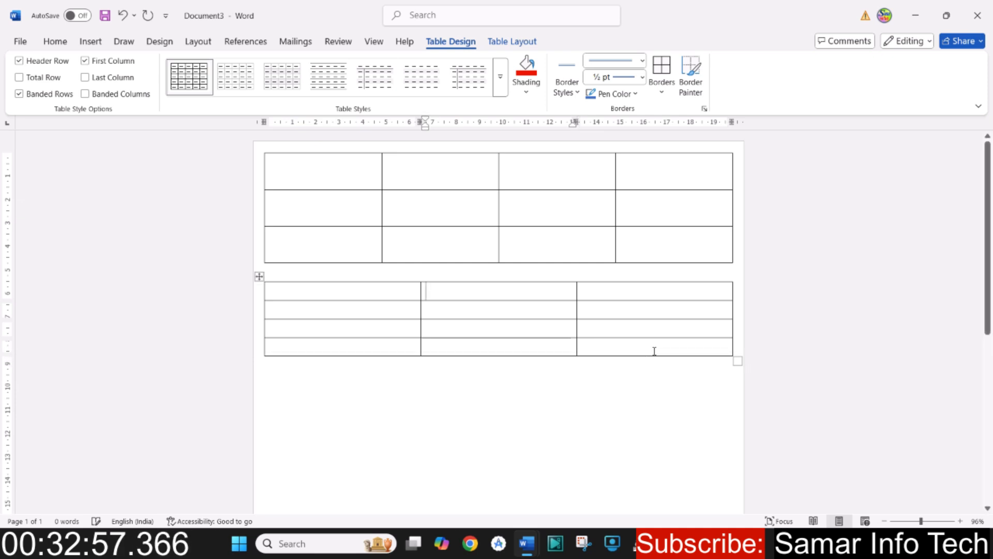
pyautogui.moveTo(739, 360); pyautogui.dragTo(727, 443)
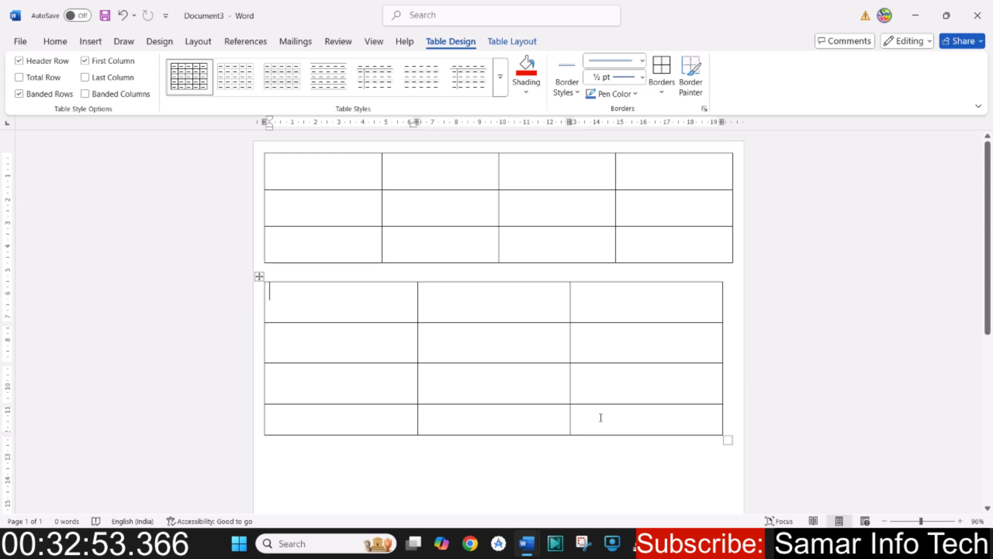
pyautogui.hotkey('ctrl', 'z')
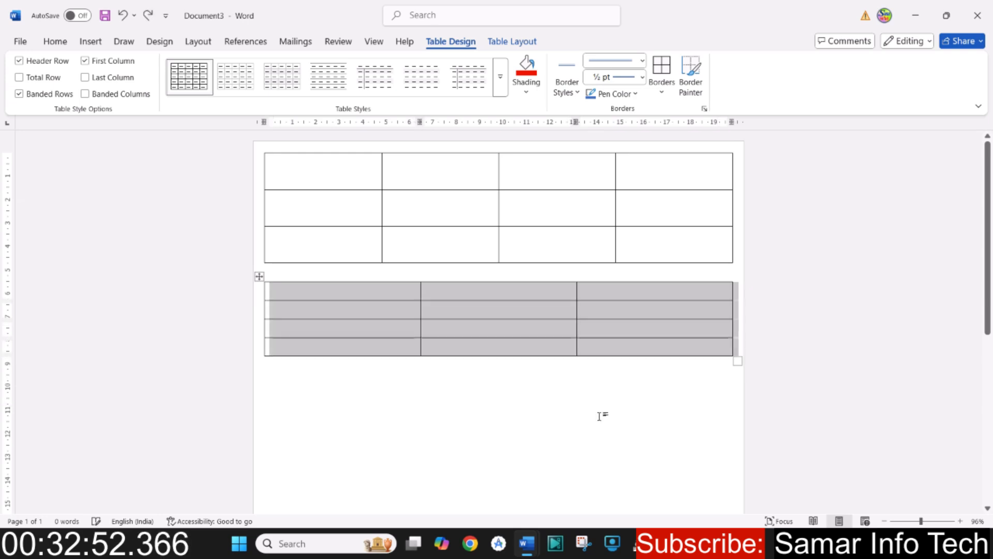
pyautogui.click(331, 295)
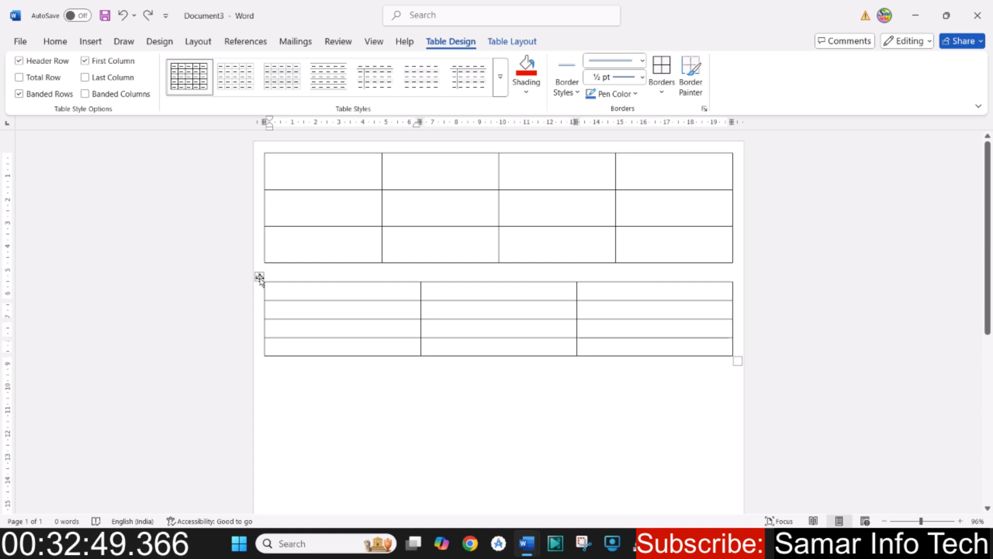
# - Make the lower table's rows taller by setting the font size of all its cells to 36
pyautogui.click(259, 277)
pyautogui.click(309, 293)
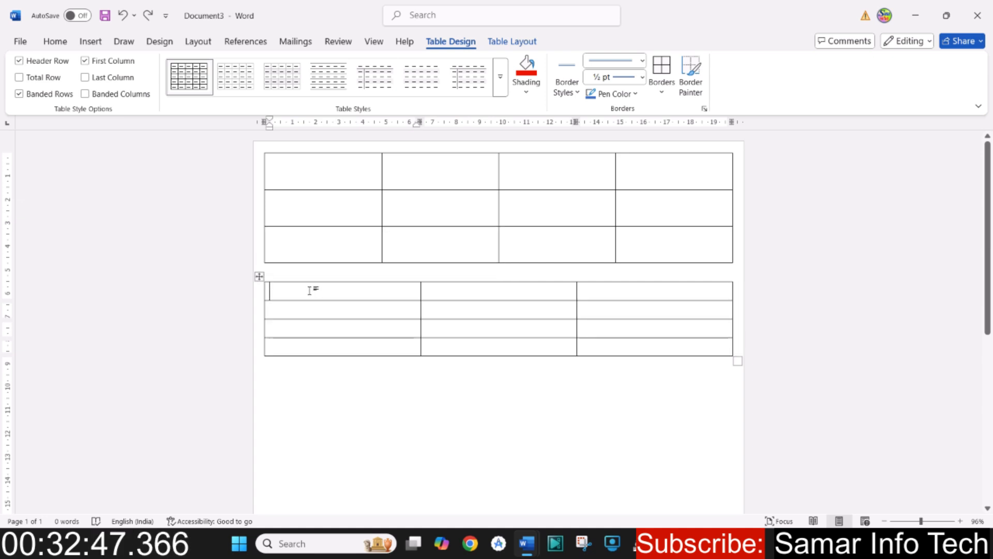
pyautogui.moveTo(297, 289); pyautogui.dragTo(639, 345)
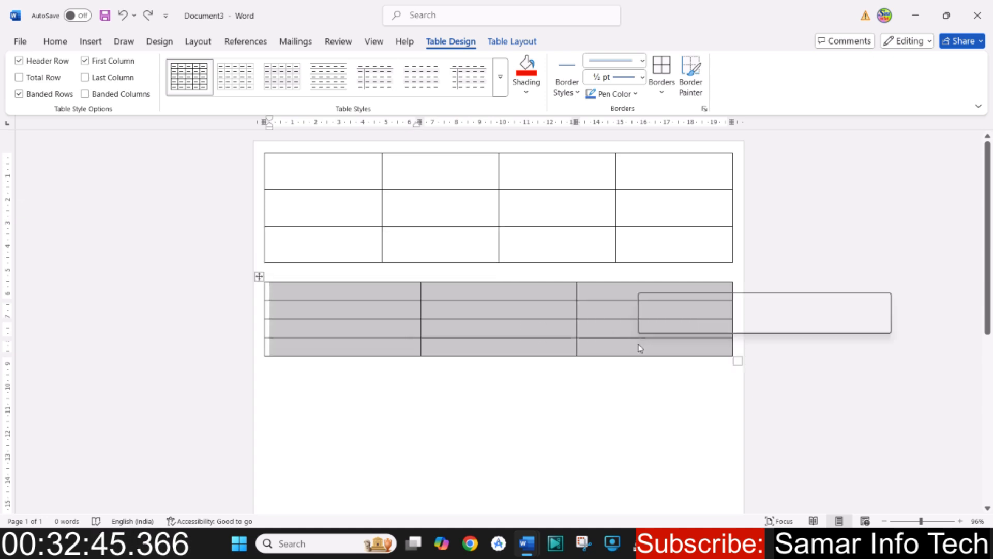
pyautogui.click(55, 41)
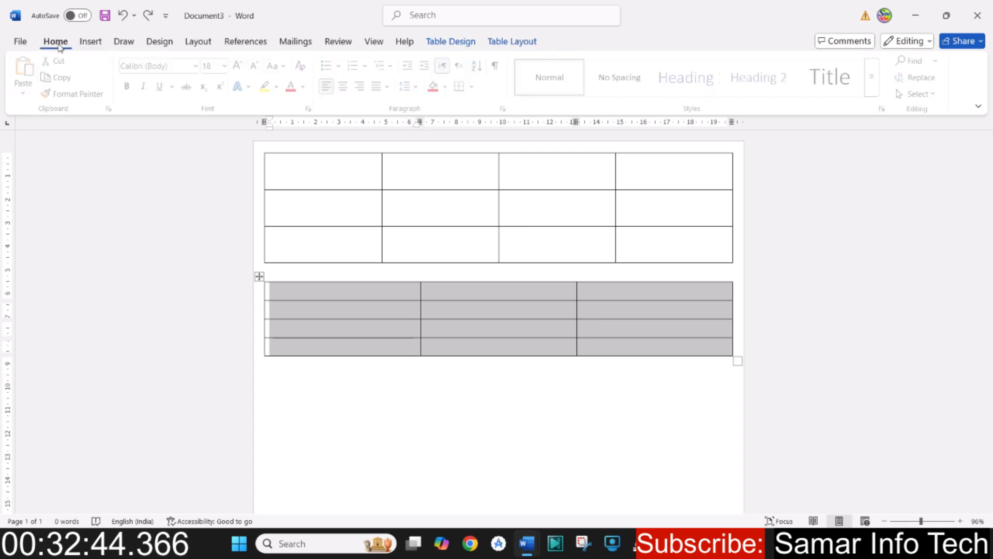
pyautogui.click(240, 66)
pyautogui.click(240, 66)
pyautogui.click(240, 66)
pyautogui.click(240, 66)
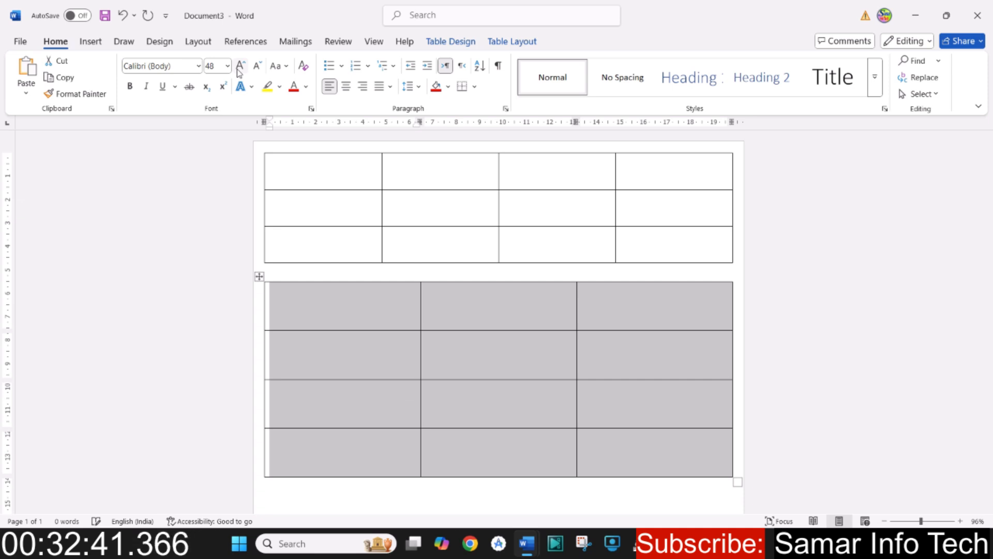
pyautogui.click(256, 68)
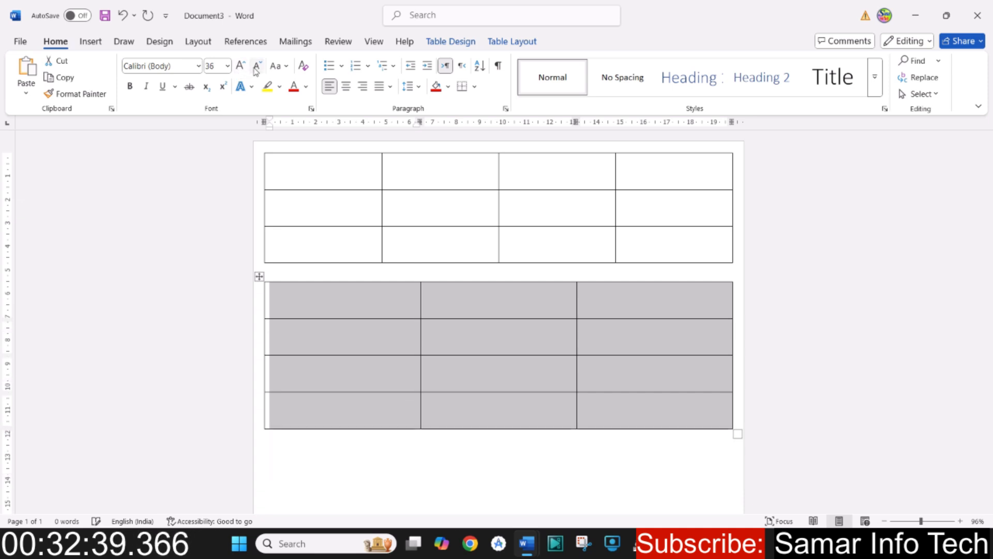
pyautogui.click(474, 335)
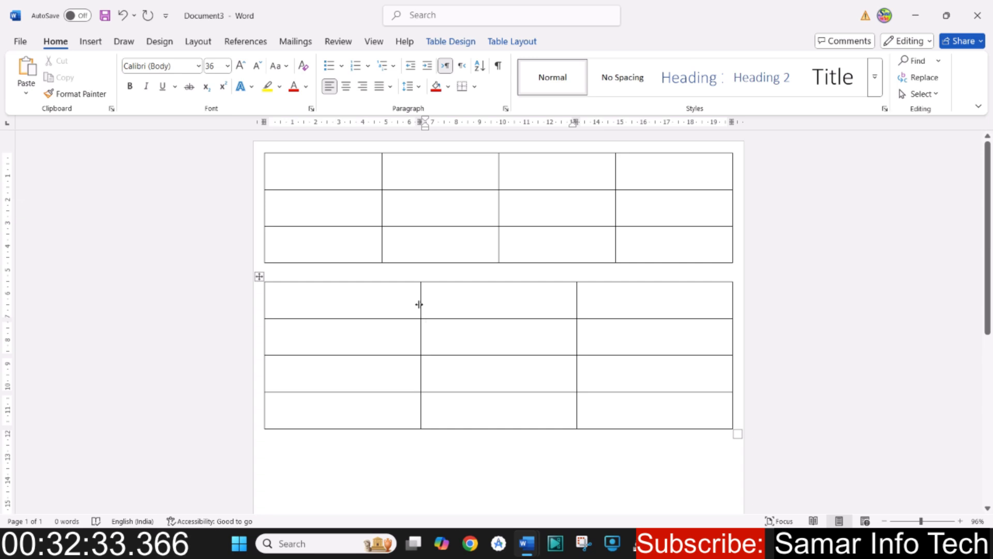
# - Adjust the lower table's column borders, making the first column about 10.5 cm wide and the last about 3 cm
pyautogui.moveTo(419, 304); pyautogui.dragTo(335, 311)
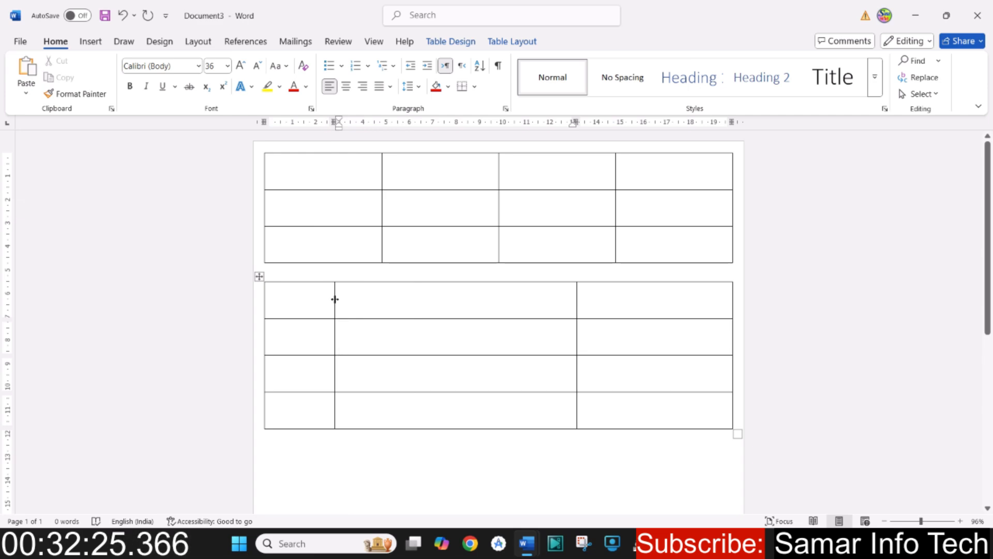
pyautogui.moveTo(335, 299); pyautogui.dragTo(370, 314)
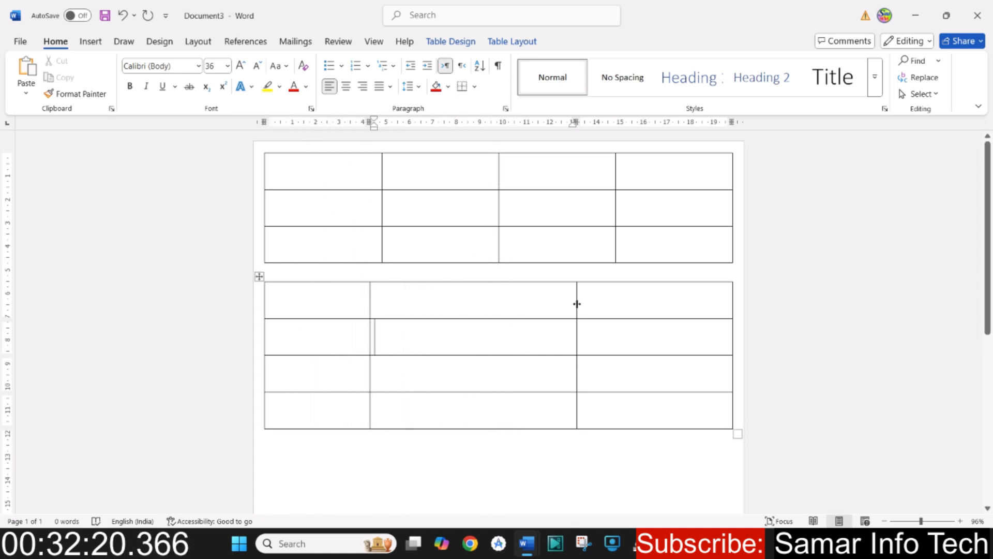
pyautogui.moveTo(577, 304); pyautogui.dragTo(657, 310)
pyautogui.click(687, 307)
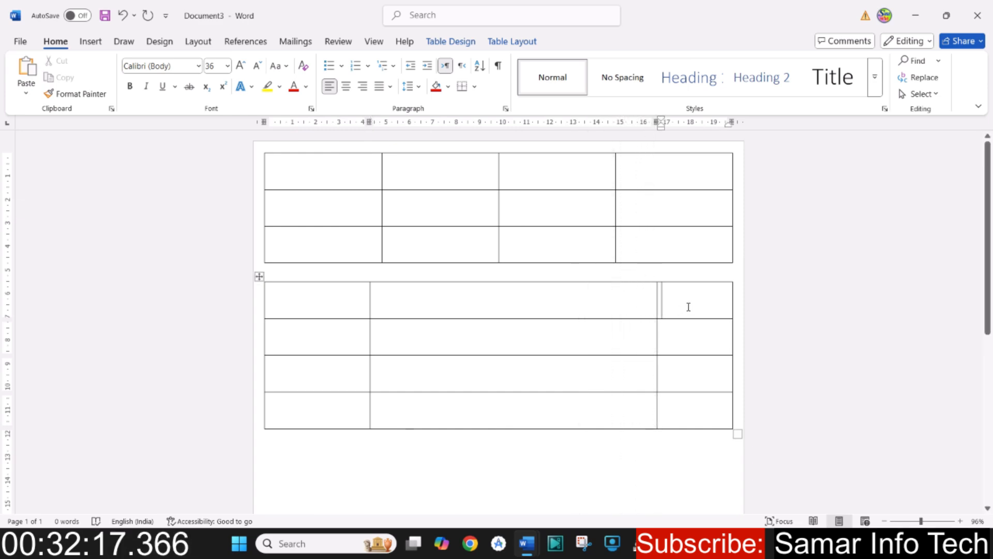
pyautogui.click(485, 309)
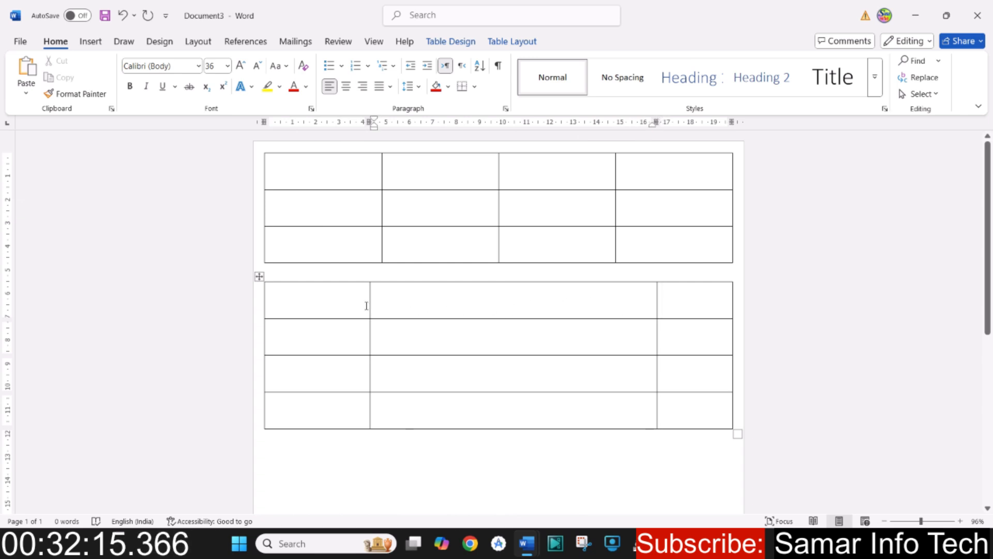
pyautogui.moveTo(370, 305); pyautogui.dragTo(507, 317)
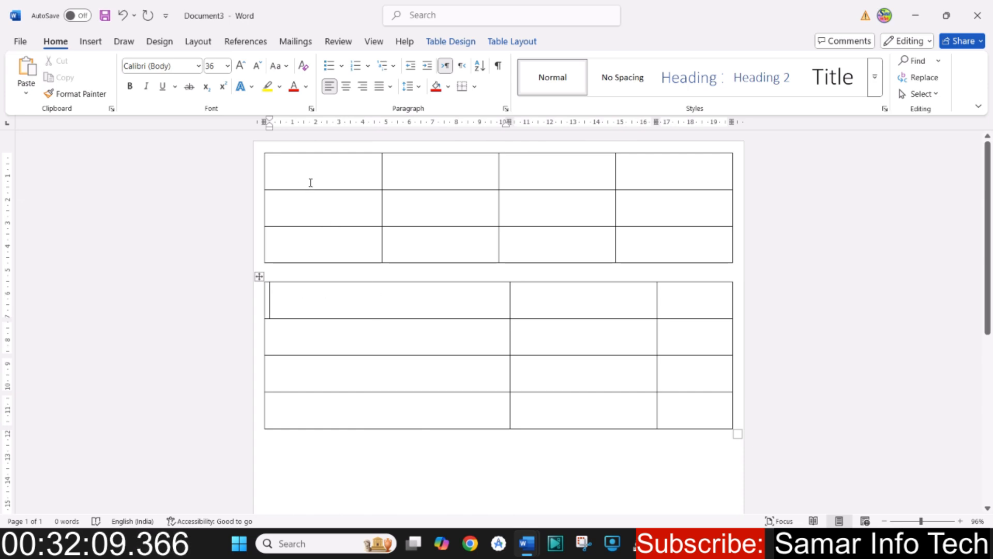
# - Select all cells of the upper table, then put the cursor in the lower table's first middle cell
pyautogui.moveTo(311, 183); pyautogui.dragTo(683, 250)
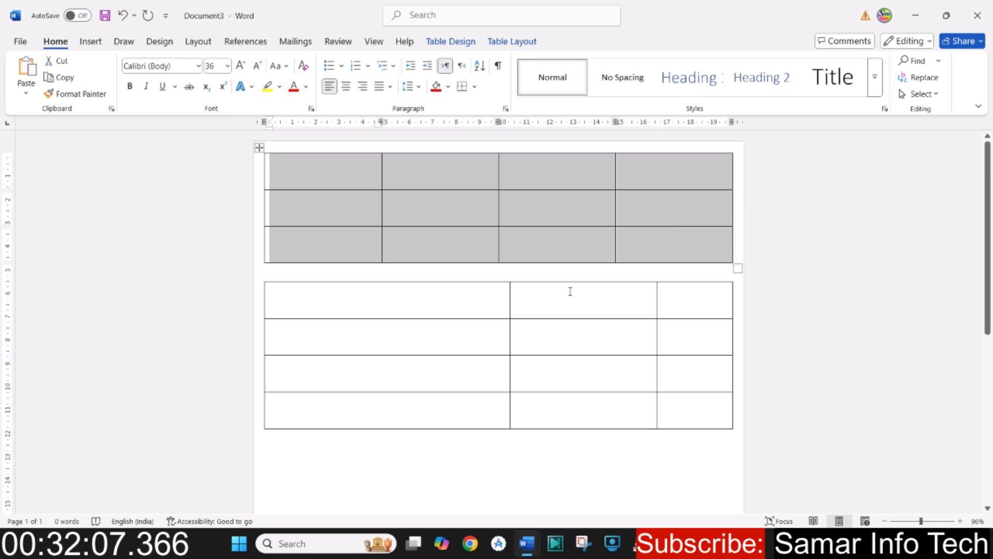
pyautogui.click(570, 291)
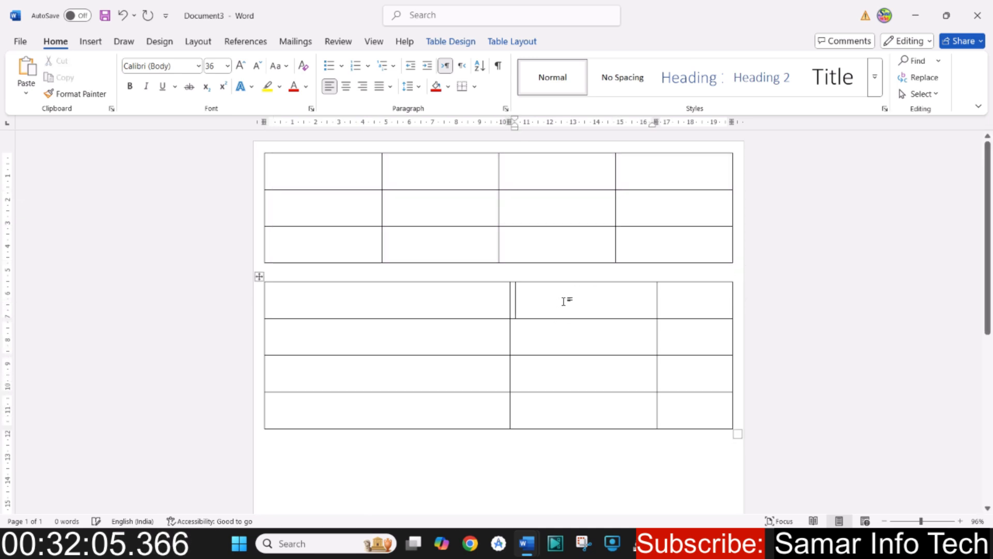
pyautogui.moveTo(557, 318); pyautogui.dragTo(570, 429)
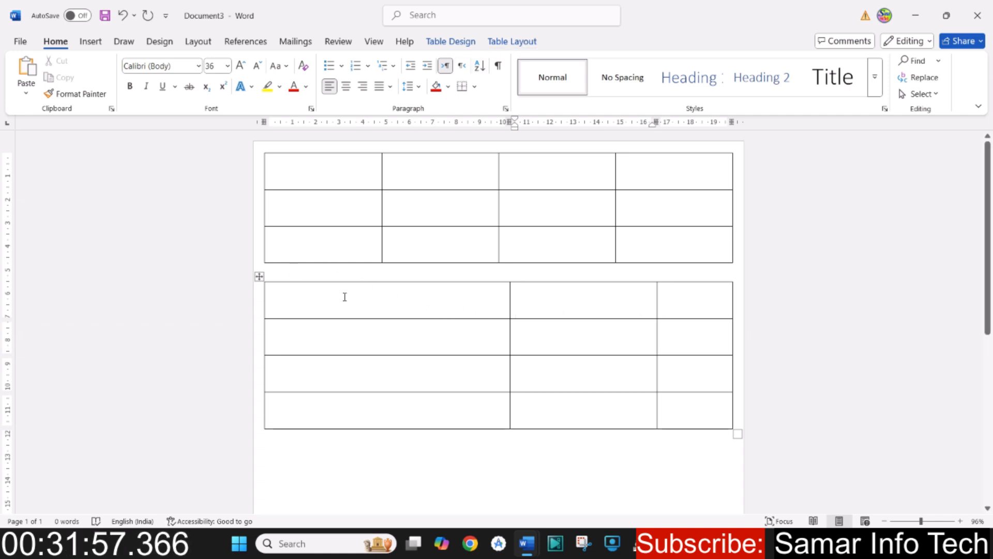
# - Return to the insert tools and place the cursor in the empty line below the lower table
pyautogui.click(89, 44)
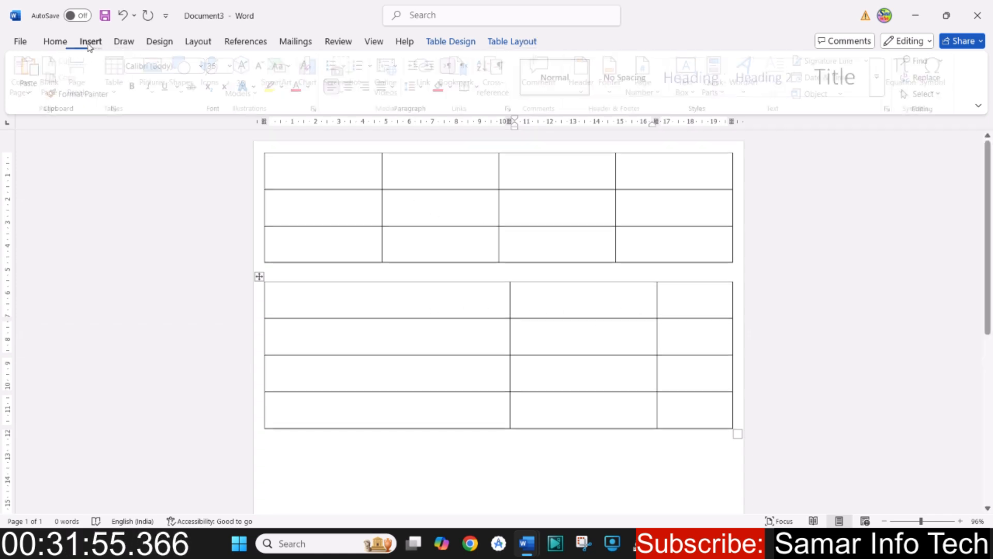
pyautogui.scroll(-3, 590, 341)
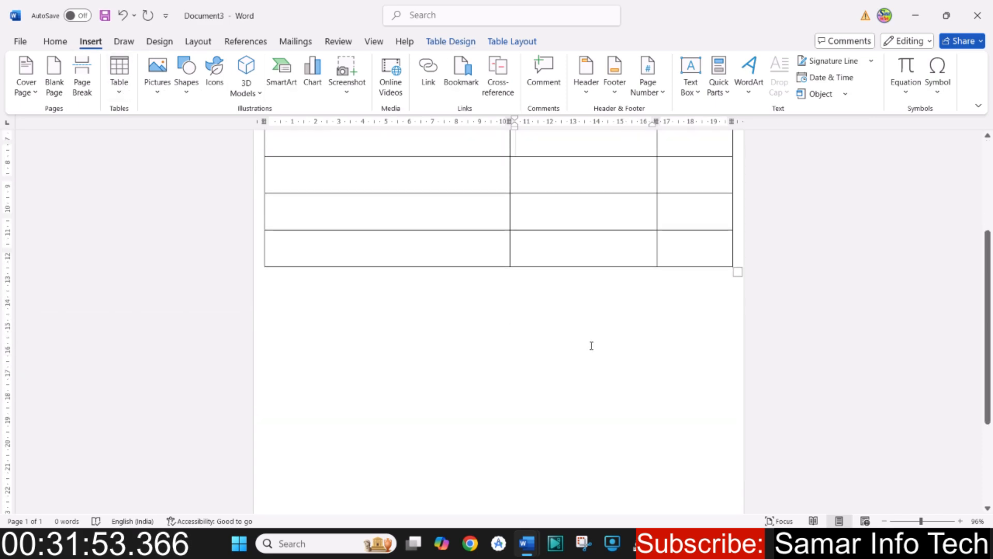
pyautogui.click(431, 297)
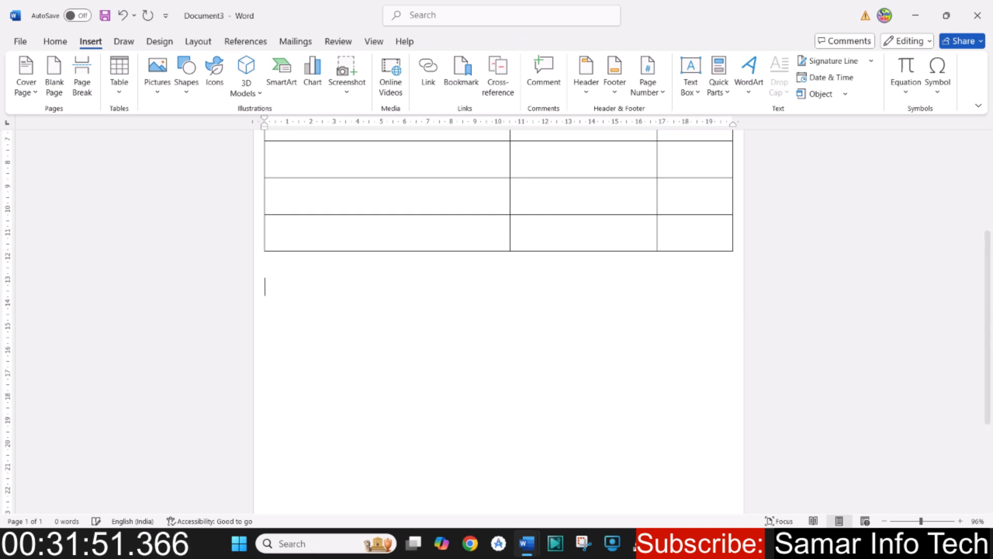
pyautogui.click(120, 94)
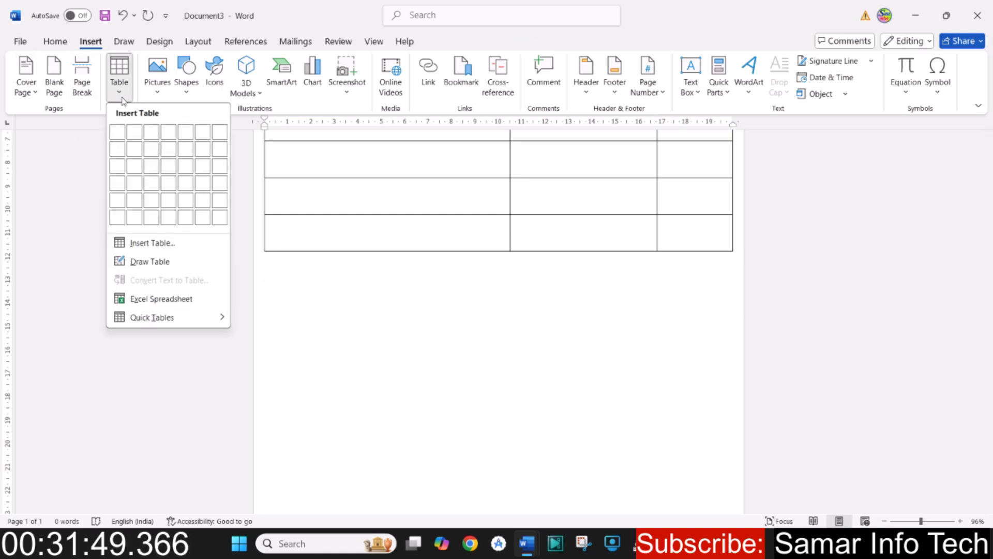
pyautogui.click(142, 245)
pyautogui.click(537, 330)
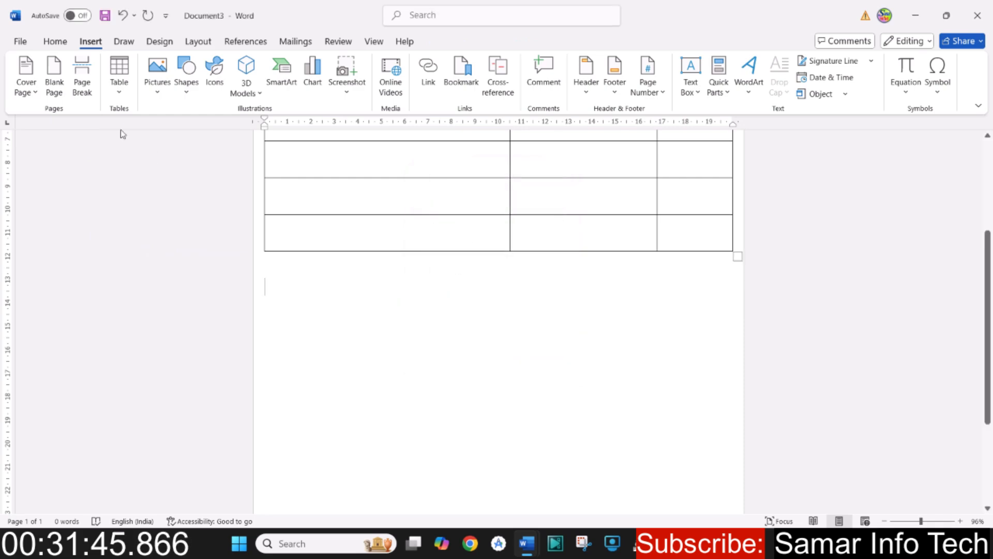
# - Use Draw Table to draw a table frame about 8.5 cm wide and 3.3 cm high below the existing lower table
pyautogui.click(124, 96)
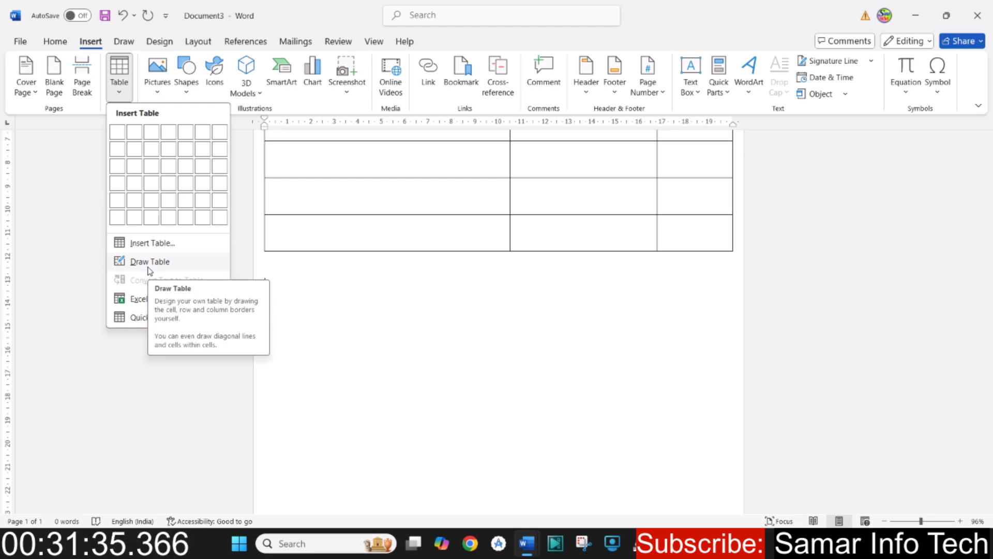
pyautogui.click(150, 262)
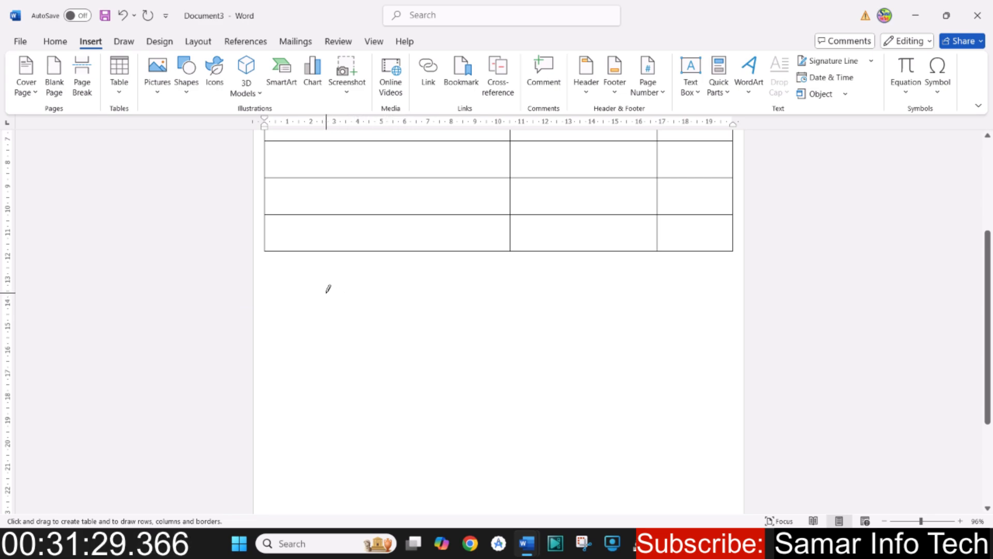
pyautogui.moveTo(326, 293)
pyautogui.mouseDown()
pyautogui.moveTo(442, 319)
pyautogui.moveTo(526, 369)
pyautogui.mouseUp()
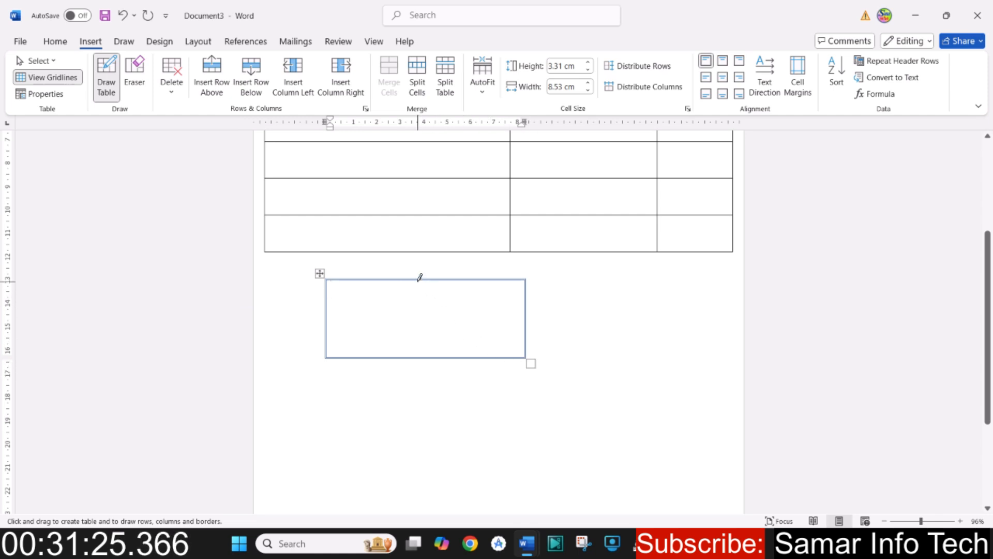
# - Divide the drawn frame into four columns and four rows, and place the cursor on the line below it
pyautogui.moveTo(417, 279); pyautogui.dragTo(419, 359)
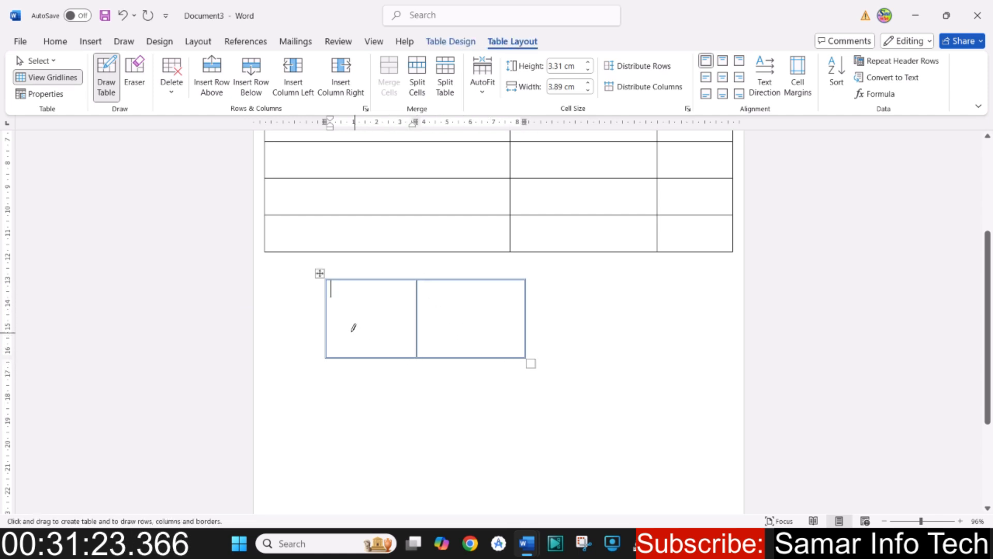
pyautogui.moveTo(328, 316); pyautogui.dragTo(492, 315)
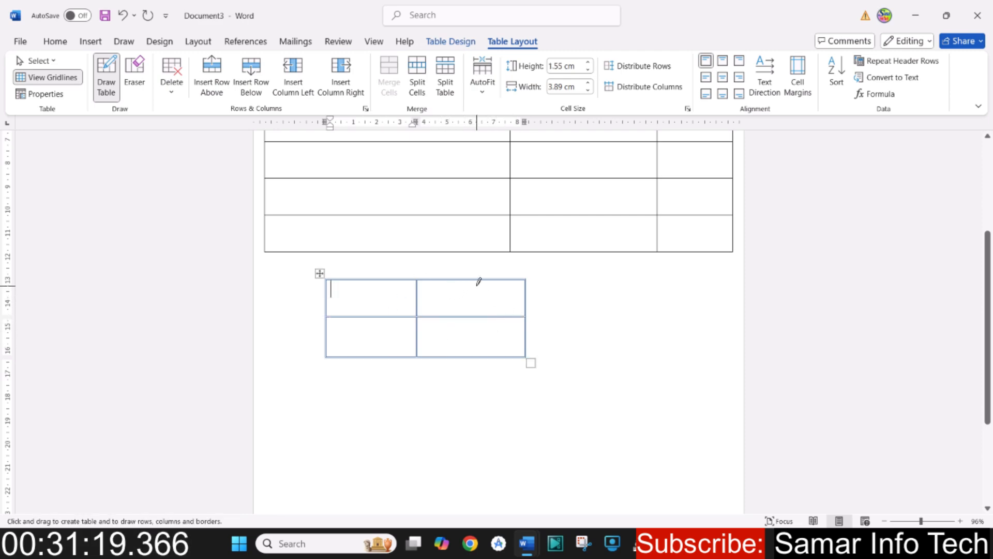
pyautogui.moveTo(477, 279); pyautogui.dragTo(486, 357)
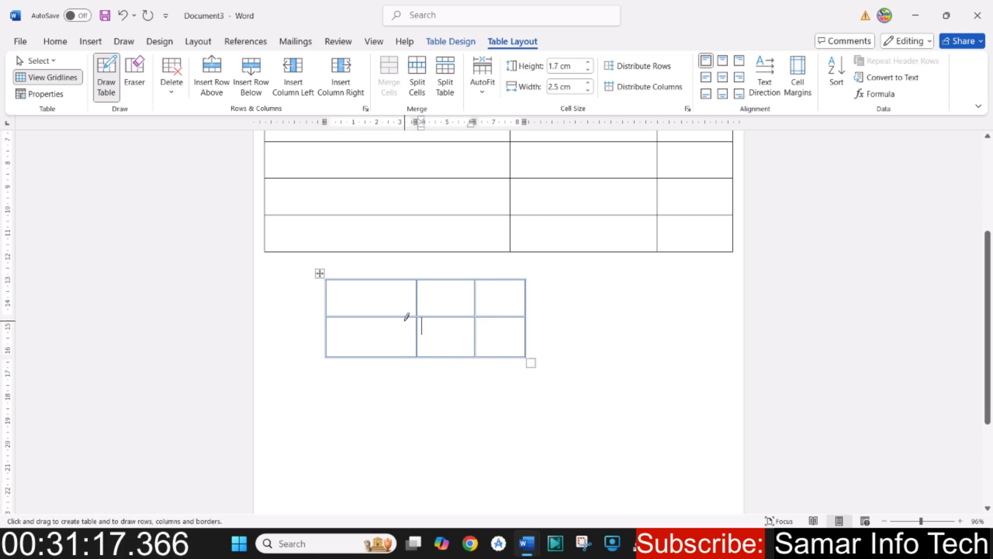
pyautogui.moveTo(375, 278); pyautogui.dragTo(368, 356)
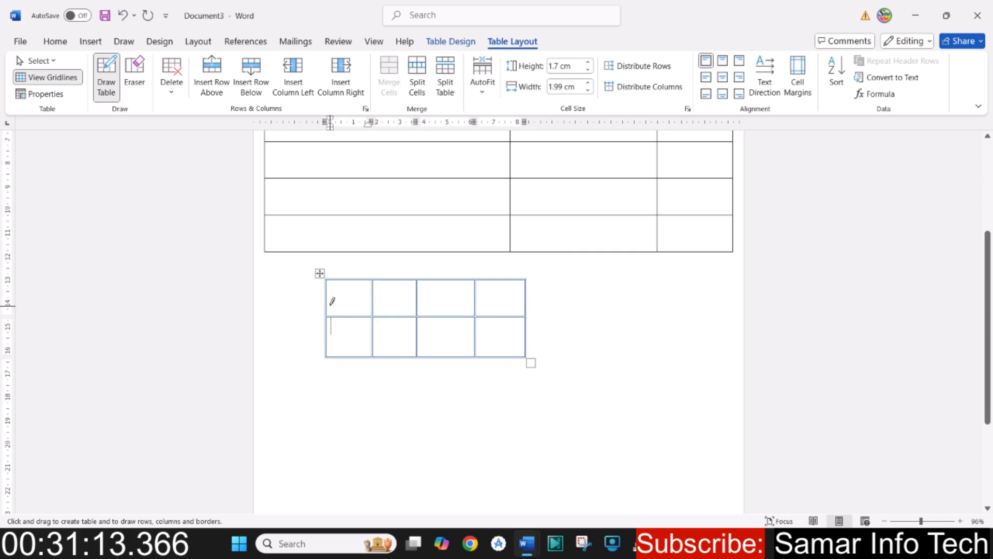
pyautogui.moveTo(328, 295)
pyautogui.mouseDown()
pyautogui.moveTo(493, 310)
pyautogui.moveTo(533, 296)
pyautogui.moveTo(526, 308)
pyautogui.mouseUp()
pyautogui.moveTo(330, 356); pyautogui.dragTo(516, 349)
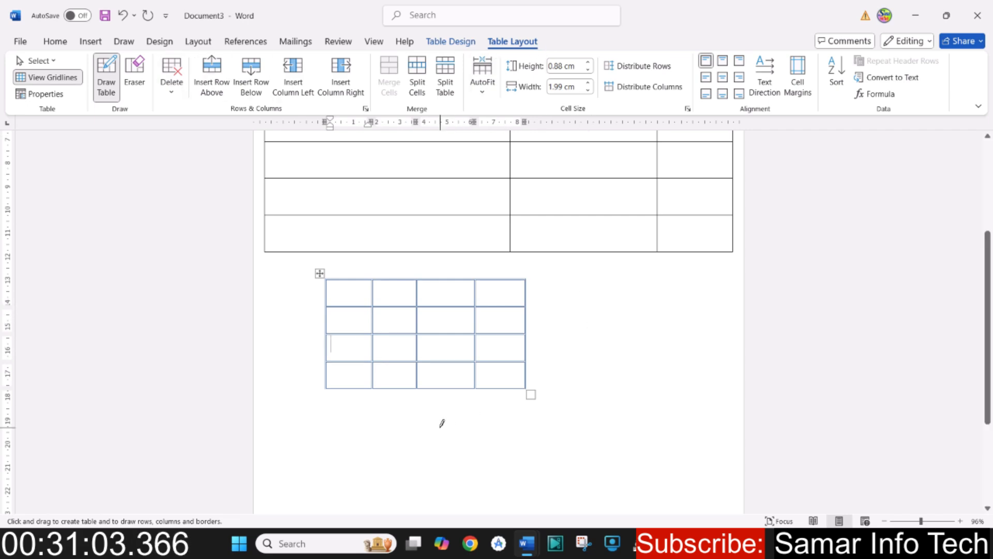
pyautogui.press('Escape')
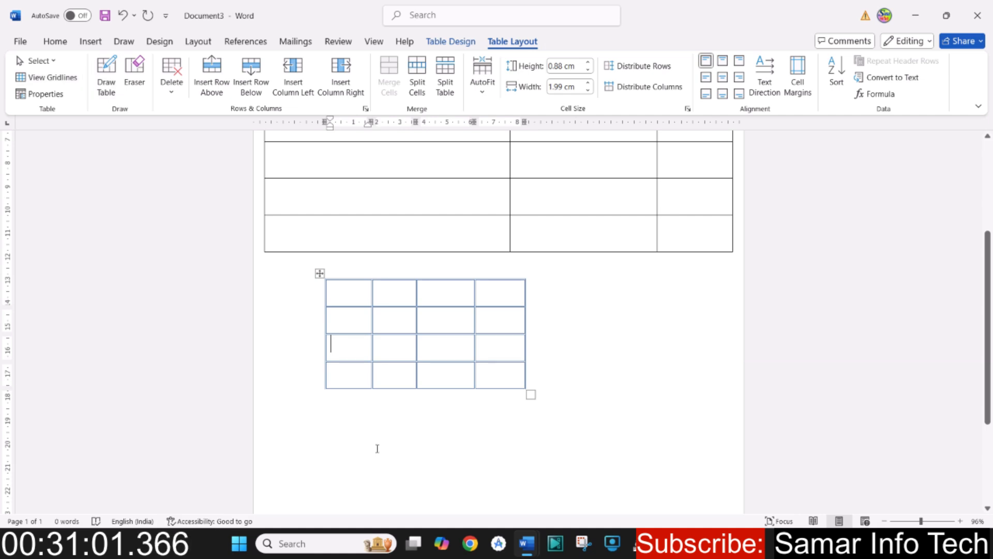
pyautogui.click(376, 437)
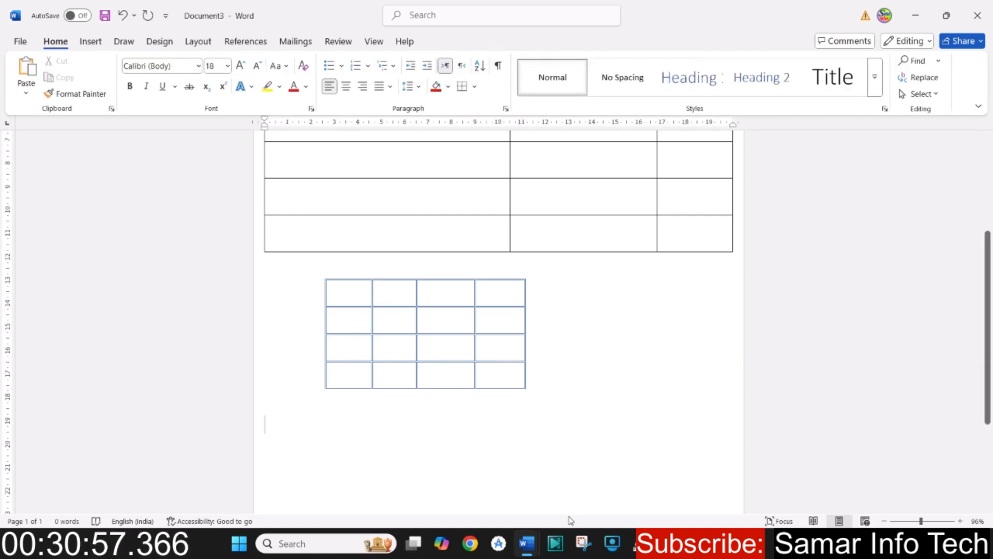
# - Switch to the MS Word Full Course document and review the Pages and Table topics listed for Video Part 05
pyautogui.moveTo(527, 543)
pyautogui.click(440, 448)
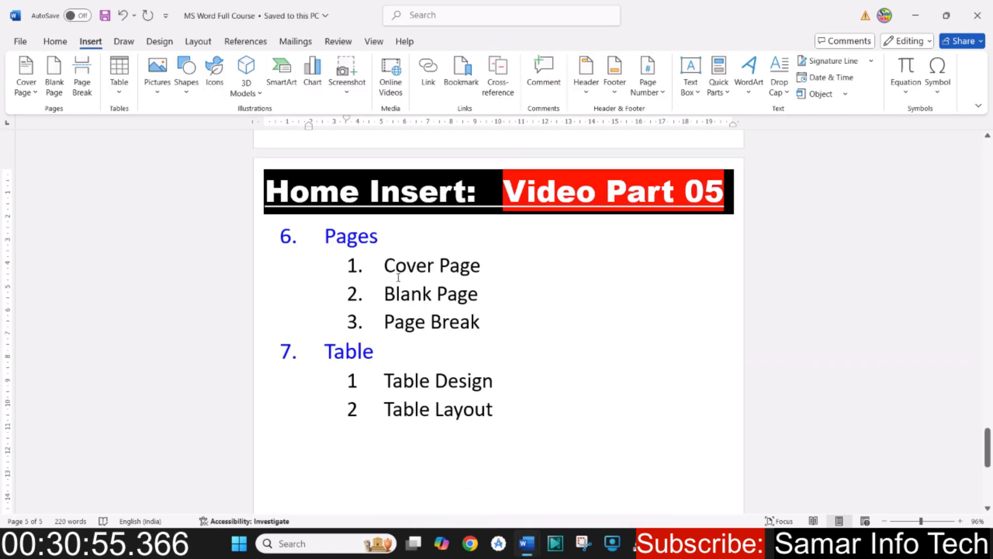
pyautogui.moveTo(389, 265); pyautogui.dragTo(521, 409)
pyautogui.click(415, 414)
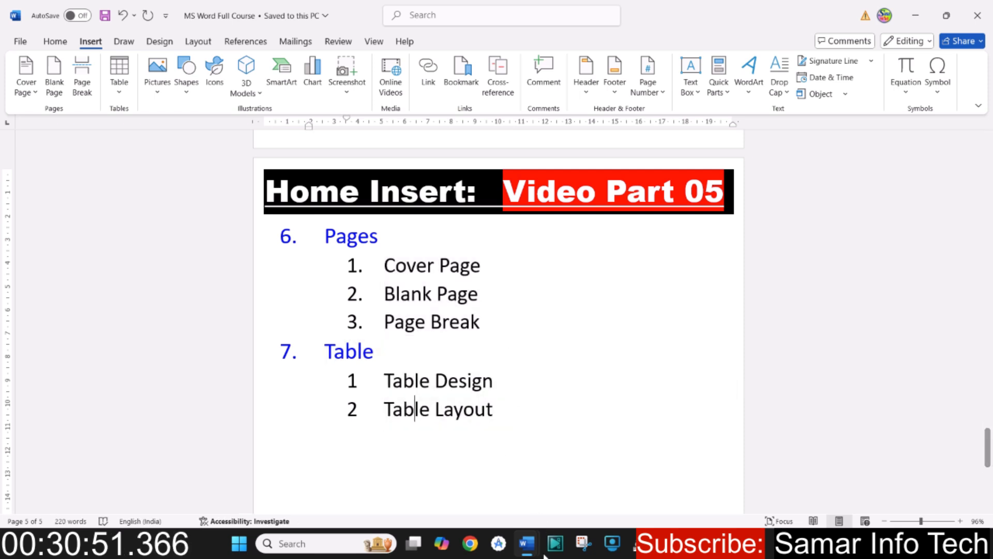
# - Return to Document3 and enter five first names on separate lines below the drawn table
pyautogui.moveTo(527, 543)
pyautogui.click(569, 510)
pyautogui.scroll(-5, 466, 403)
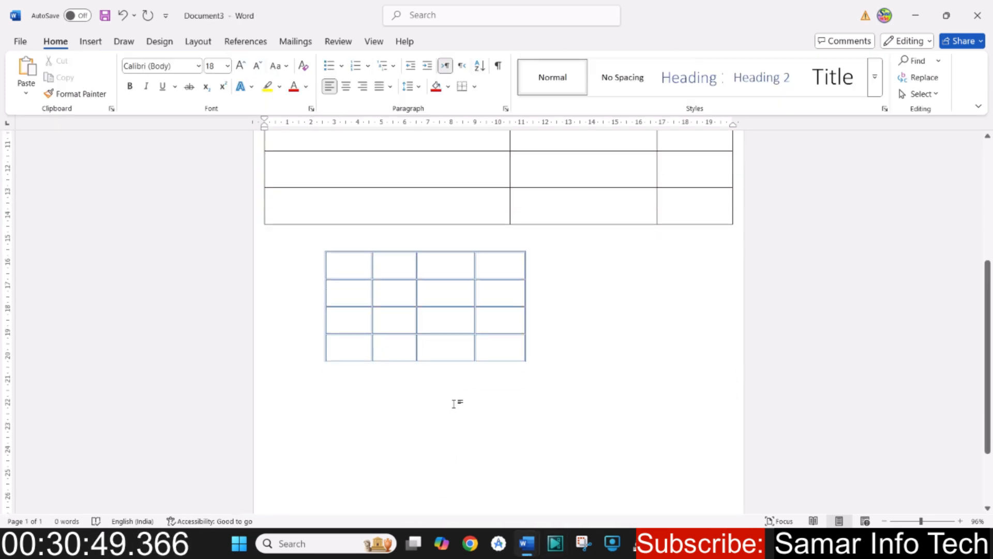
pyautogui.write('A')
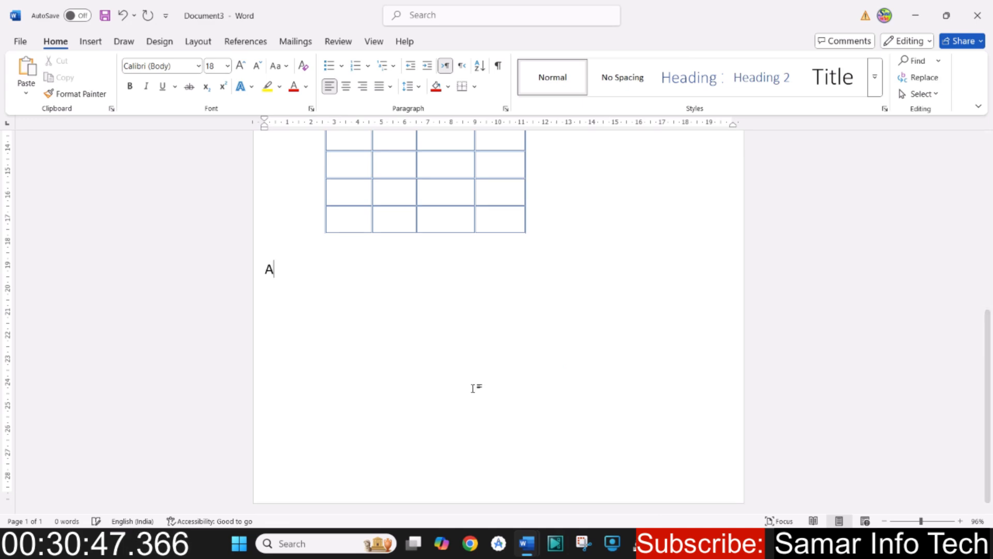
pyautogui.write('hmad')
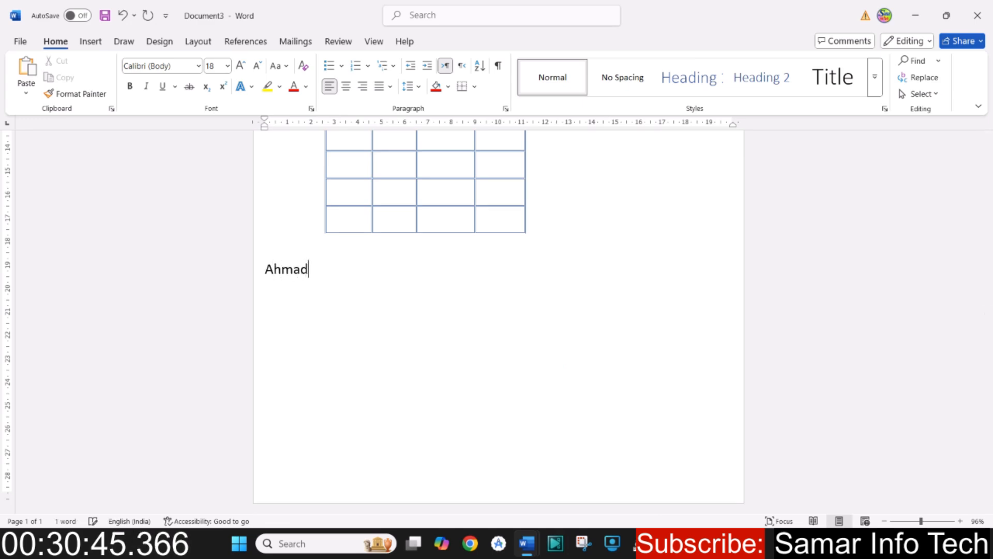
pyautogui.press('Return')
pyautogui.write('Hamid')
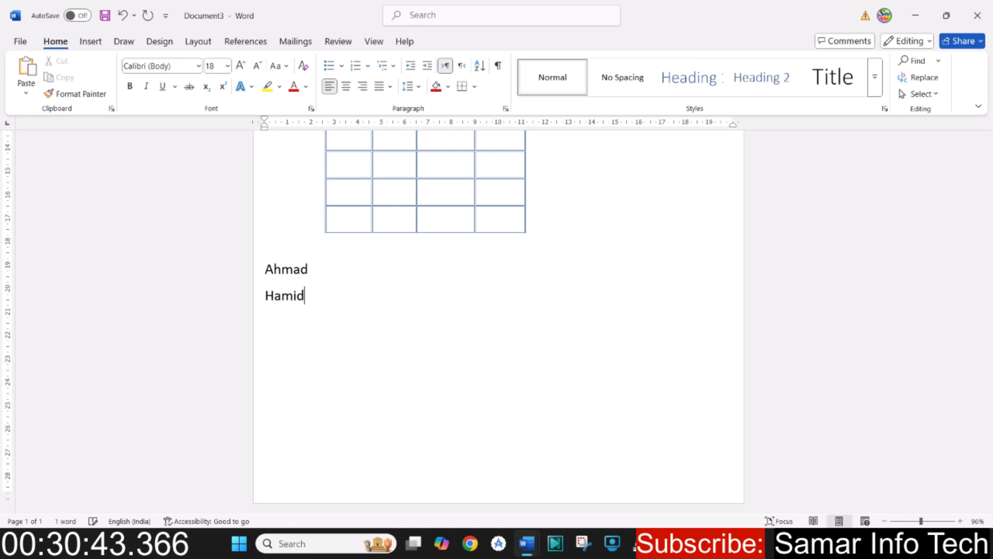
pyautogui.press('Return')
pyautogui.write('Raza')
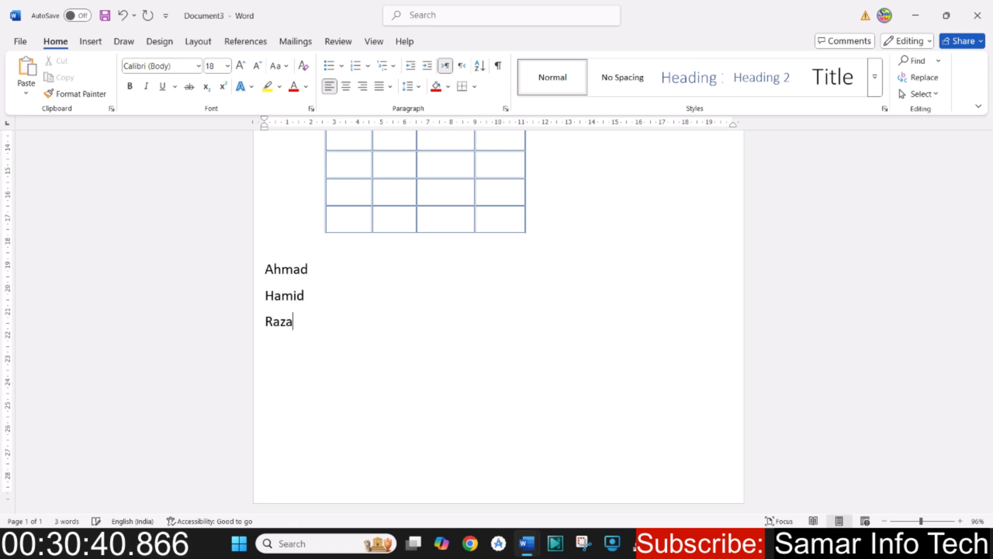
pyautogui.press('Return')
pyautogui.write('Rahim')
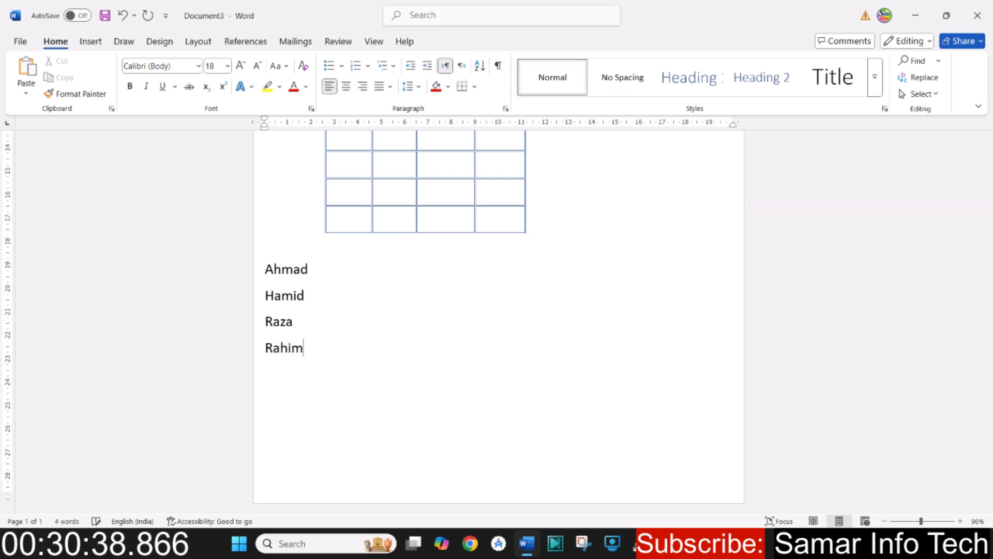
pyautogui.press('Return')
pyautogui.write('Arshad')
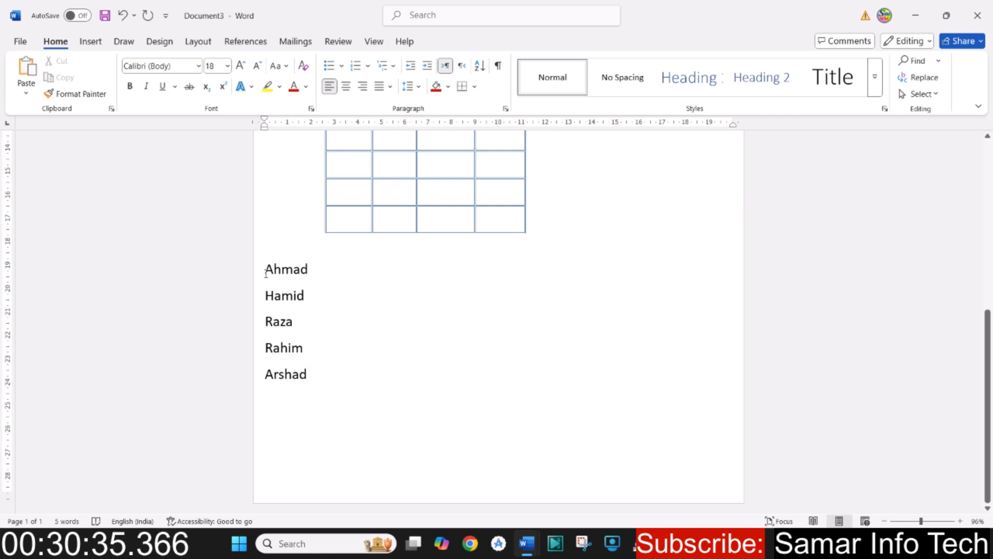
# - Compare the availability of Convert Text to Table with the list of names unselected and selected
pyautogui.moveTo(266, 273); pyautogui.dragTo(322, 373)
pyautogui.click(263, 373)
pyautogui.click(89, 42)
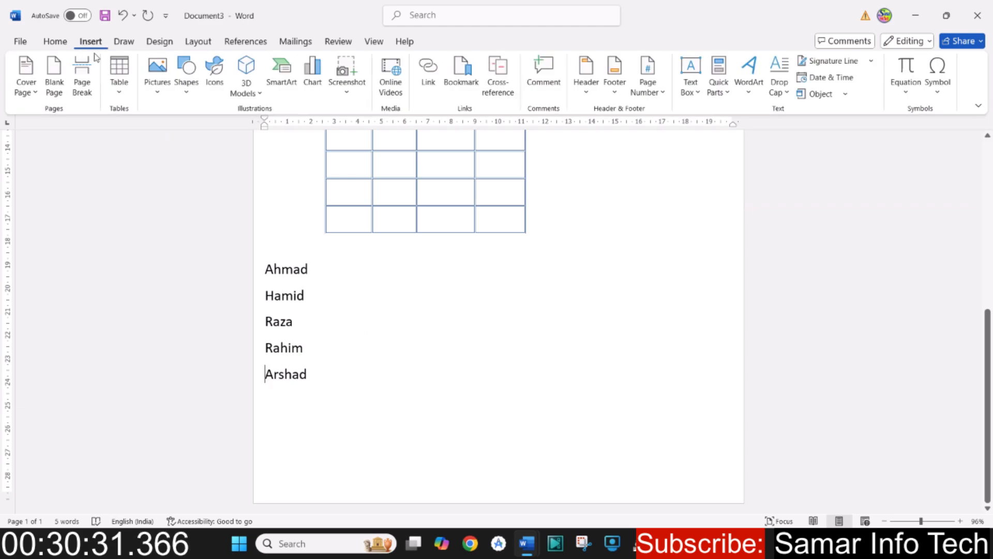
pyautogui.click(117, 96)
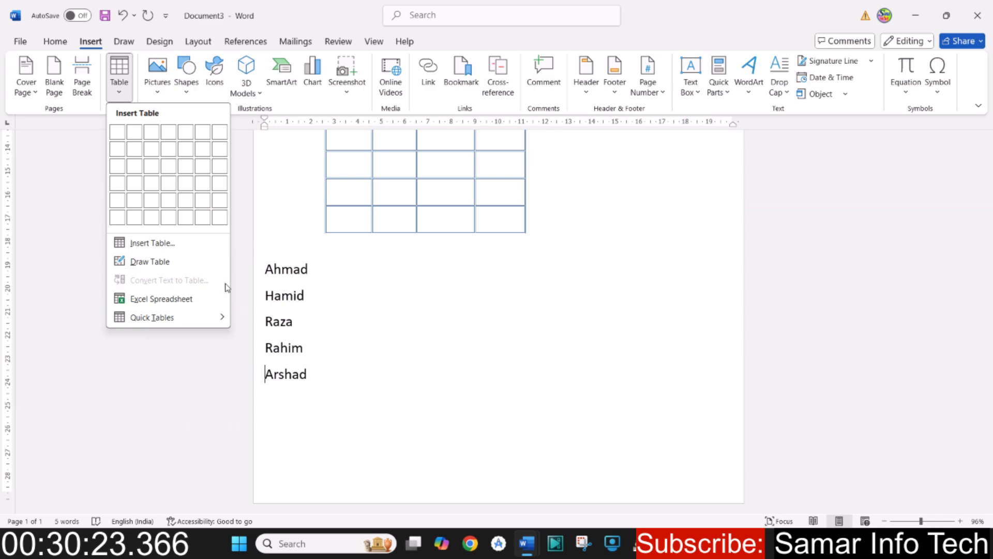
pyautogui.click(260, 286)
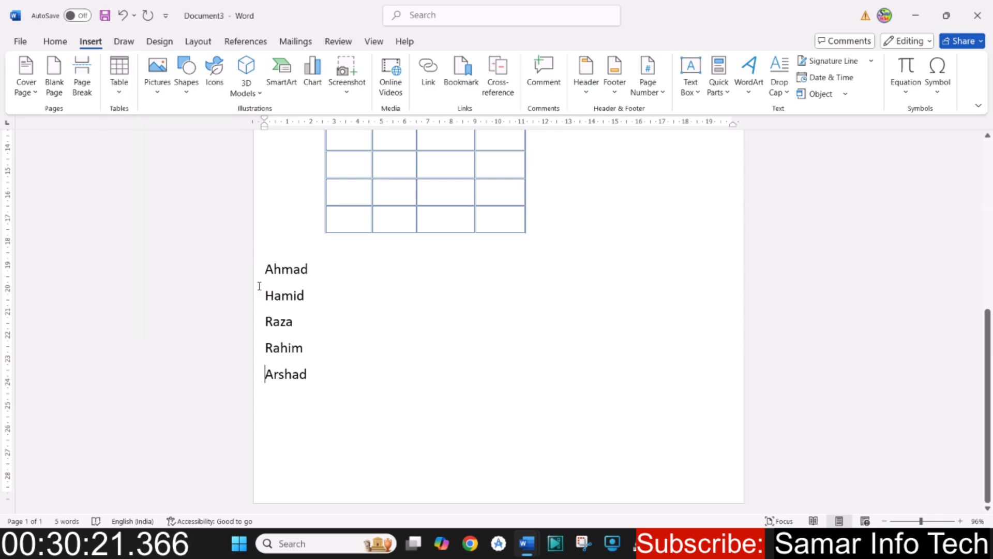
pyautogui.moveTo(269, 271); pyautogui.dragTo(327, 378)
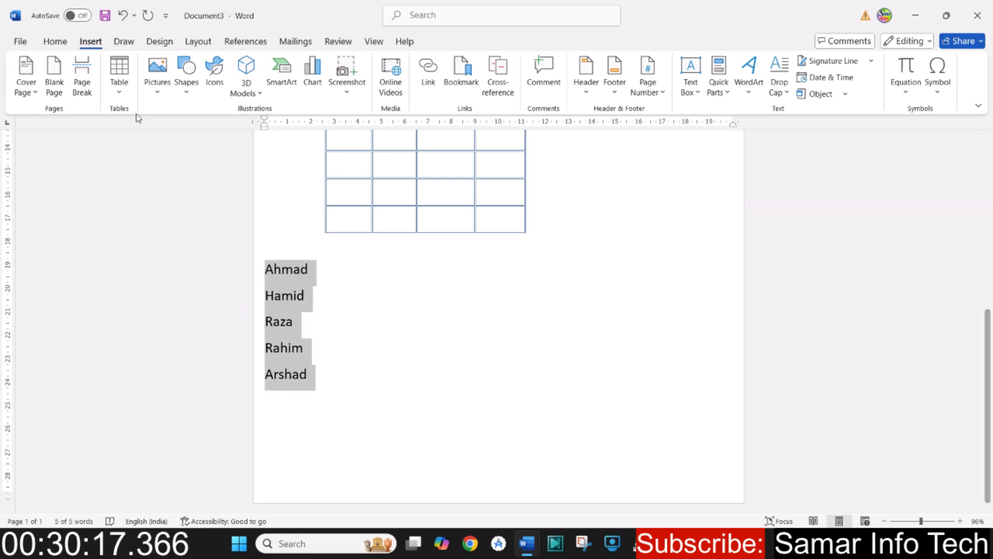
pyautogui.click(121, 96)
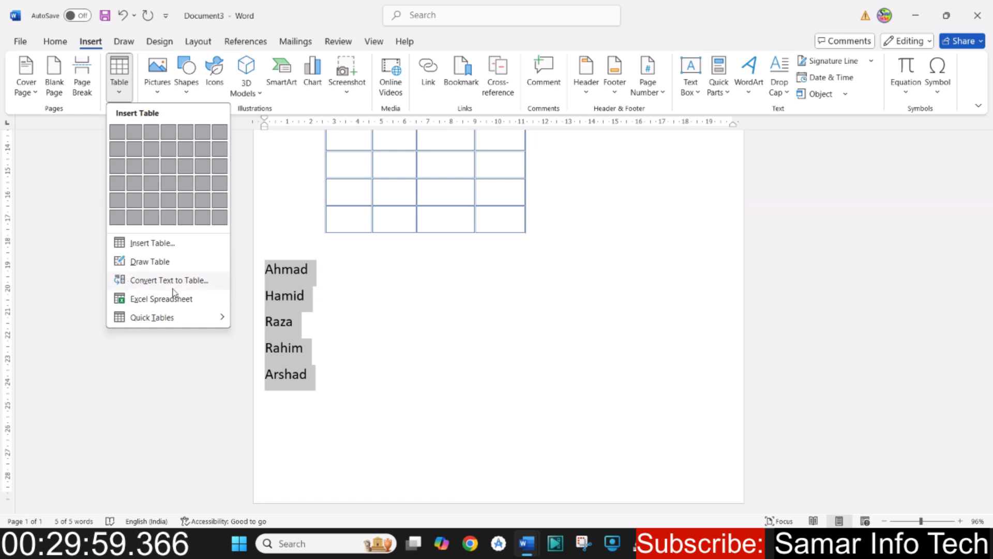
pyautogui.click(293, 279)
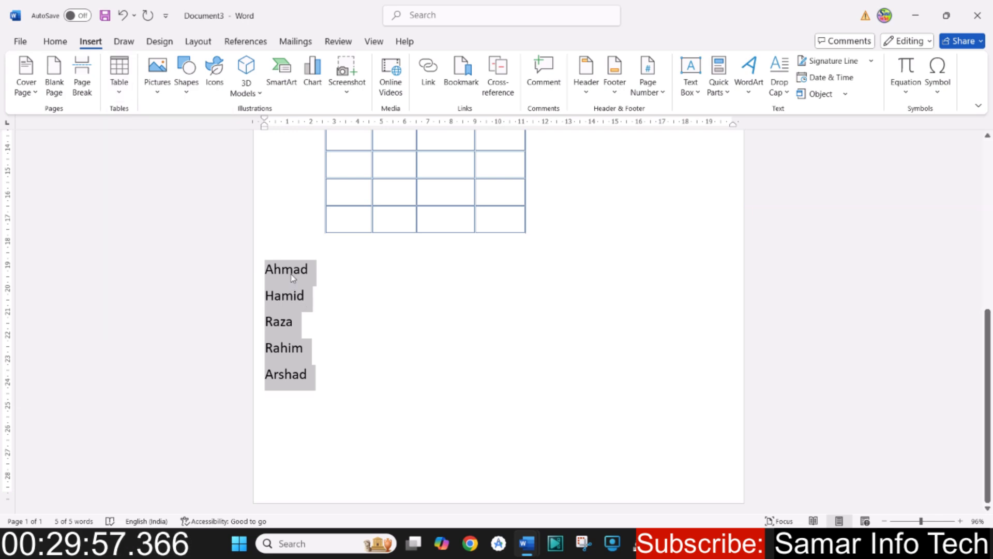
pyautogui.click(293, 271)
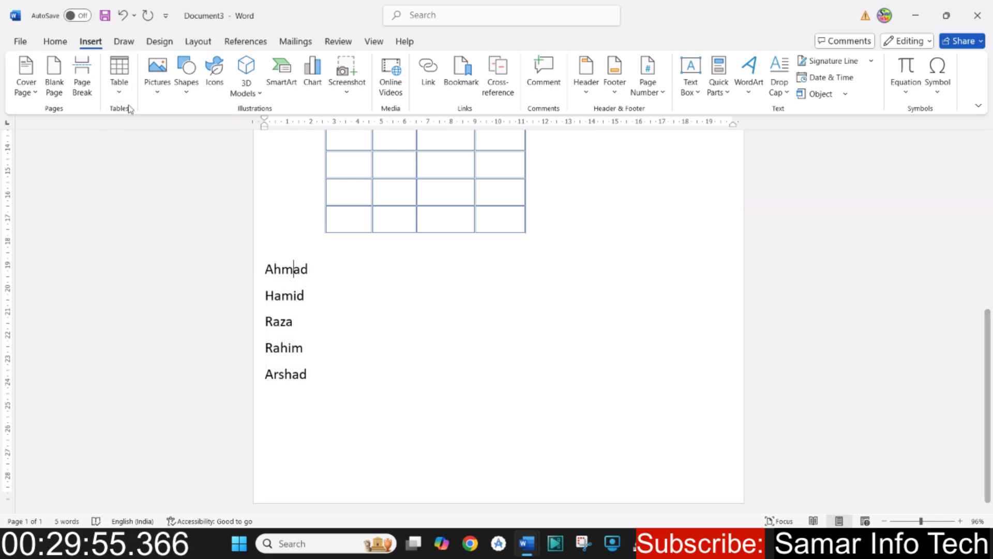
pyautogui.click(119, 83)
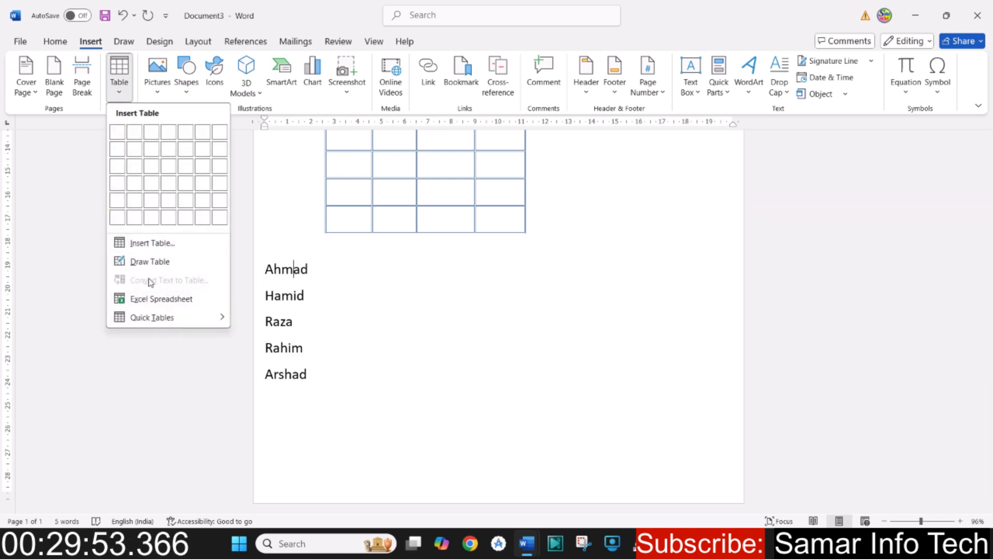
pyautogui.click(284, 268)
# - Convert all five names into a one-column table, separating text at paragraphs with an automatic fixed column width
pyautogui.moveTo(265, 266); pyautogui.dragTo(333, 402)
pyautogui.click(120, 94)
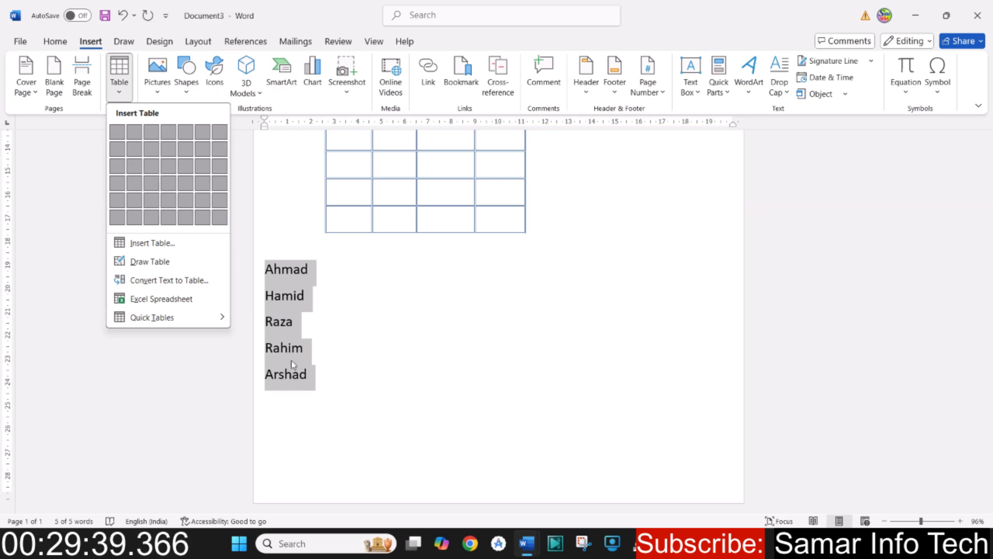
pyautogui.click(188, 284)
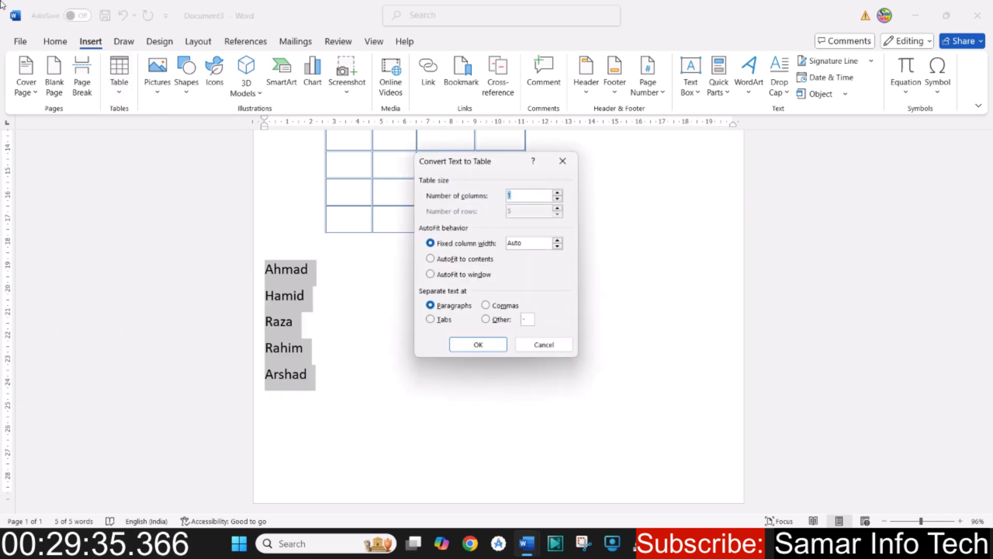
pyautogui.moveTo(515, 165); pyautogui.dragTo(744, 221)
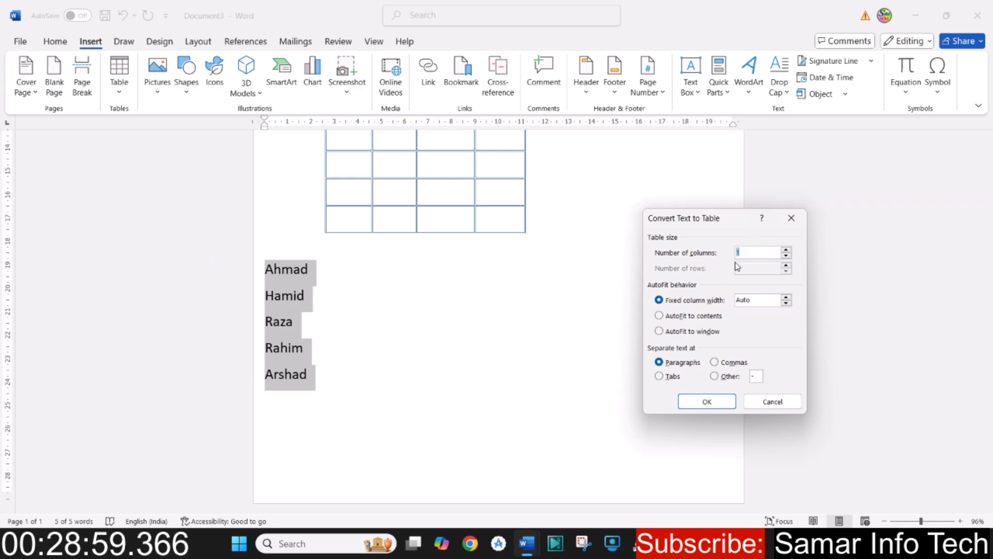
pyautogui.click(705, 402)
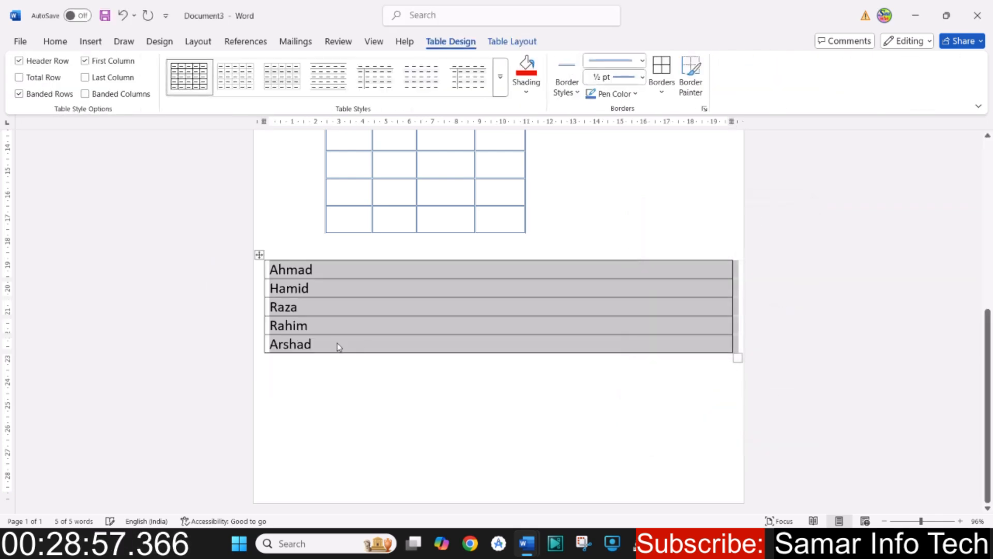
# - Narrow the converted name table's column to about 3.8 cm and put the cursor in its second row
pyautogui.click(396, 310)
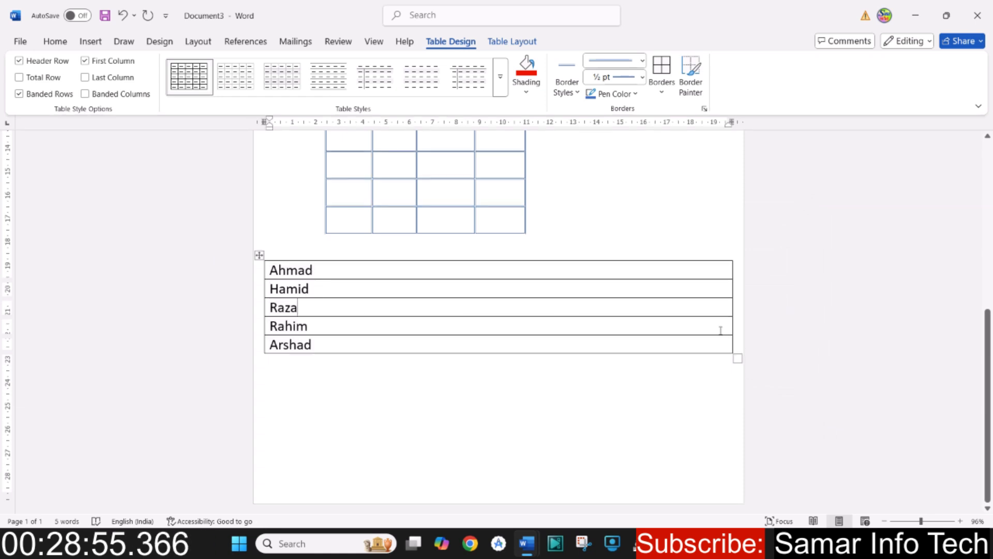
pyautogui.moveTo(732, 294); pyautogui.dragTo(352, 292)
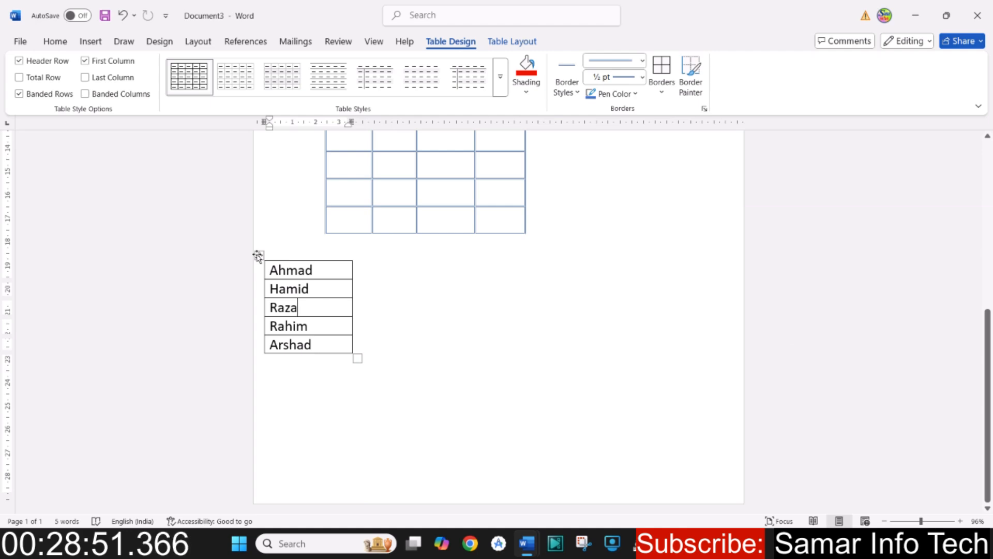
pyautogui.click(257, 256)
pyautogui.click(326, 289)
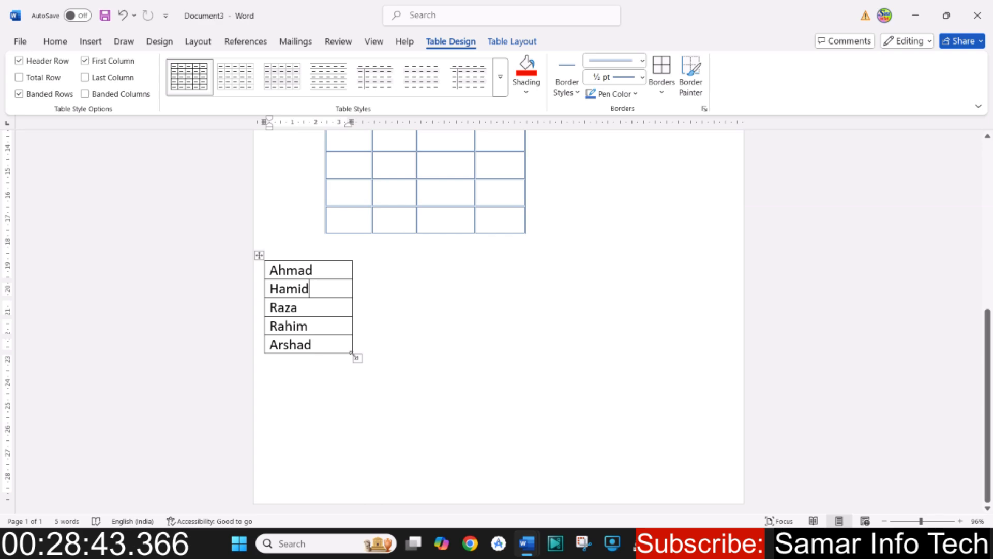
# - Undo the name table's column resizing and the text-to-table conversion
pyautogui.click(123, 16)
pyautogui.click(123, 16)
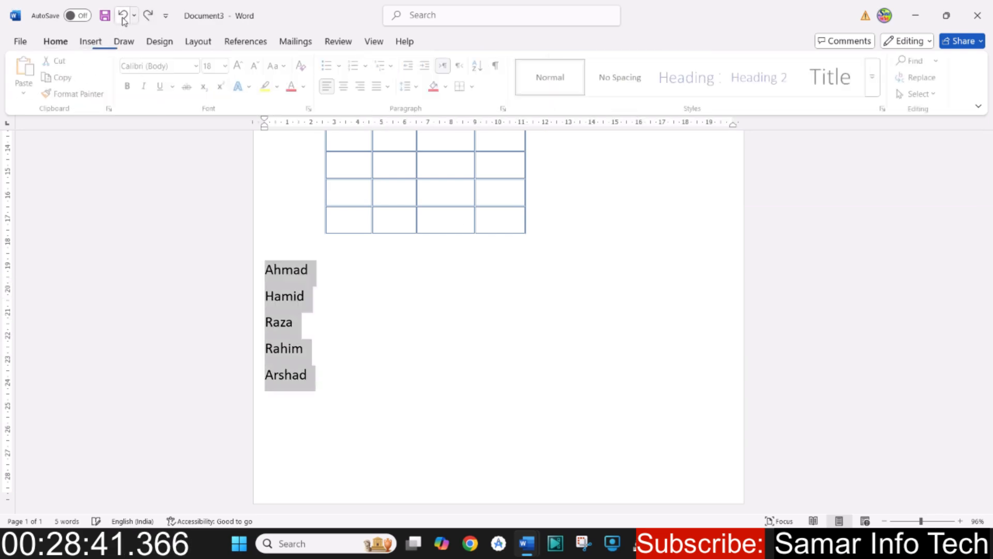
# - Join the five listed names into a single line, separating each from the following one with a comma
pyautogui.click(294, 296)
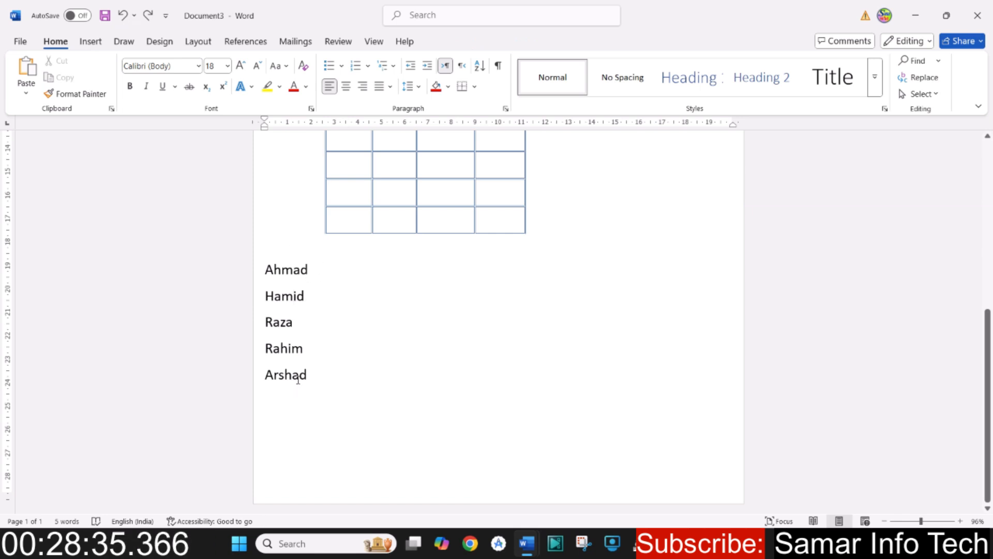
pyautogui.write(',')
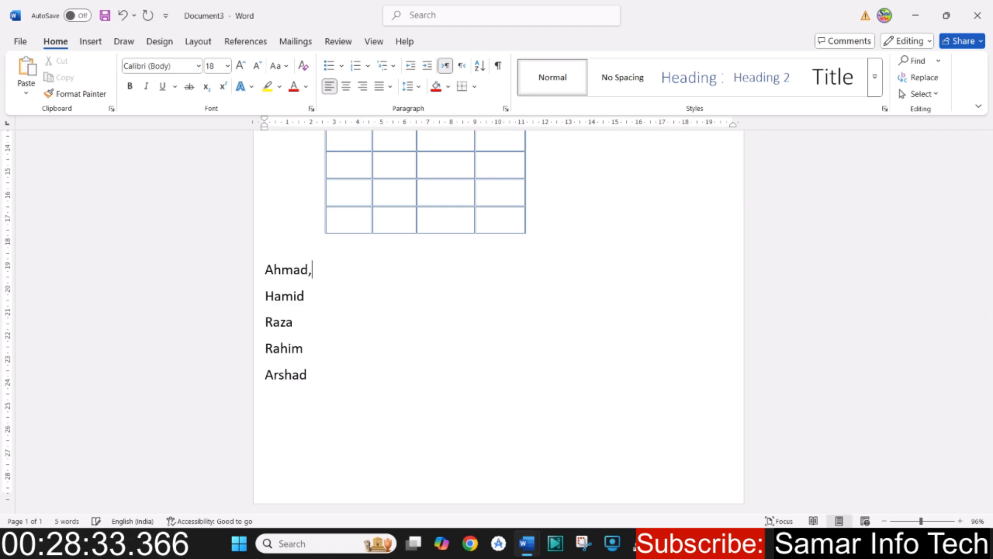
pyautogui.press('Delete')
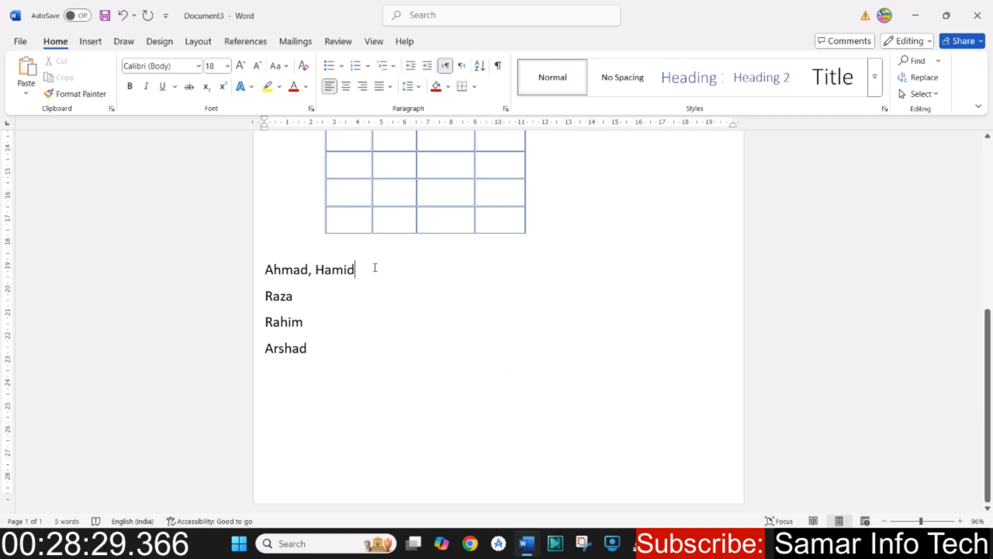
pyautogui.write(',')
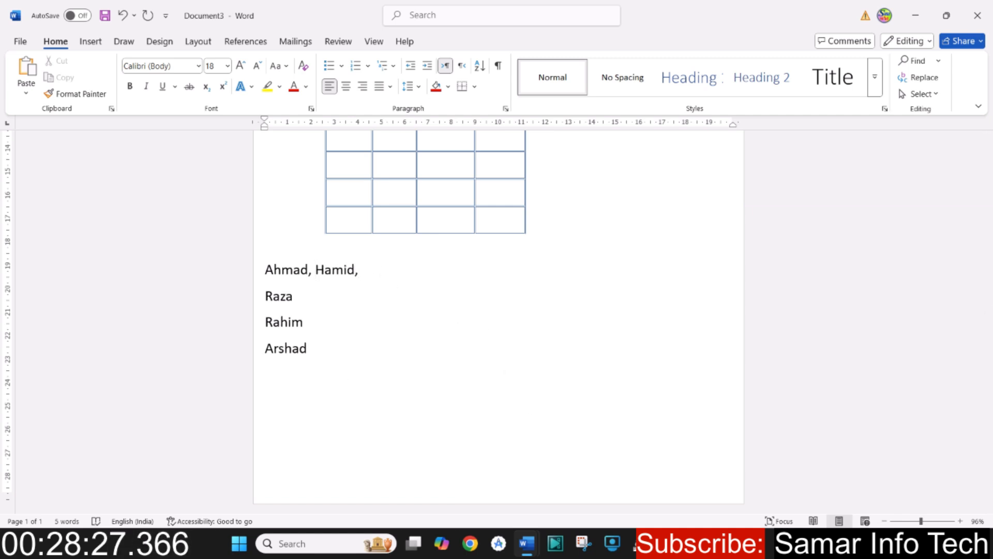
pyautogui.press('Delete')
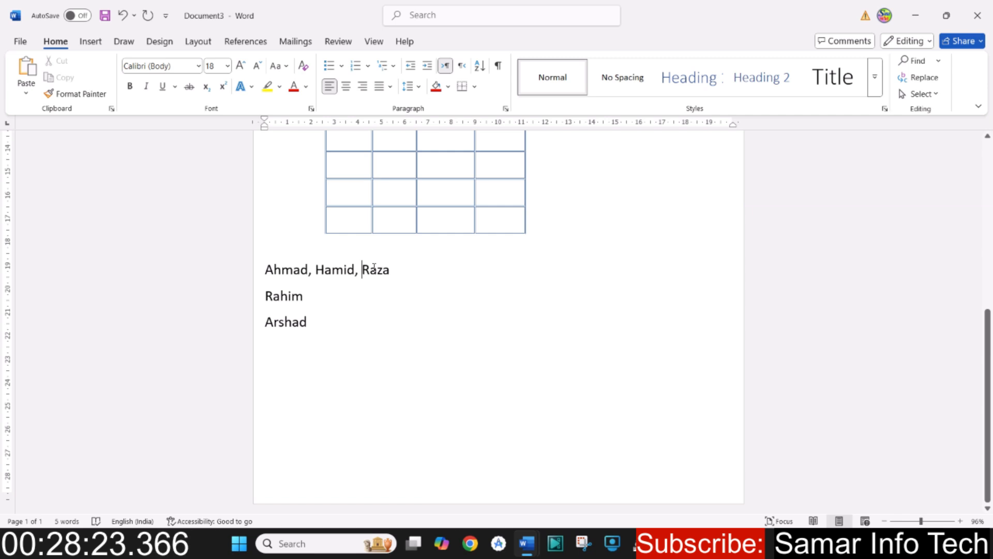
pyautogui.click(399, 267)
pyautogui.write(',')
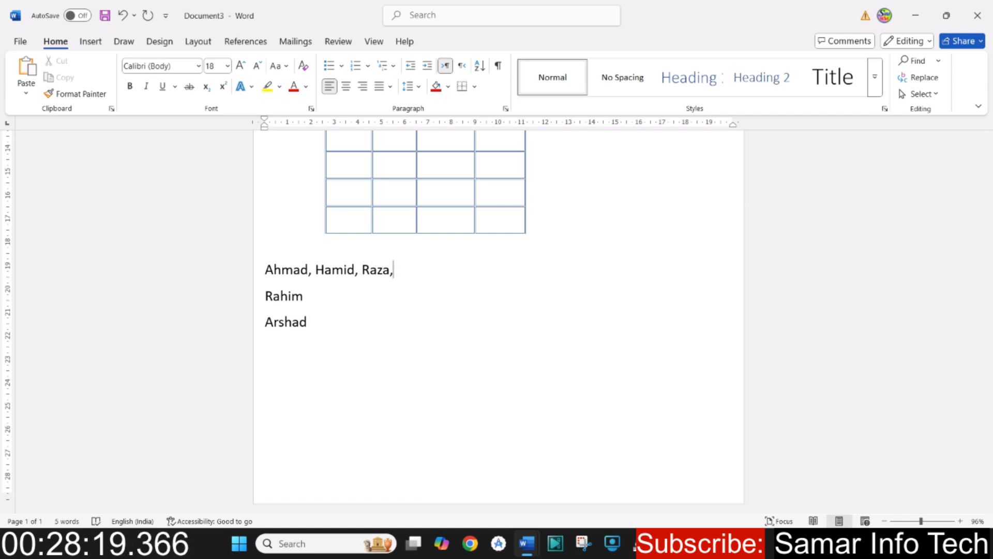
pyautogui.press('Delete')
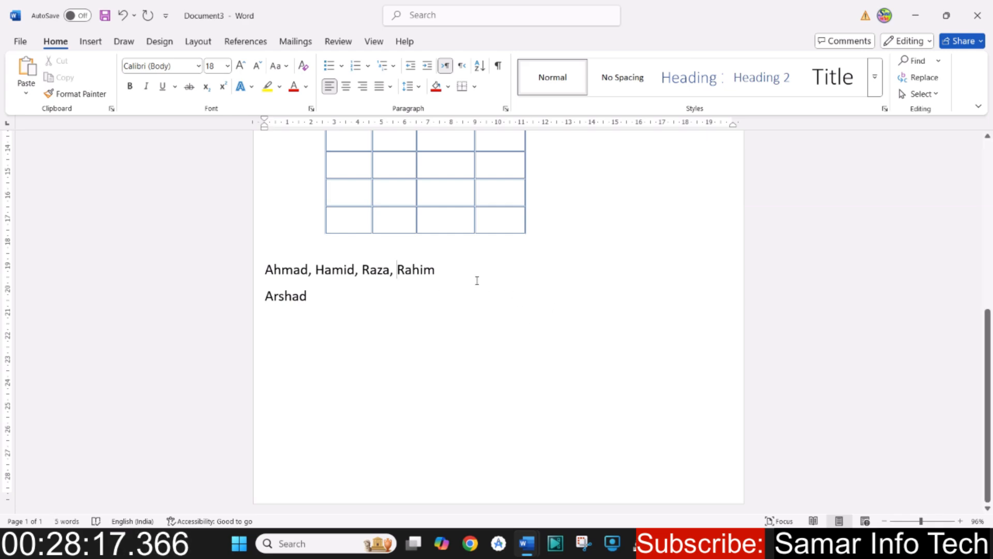
pyautogui.click(468, 276)
pyautogui.write(',')
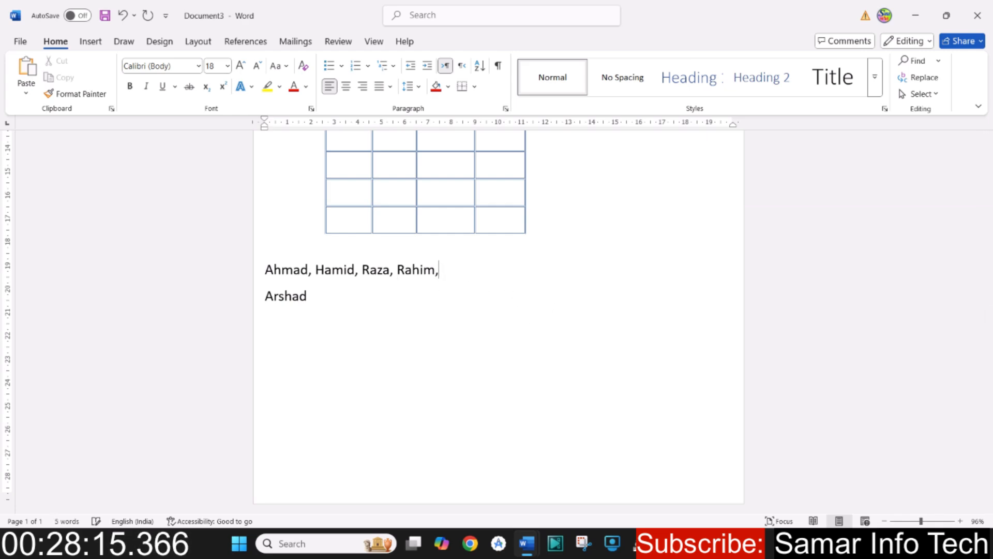
pyautogui.press('Delete')
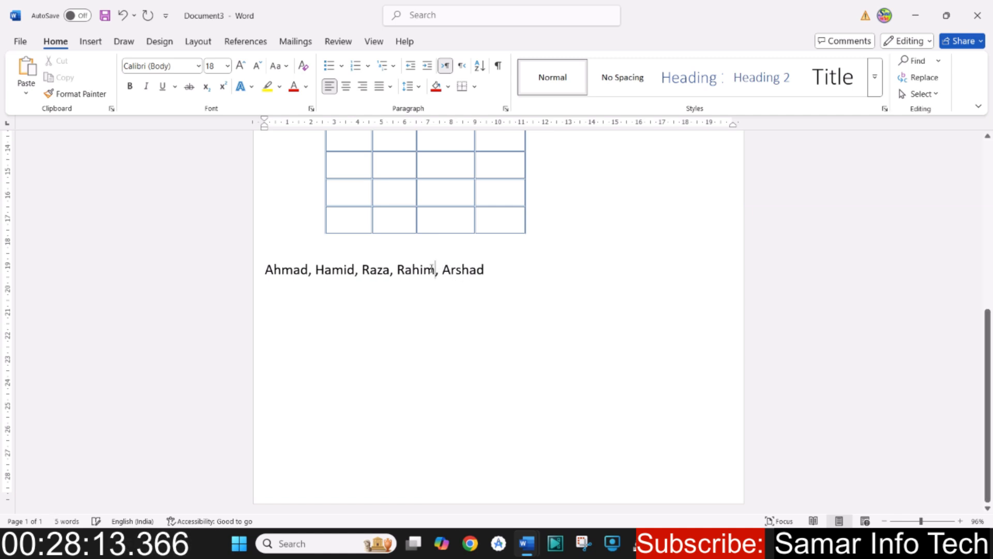
# - Try converting the comma-separated line of names to a one-column table, separating text at paragraphs, and undo the conversion
pyautogui.moveTo(266, 273); pyautogui.dragTo(520, 280)
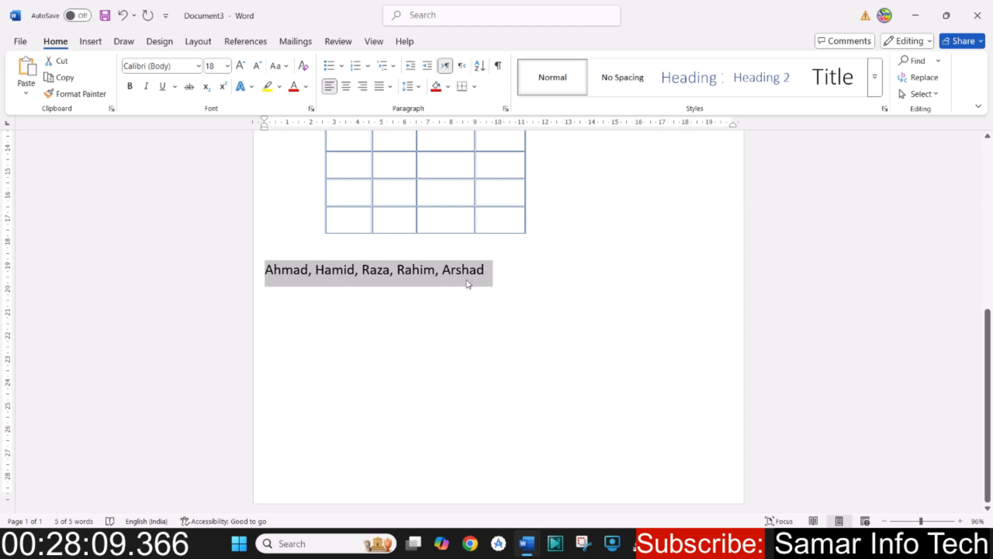
pyautogui.click(437, 283)
pyautogui.moveTo(266, 272); pyautogui.dragTo(517, 277)
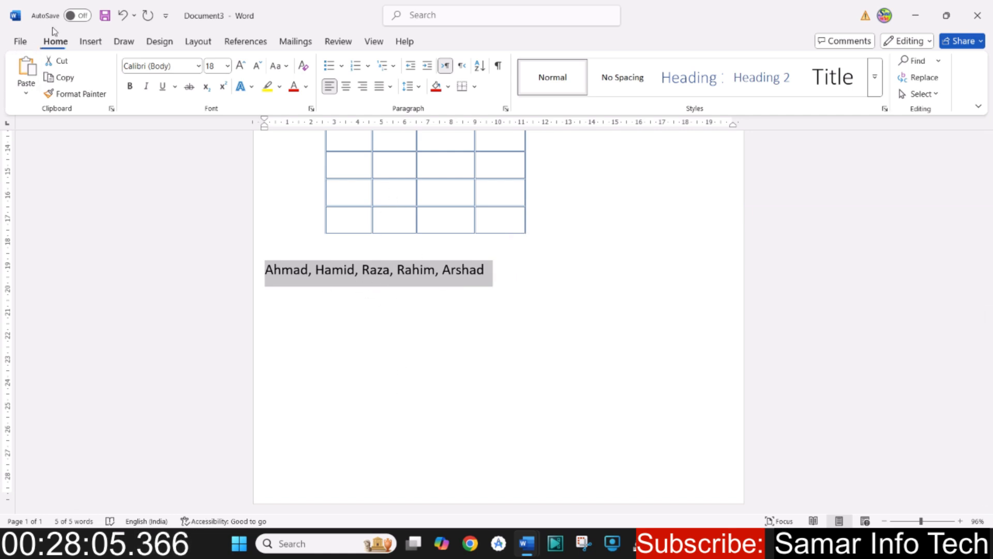
pyautogui.click(91, 41)
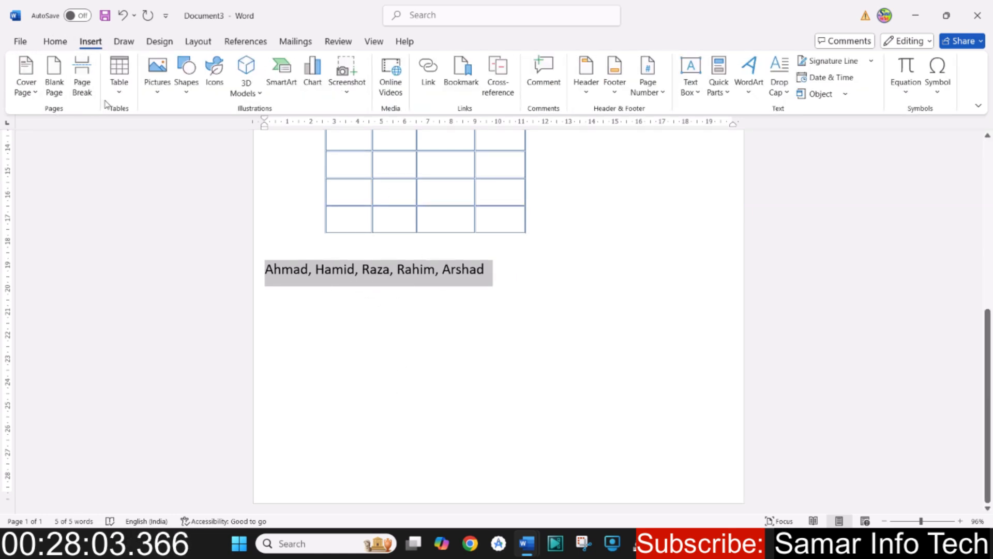
pyautogui.click(119, 87)
pyautogui.click(148, 282)
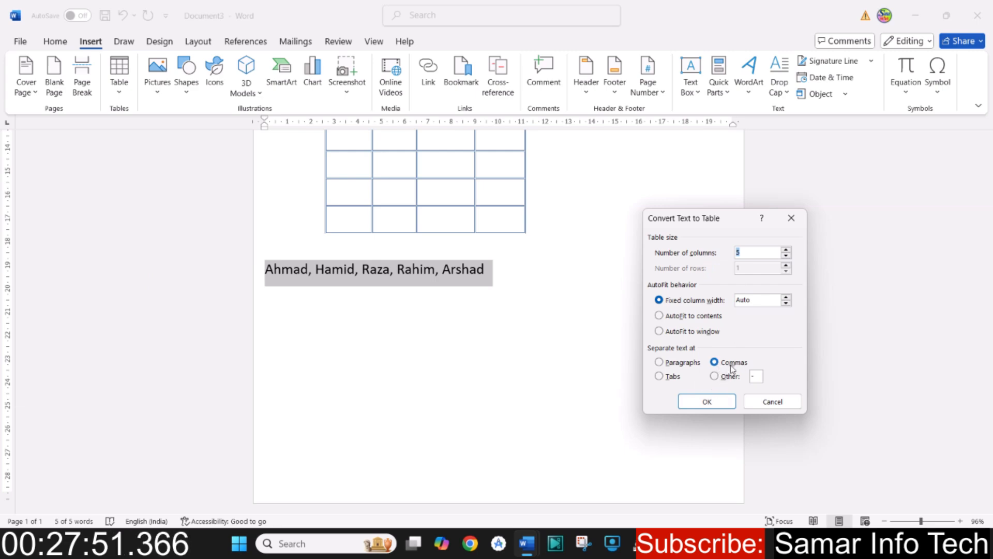
pyautogui.click(659, 363)
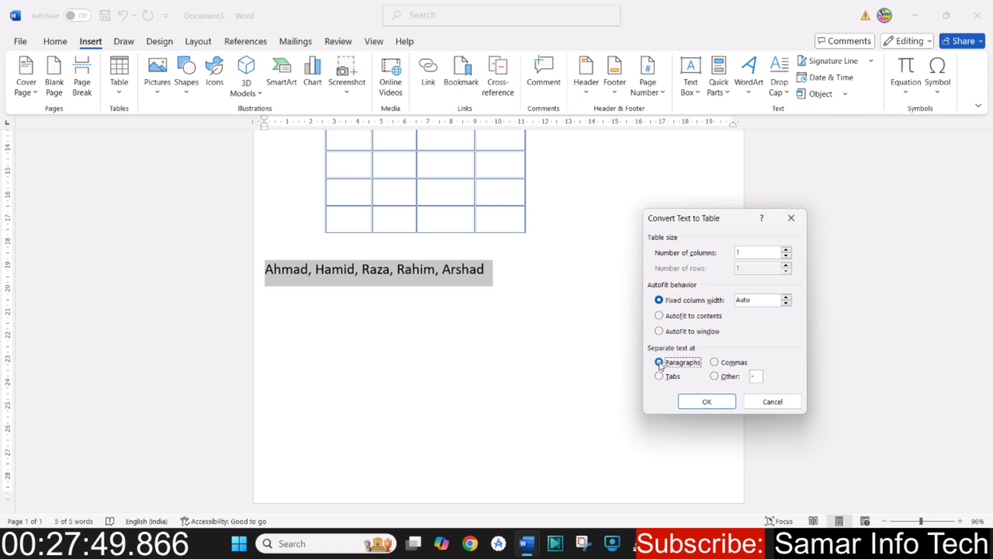
pyautogui.click(708, 401)
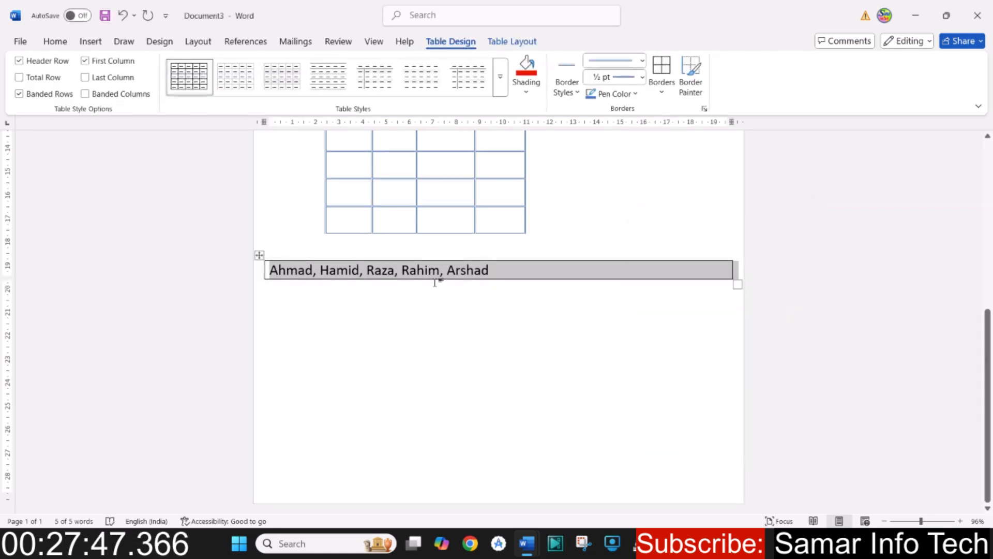
pyautogui.hotkey('ctrl', 'z')
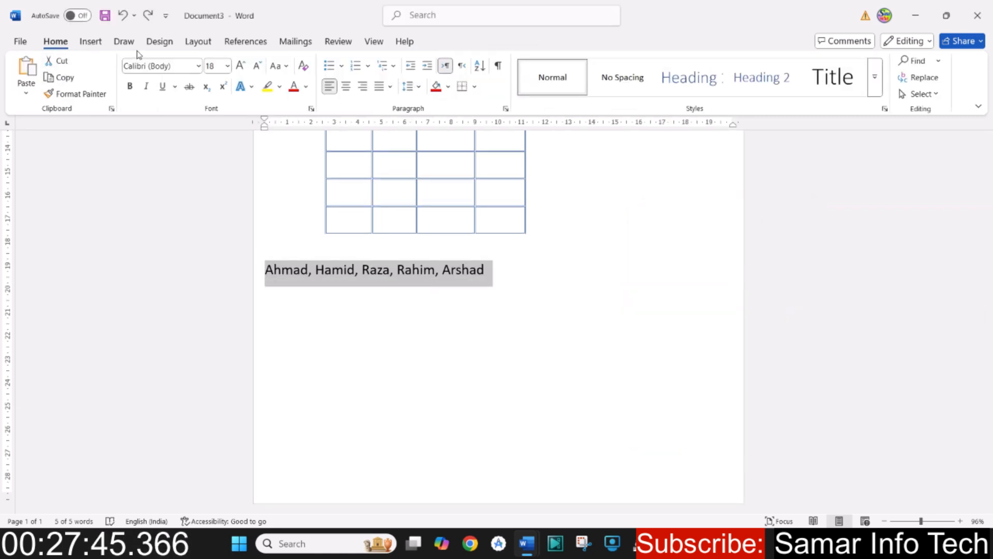
# - Open the Convert Text to Table settings for the selected comma-separated line of names
pyautogui.click(91, 41)
pyautogui.click(120, 92)
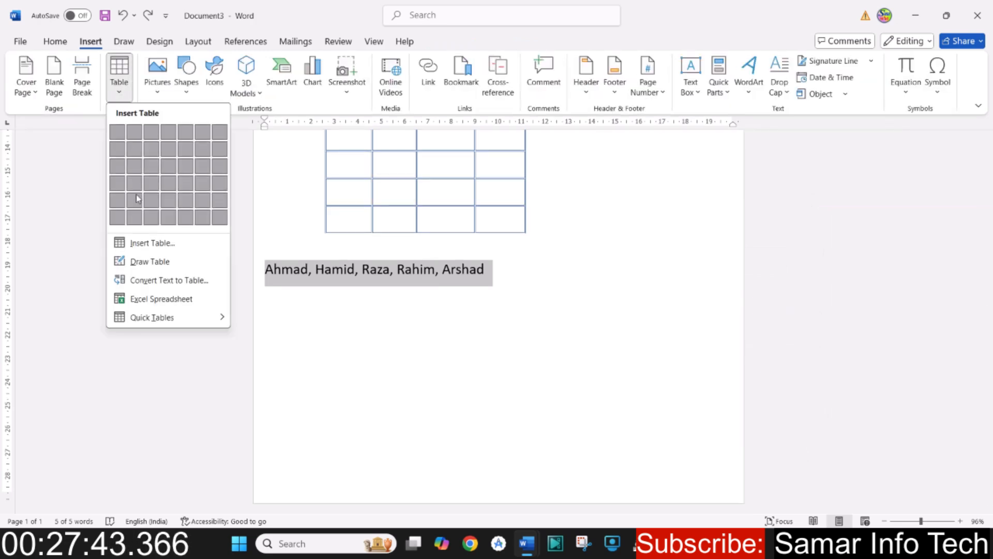
pyautogui.click(159, 281)
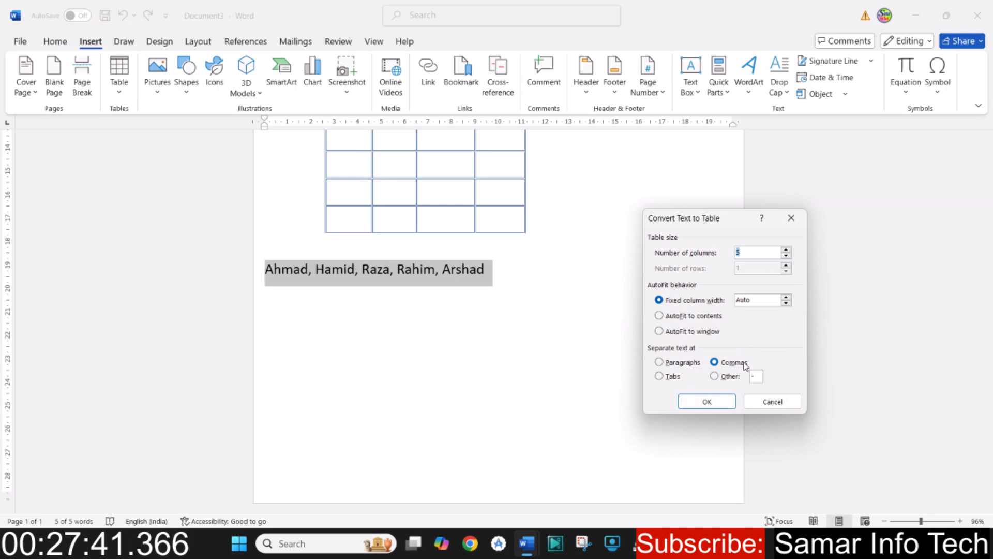
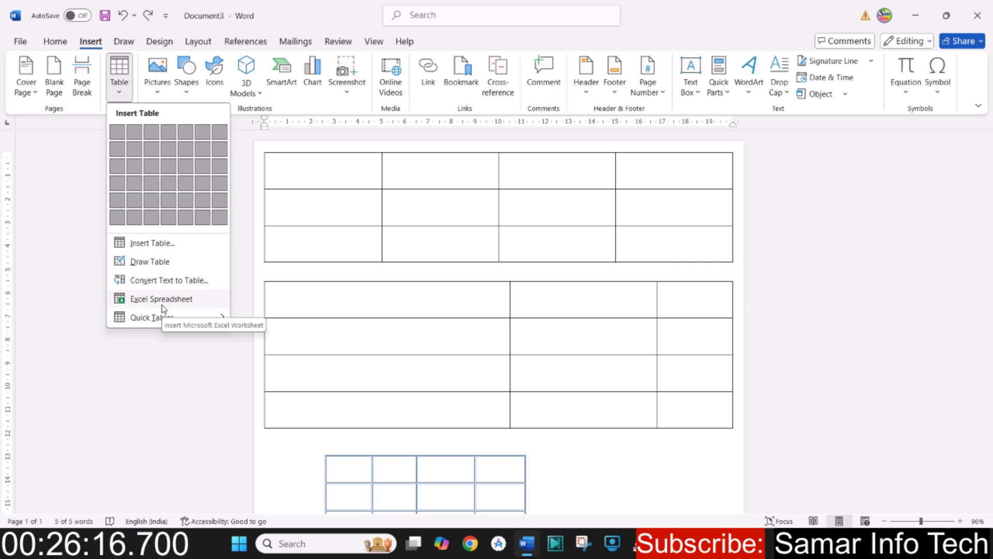
# - Try inserting an Excel worksheet at the line of names, and undo the insertion
pyautogui.click(163, 306)
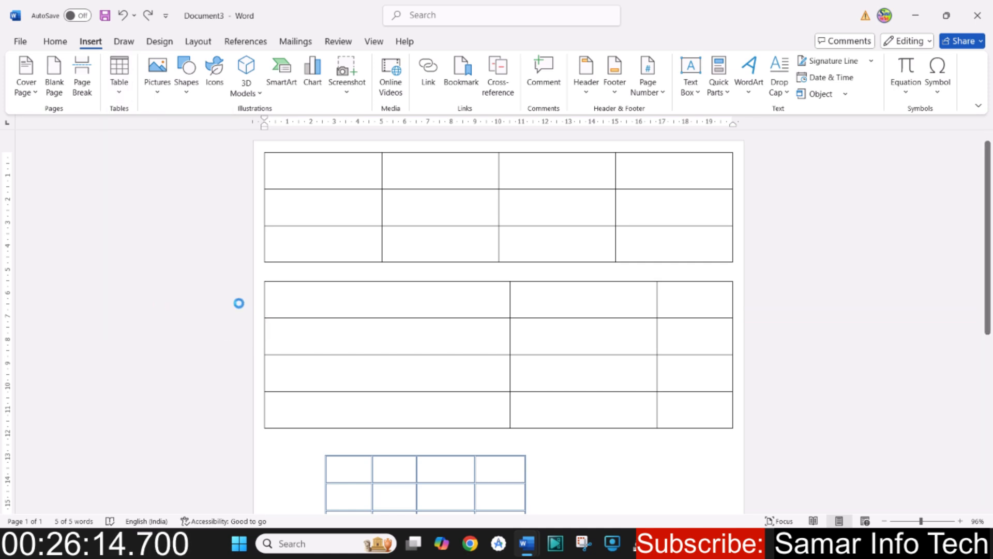
pyautogui.scroll(-3, 424, 352)
pyautogui.click(305, 288)
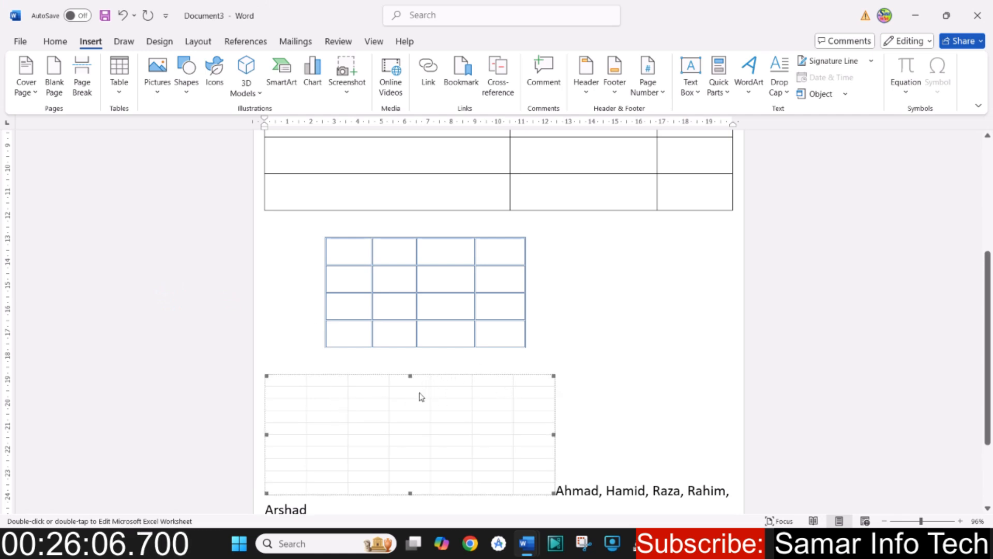
pyautogui.scroll(-3, 409, 380)
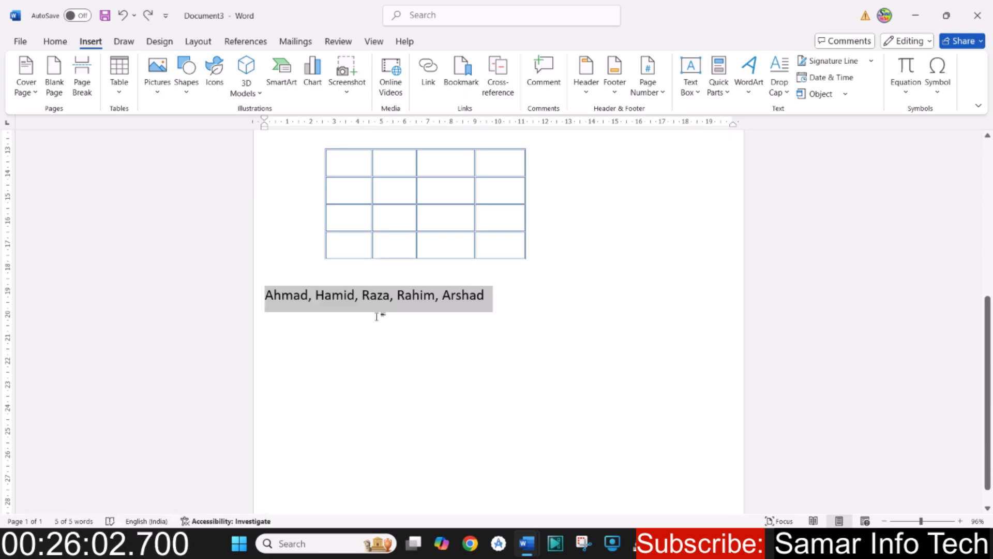
# - Add an empty paragraph between the blue-bordered table and the comma-separated line of names
pyautogui.click(119, 77)
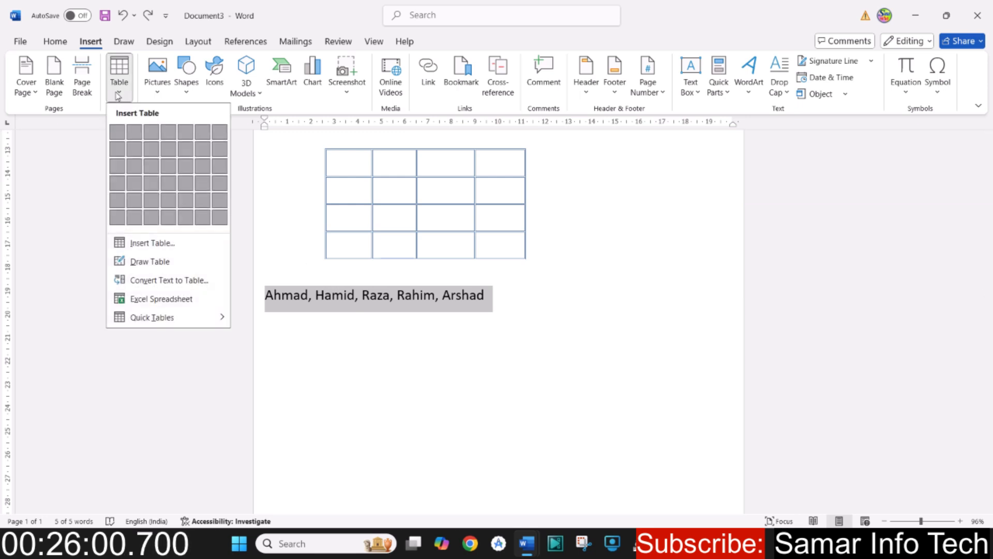
pyautogui.click(499, 303)
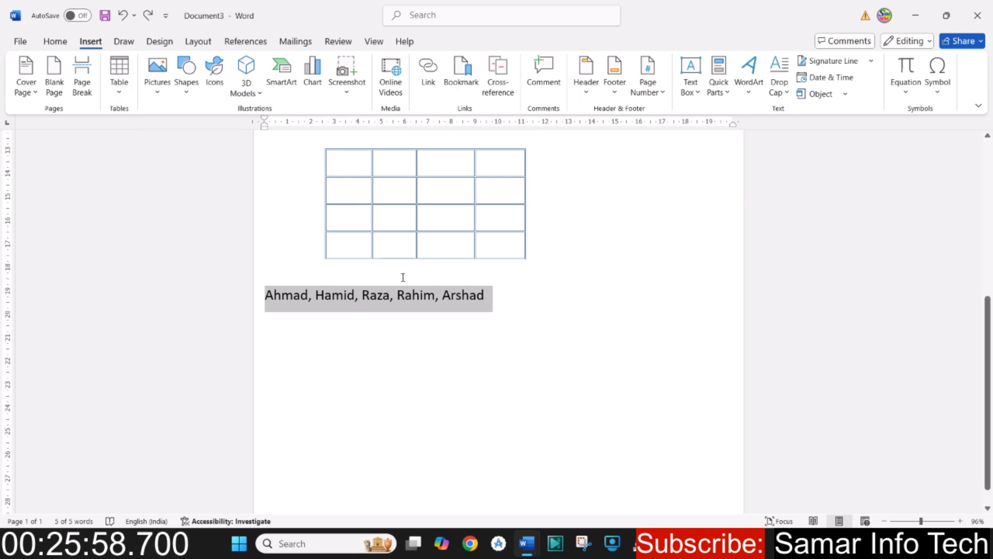
pyautogui.click(399, 276)
pyautogui.press('Return')
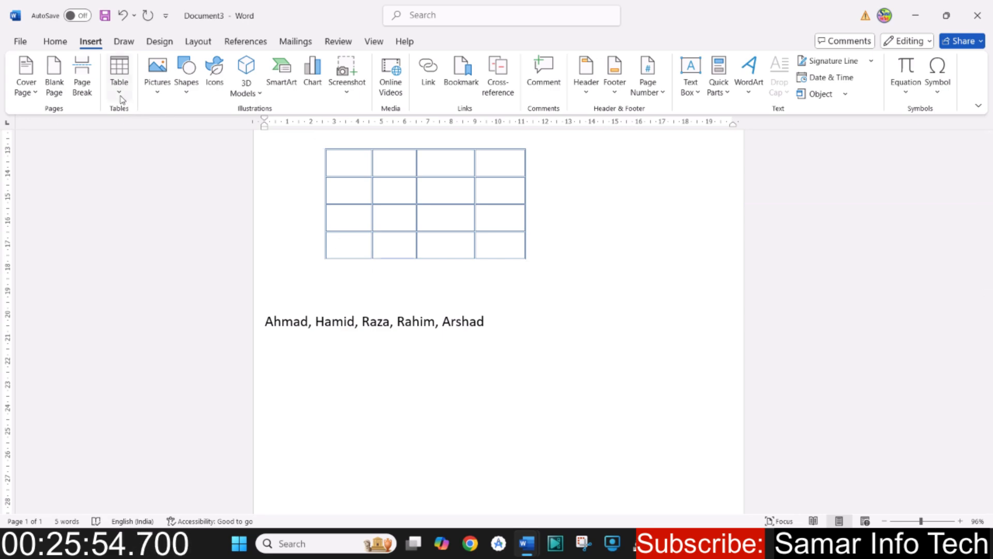
# - Examine the built-in Quick Tables gallery, from the calendar designs through to the tabular list and subhead tables
pyautogui.click(118, 78)
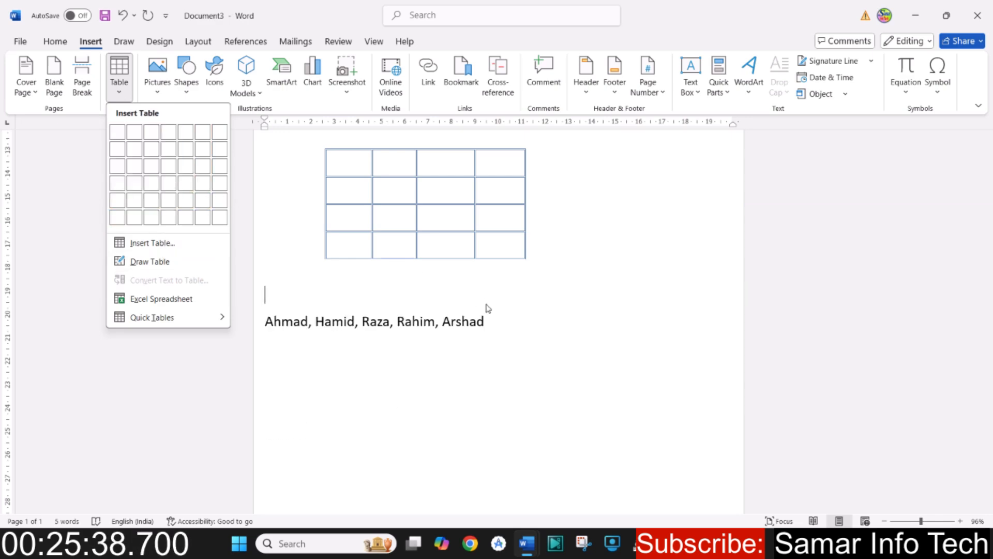
pyautogui.click(419, 292)
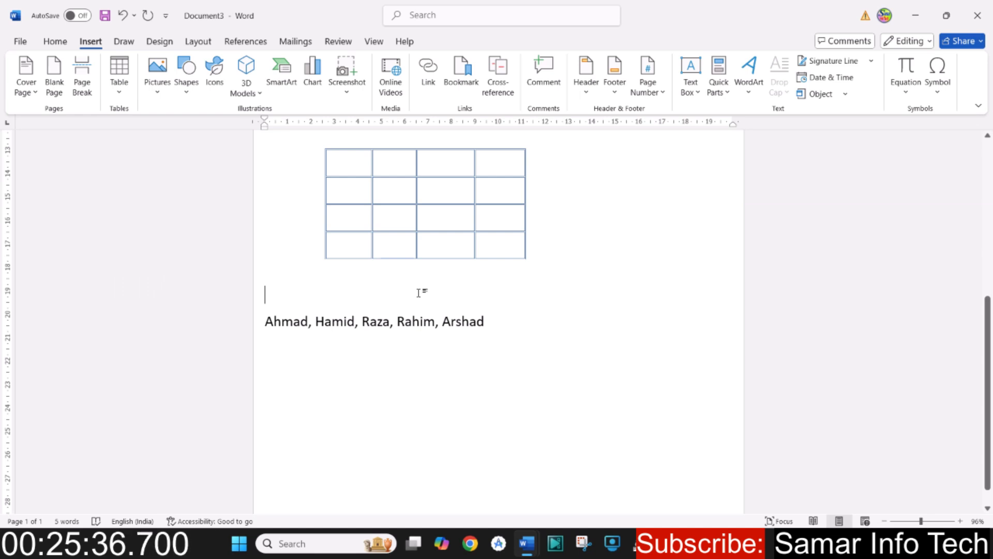
pyautogui.click(118, 93)
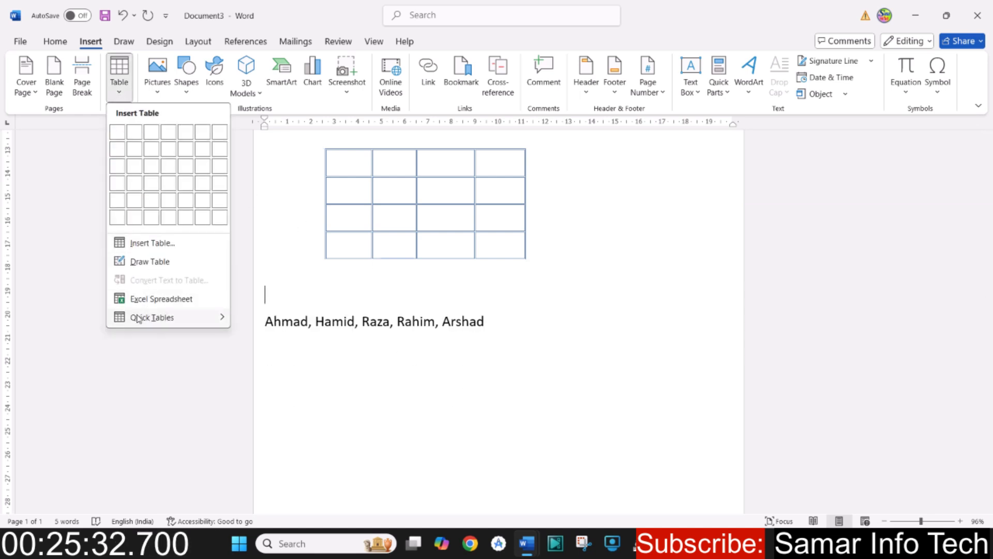
pyautogui.moveTo(141, 320)
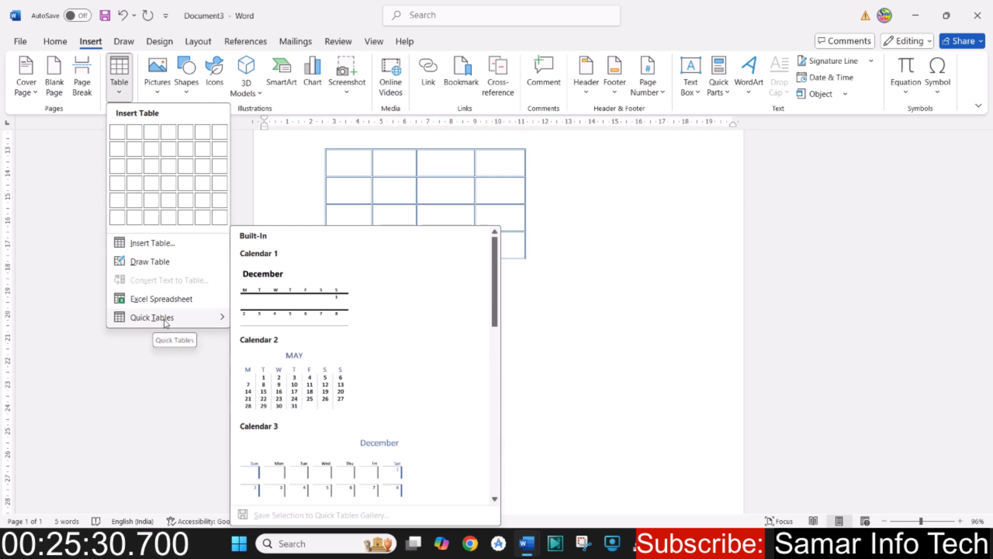
pyautogui.scroll(-10, 317, 348)
pyautogui.scroll(7, 312, 394)
pyautogui.scroll(-7, 308, 385)
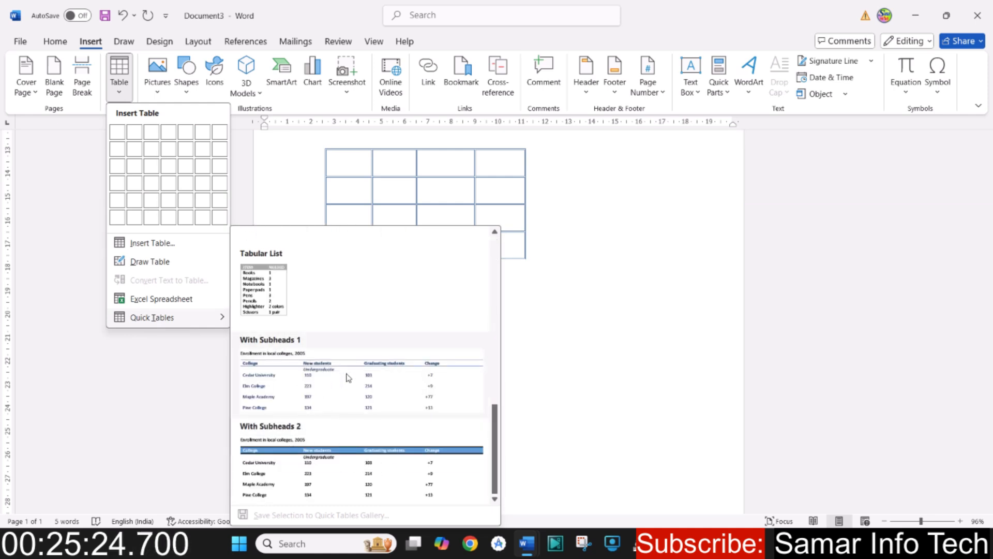
pyautogui.scroll(8, 365, 346)
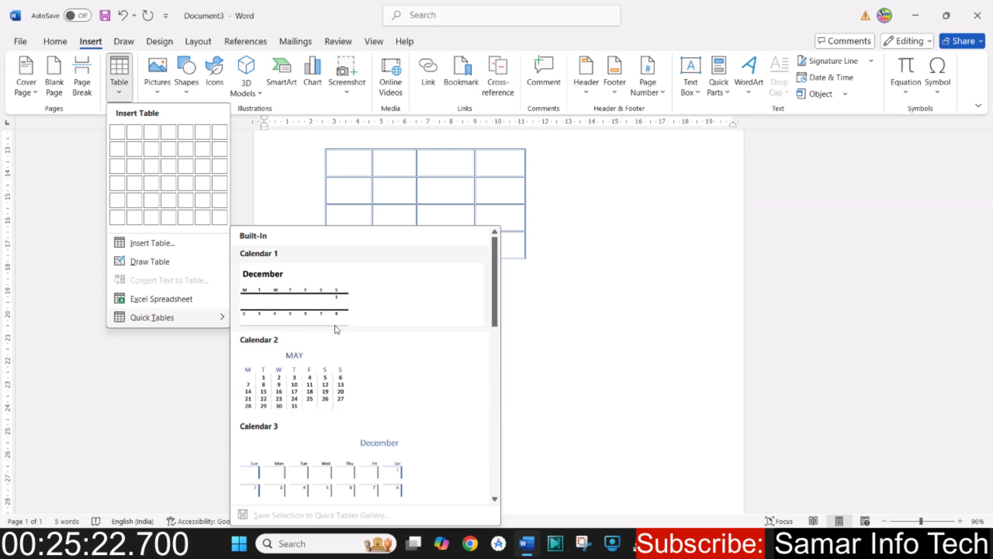
pyautogui.scroll(-5, 291, 357)
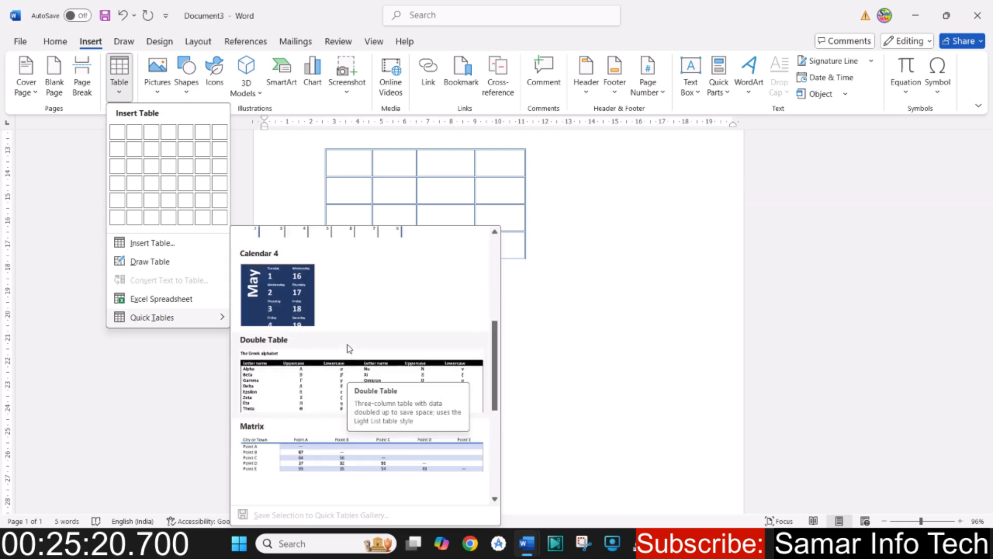
pyautogui.scroll(3, 468, 215)
pyautogui.click(606, 260)
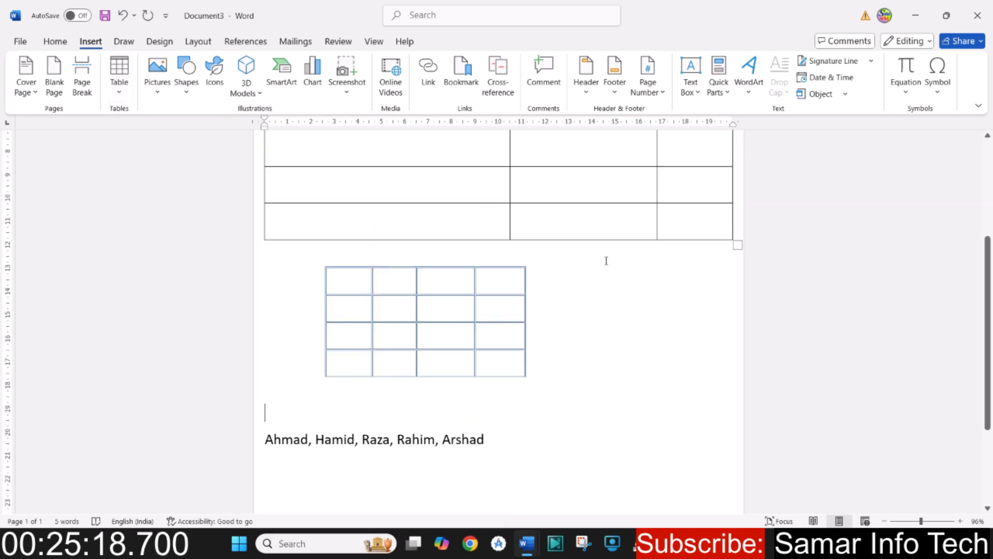
# - Insert a table of five columns and three rows above the line of names and set its font size to 26
pyautogui.click(119, 72)
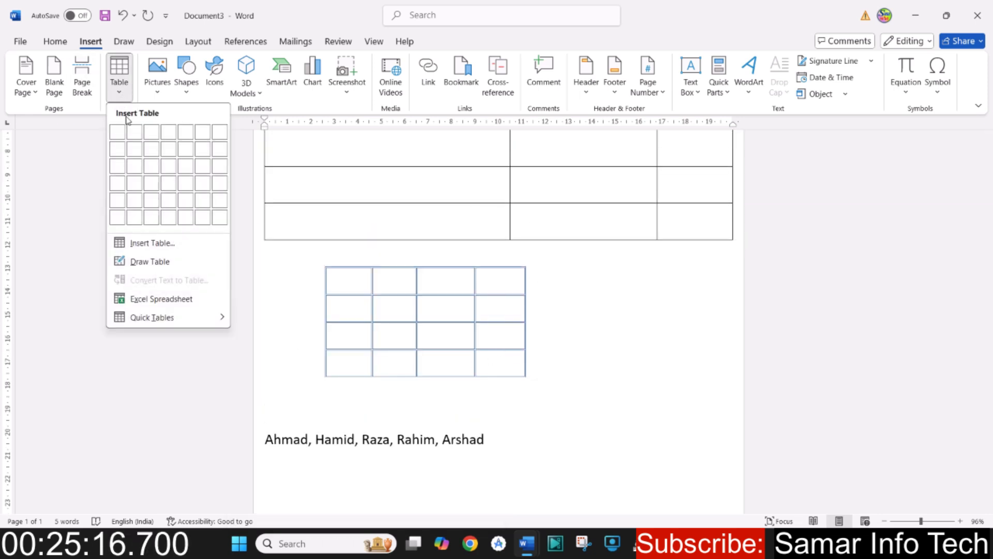
pyautogui.click(187, 169)
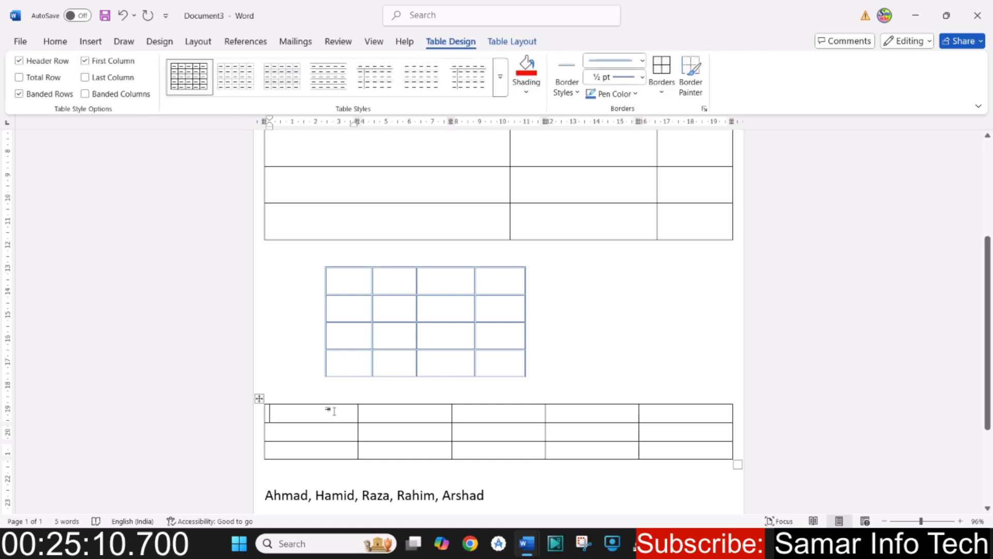
pyautogui.moveTo(305, 412); pyautogui.dragTo(669, 453)
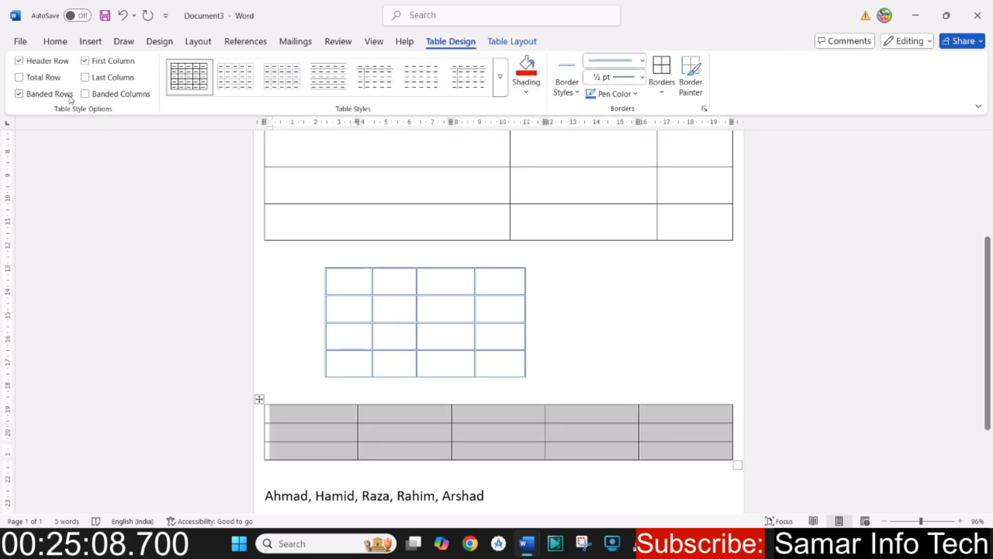
pyautogui.click(55, 41)
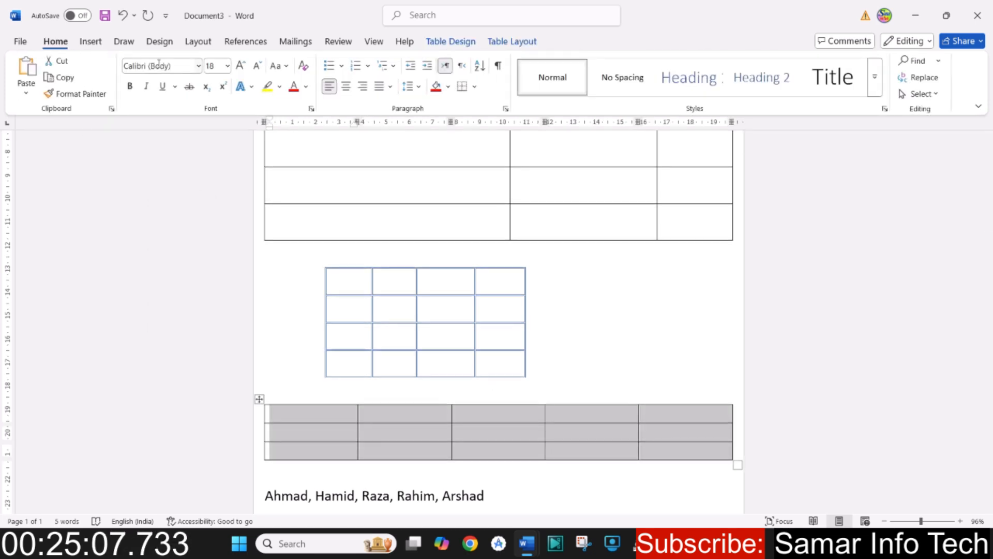
pyautogui.click(241, 65)
pyautogui.click(240, 65)
pyautogui.click(240, 65)
pyautogui.click(241, 65)
pyautogui.click(530, 440)
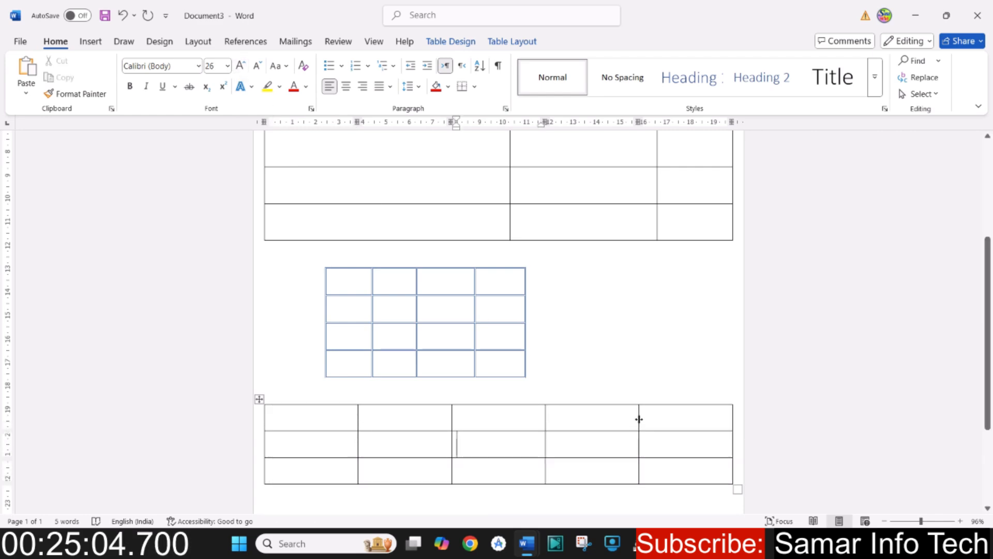
# - Widen the fourth column of the new five-column table, narrowing the fifth, and select its first row
pyautogui.moveTo(638, 420); pyautogui.dragTo(675, 418)
pyautogui.moveTo(312, 413); pyautogui.dragTo(694, 417)
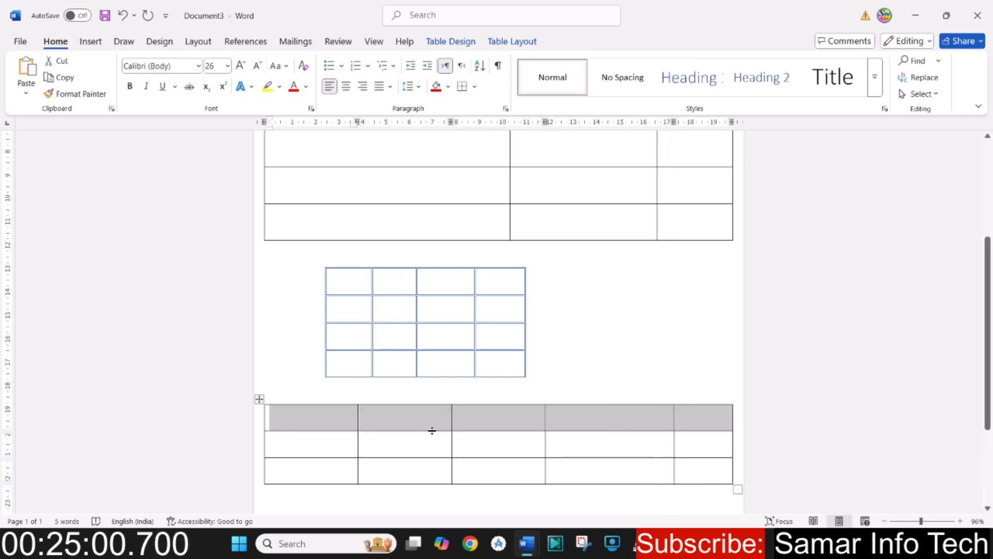
pyautogui.click(400, 449)
# - Undo the column resizing, the font size increases and the insertion of the five-column table
pyautogui.hotkey('ctrl', 'z')
pyautogui.hotkey('ctrl', 'z')
pyautogui.hotkey('ctrl', 'z')
pyautogui.hotkey('ctrl', 'z')
pyautogui.hotkey('ctrl', 'z')
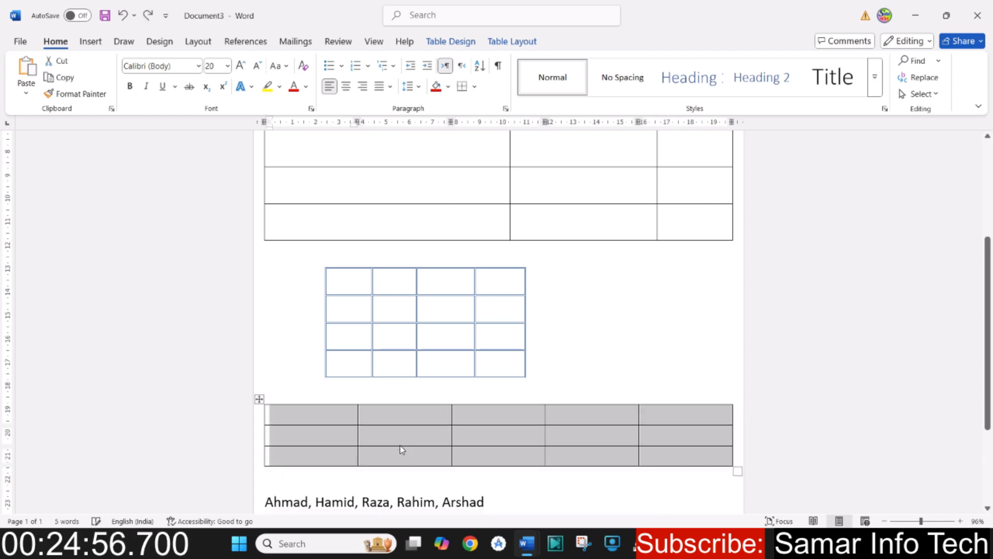
pyautogui.hotkey('ctrl', 'z')
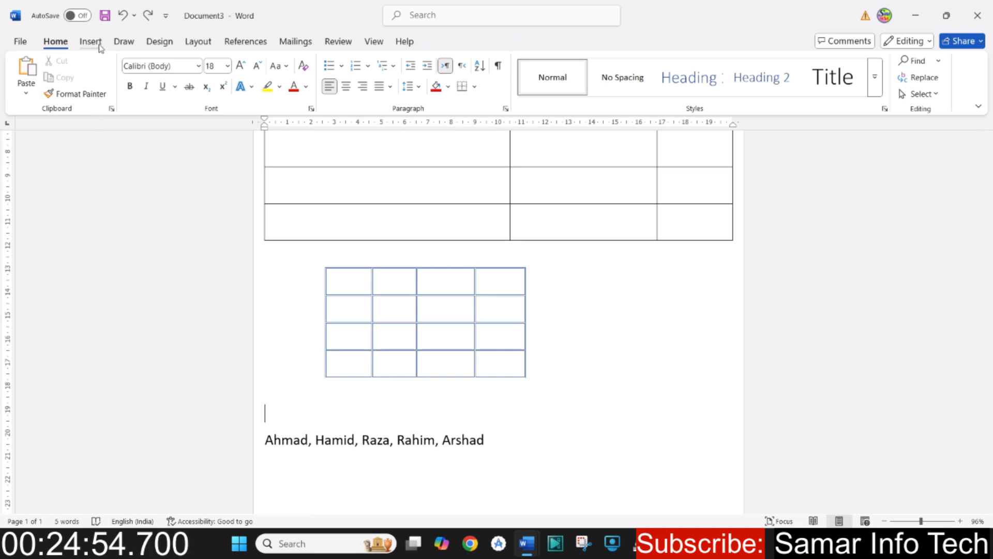
# - Insert the Tabular List quick table above the line of names and widen it to about 14.5 cm
pyautogui.click(90, 42)
pyautogui.click(119, 72)
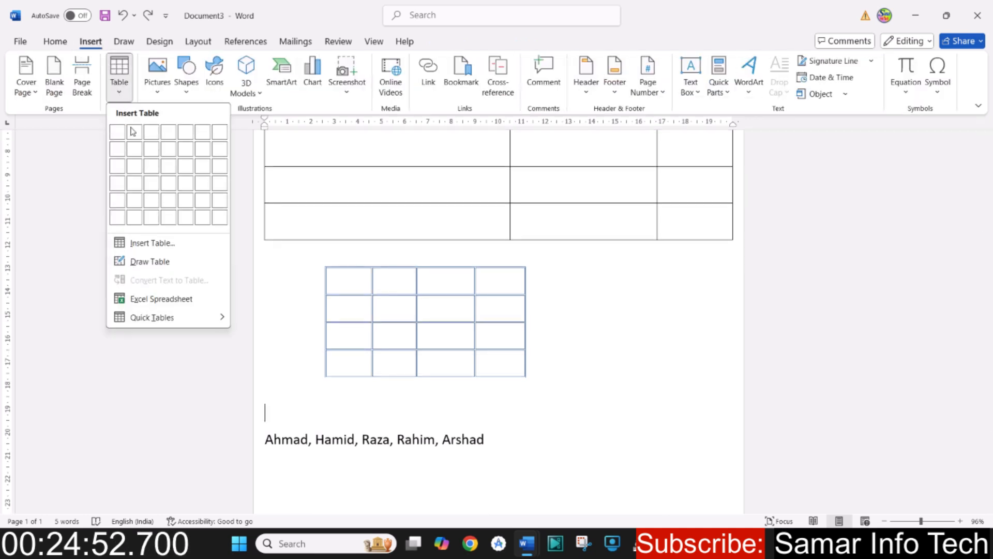
pyautogui.scroll(-5, 371, 411)
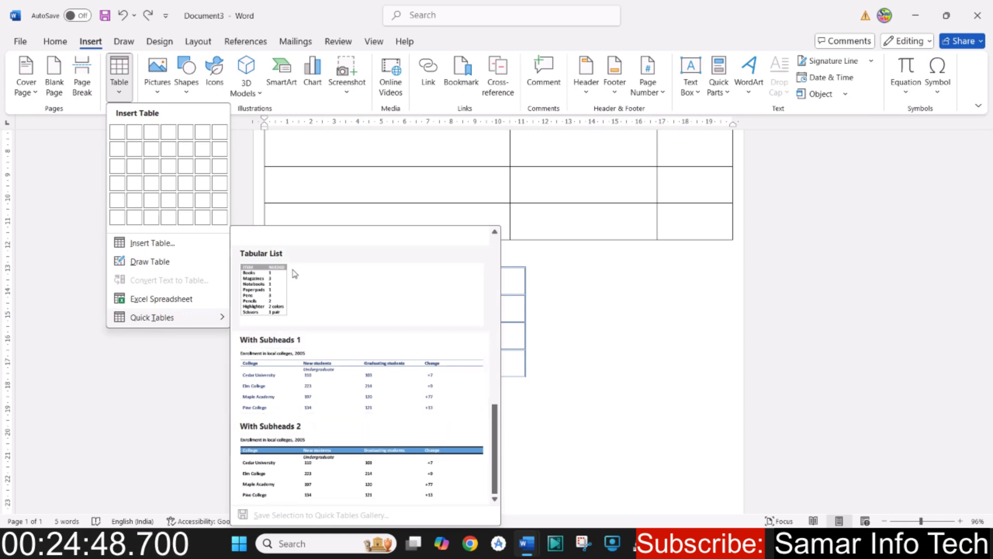
pyautogui.click(275, 288)
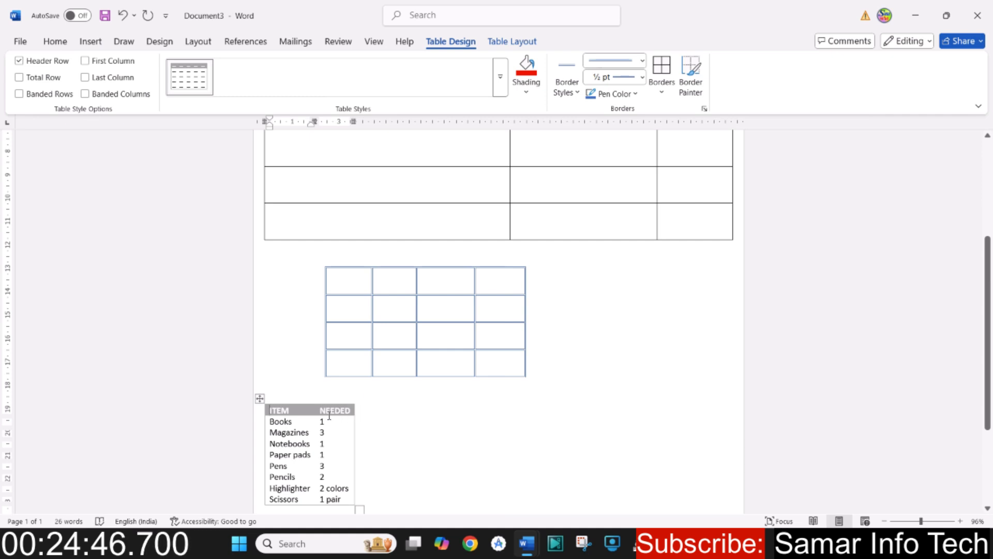
pyautogui.moveTo(355, 501); pyautogui.dragTo(607, 501)
pyautogui.scroll(-3, 532, 457)
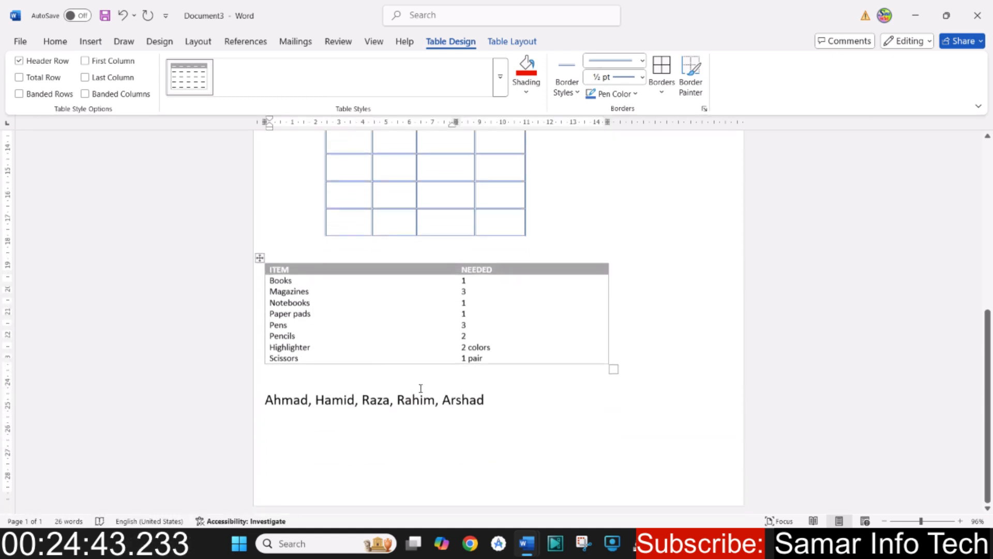
# - Set the font size of the entire item list table to 16
pyautogui.click(259, 255)
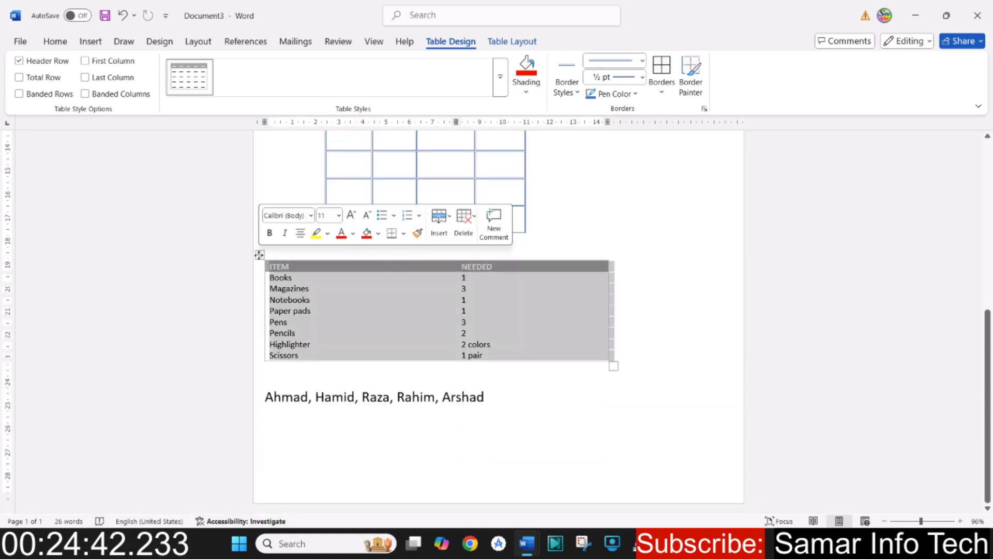
pyautogui.click(54, 42)
pyautogui.click(239, 68)
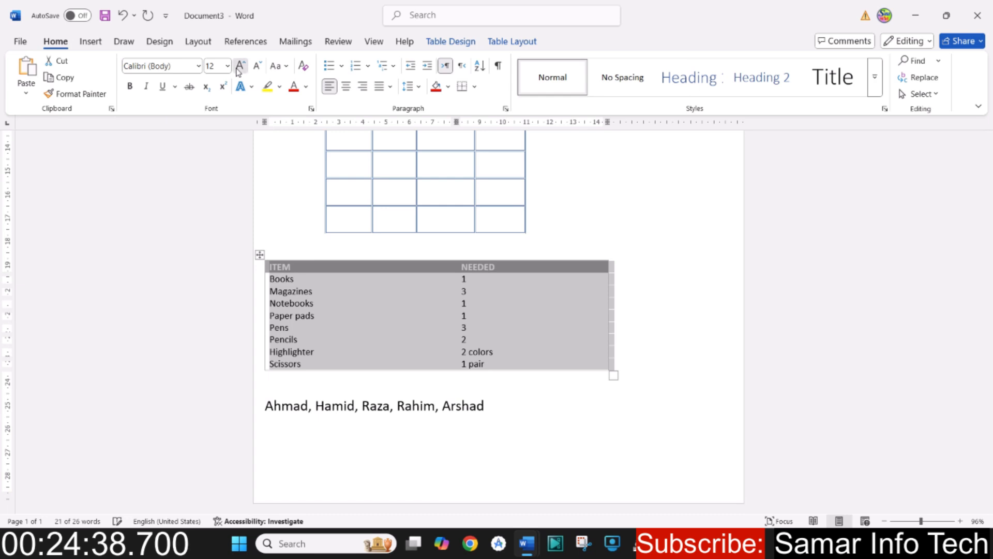
pyautogui.click(239, 68)
pyautogui.click(239, 67)
pyautogui.click(407, 366)
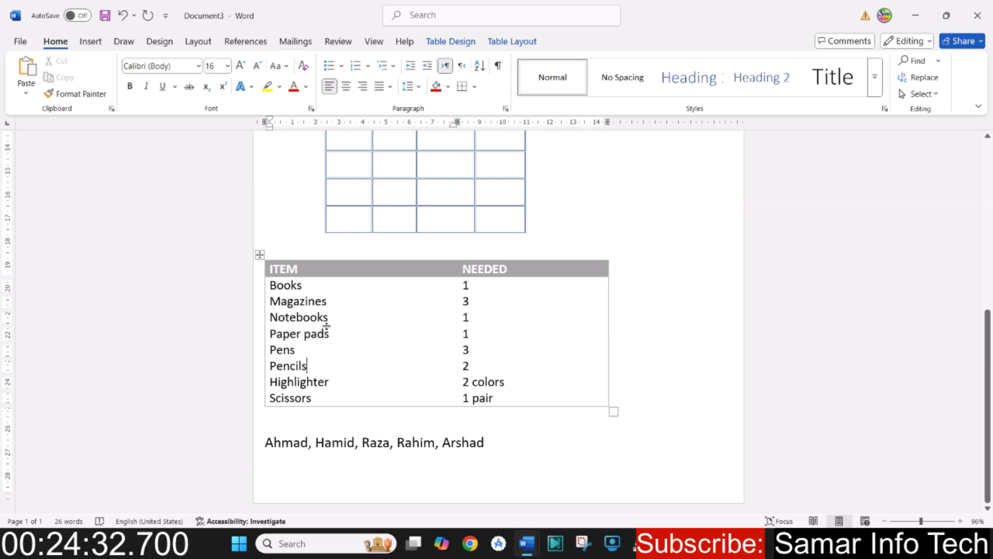
pyautogui.doubleClick(293, 288)
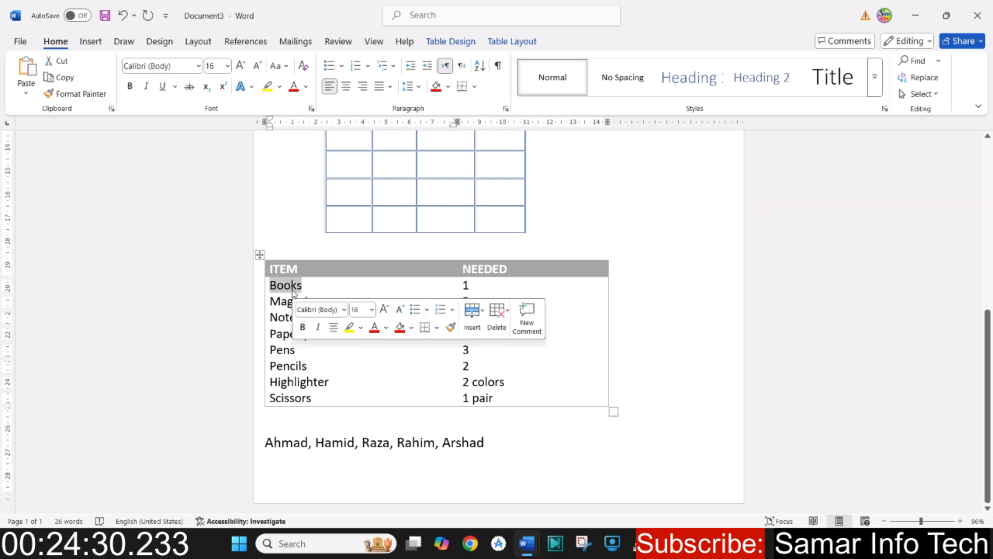
pyautogui.click(285, 317)
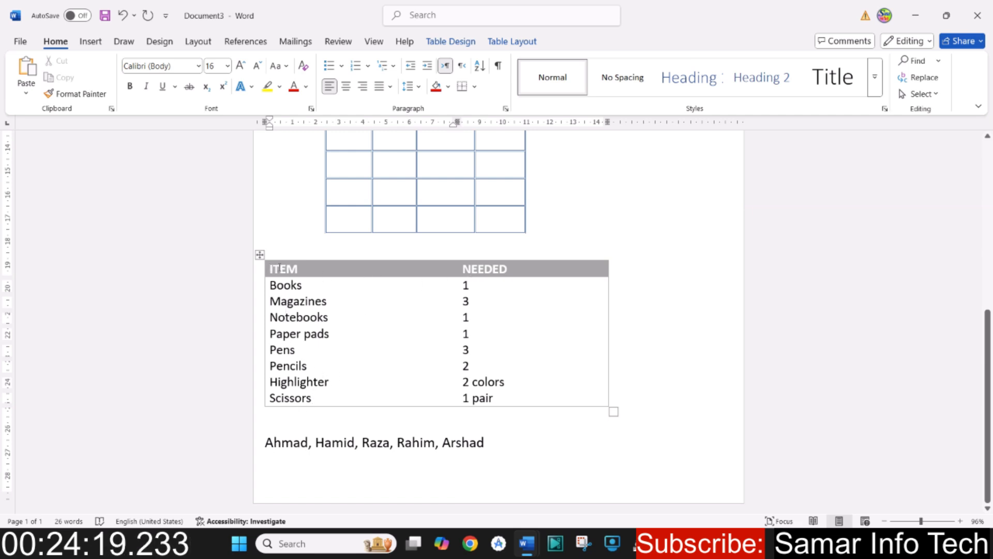
pyautogui.moveTo(280, 268); pyautogui.dragTo(526, 278)
pyautogui.click(447, 353)
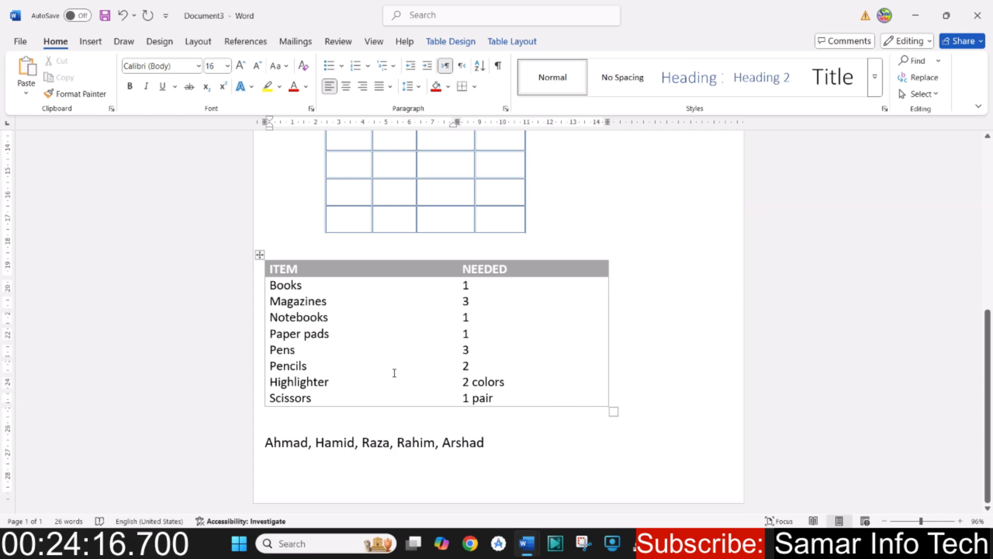
# - Center the whole item list table horizontally on the page
pyautogui.click(260, 254)
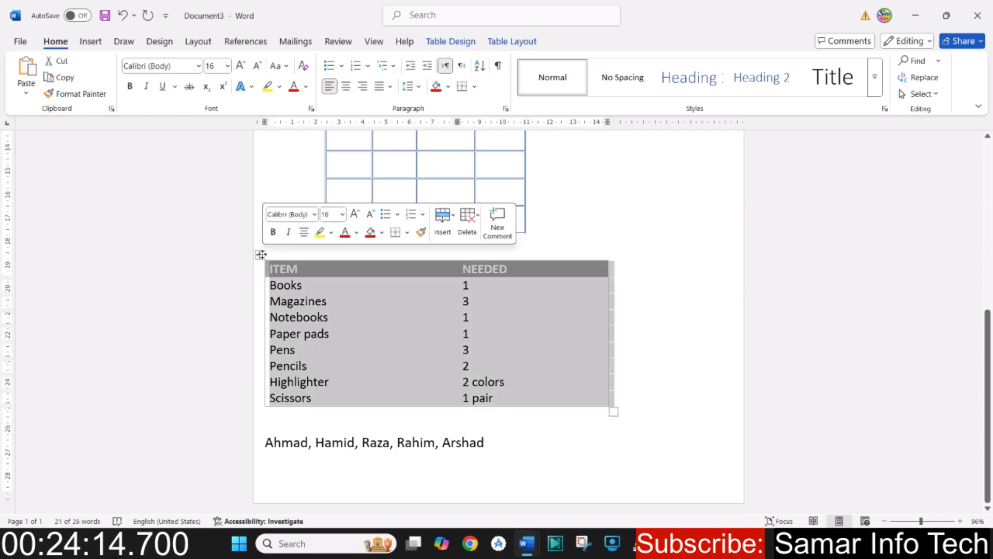
pyautogui.hotkey('ctrl', 'e')
pyautogui.click(399, 333)
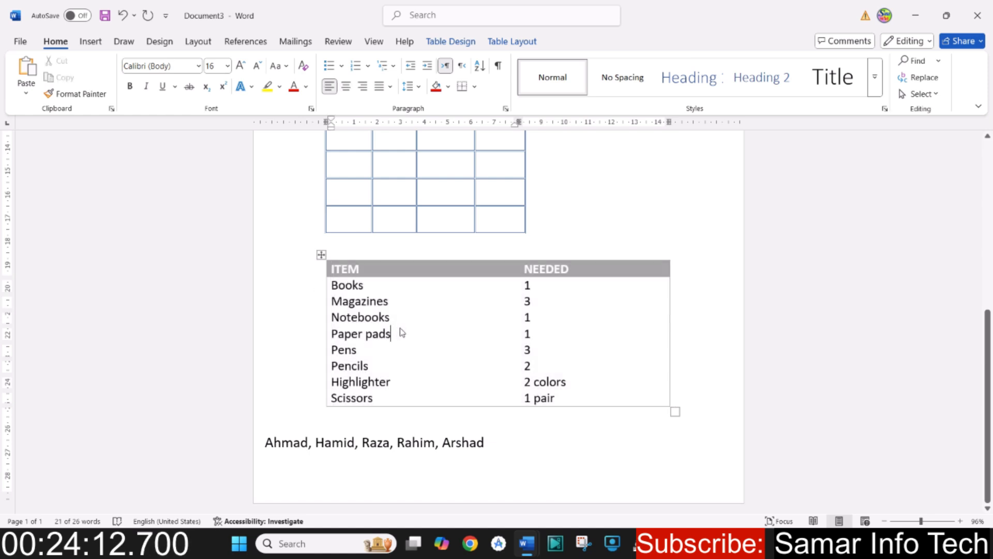
pyautogui.click(99, 44)
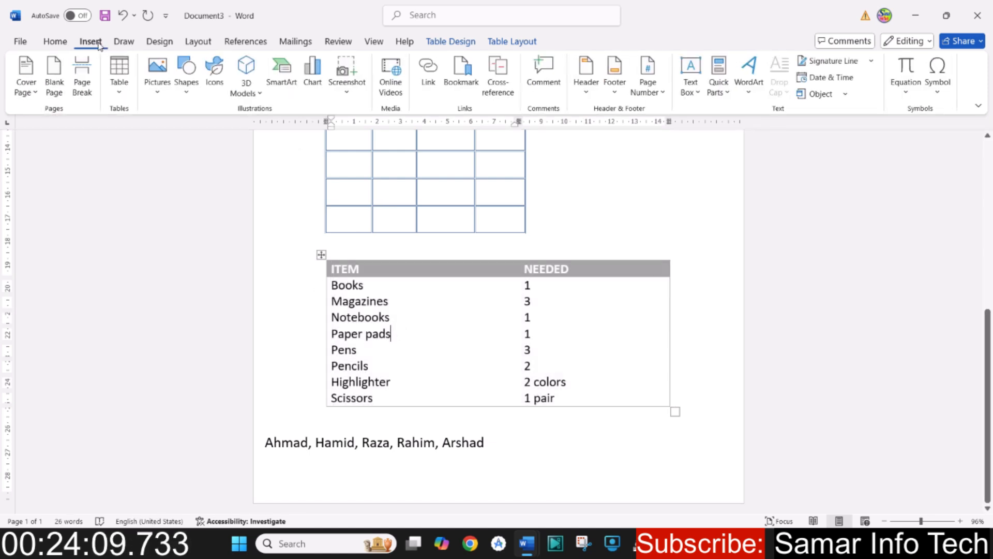
pyautogui.click(120, 94)
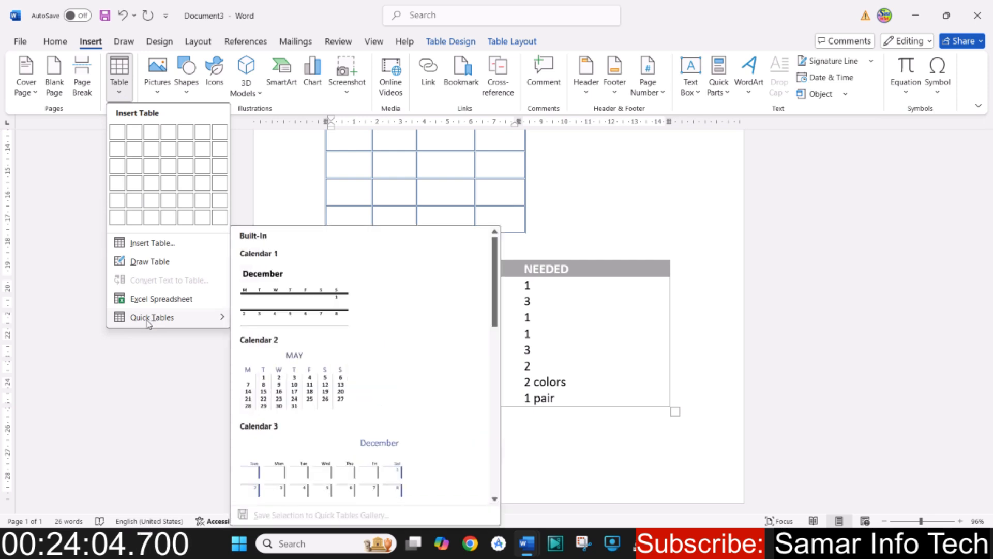
pyautogui.click(579, 318)
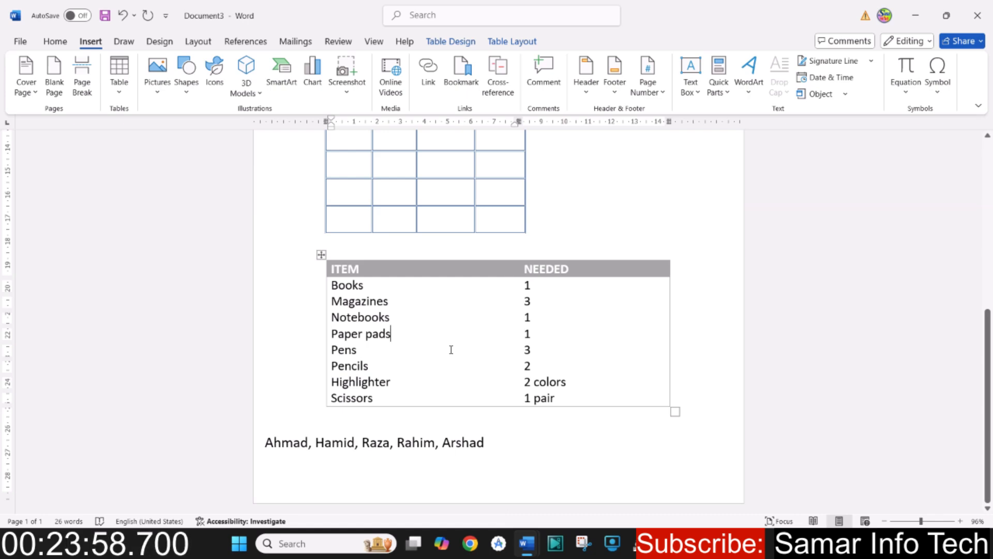
pyautogui.scroll(8, 451, 349)
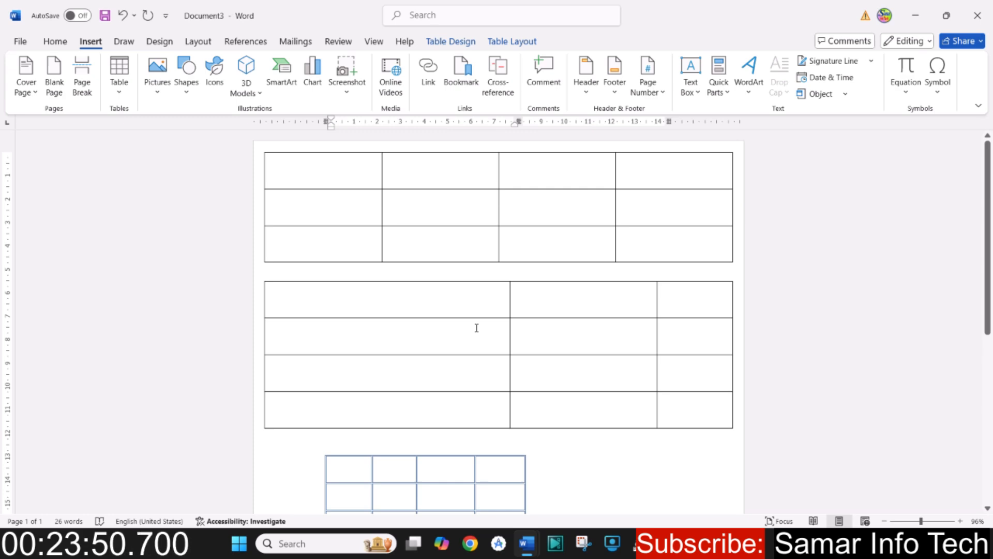
# - Close the practice document without saving its changes and create a new blank document
pyautogui.click(978, 16)
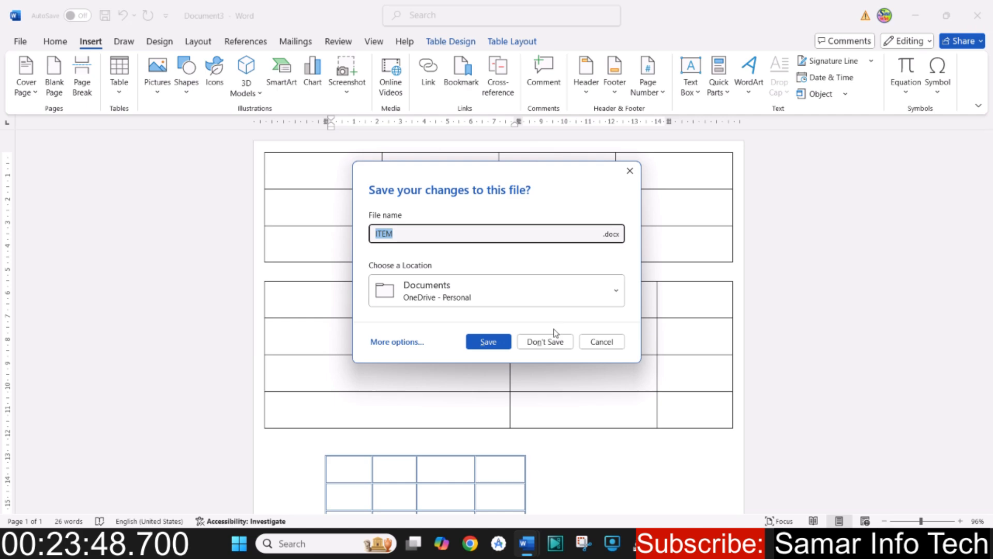
pyautogui.click(544, 341)
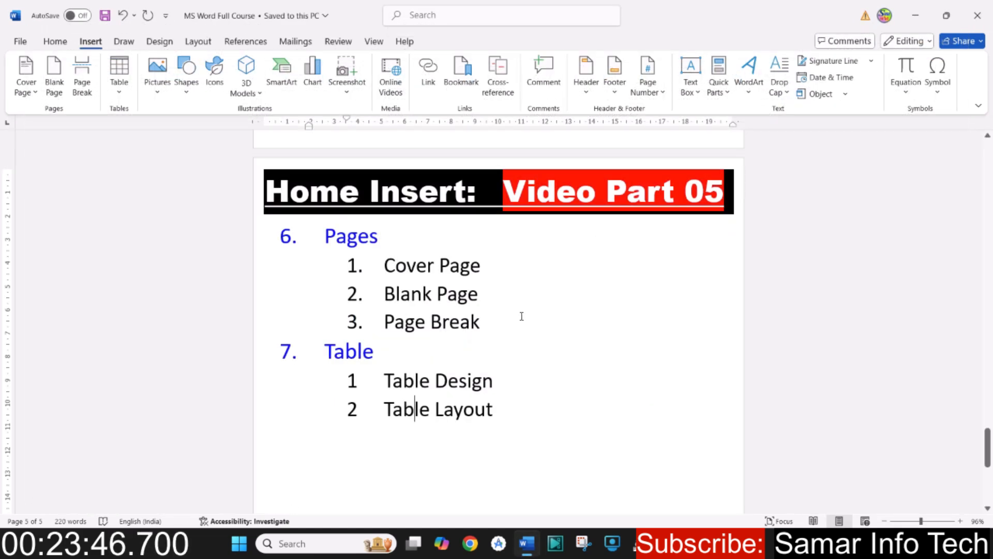
pyautogui.hotkey('ctrl', 'n')
# - Insert a table with four columns and three rows in the blank document
pyautogui.click(98, 43)
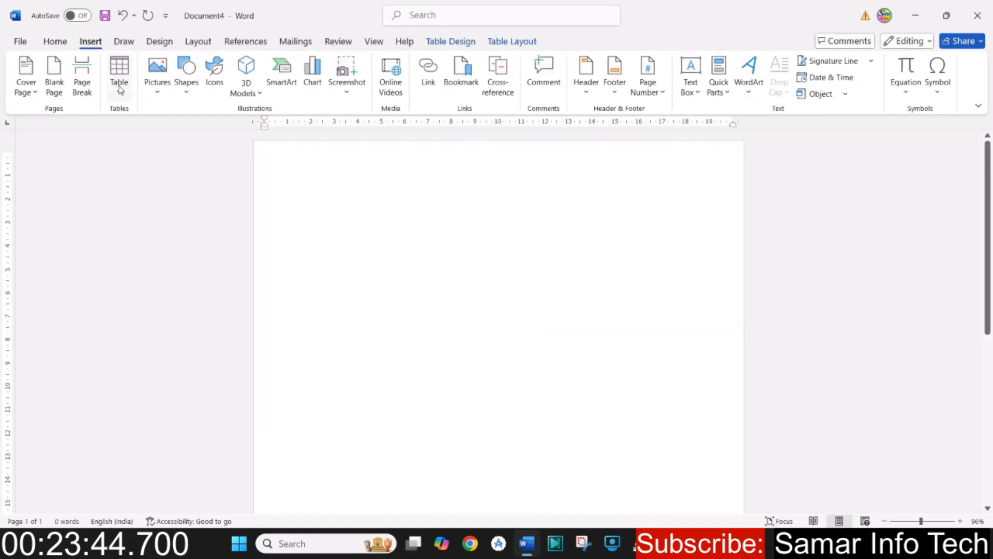
pyautogui.click(119, 87)
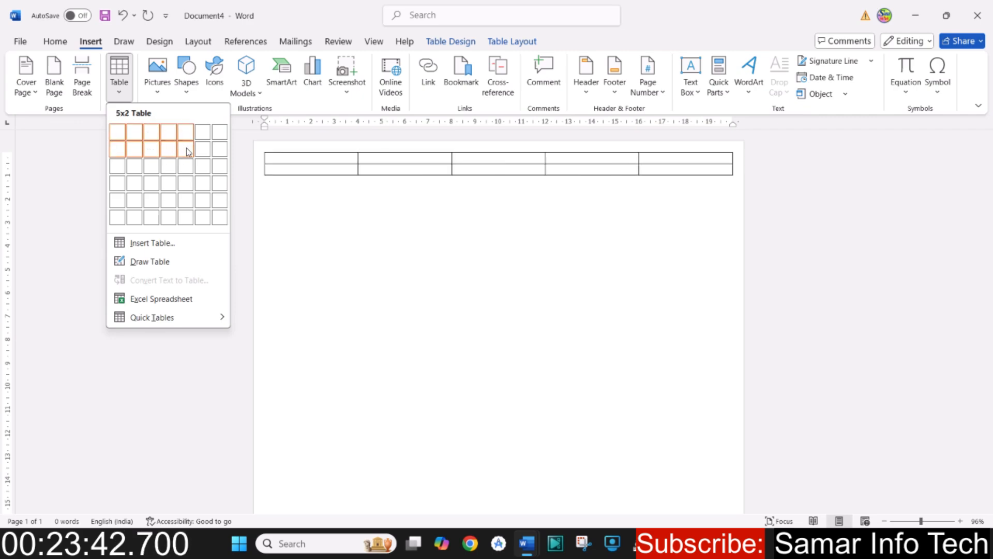
pyautogui.click(167, 170)
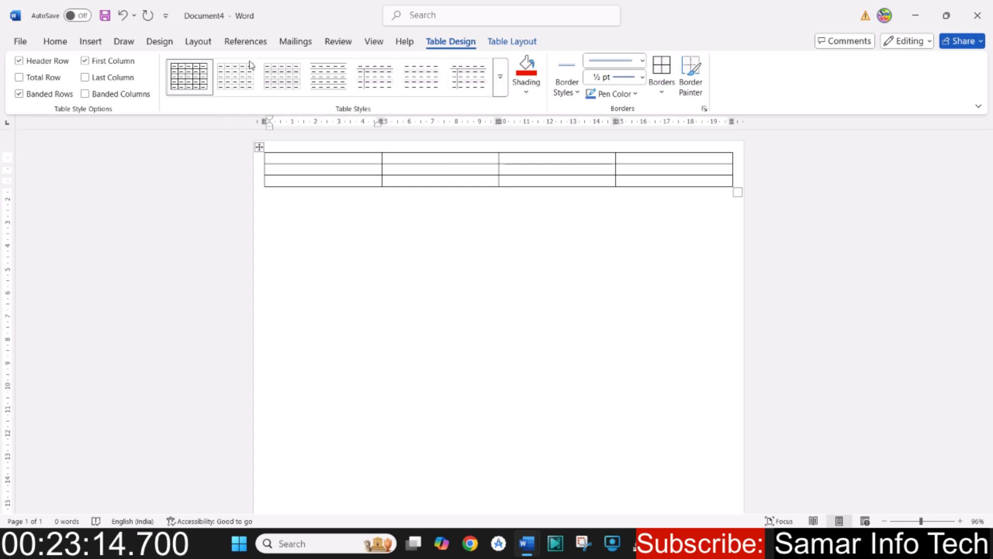
pyautogui.click(91, 42)
pyautogui.click(120, 97)
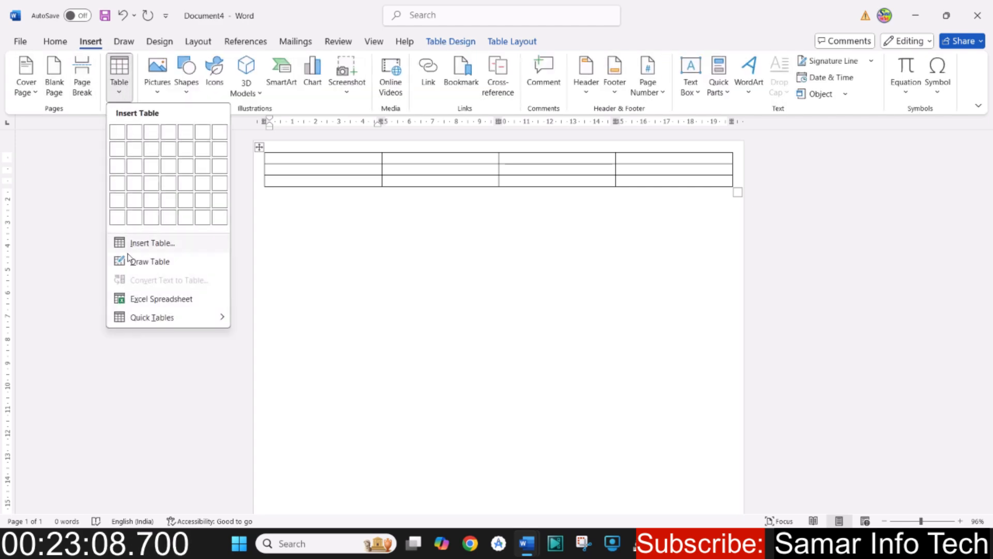
pyautogui.moveTo(154, 324)
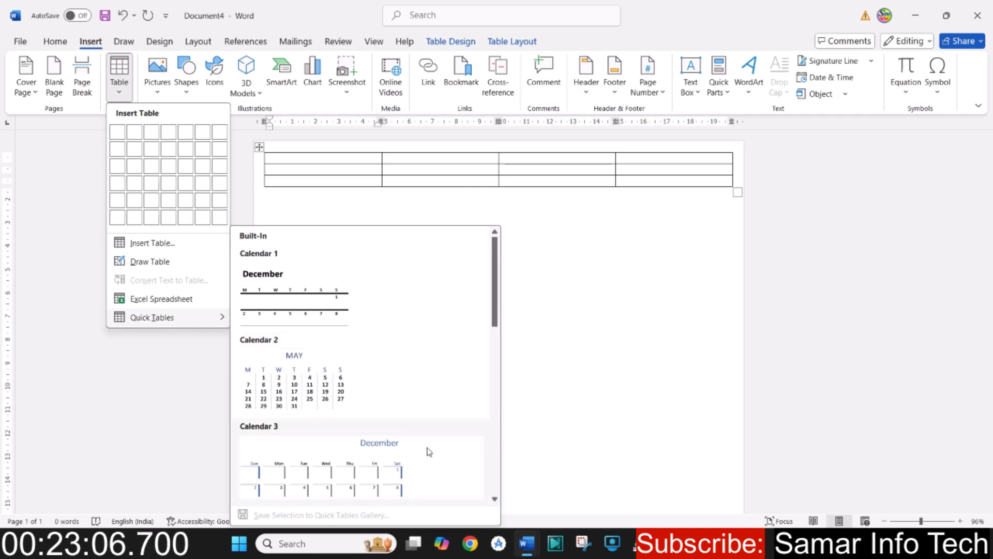
pyautogui.scroll(-8, 409, 440)
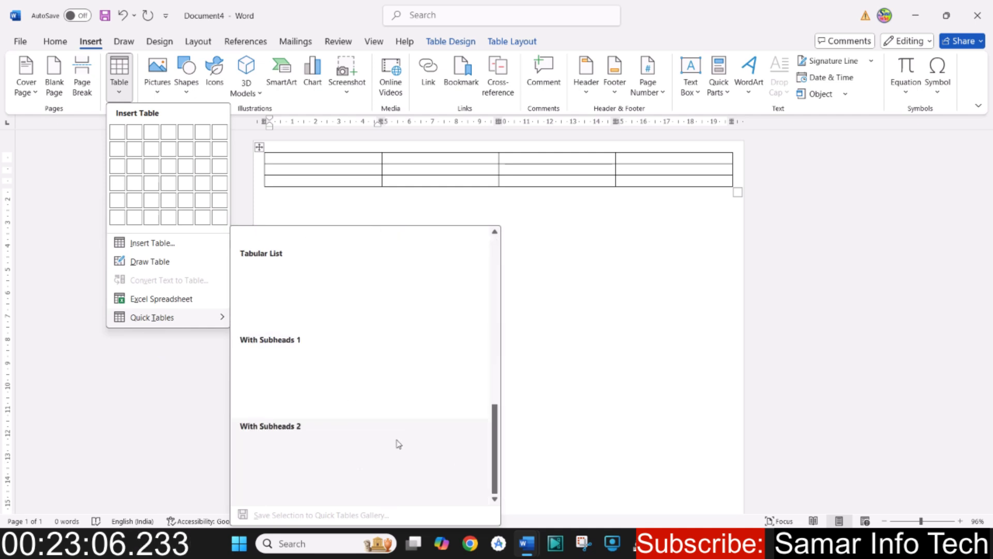
pyautogui.click(608, 241)
# - Apply the orange grid table style with a solid header row and first column to the table
pyautogui.click(449, 41)
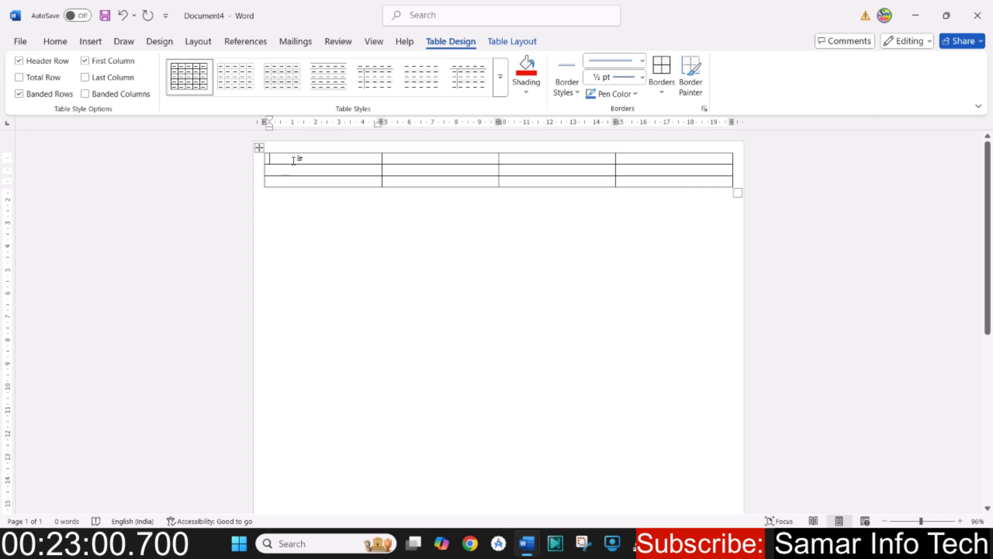
pyautogui.click(500, 83)
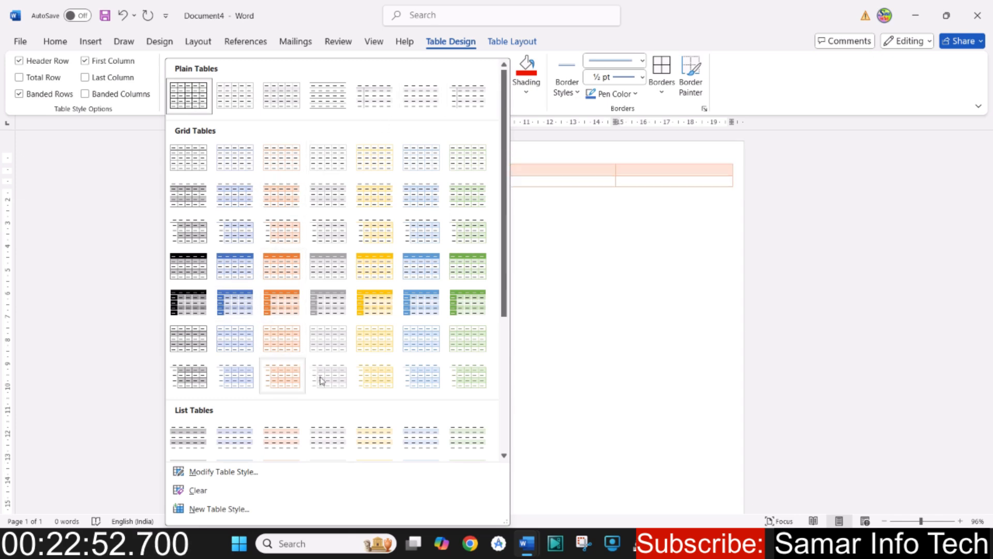
pyautogui.scroll(-4, 349, 396)
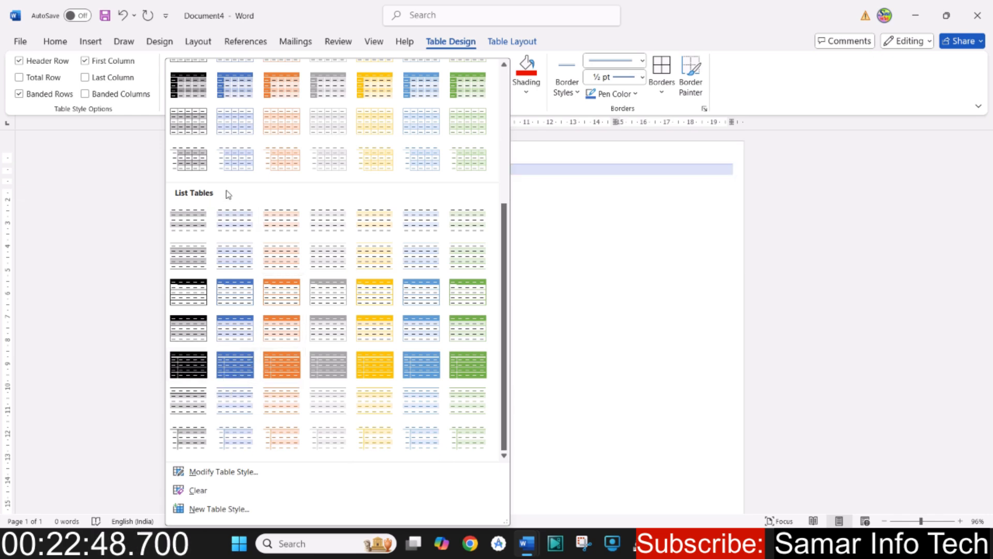
pyautogui.scroll(4, 193, 233)
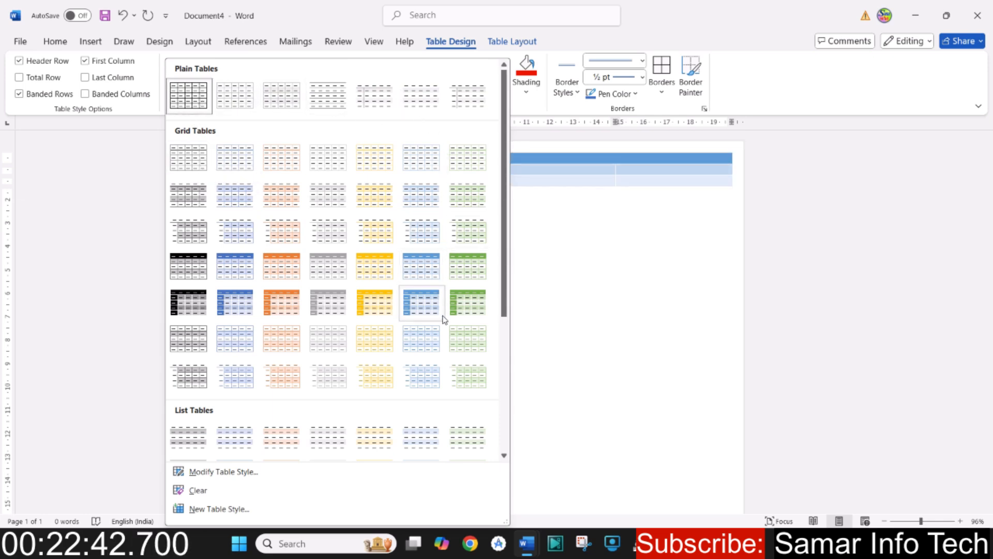
pyautogui.click(286, 305)
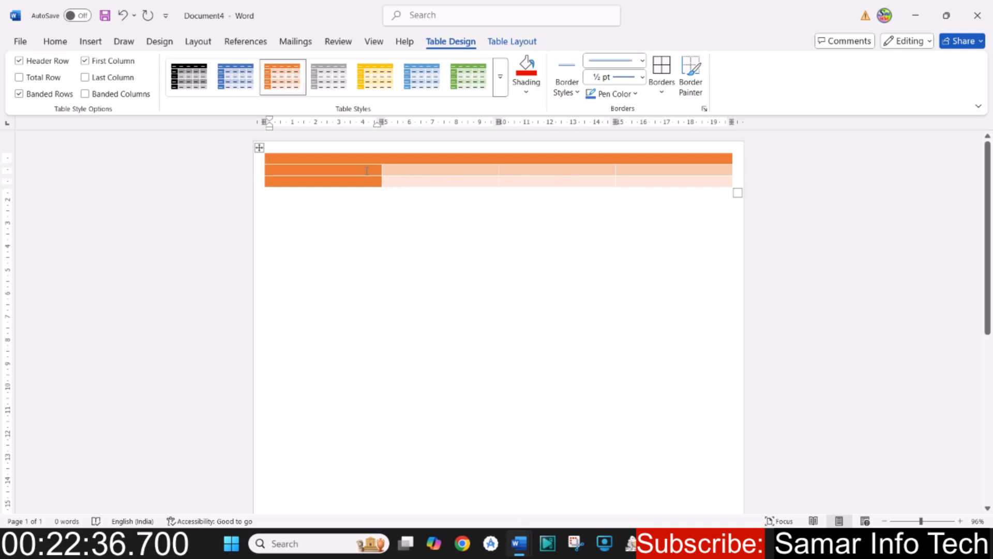
# - Undo the orange table style
pyautogui.moveTo(327, 162); pyautogui.dragTo(676, 184)
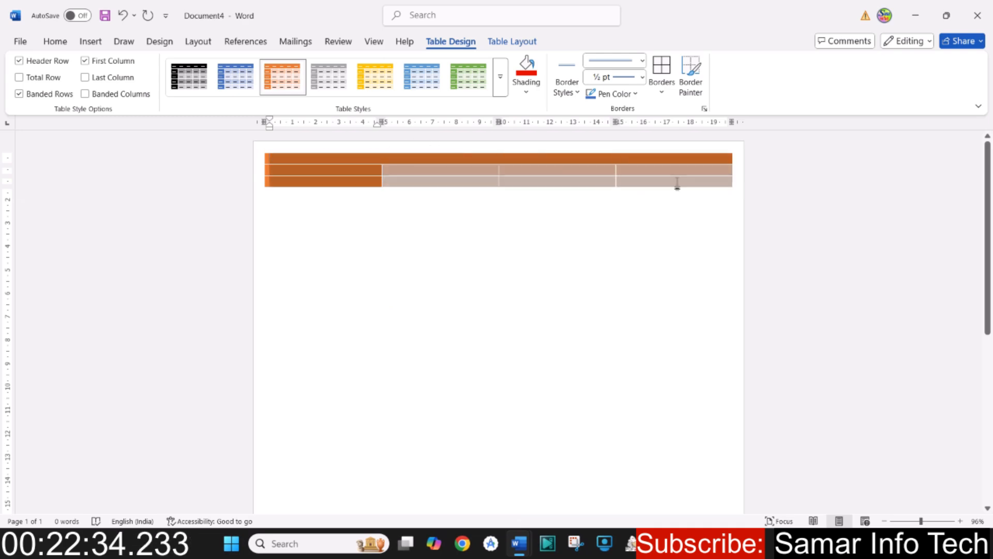
pyautogui.click(333, 164)
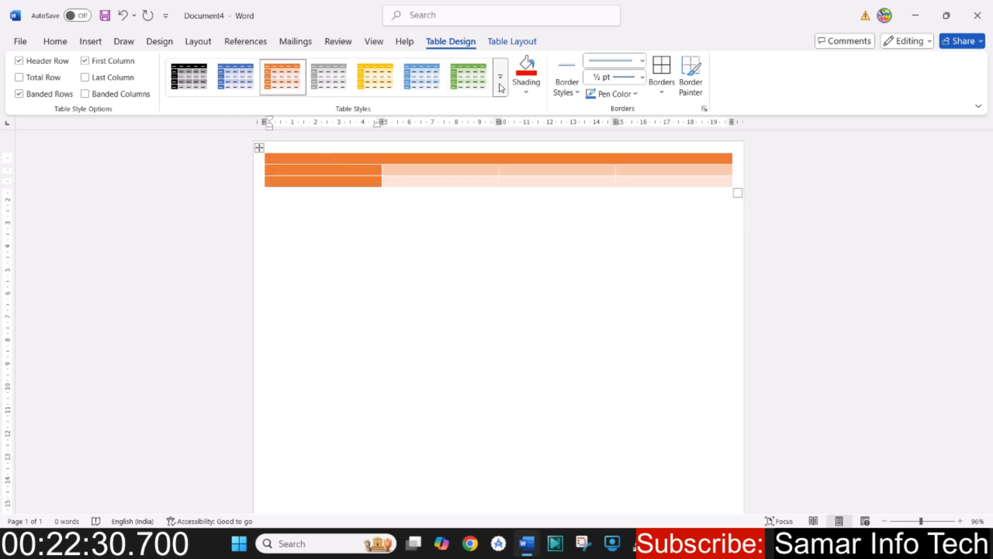
pyautogui.hotkey('ctrl', 'z')
pyautogui.moveTo(392, 146)
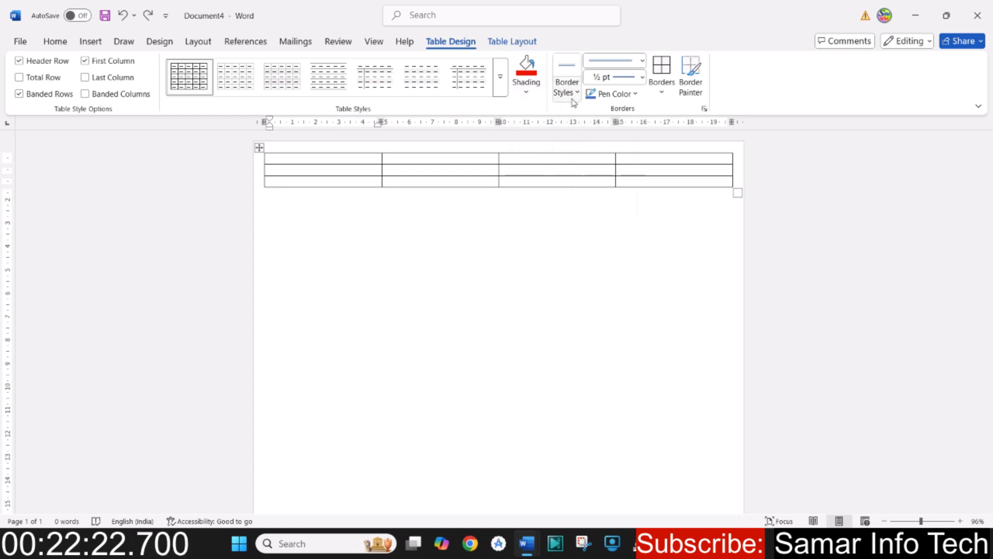
pyautogui.click(526, 92)
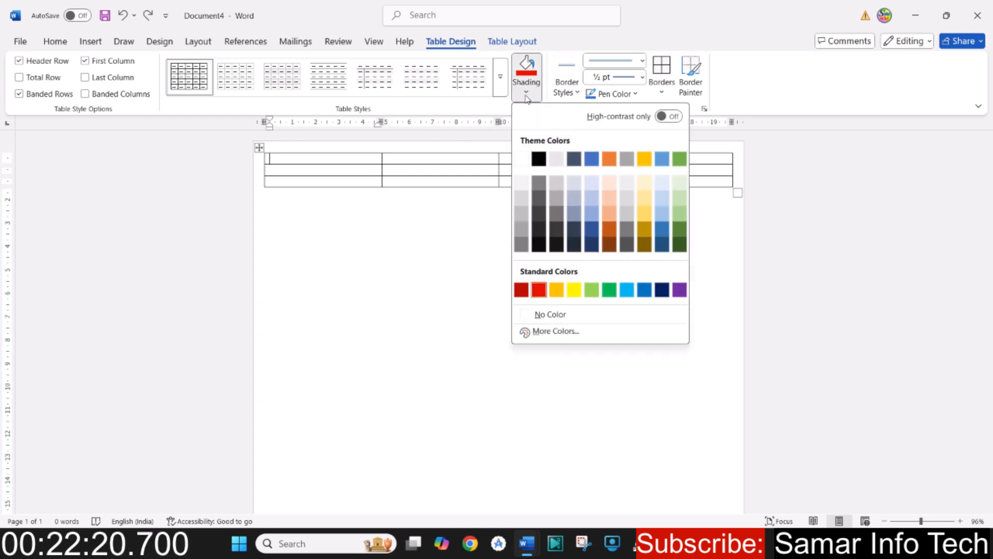
pyautogui.click(380, 162)
# - Increase the font size of the whole table to 48 and widen its third column to about 7.5 cm
pyautogui.moveTo(335, 160); pyautogui.dragTo(667, 188)
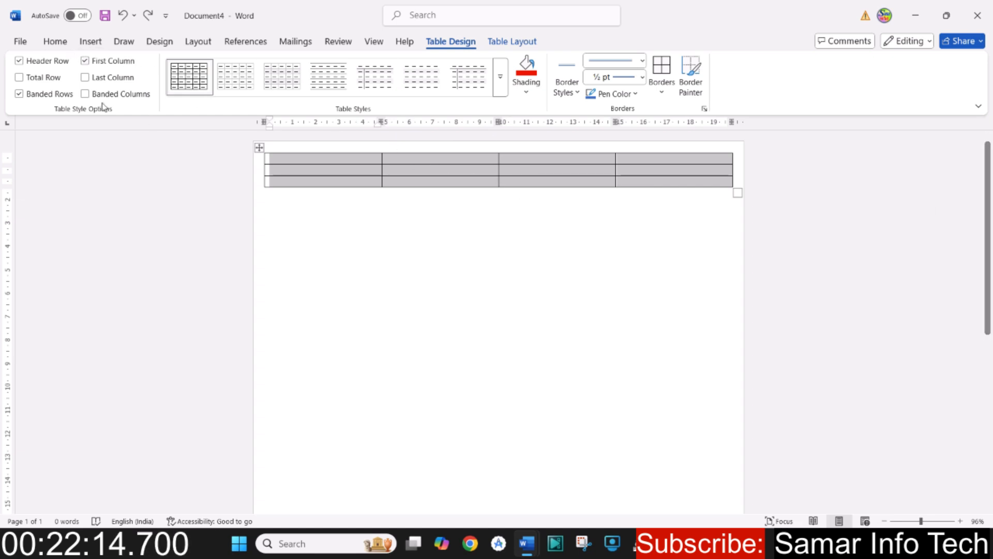
pyautogui.click(55, 41)
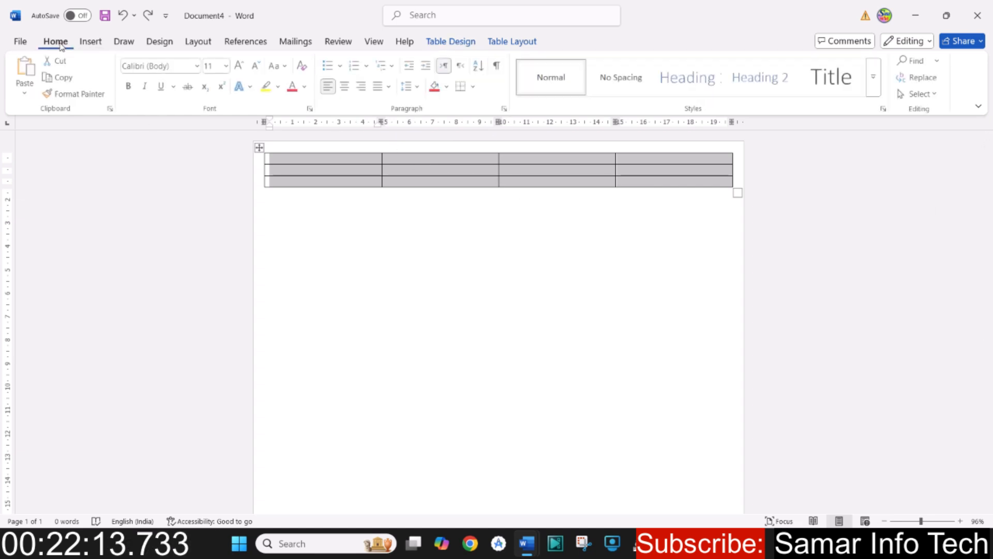
pyautogui.click(241, 66)
pyautogui.click(241, 66)
pyautogui.click(240, 66)
pyautogui.click(241, 66)
pyautogui.click(240, 67)
pyautogui.click(241, 66)
pyautogui.click(240, 66)
pyautogui.click(241, 66)
pyautogui.click(241, 67)
pyautogui.click(241, 66)
pyautogui.click(241, 67)
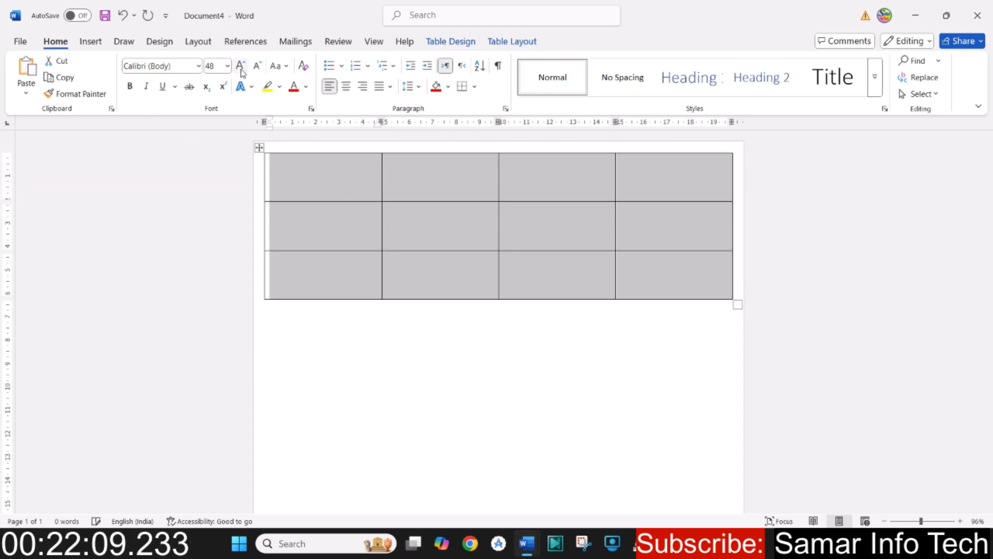
pyautogui.click(554, 280)
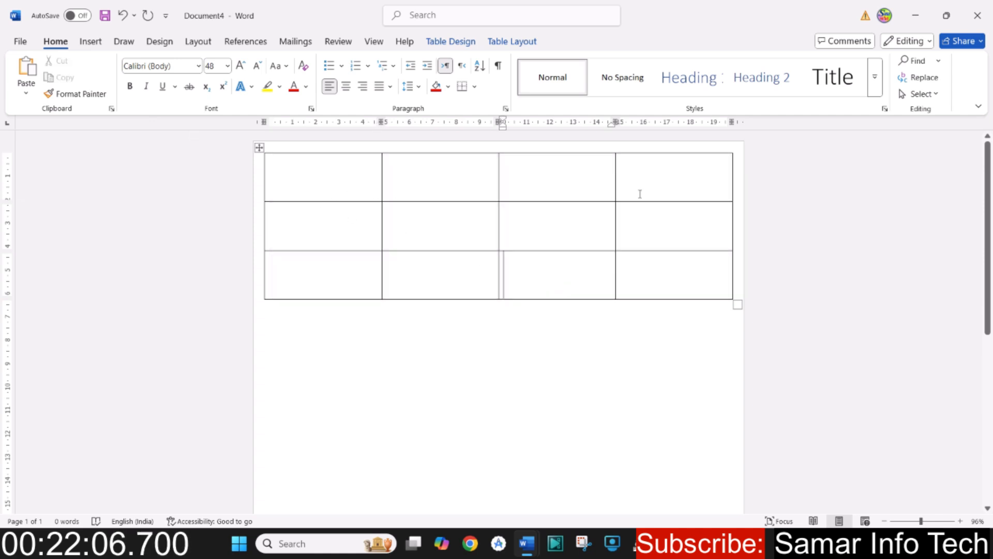
pyautogui.moveTo(616, 183); pyautogui.dragTo(675, 185)
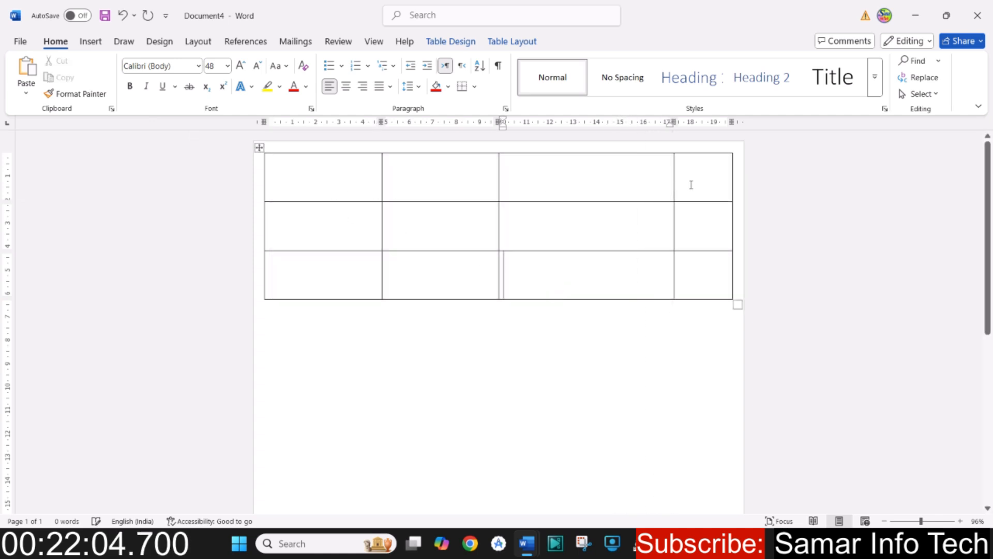
# - Fill the table's first row with the headings No., Name, Address and Mobile
pyautogui.write('No')
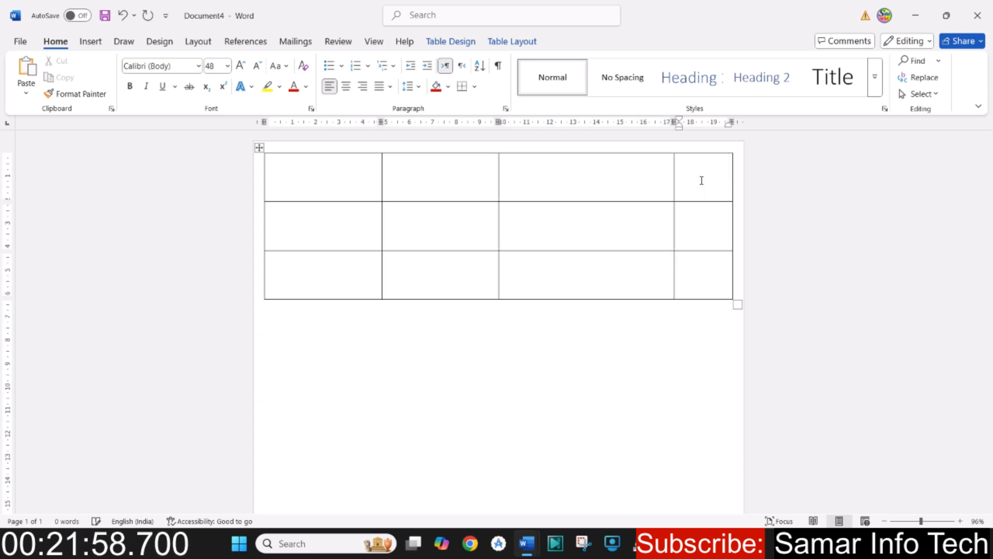
pyautogui.click(324, 185)
pyautogui.write('No.')
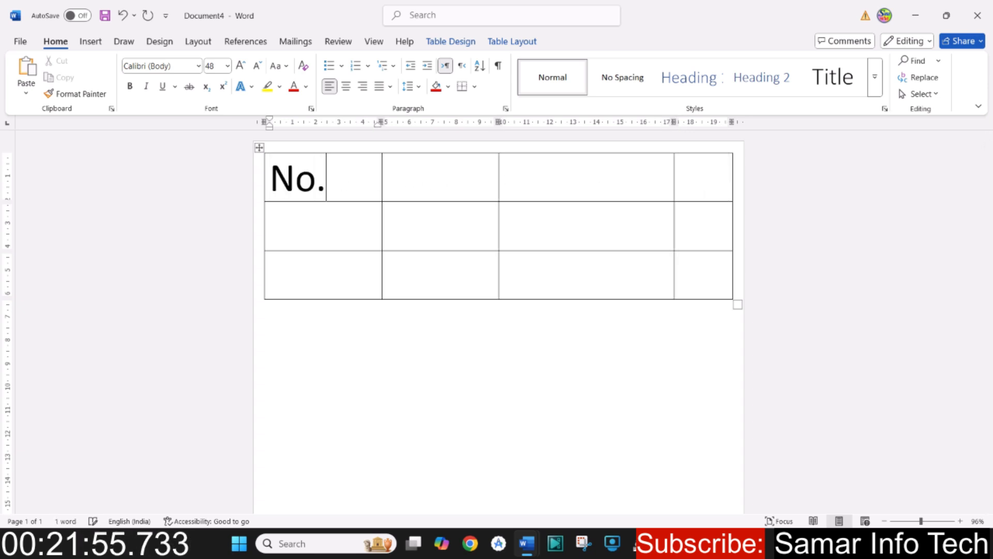
pyautogui.press('Tab')
pyautogui.write('B')
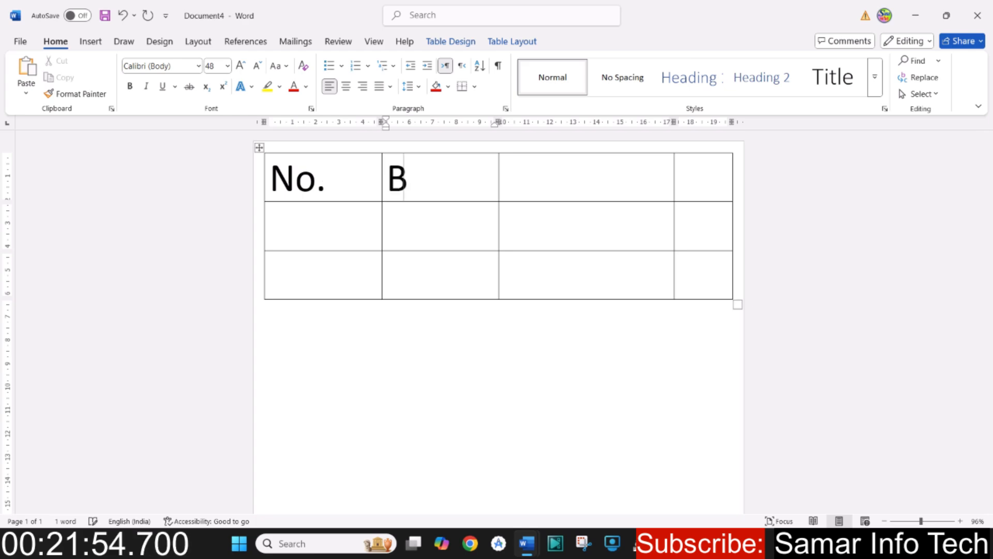
pyautogui.press('BackSpace')
pyautogui.write('Name')
pyautogui.press('Tab')
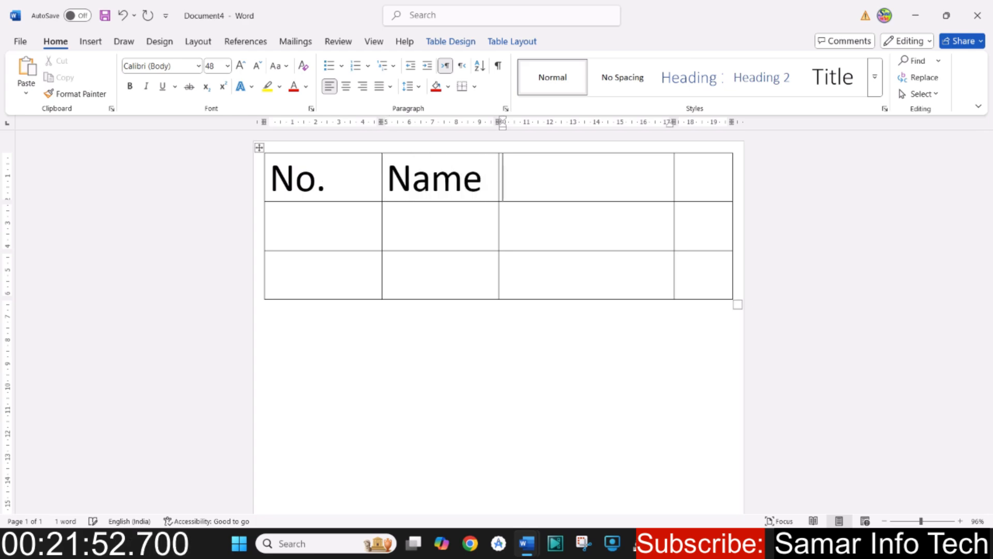
pyautogui.write('Address')
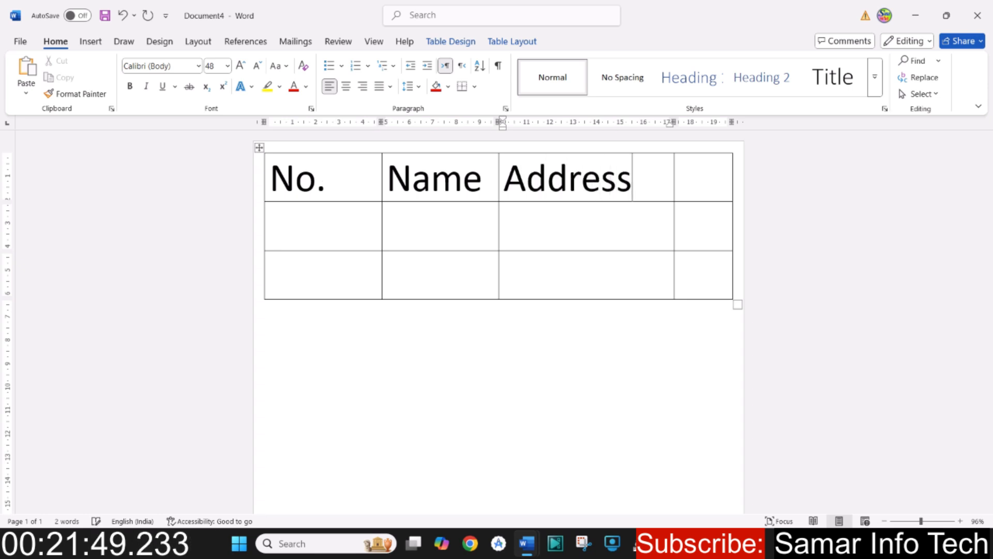
pyautogui.press('Tab')
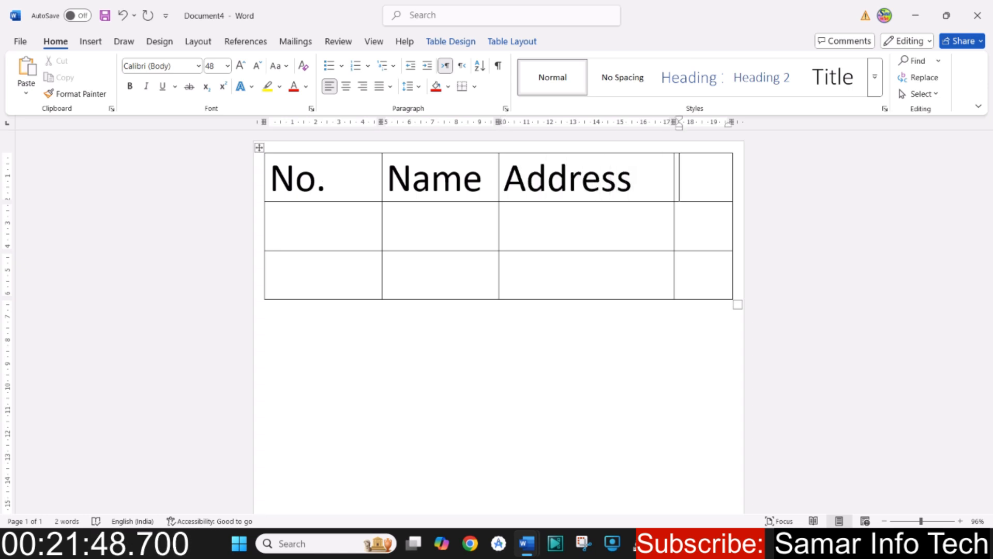
pyautogui.write('Mobile')
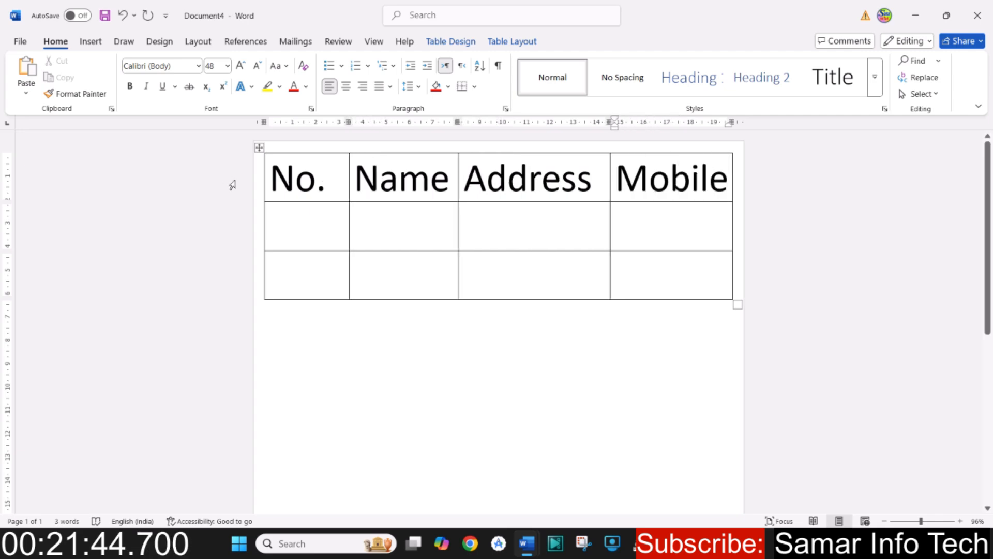
# - Reduce the font size of the whole table to 24
pyautogui.moveTo(282, 181); pyautogui.dragTo(704, 270)
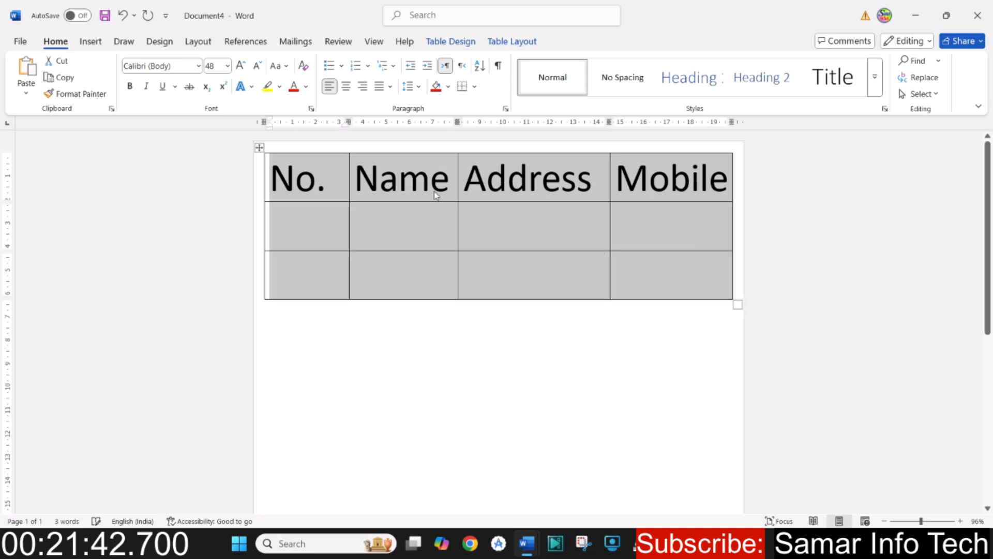
pyautogui.click(257, 66)
pyautogui.click(257, 66)
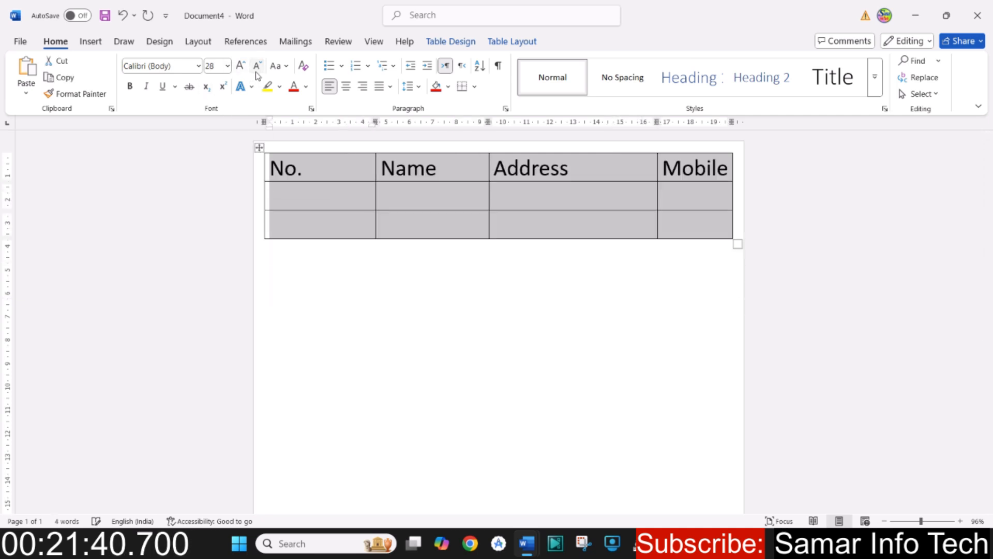
pyautogui.click(257, 66)
pyautogui.click(257, 67)
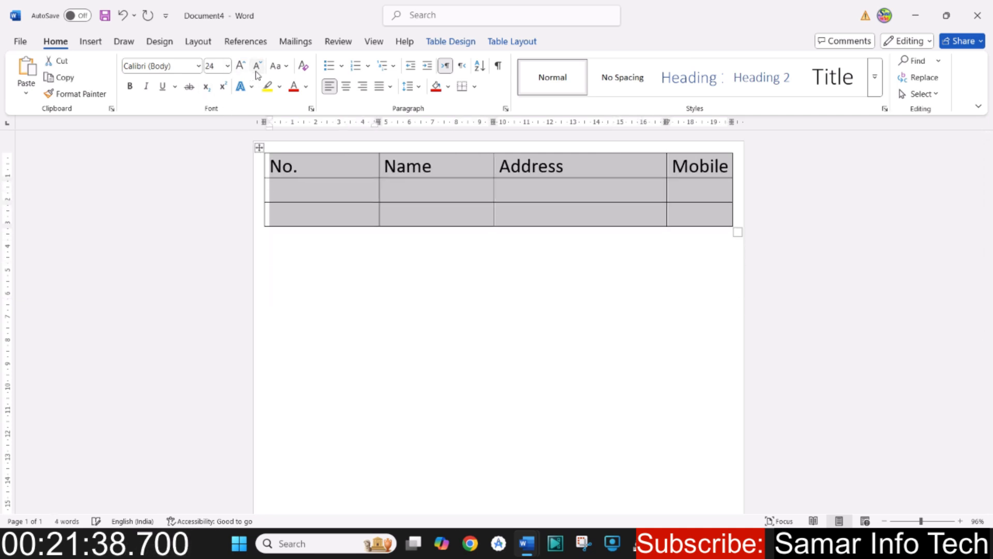
pyautogui.click(425, 190)
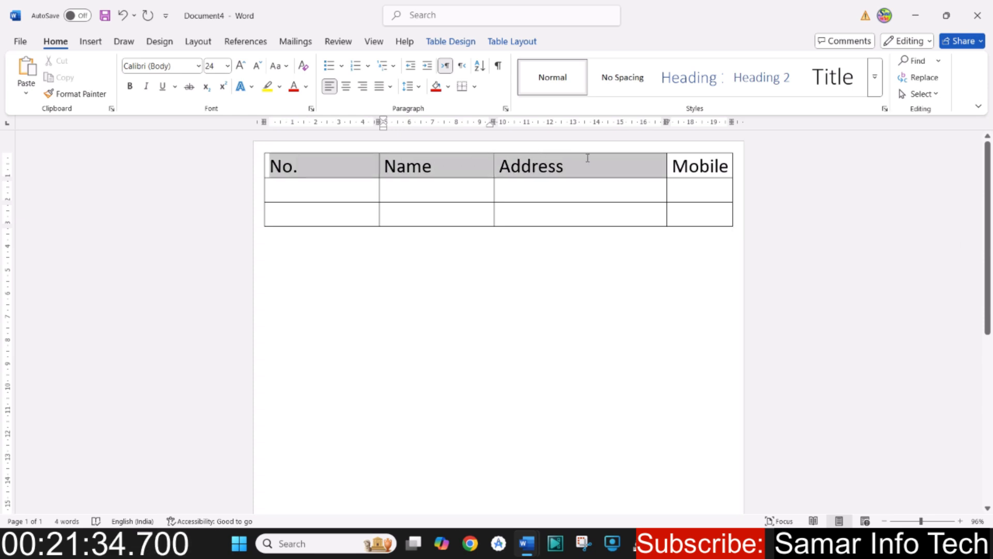
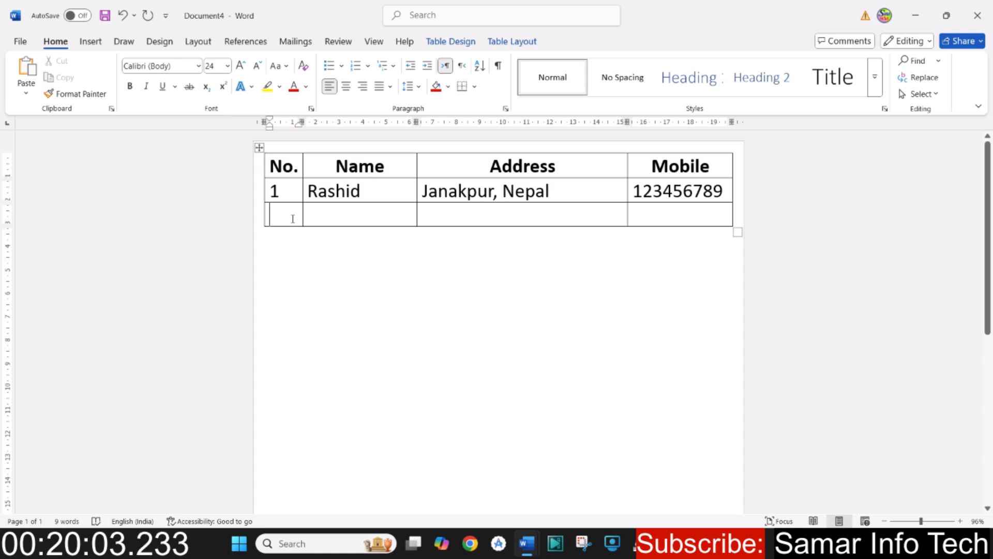
# - Fill the table's third row with number 2 and the second person's name, address and mobile number
pyautogui.write('2')
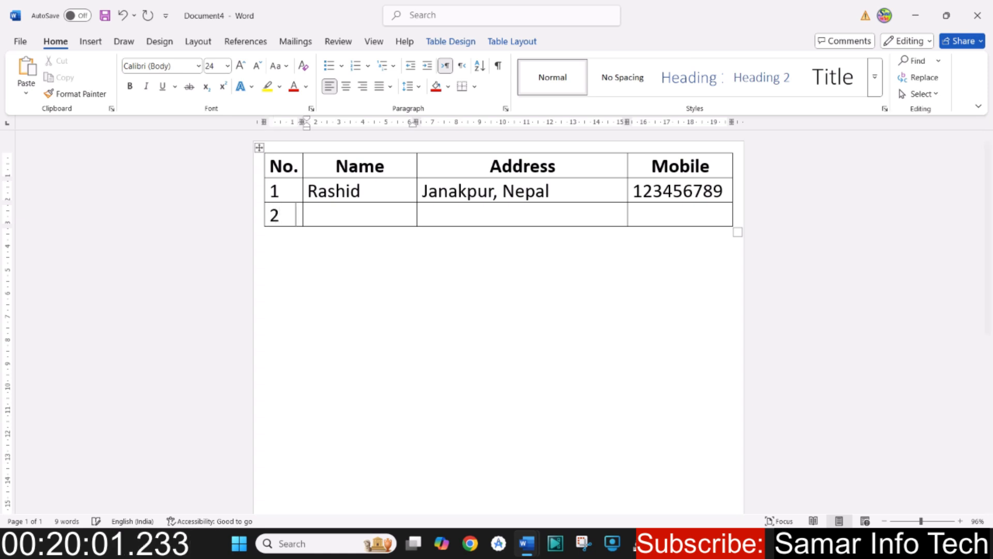
pyautogui.press('Tab')
pyautogui.write('Hamid')
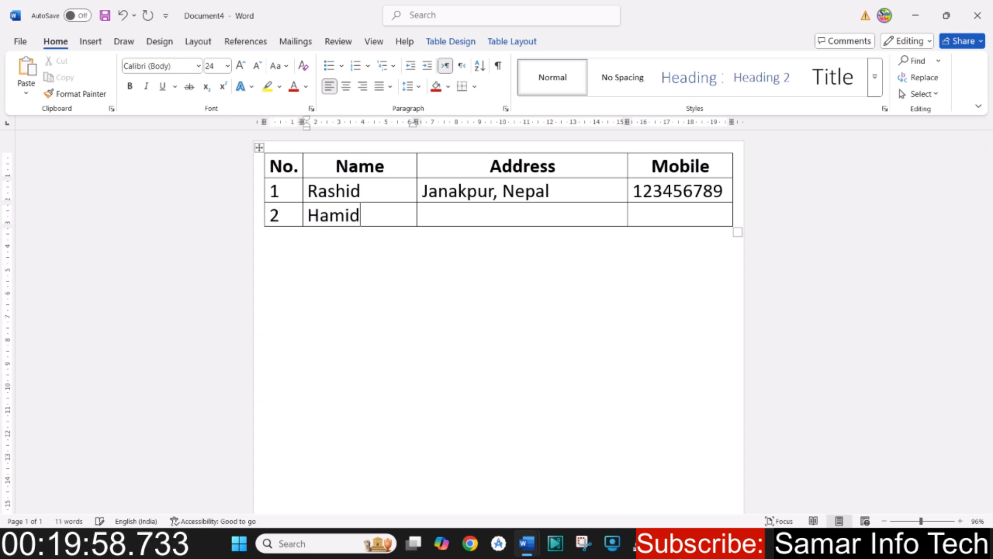
pyautogui.press('Tab')
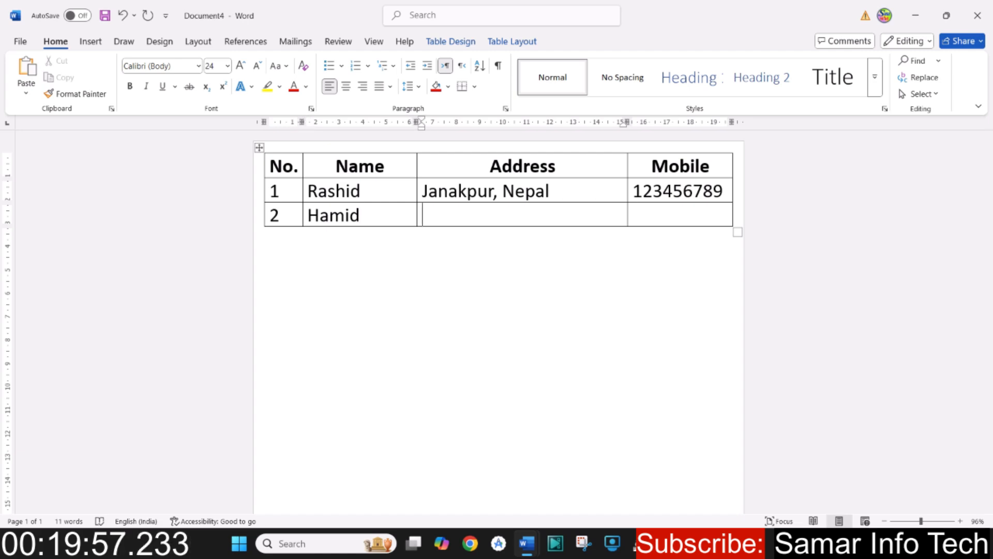
pyautogui.write('Jan')
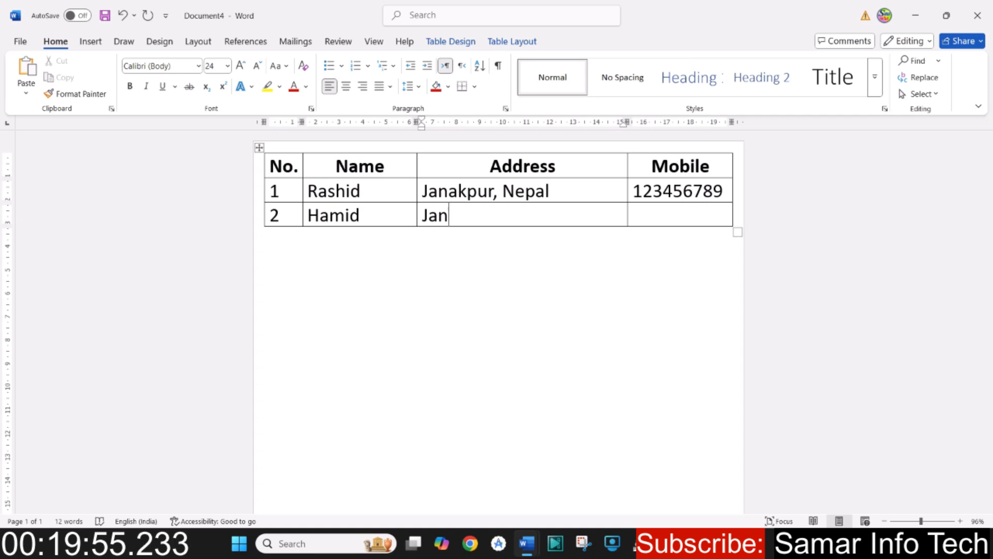
pyautogui.write('kpur')
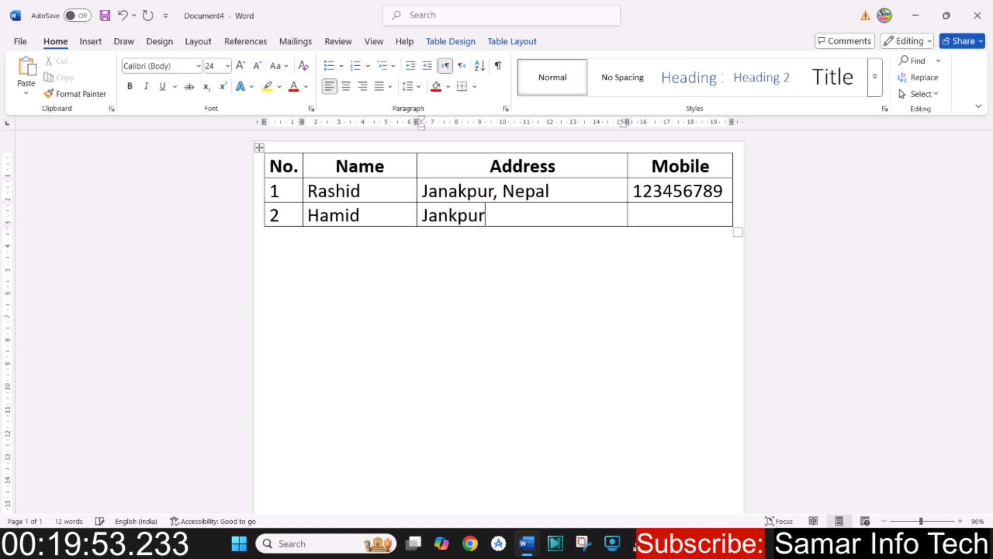
pyautogui.write(', nepal')
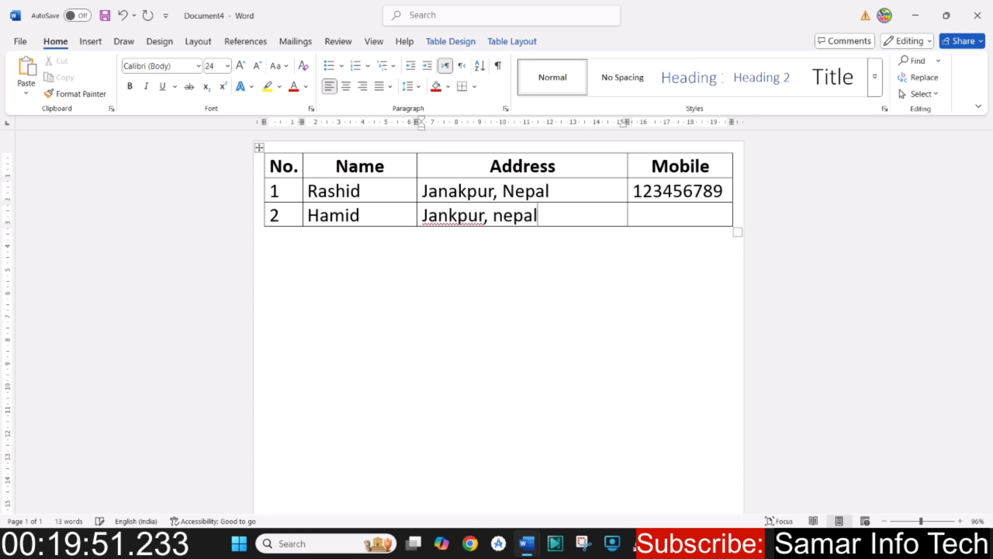
pyautogui.press('Tab')
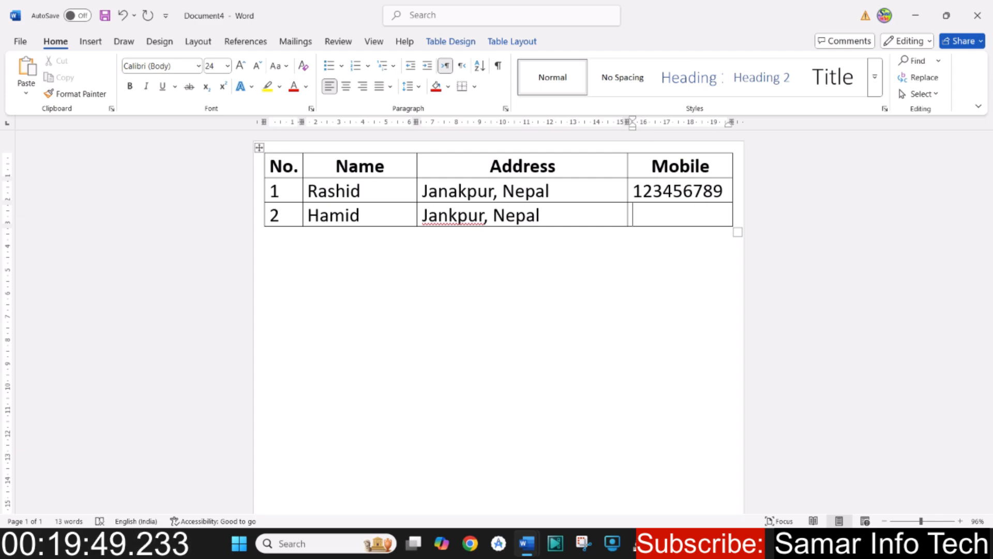
pyautogui.write('123456789')
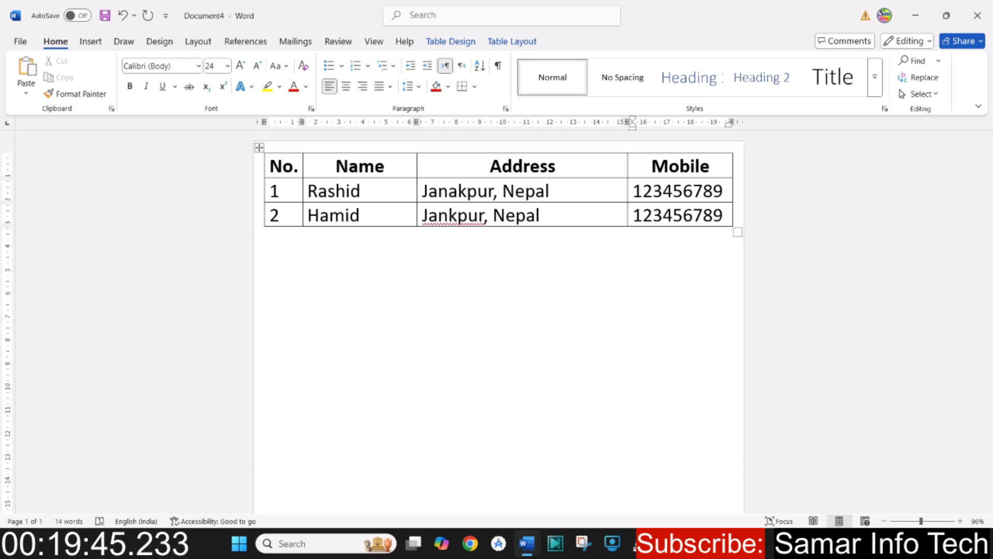
# - Correct the misspelled city in the third row's Address cell to the suggested spelling Janakpur
pyautogui.rightClick(439, 216)
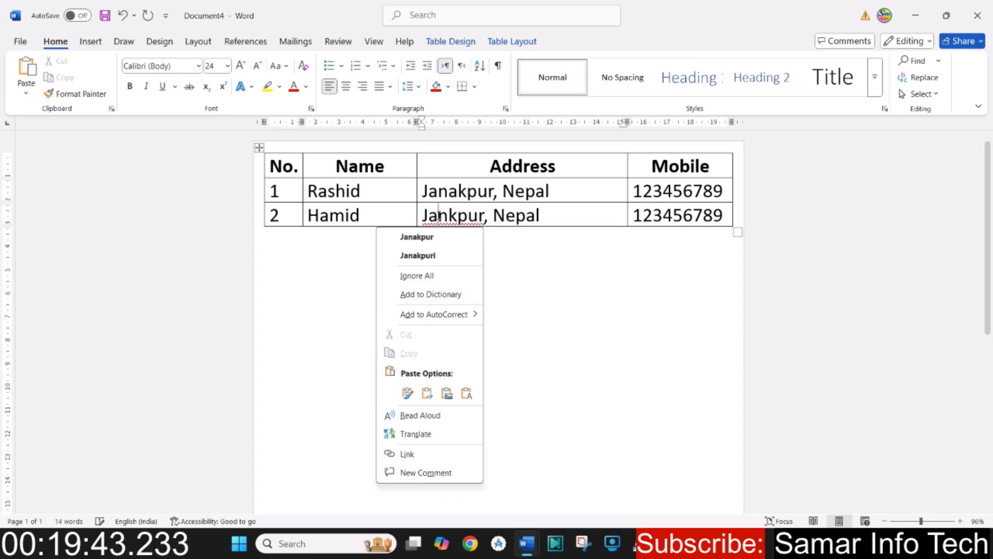
pyautogui.click(444, 237)
pyautogui.click(703, 214)
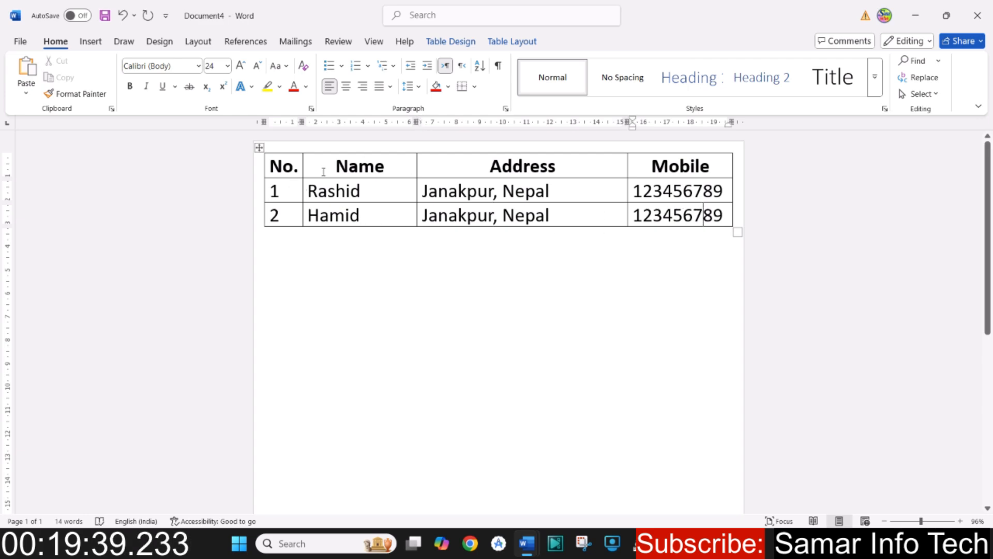
pyautogui.moveTo(294, 167); pyautogui.dragTo(678, 166)
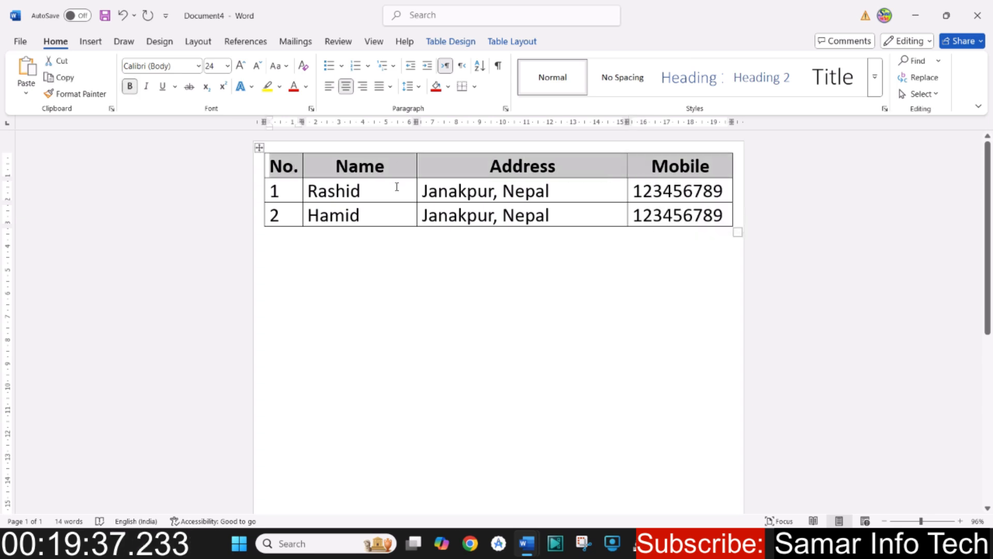
pyautogui.moveTo(321, 192); pyautogui.dragTo(651, 215)
pyautogui.click(521, 228)
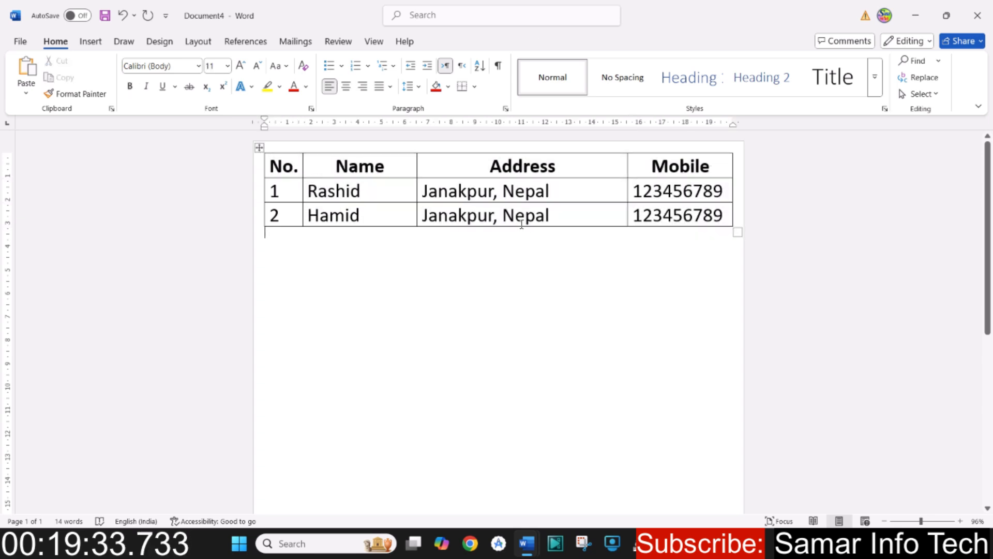
# - Add four empty rows at the end of the table
pyautogui.click(692, 215)
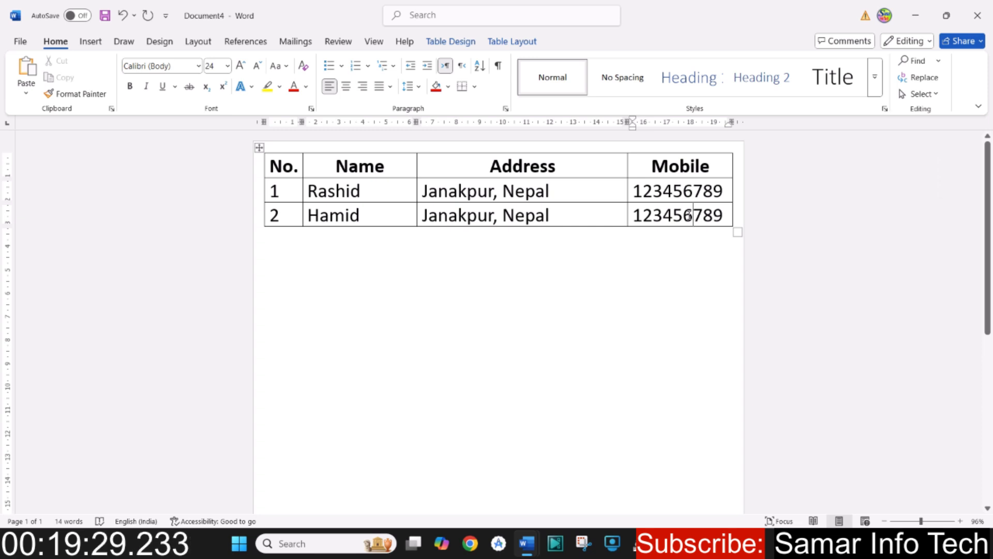
pyautogui.press('Tab')
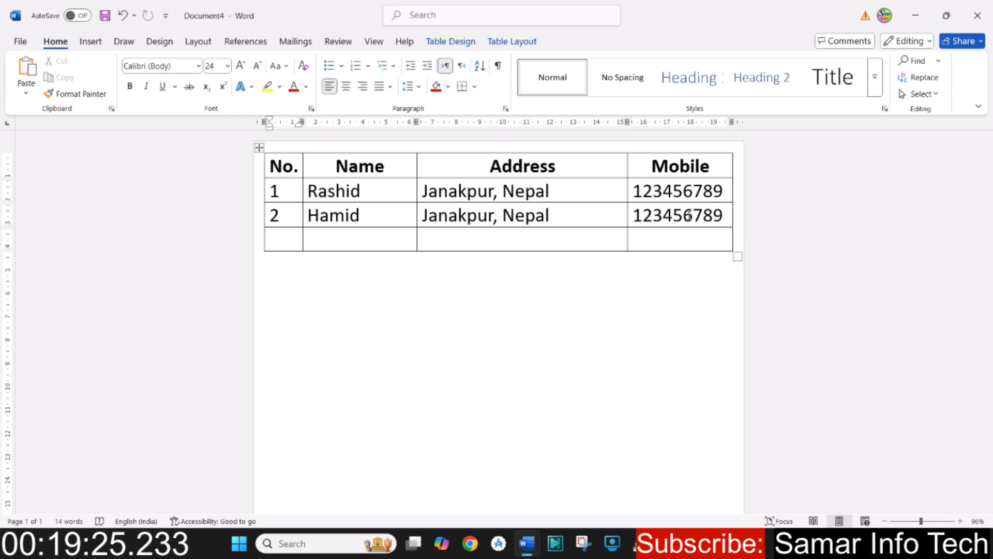
pyautogui.click(529, 44)
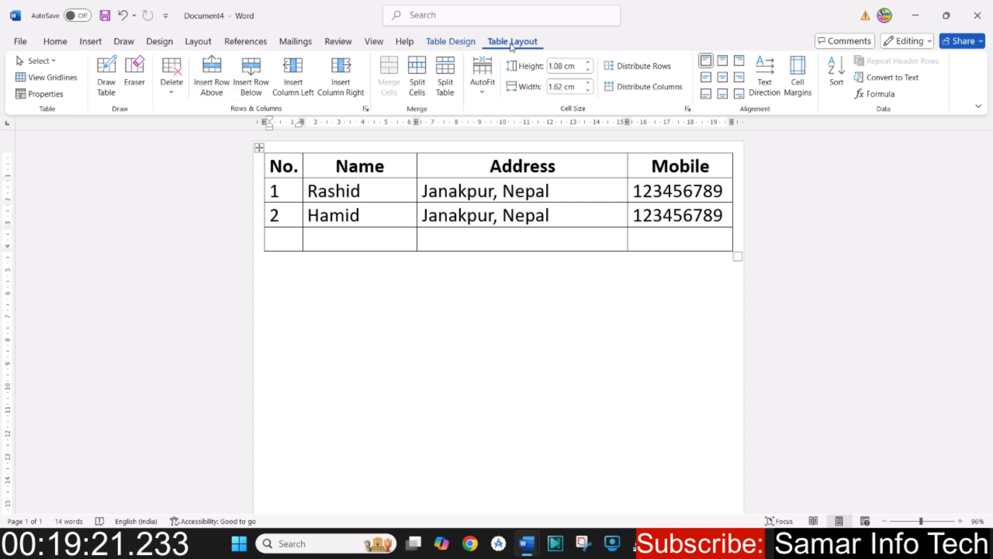
pyautogui.click(251, 93)
pyautogui.click(251, 92)
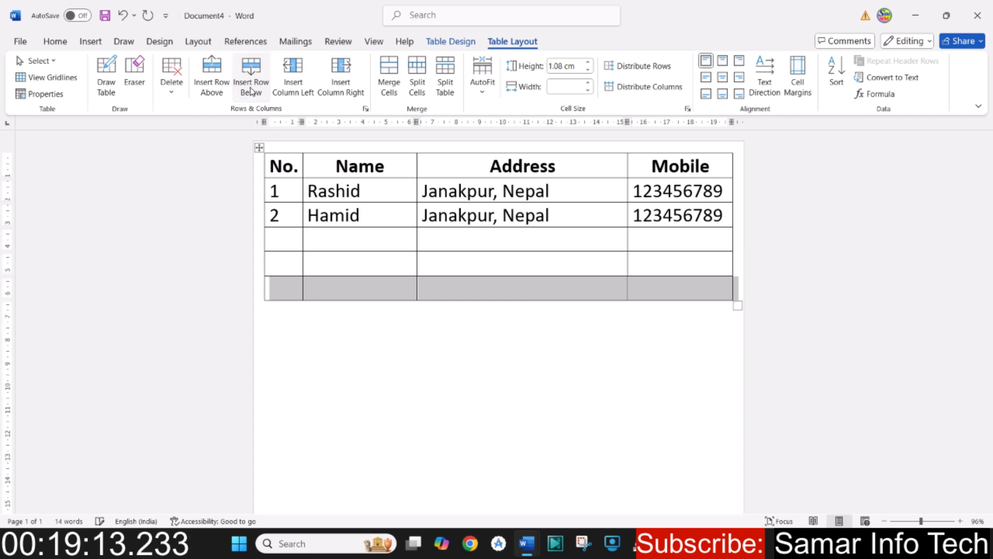
pyautogui.click(251, 92)
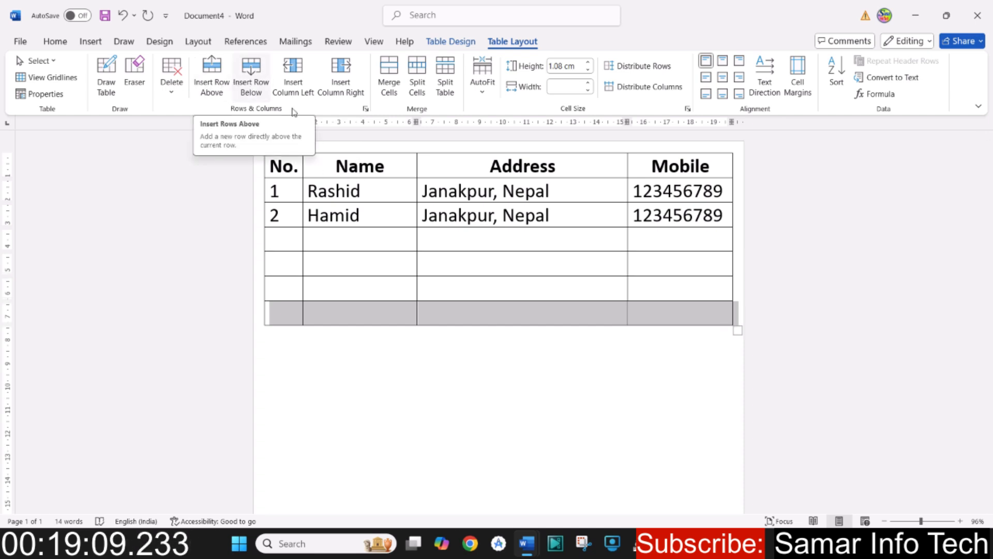
# - Copy the two filled data rows and paste them into the four empty rows beneath them
pyautogui.click(444, 44)
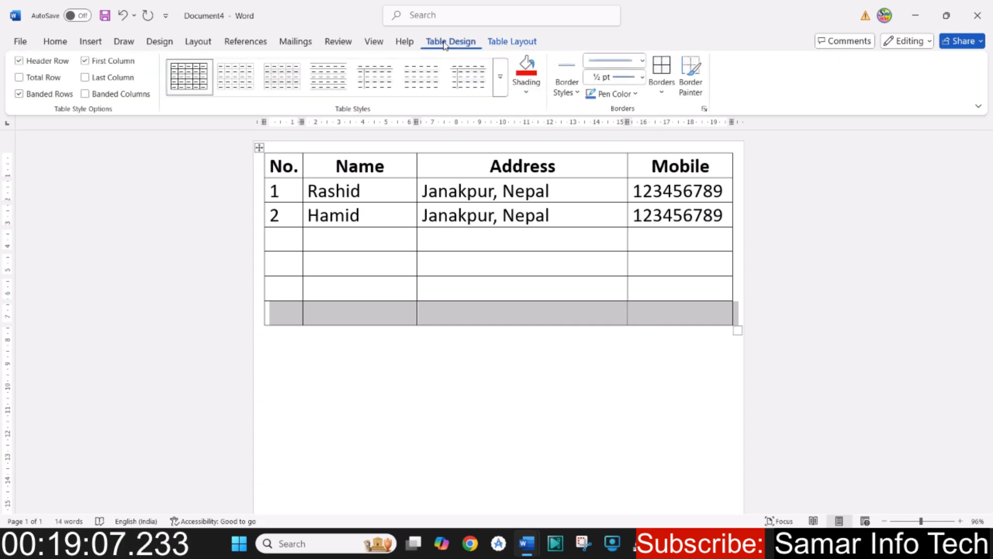
pyautogui.click(55, 43)
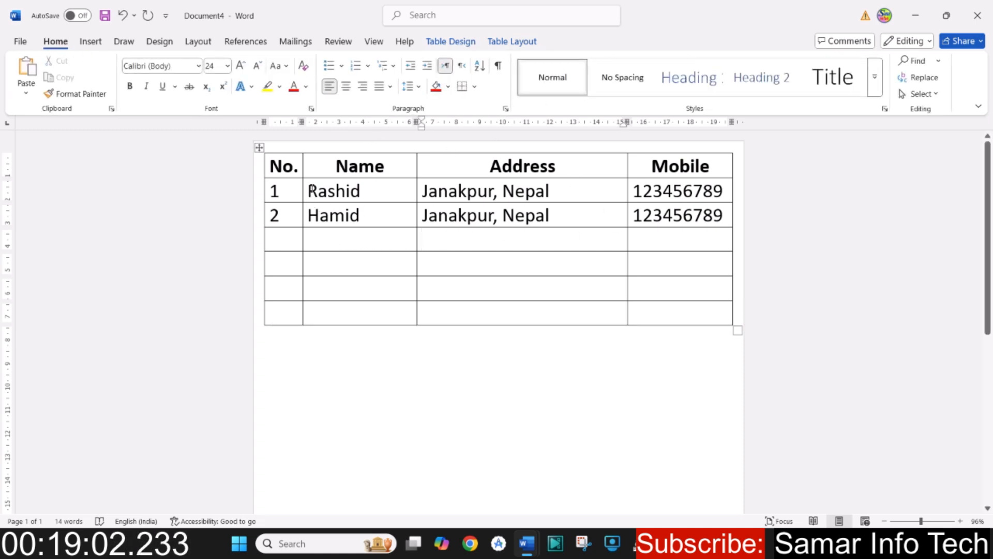
pyautogui.moveTo(287, 188); pyautogui.dragTo(650, 220)
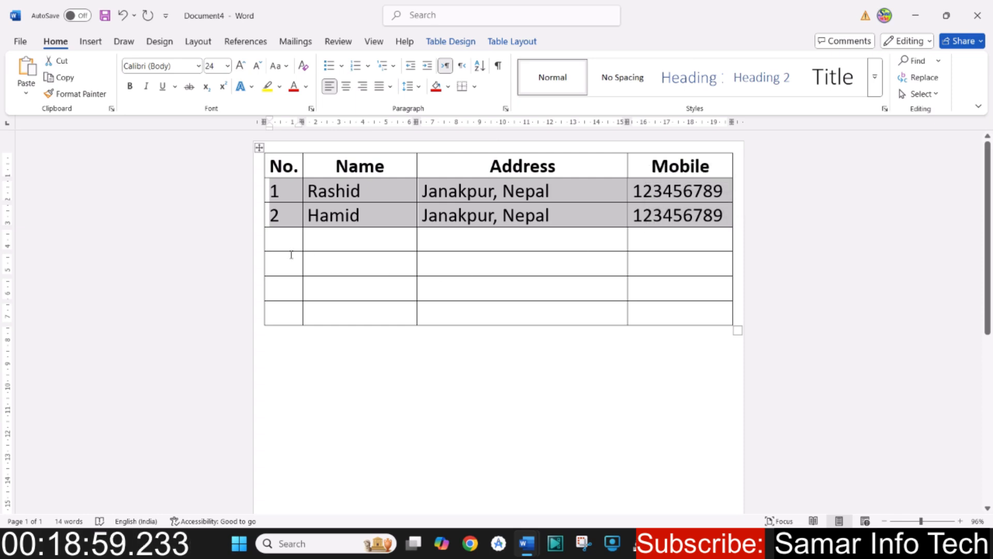
pyautogui.moveTo(336, 240); pyautogui.dragTo(652, 312)
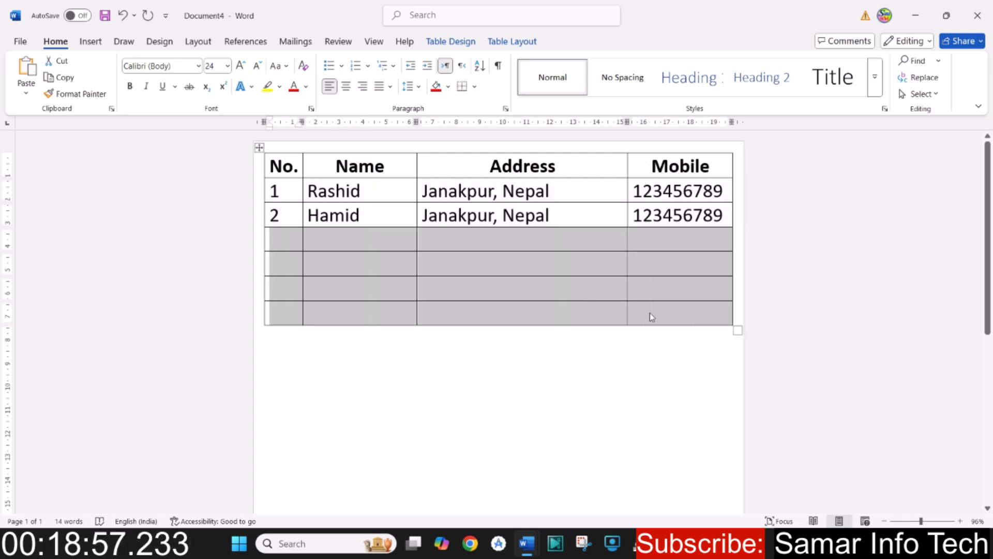
pyautogui.hotkey('ctrl', 'v')
pyautogui.click(570, 299)
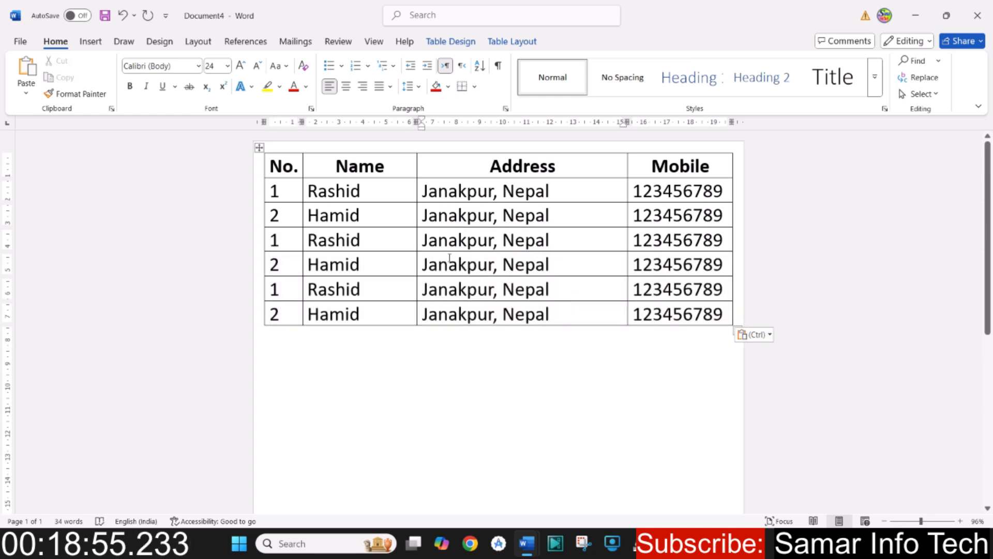
# - Change the No. entry of the third data row to 3
pyautogui.click(281, 245)
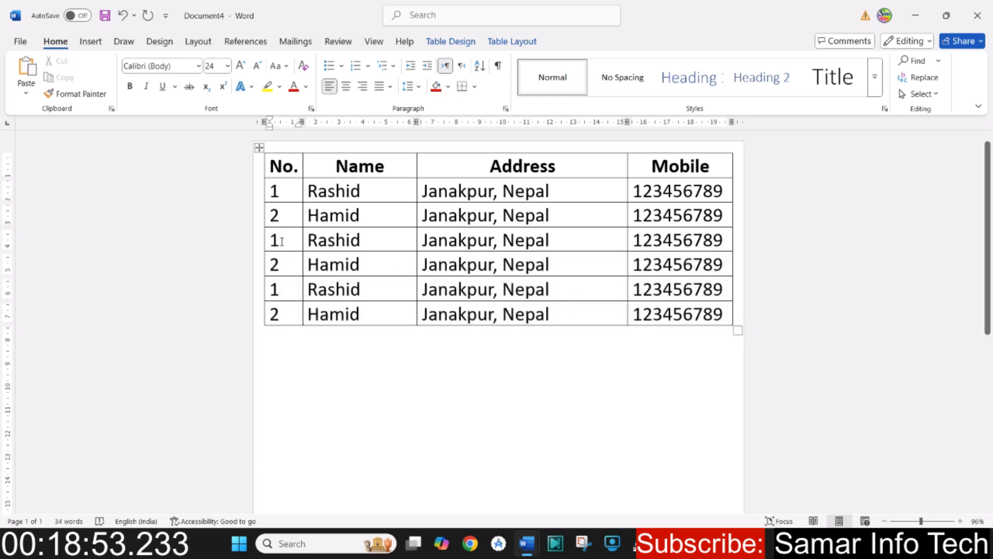
pyautogui.press('BackSpace')
pyautogui.write('3')
pyautogui.press('Down')
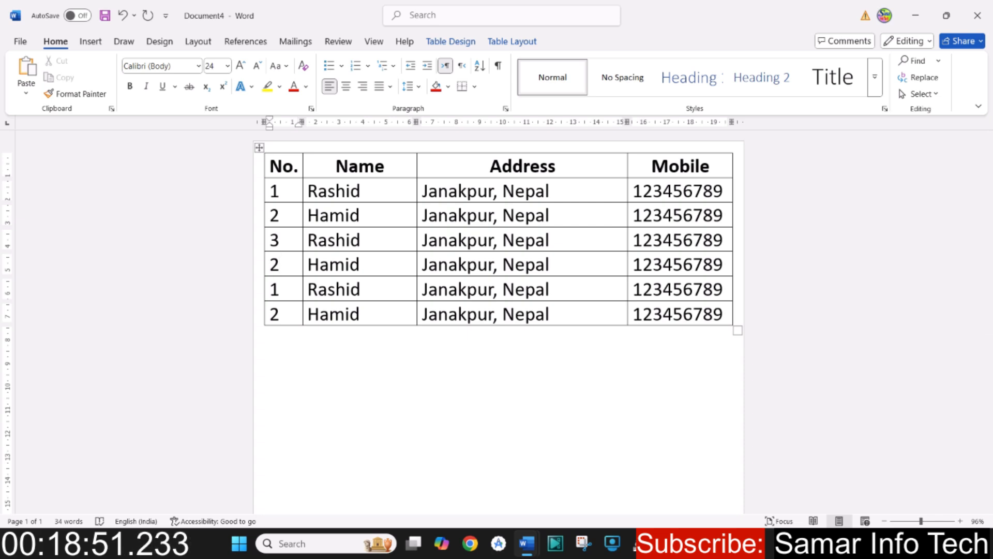
# - Clear the numbers from all six data rows of the No. column
pyautogui.moveTo(280, 198); pyautogui.dragTo(279, 315)
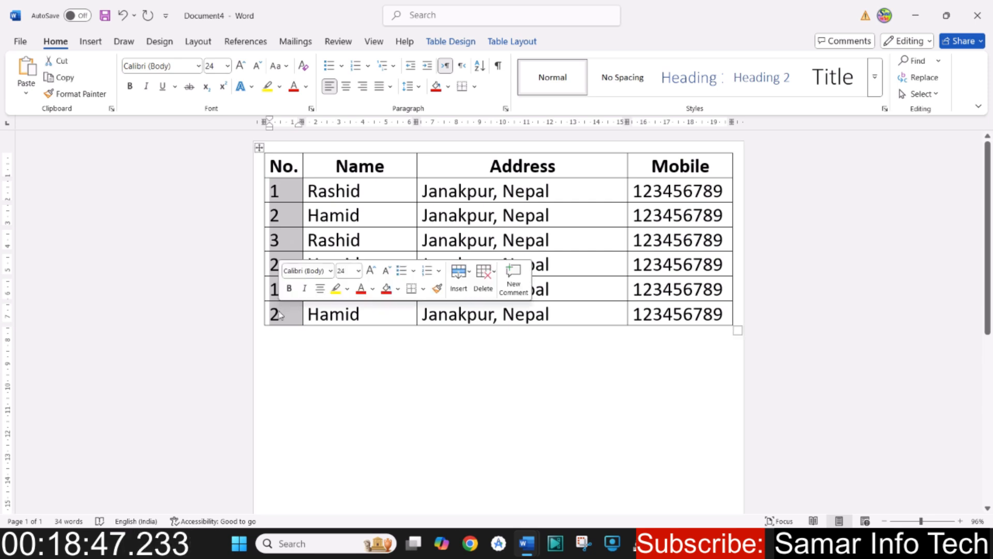
pyautogui.press('Delete')
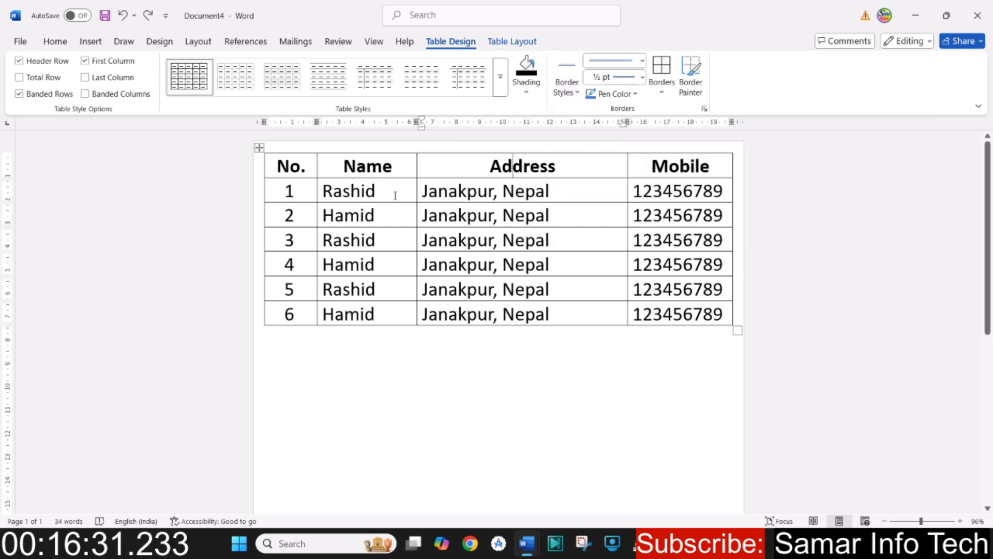
# - Try to apply the recently used blue double-line 3 pt border style to the header and first five data rows
pyautogui.moveTo(271, 160)
pyautogui.mouseDown()
pyautogui.moveTo(588, 218)
pyautogui.moveTo(655, 283)
pyautogui.mouseUp()
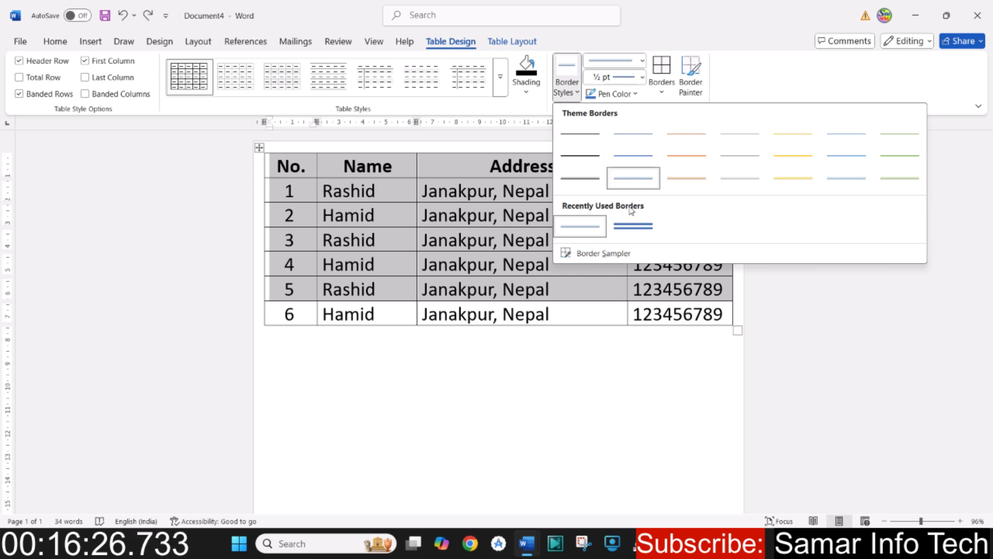
pyautogui.click(633, 225)
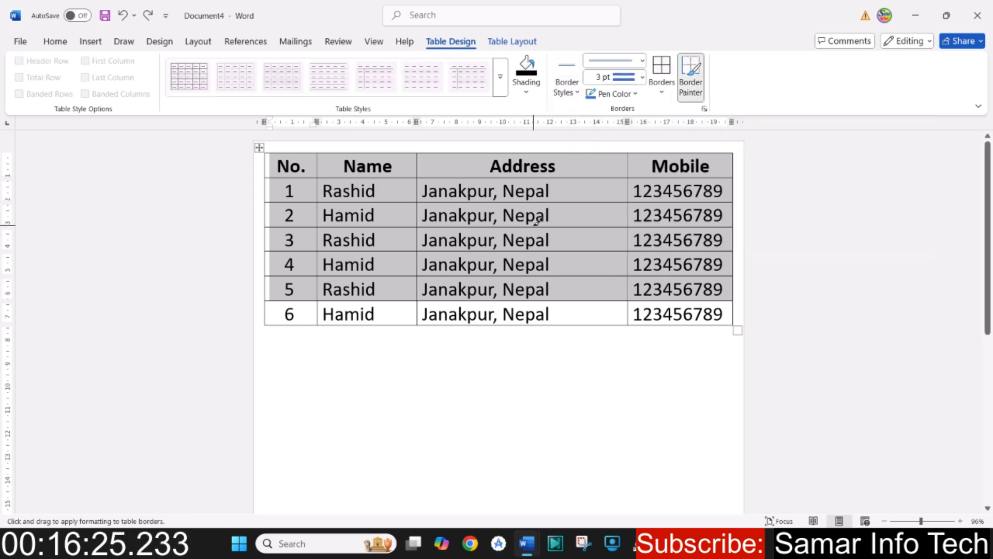
pyautogui.click(832, 355)
pyautogui.doubleClick(832, 355)
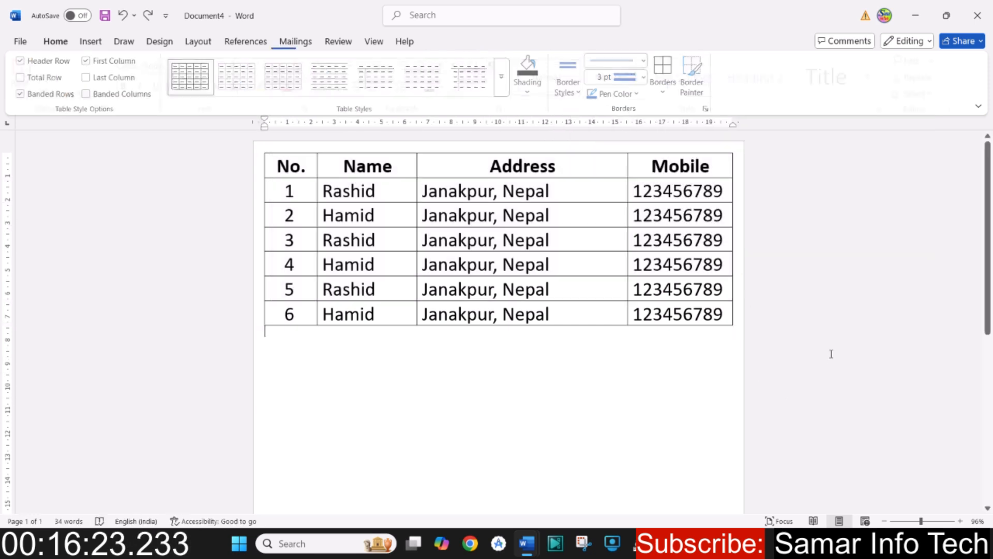
pyautogui.click(805, 375)
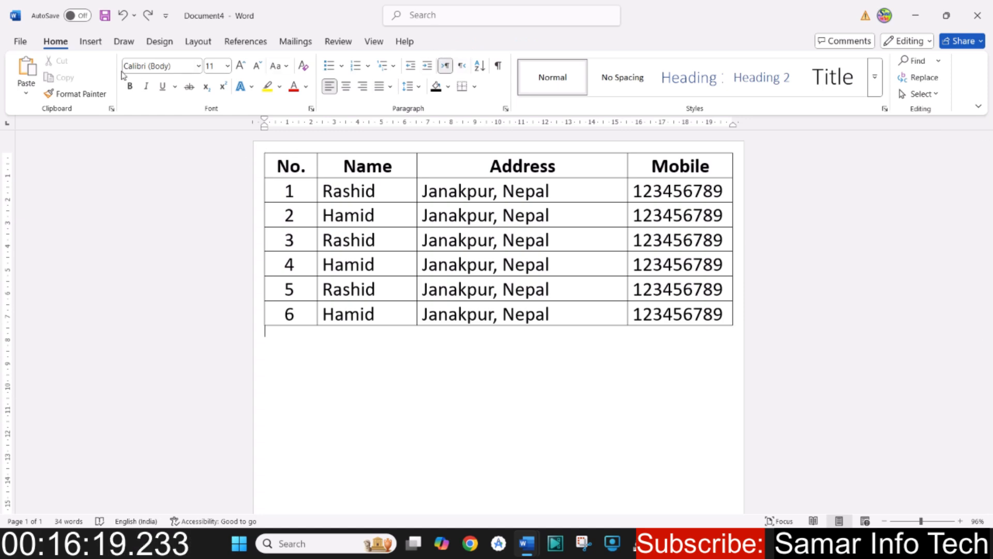
# - Paint the recently used blue double-line 3 pt border around all four sides of the third data row's Address cell
pyautogui.click(303, 166)
pyautogui.click(518, 42)
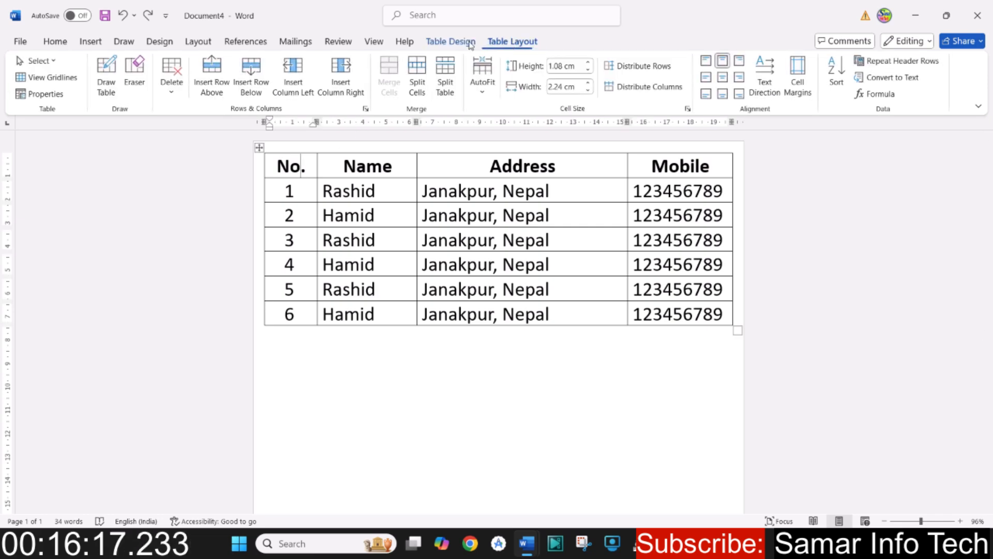
pyautogui.click(455, 43)
pyautogui.click(578, 101)
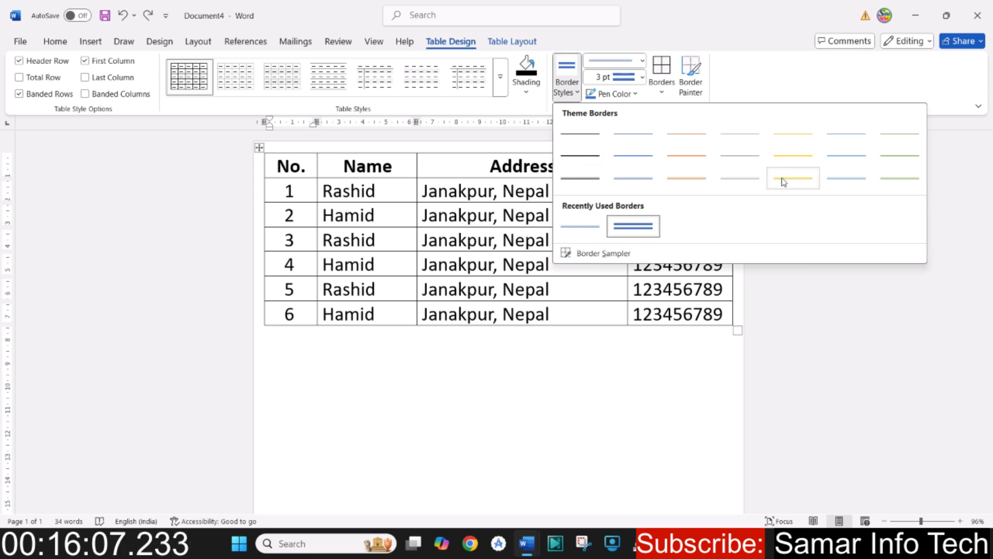
pyautogui.click(635, 228)
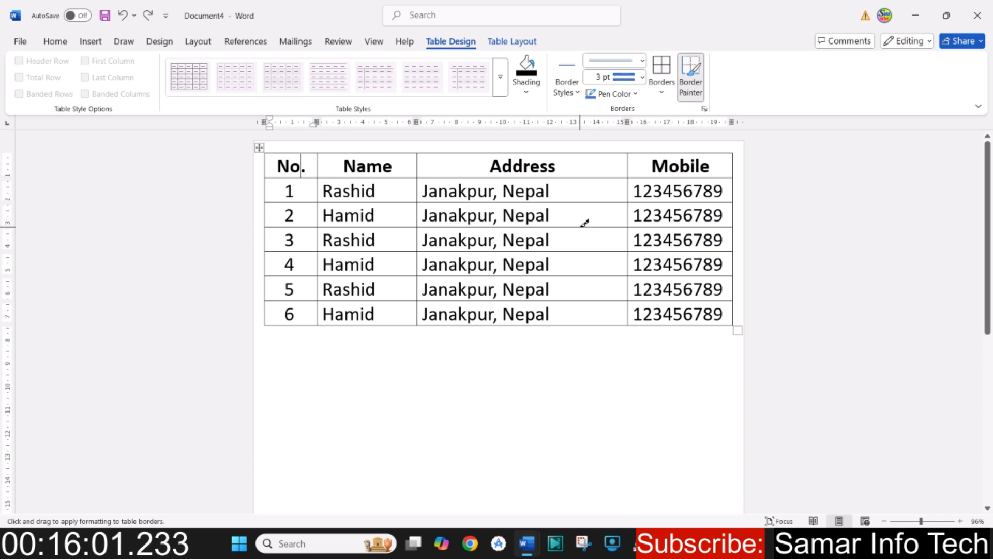
pyautogui.click(582, 227)
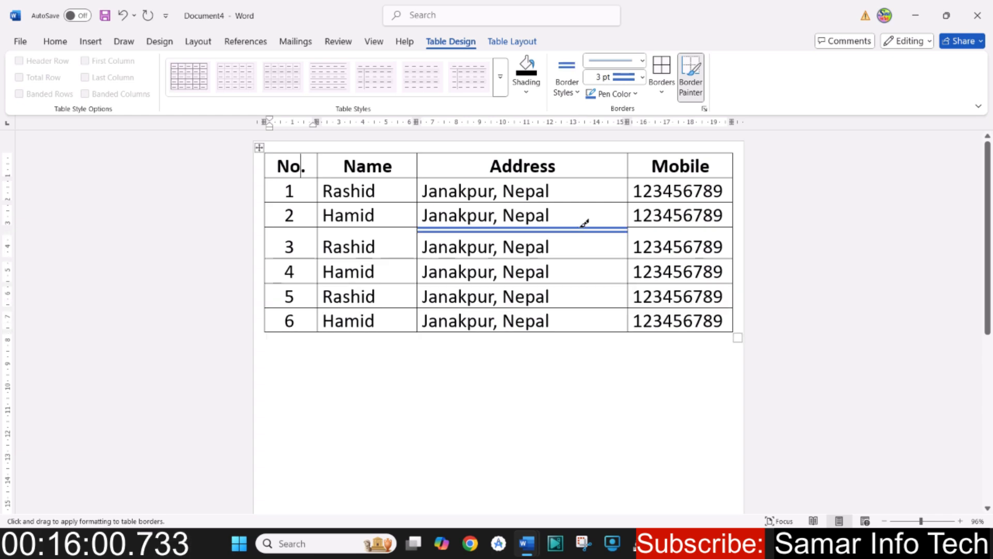
pyautogui.click(579, 257)
pyautogui.click(628, 245)
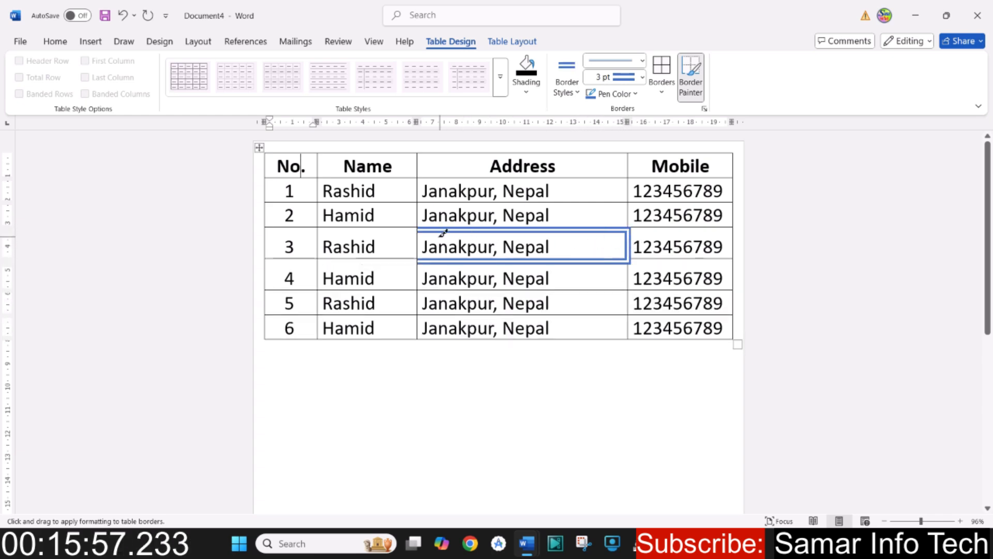
pyautogui.click(417, 245)
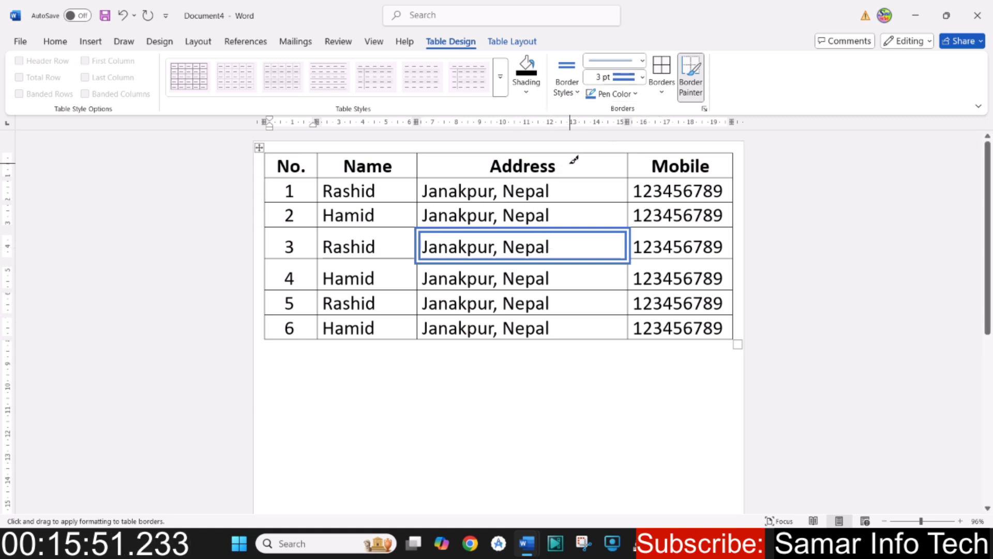
# - Undo the blue borders painted around the third data row's Address cell
pyautogui.hotkey('ctrl', 'z')
pyautogui.hotkey('ctrl', 'z')
pyautogui.hotkey('ctrl', 'z')
pyautogui.hotkey('ctrl', 'z')
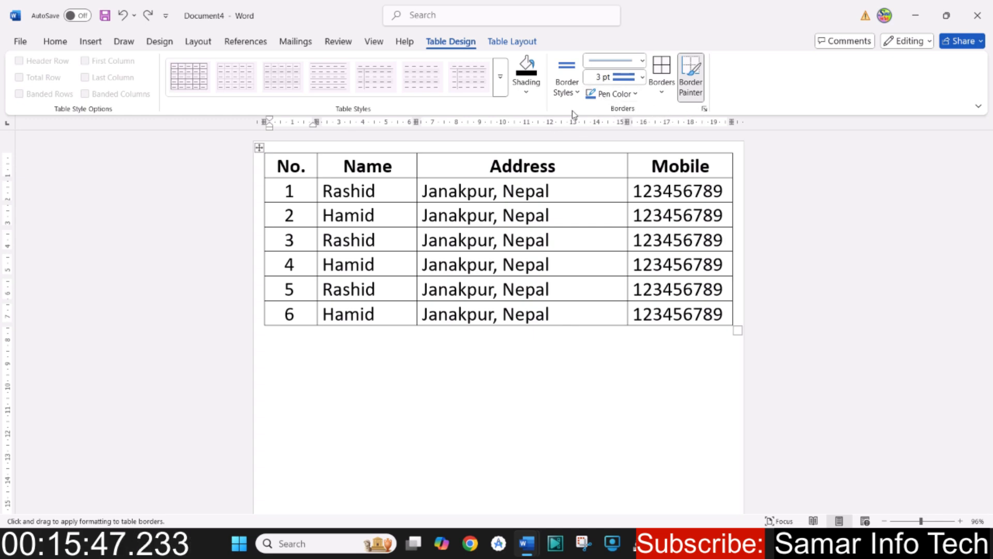
pyautogui.click(643, 60)
pyautogui.scroll(-2, 621, 336)
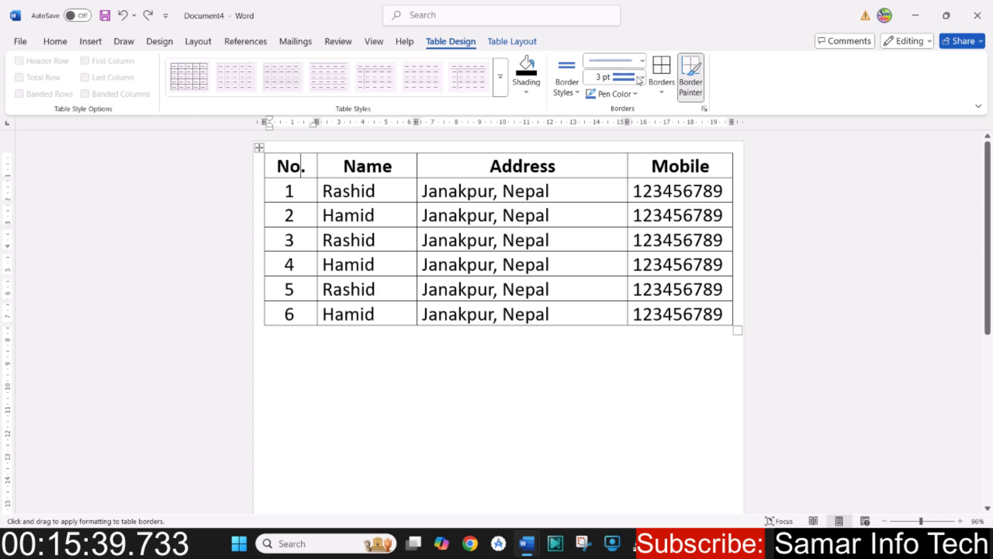
pyautogui.click(642, 78)
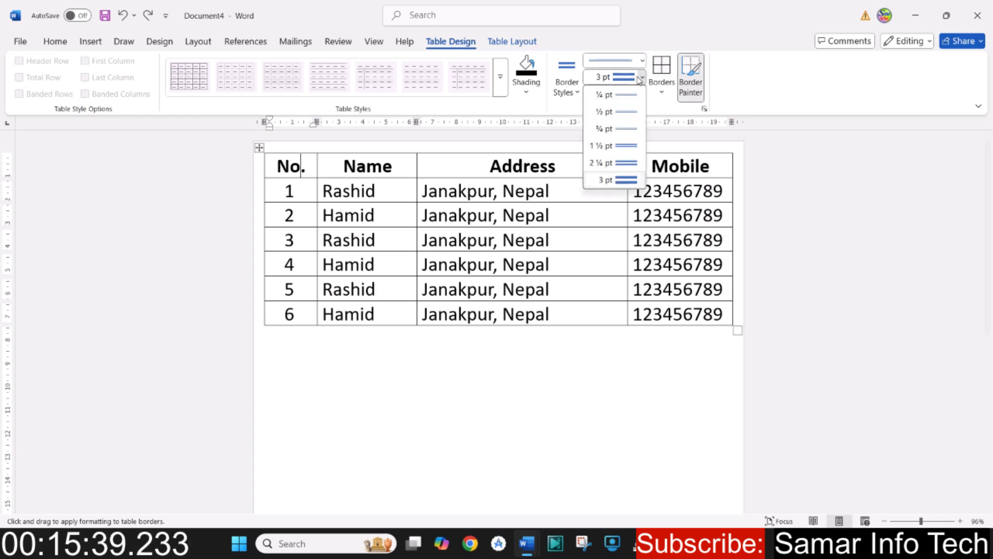
pyautogui.click(658, 23)
# - Set the pen color to red and paint the double 3 pt border around the fifth data row's Address cell
pyautogui.click(636, 94)
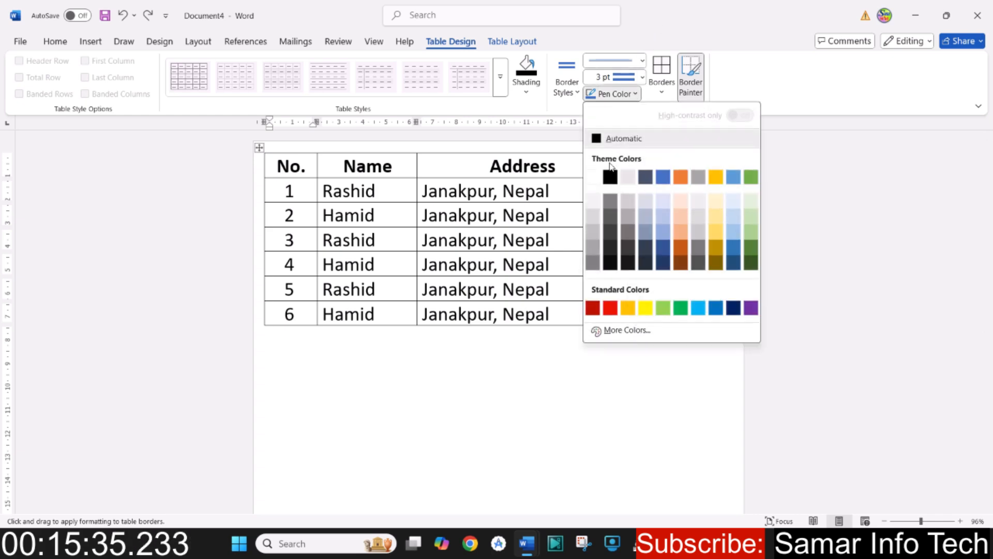
pyautogui.click(610, 308)
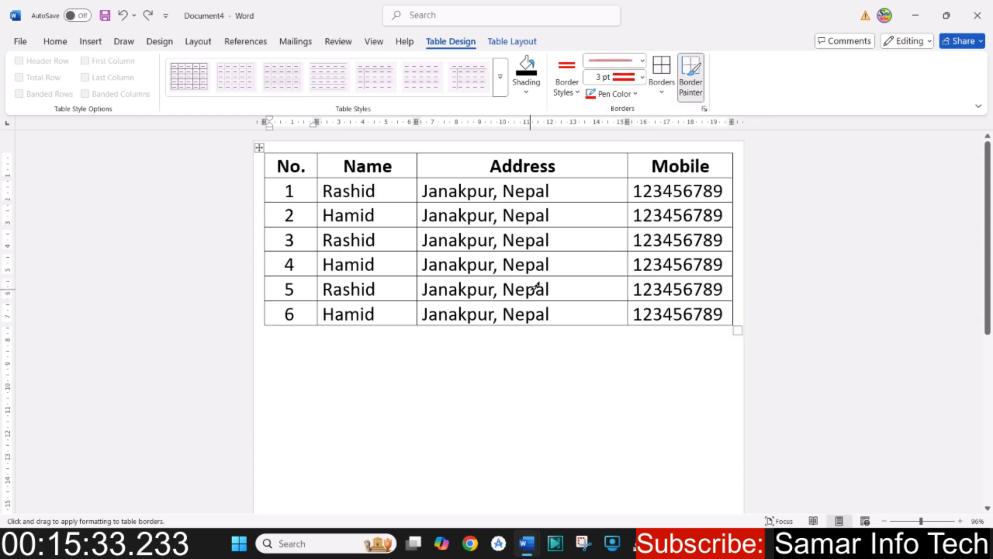
pyautogui.click(559, 277)
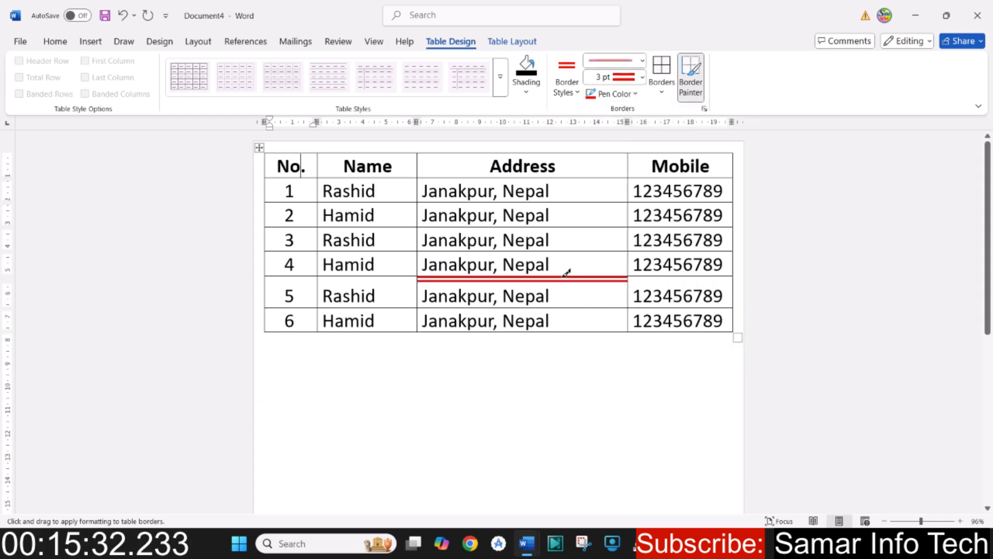
pyautogui.click(564, 308)
pyautogui.click(629, 290)
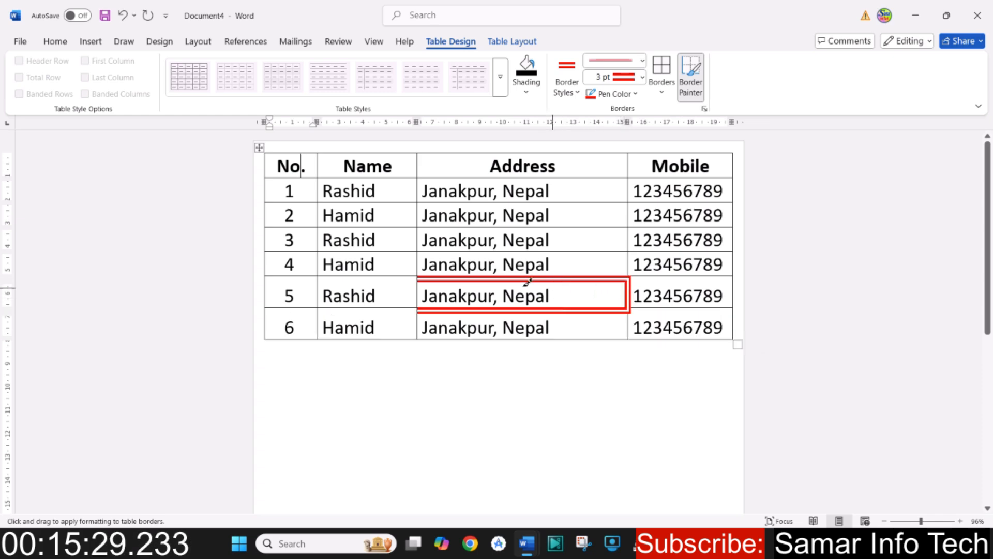
pyautogui.click(420, 286)
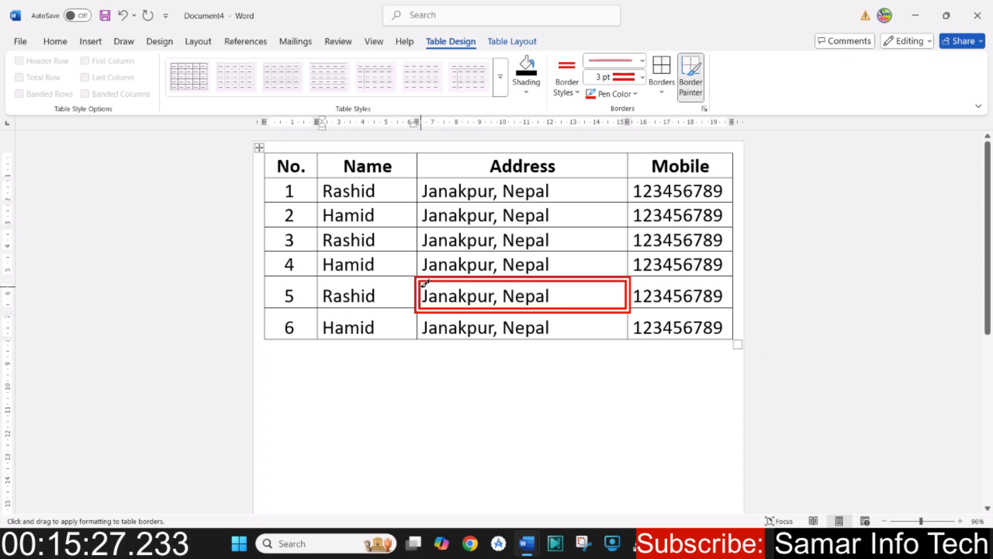
# - Undo the red borders painted around the fifth data row's Address cell
pyautogui.hotkey('ctrl', 'z')
pyautogui.hotkey('ctrl', 'z')
pyautogui.hotkey('ctrl', 'z')
pyautogui.hotkey('ctrl', 'z')
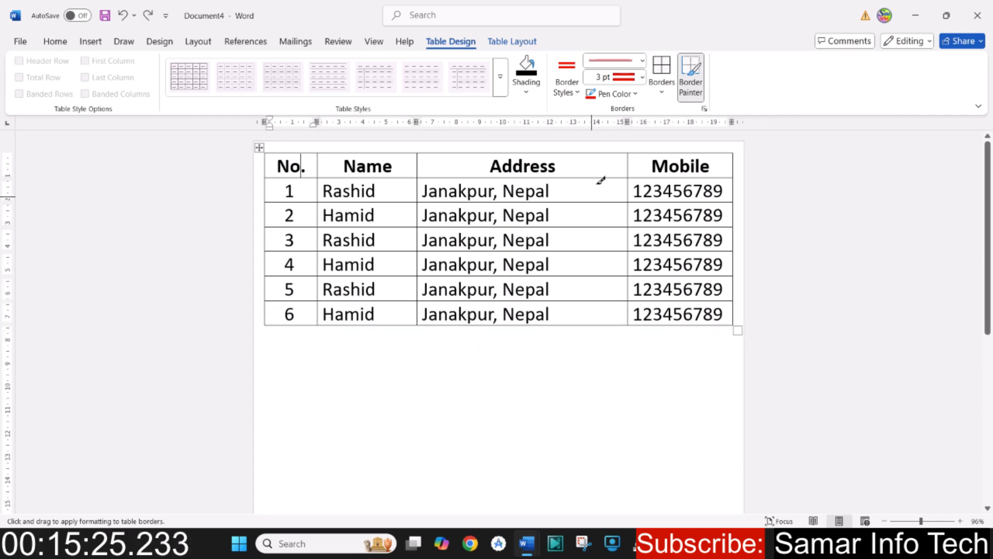
# - Set the border pen color to black
pyautogui.click(659, 94)
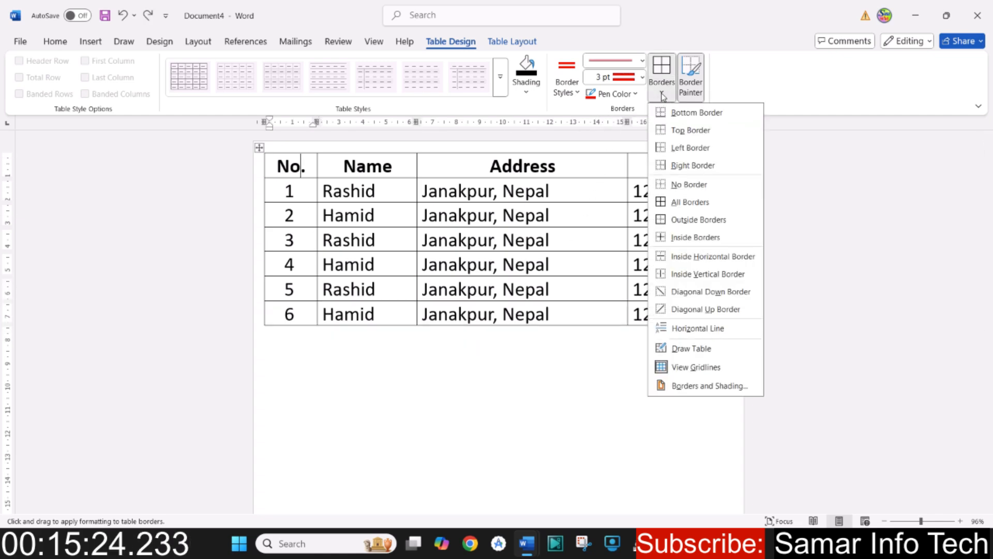
pyautogui.click(636, 94)
pyautogui.click(612, 176)
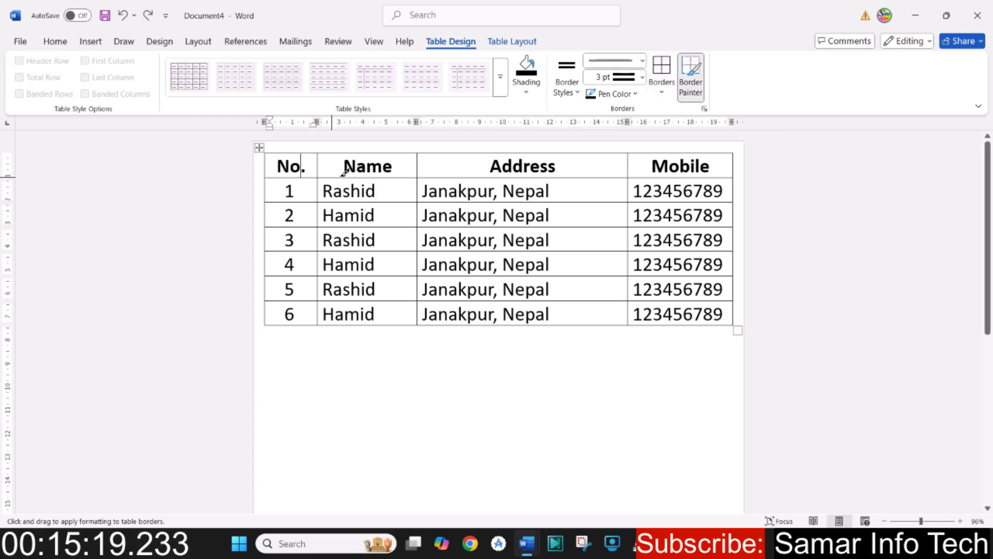
# - Apply the black double-line 3 pt style as outside borders to the whole table
pyautogui.click(664, 97)
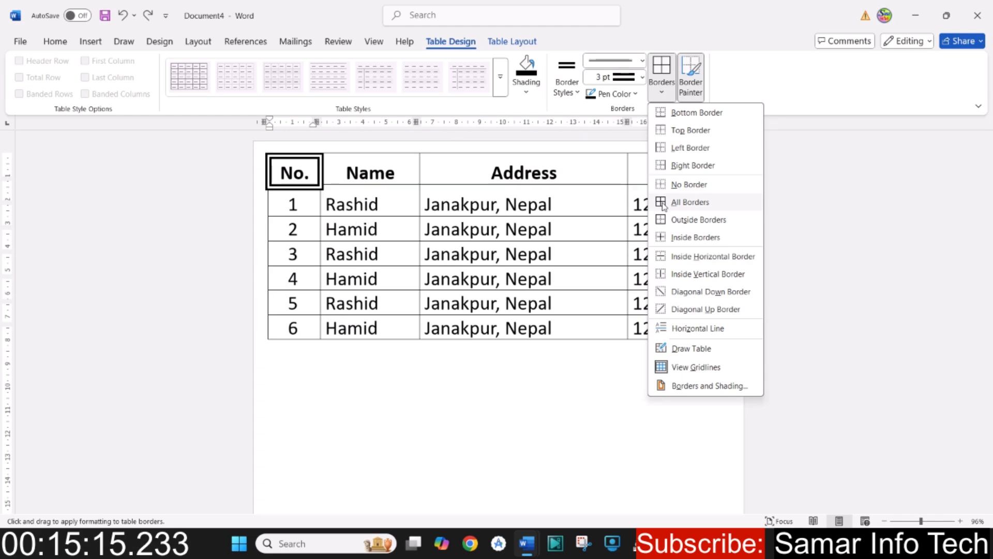
pyautogui.click(422, 242)
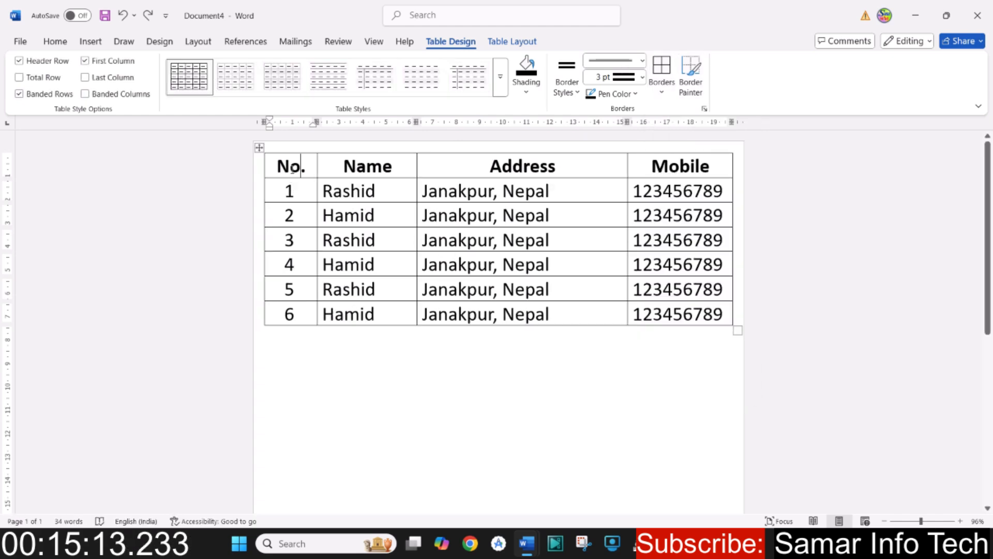
pyautogui.moveTo(286, 165)
pyautogui.mouseDown()
pyautogui.moveTo(555, 233)
pyautogui.moveTo(645, 307)
pyautogui.mouseUp()
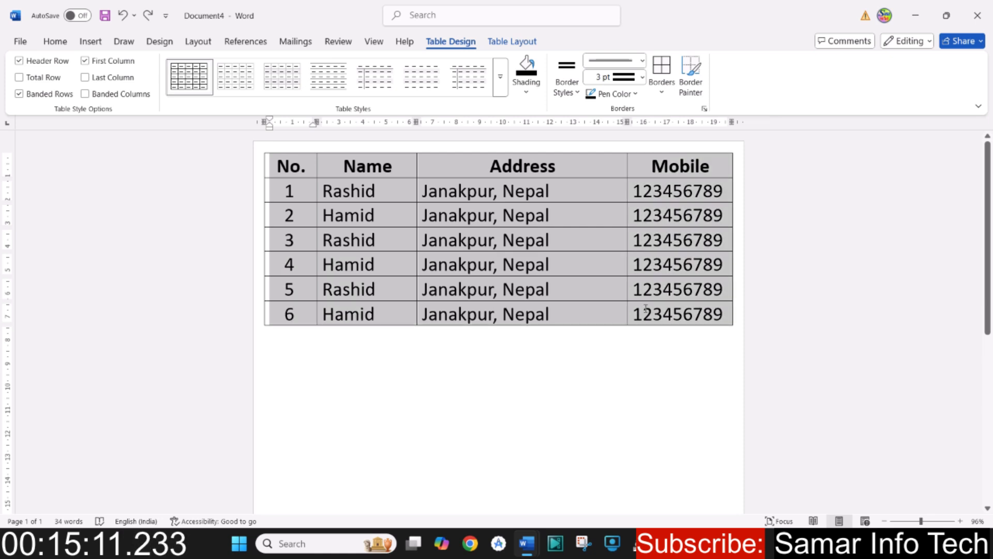
pyautogui.click(661, 93)
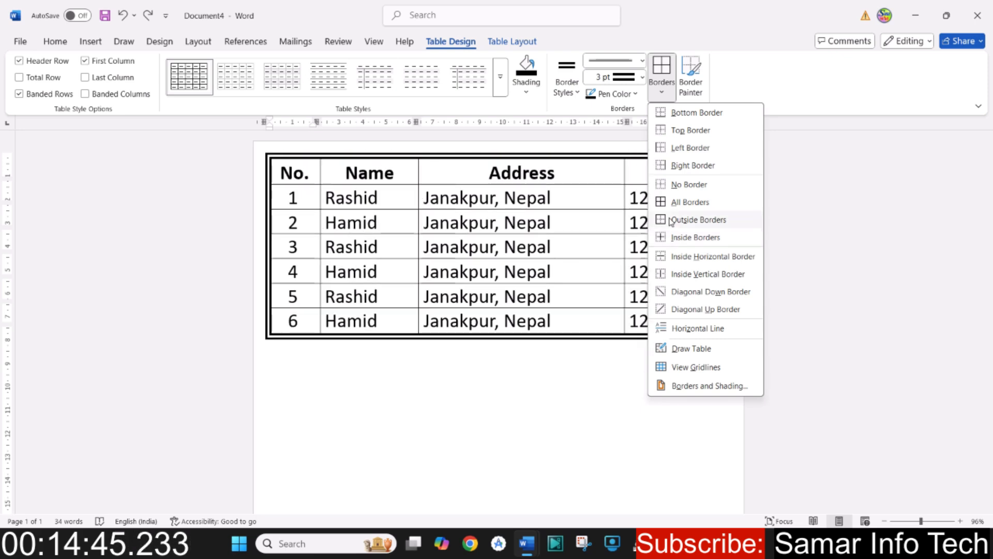
pyautogui.click(673, 220)
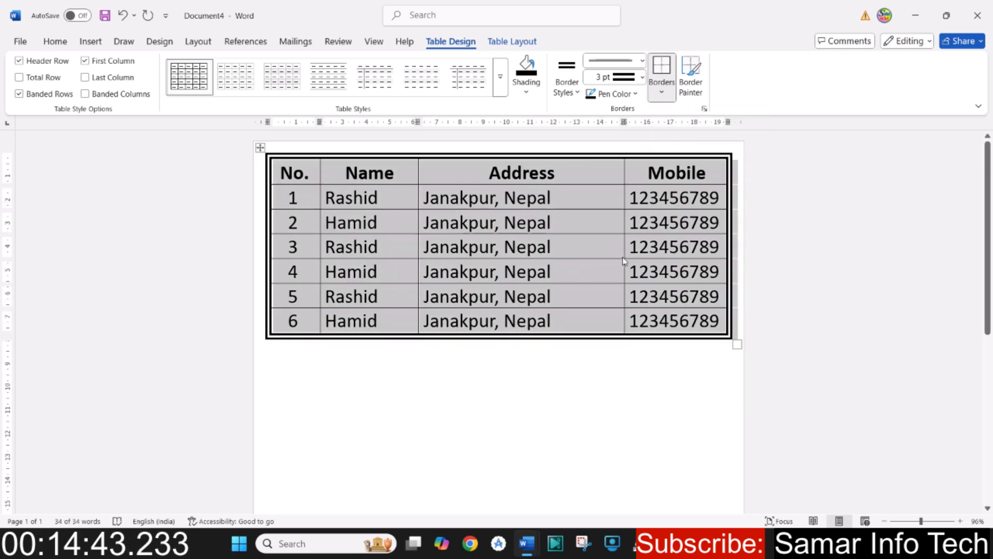
pyautogui.click(552, 248)
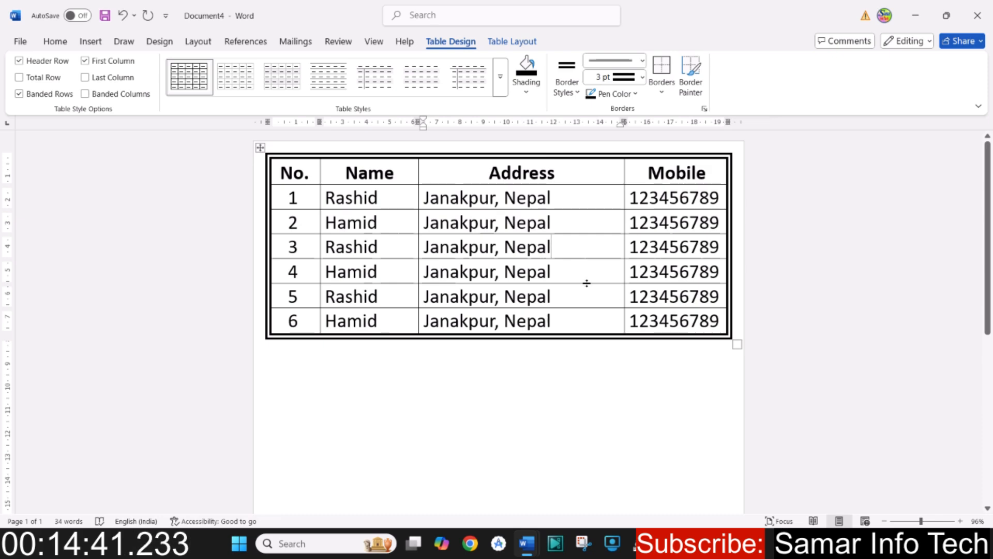
# - Try repainting parts of the table's outer border along the Address and Mobile columns with a ¼ pt double line
pyautogui.click(643, 77)
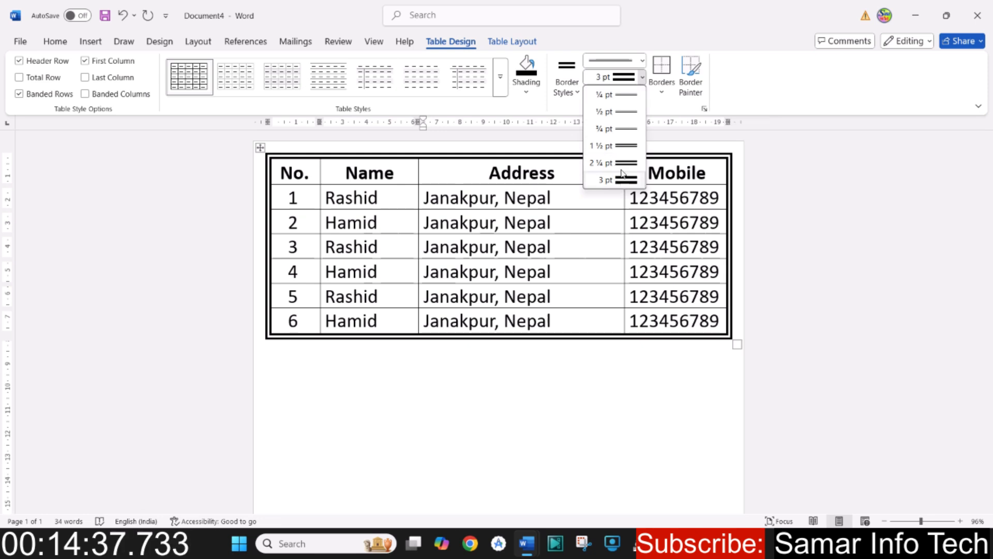
pyautogui.click(616, 94)
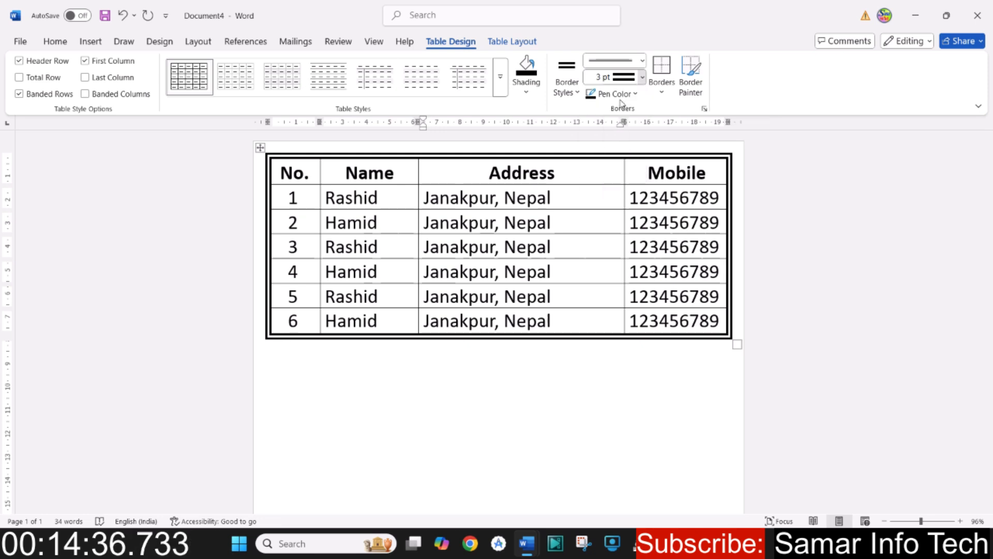
pyautogui.click(512, 153)
pyautogui.click(553, 337)
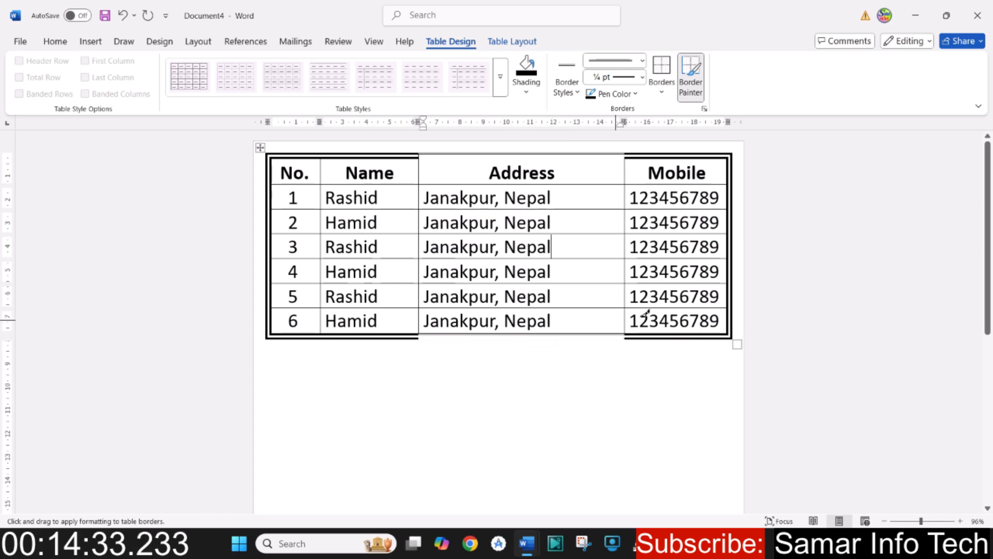
pyautogui.click(730, 269)
pyautogui.click(714, 154)
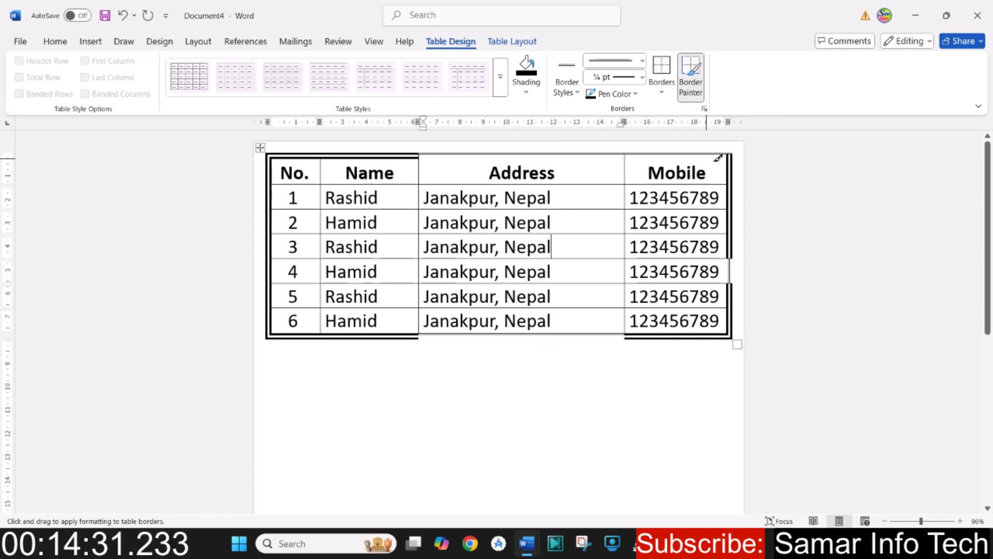
pyautogui.click(732, 170)
pyautogui.click(733, 220)
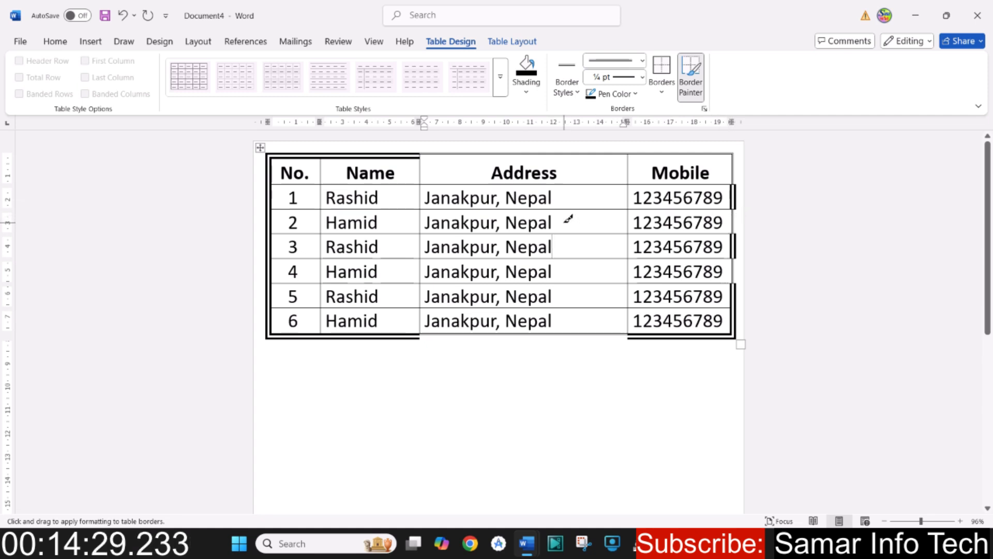
pyautogui.hotkey('ctrl', 'z')
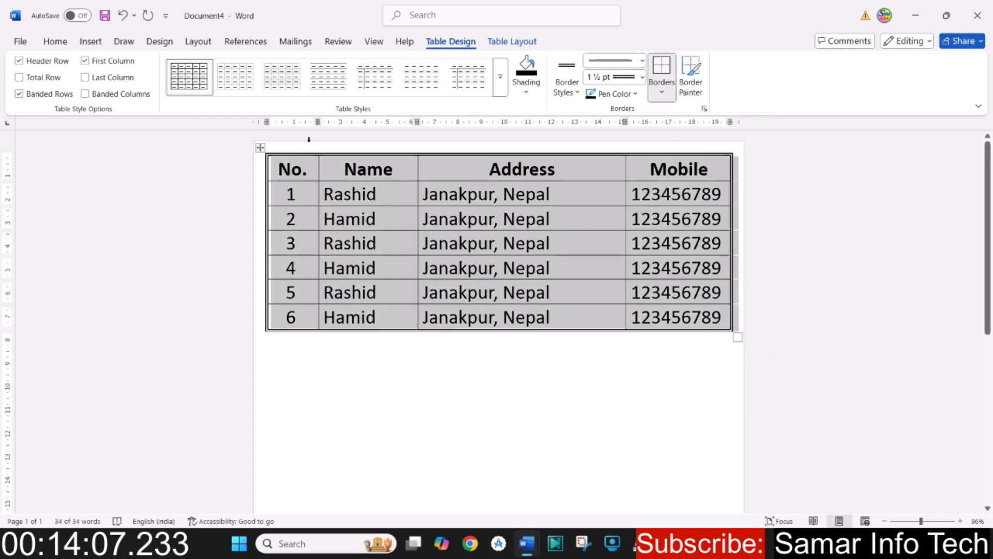
# - Apply a single solid black line at 4 ½ pt as the outside border of the whole table
pyautogui.click(643, 62)
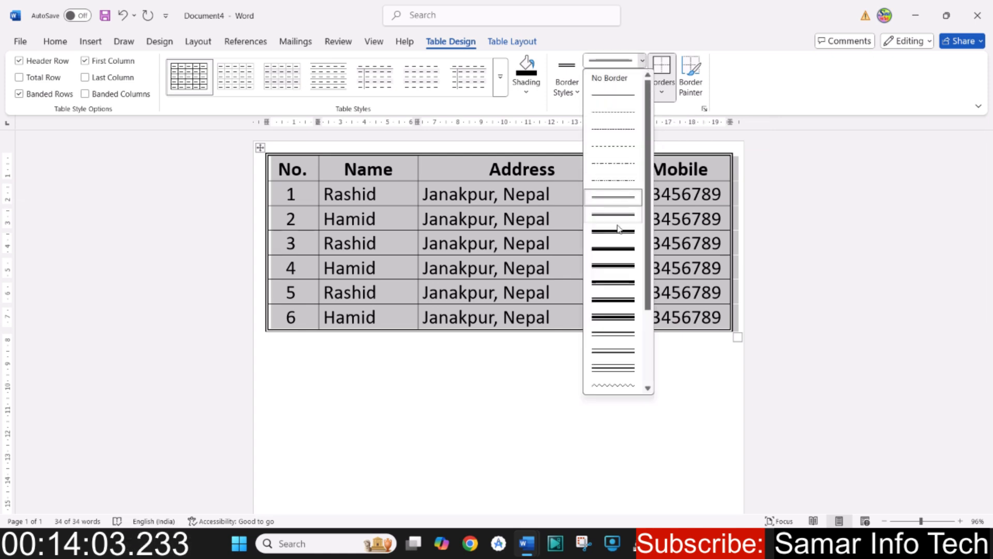
pyautogui.scroll(-3, 613, 264)
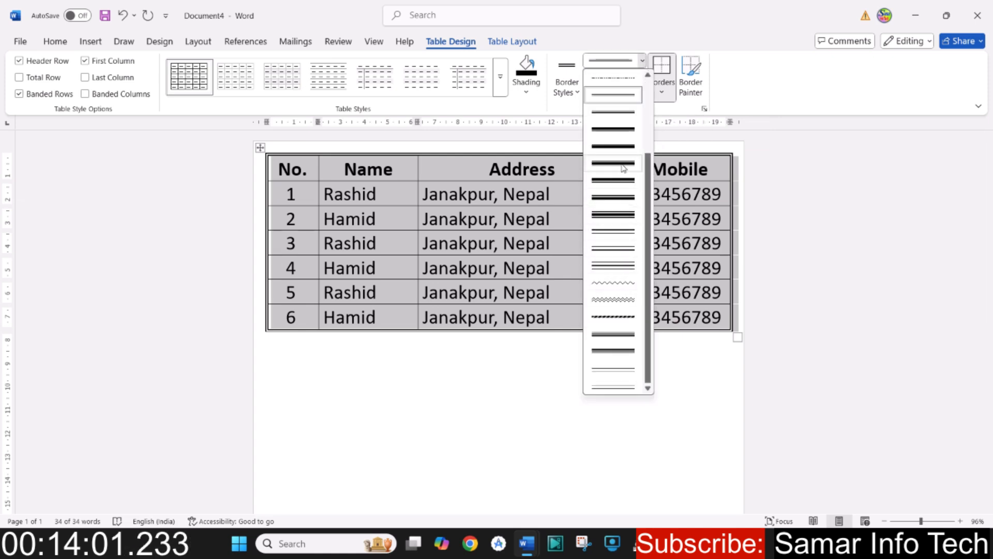
pyautogui.scroll(3, 625, 133)
pyautogui.click(623, 103)
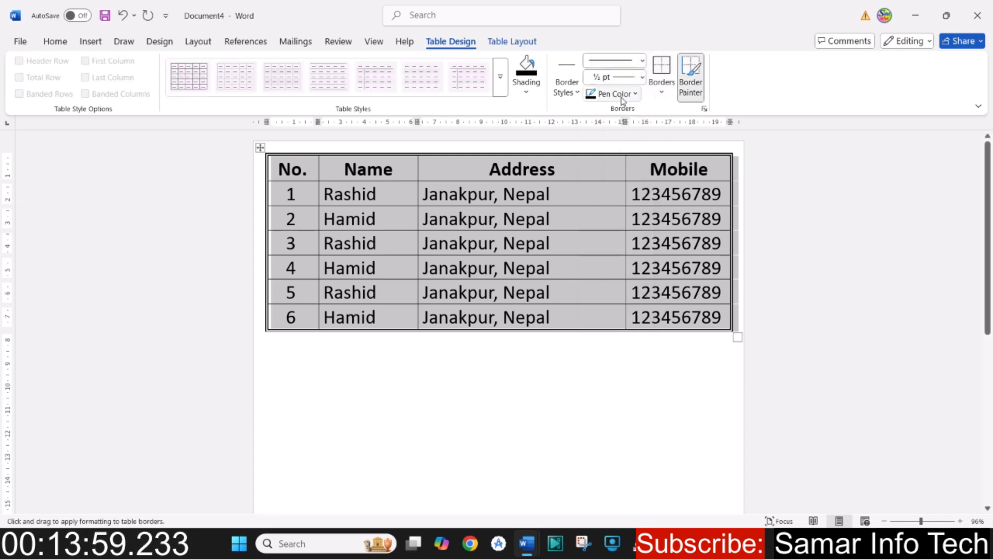
pyautogui.click(643, 77)
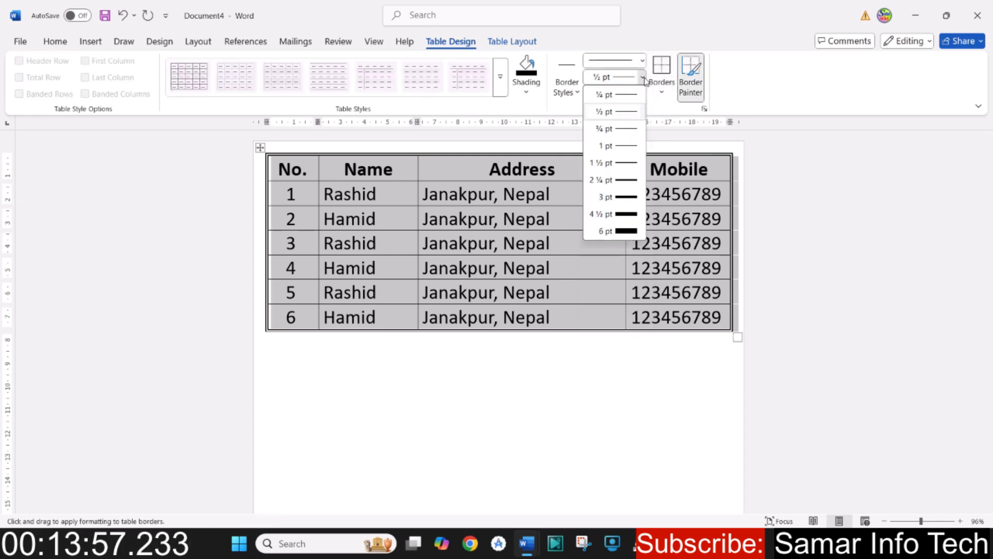
pyautogui.click(621, 213)
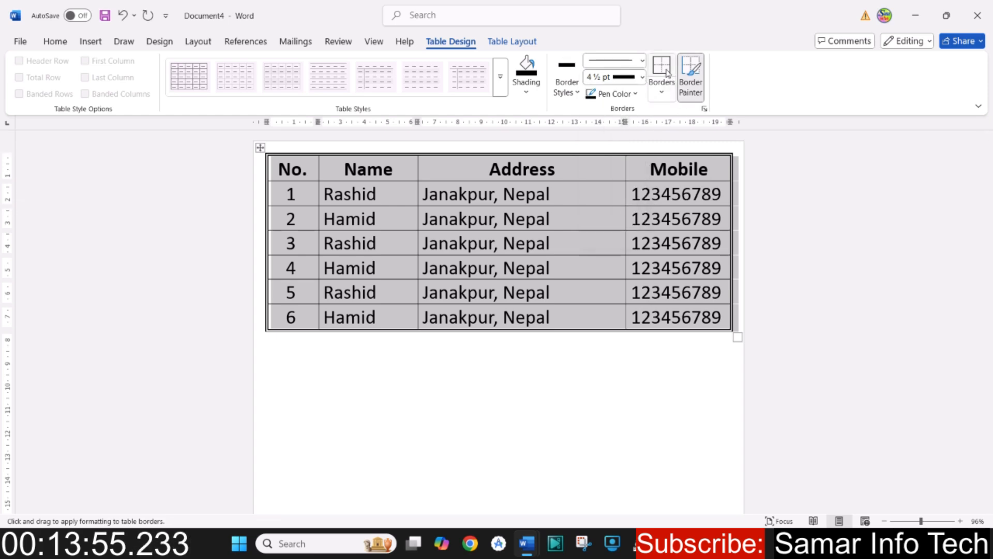
pyautogui.click(667, 71)
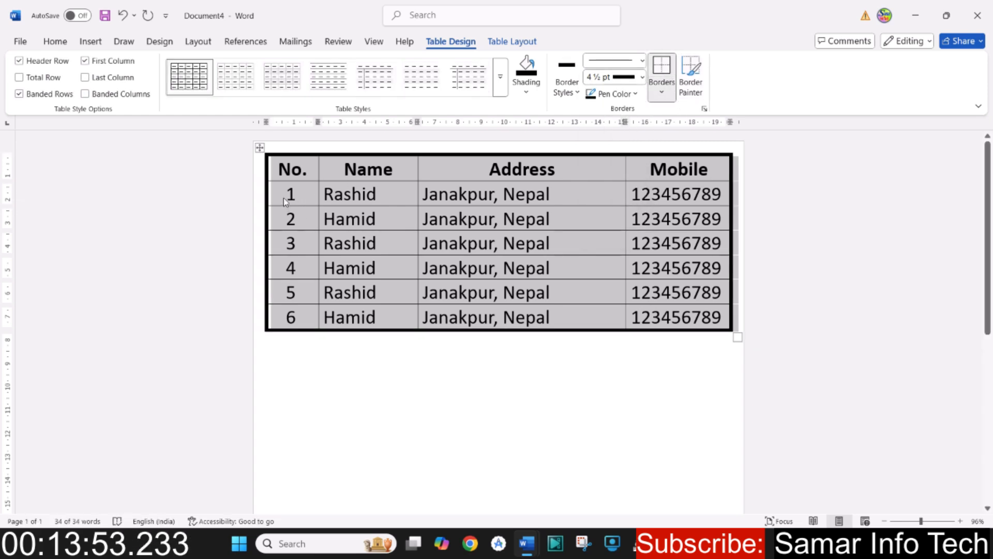
# - Set up borders on all cells of the table using the thin-thick-thin small-gap line style
pyautogui.click(284, 198)
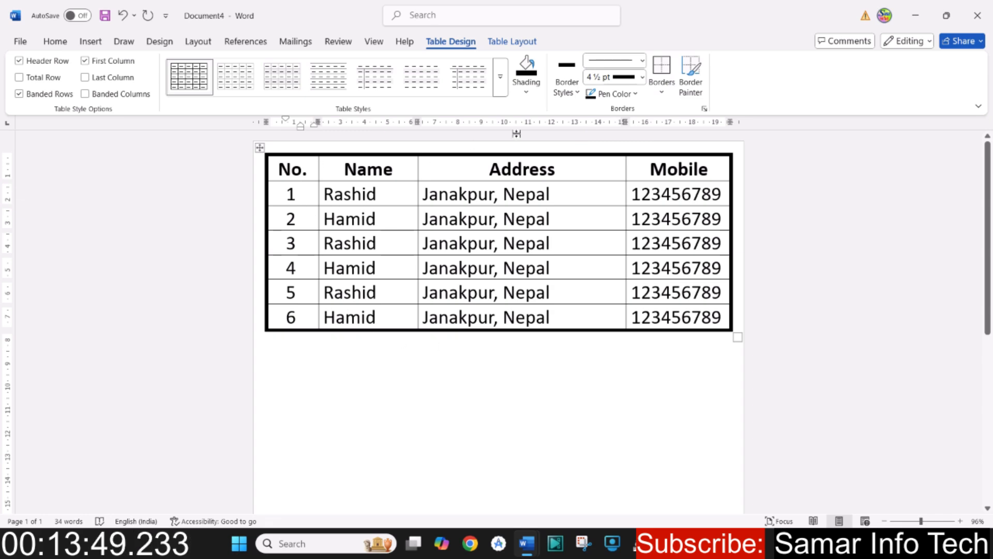
pyautogui.click(703, 110)
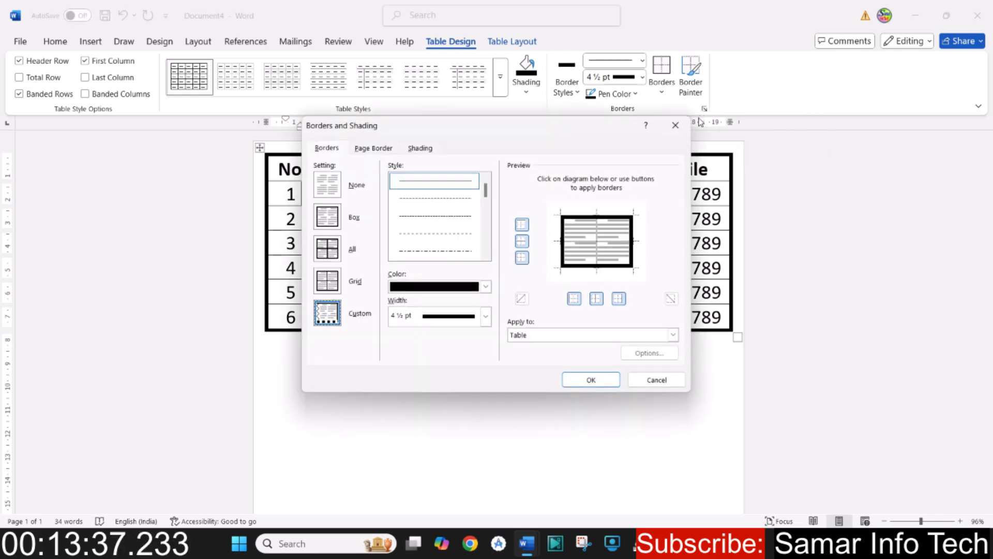
pyautogui.moveTo(686, 145); pyautogui.dragTo(738, 127)
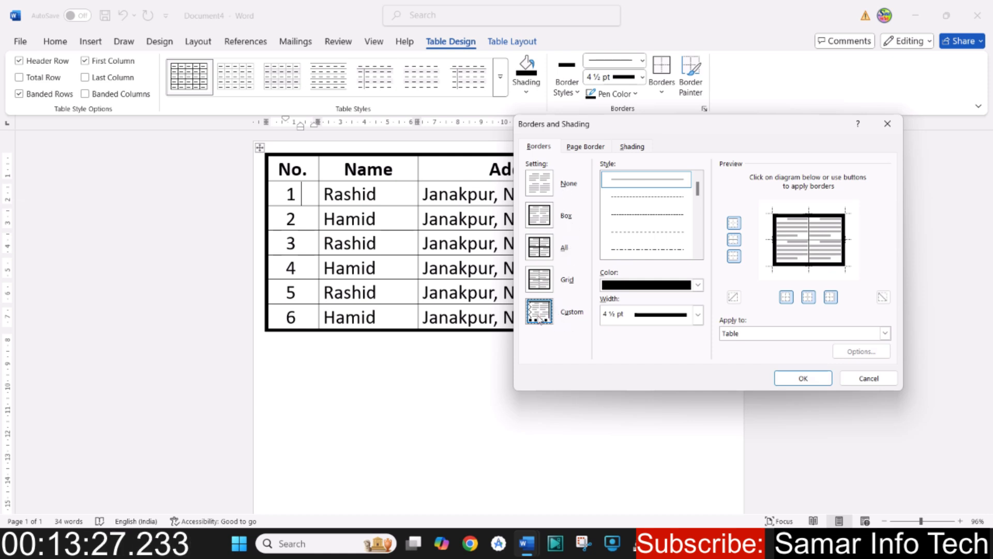
pyautogui.scroll(-4, 674, 233)
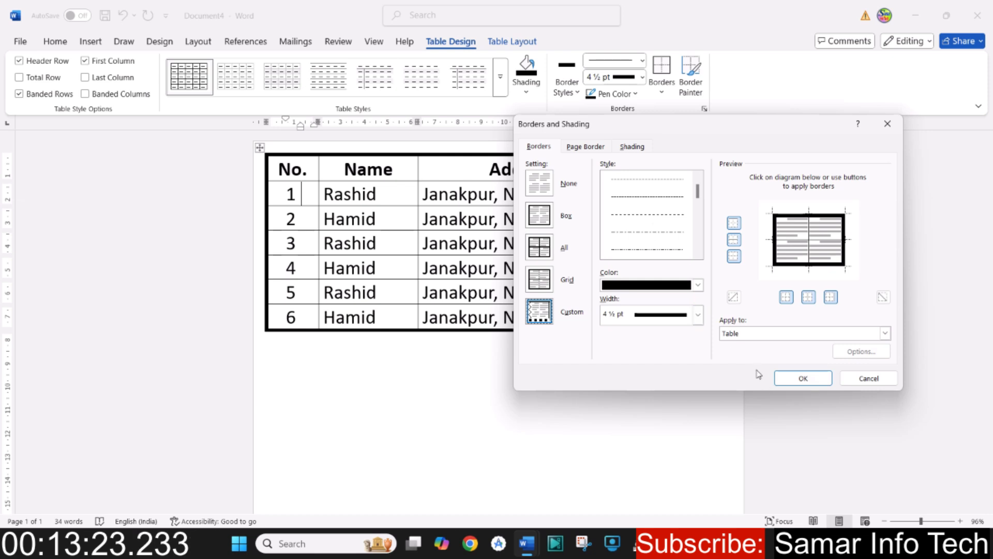
pyautogui.click(545, 253)
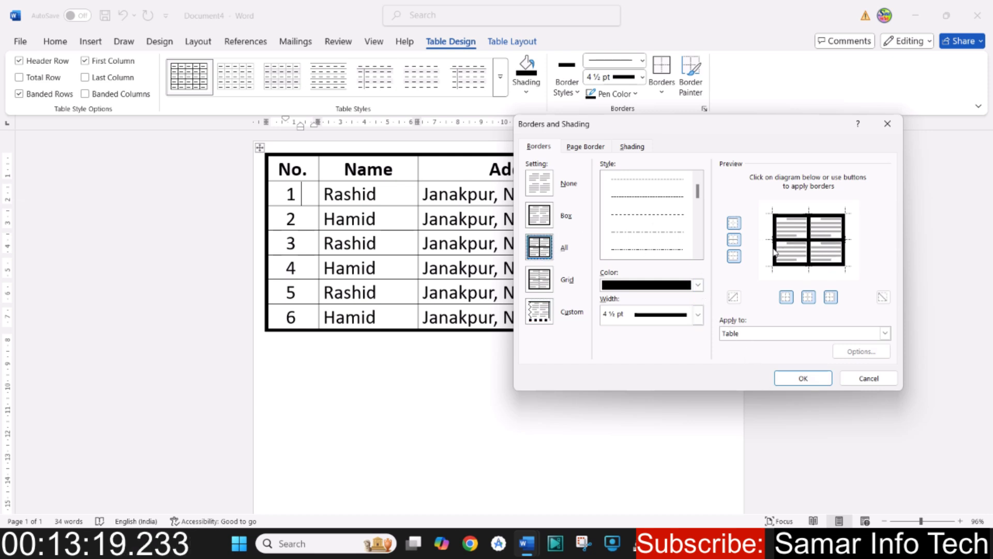
pyautogui.scroll(-4, 652, 233)
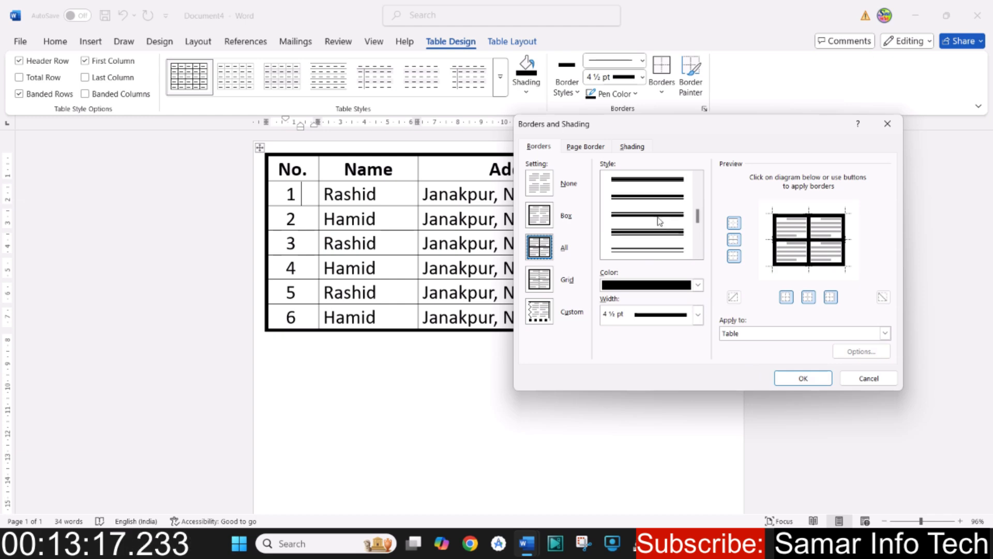
pyautogui.click(659, 182)
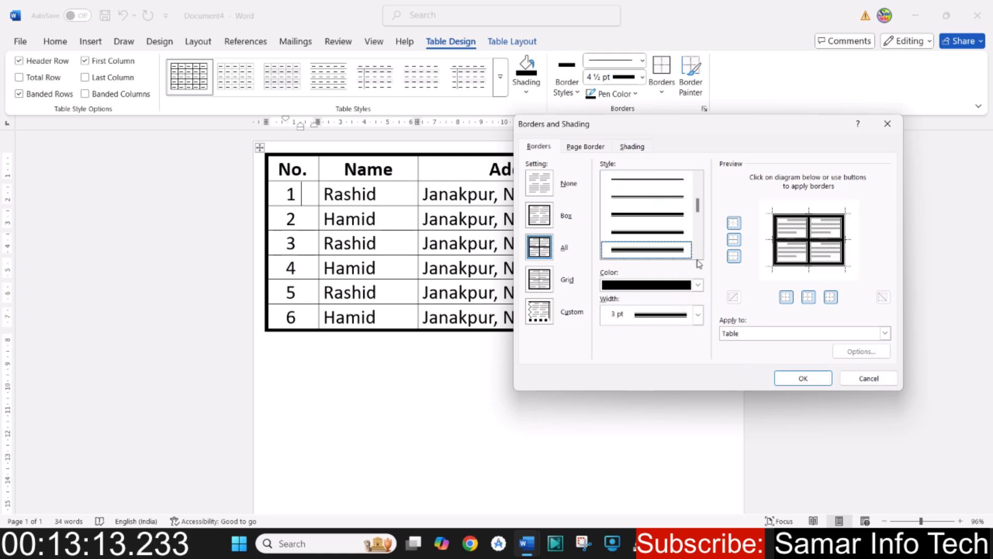
# - Set the color of all the table's borders to red and their width to 6 pt, and apply them
pyautogui.click(696, 286)
pyautogui.click(628, 471)
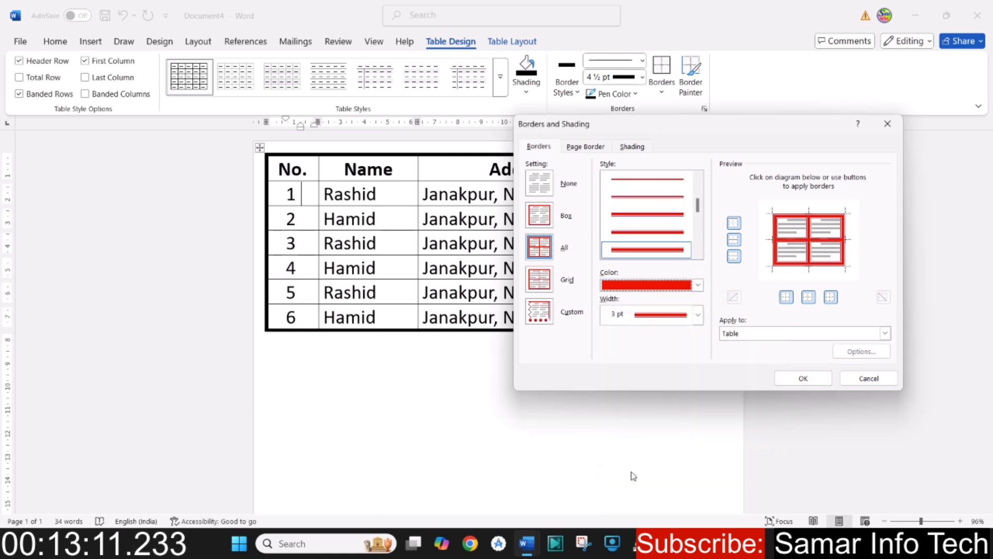
pyautogui.click(698, 314)
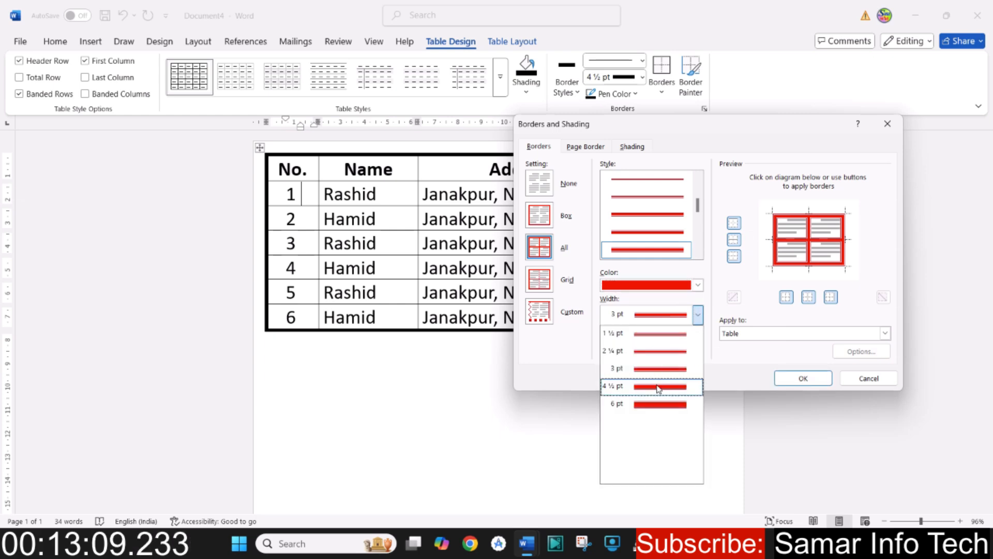
pyautogui.click(656, 409)
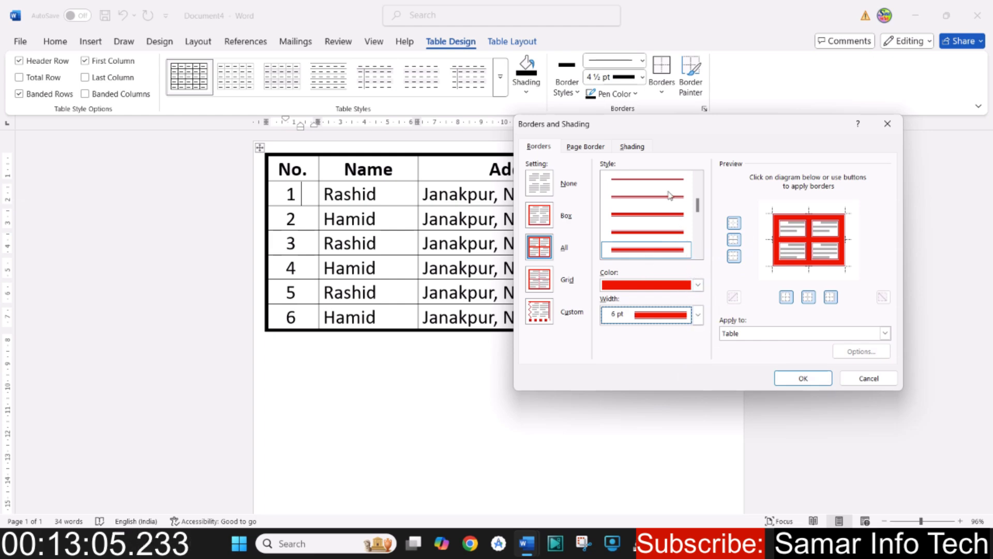
pyautogui.click(802, 379)
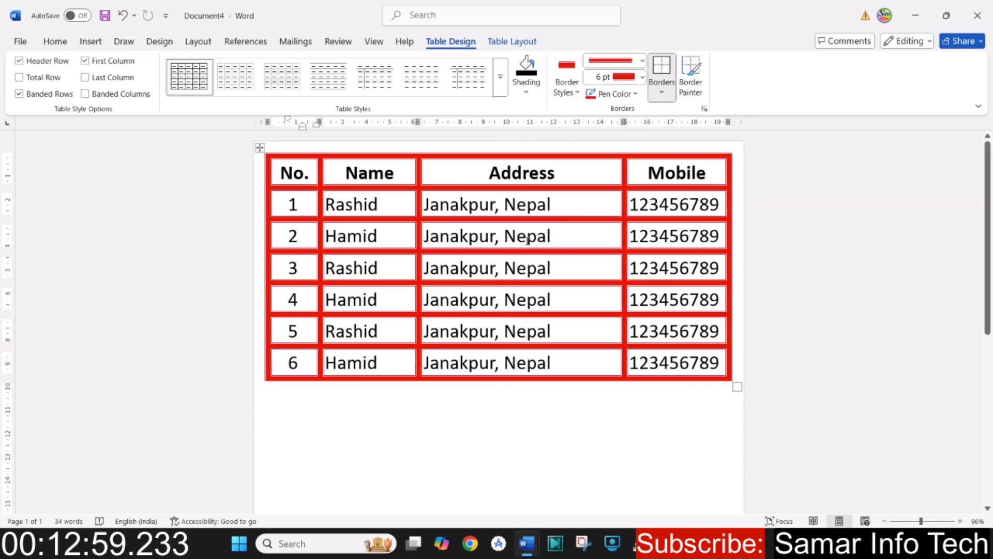
# - Undo the table's border changes back to the plain thin single-line grid
pyautogui.click(705, 108)
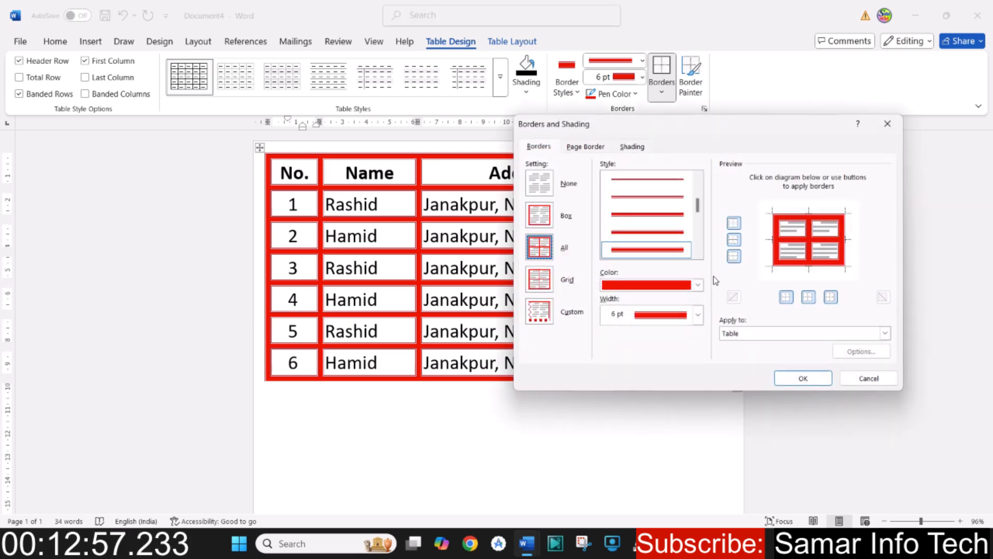
pyautogui.click(869, 380)
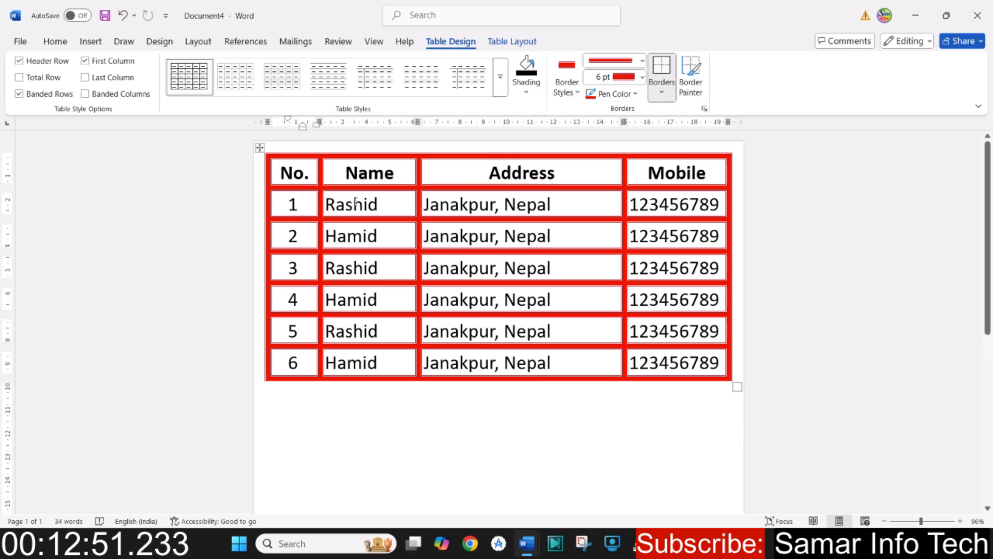
pyautogui.hotkey('ctrl', 'z')
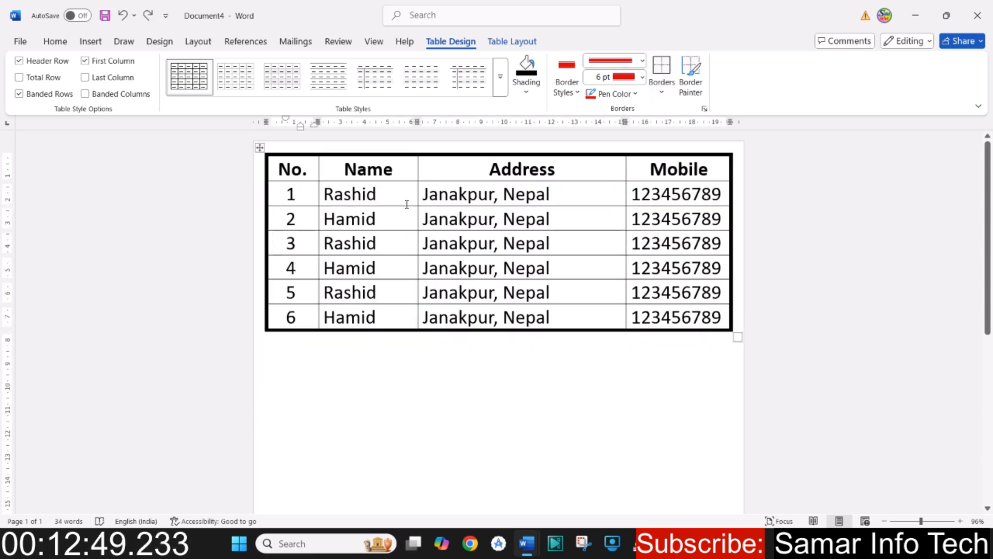
pyautogui.hotkey('ctrl', 'z')
pyautogui.hotkey('ctrl', 'z')
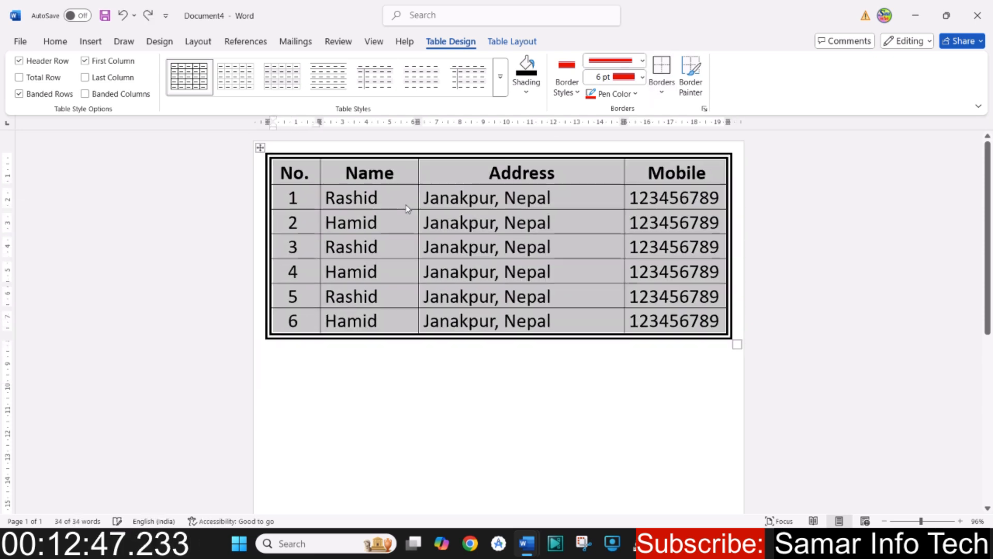
pyautogui.hotkey('ctrl', 'z')
pyautogui.click(461, 216)
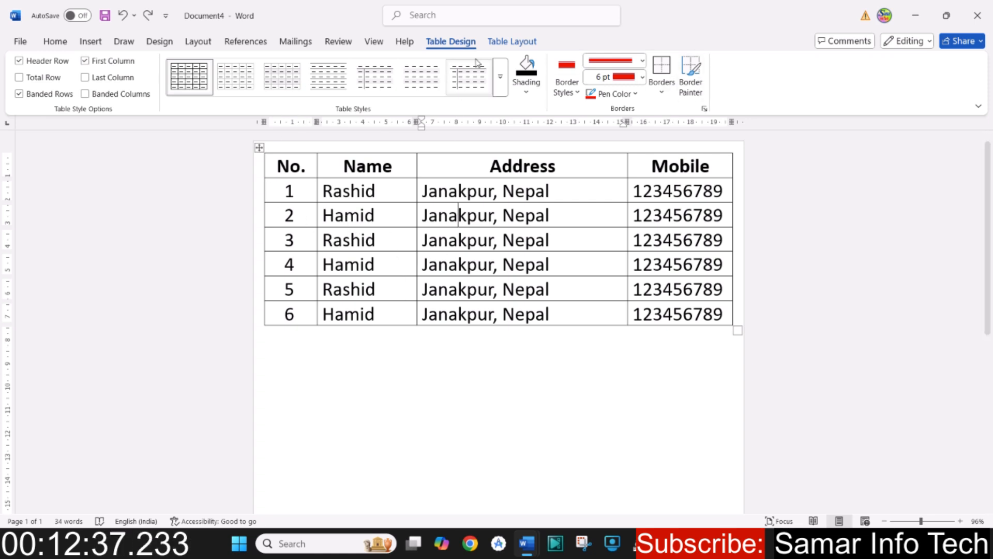
# - Enlarge the whole table so its rows are about 2.18 cm high and it extends to the page's right edge
pyautogui.click(514, 41)
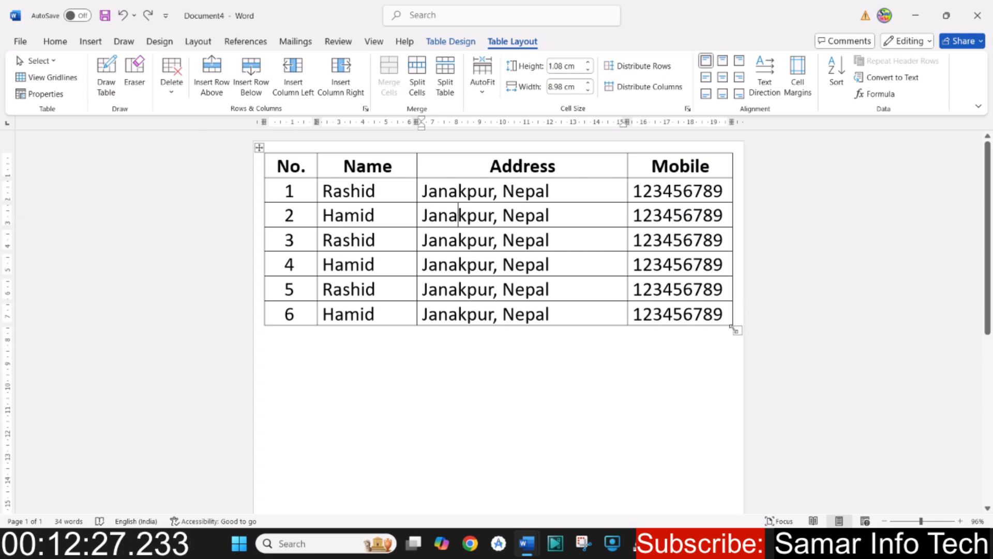
pyautogui.moveTo(735, 332); pyautogui.dragTo(738, 410)
pyautogui.scroll(-3, 671, 419)
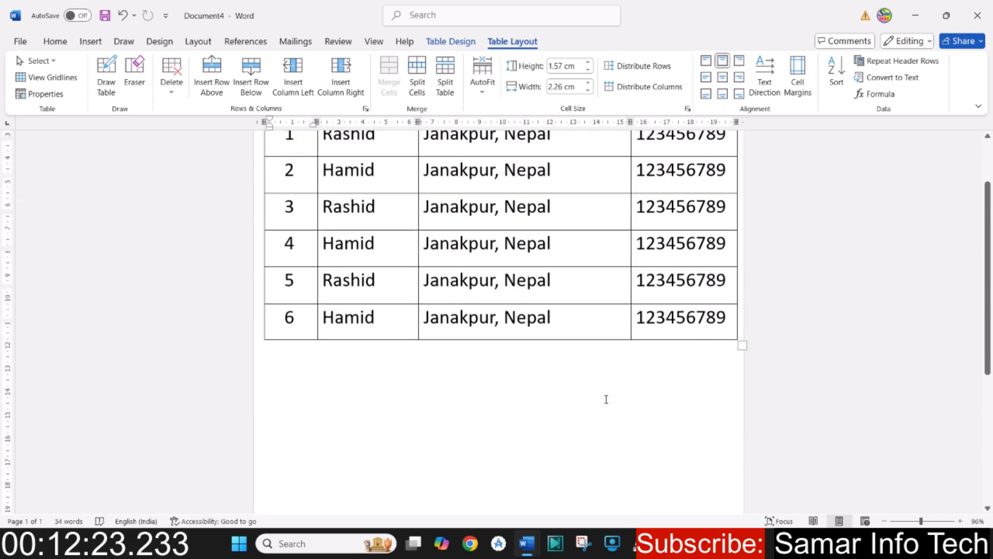
pyautogui.moveTo(743, 327); pyautogui.dragTo(751, 420)
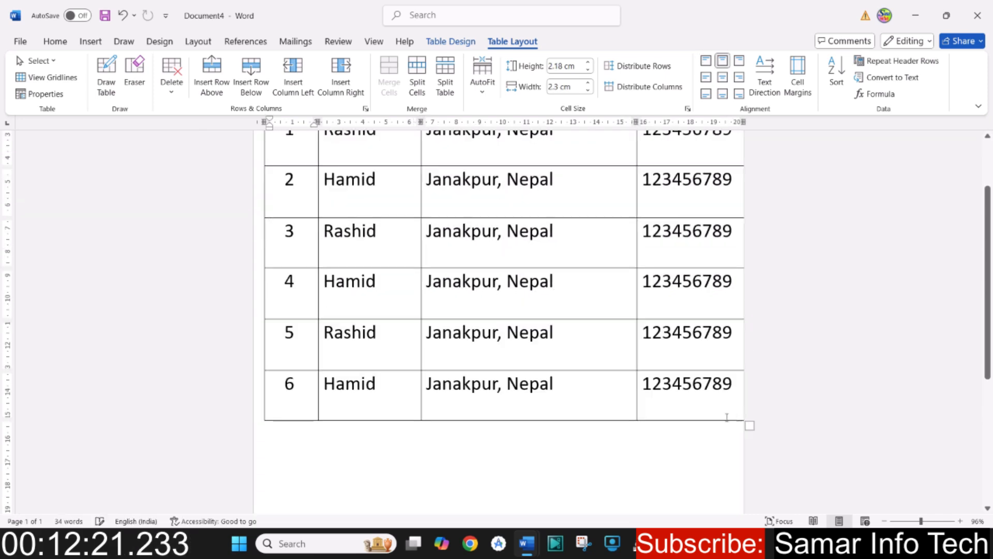
pyautogui.scroll(3, 583, 396)
pyautogui.scroll(-3, 583, 397)
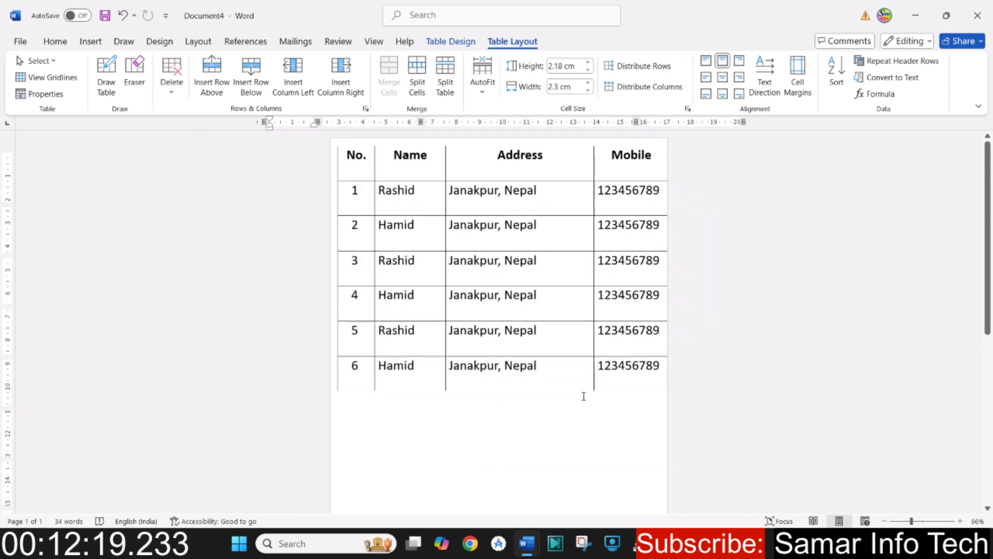
pyautogui.click(528, 336)
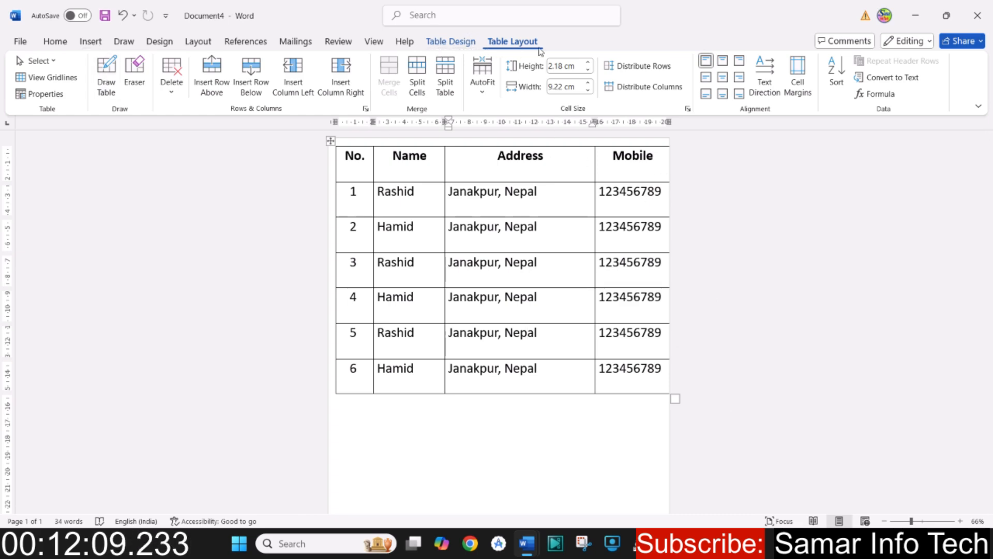
pyautogui.click(477, 47)
pyautogui.click(514, 44)
pyautogui.click(458, 420)
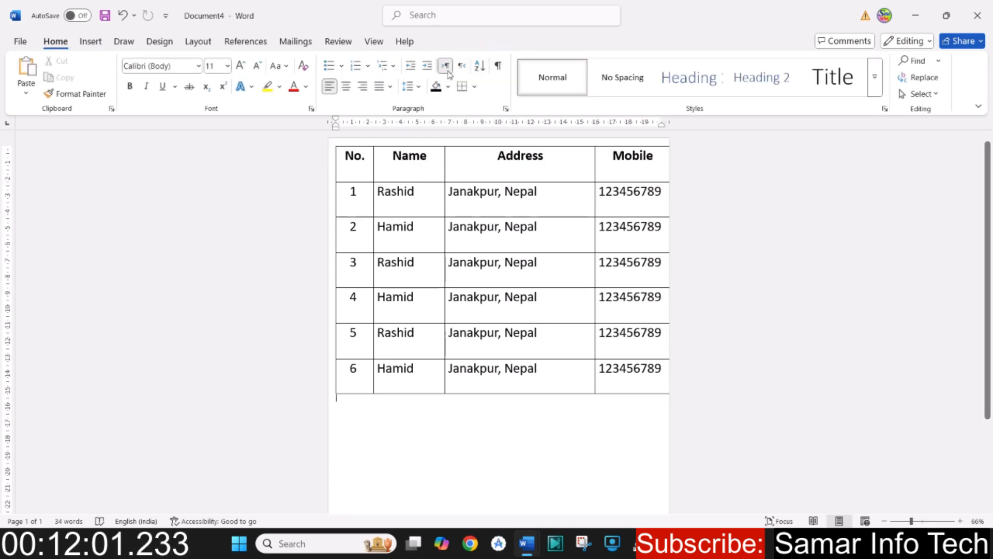
pyautogui.click(402, 193)
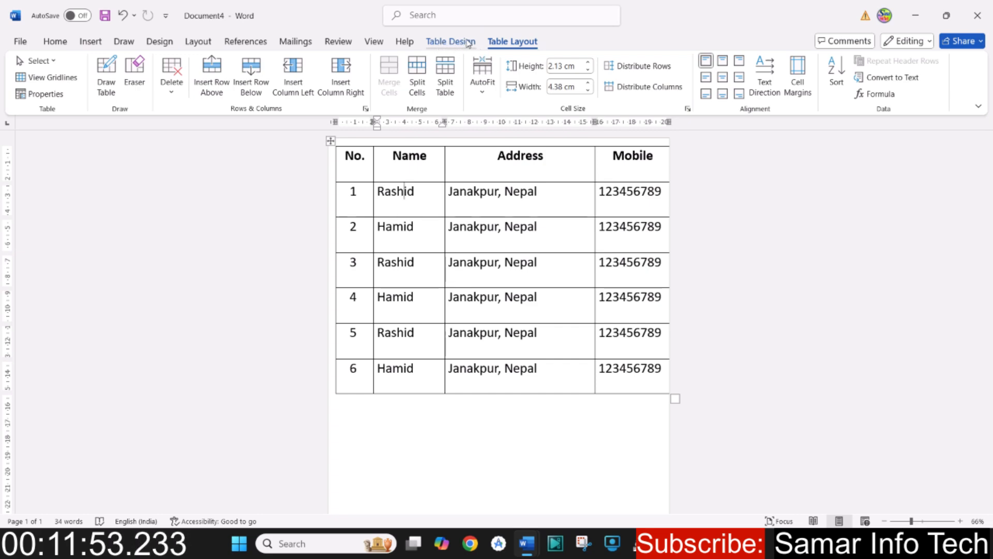
pyautogui.click(403, 430)
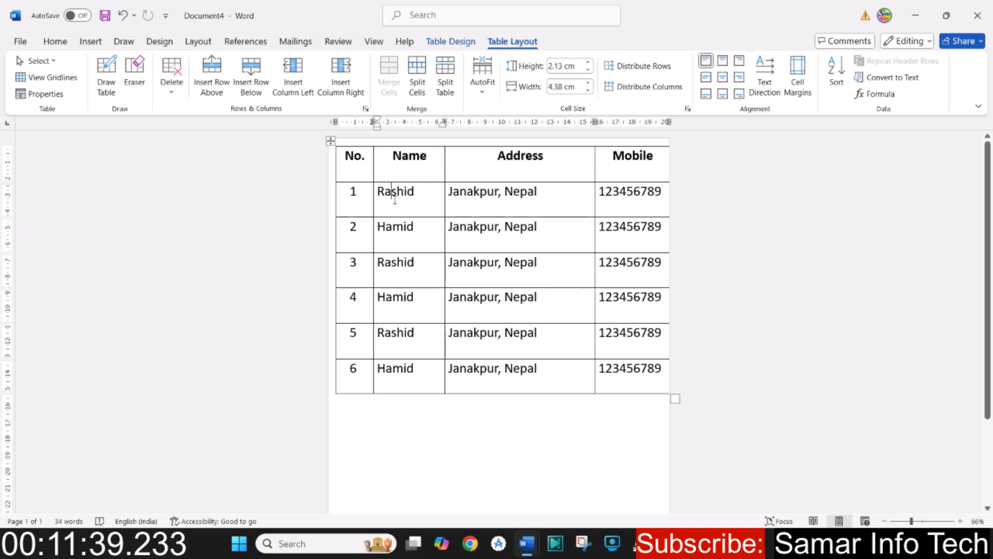
# - Select the Name cell of the row numbered 1 and expand the selection to the whole Name column
pyautogui.click(56, 63)
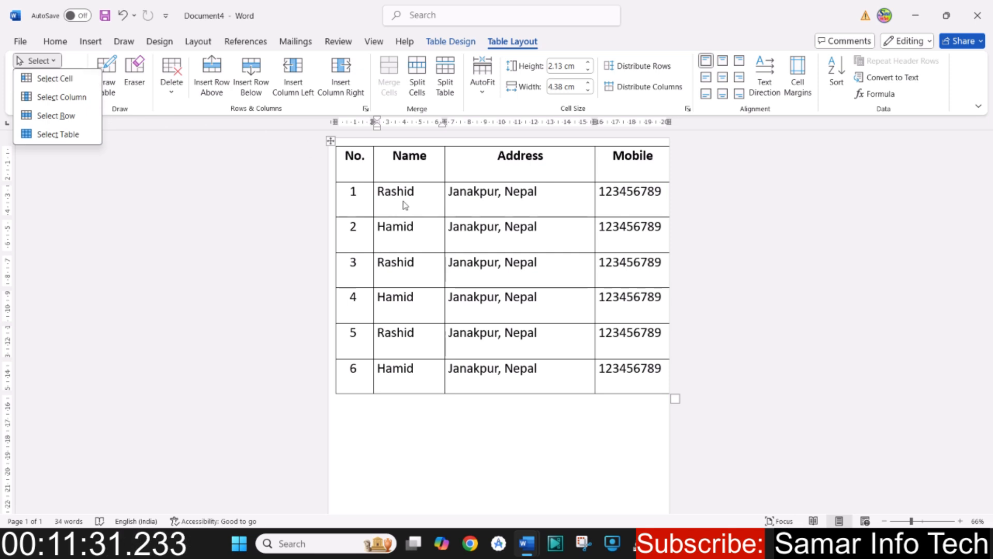
pyautogui.click(61, 78)
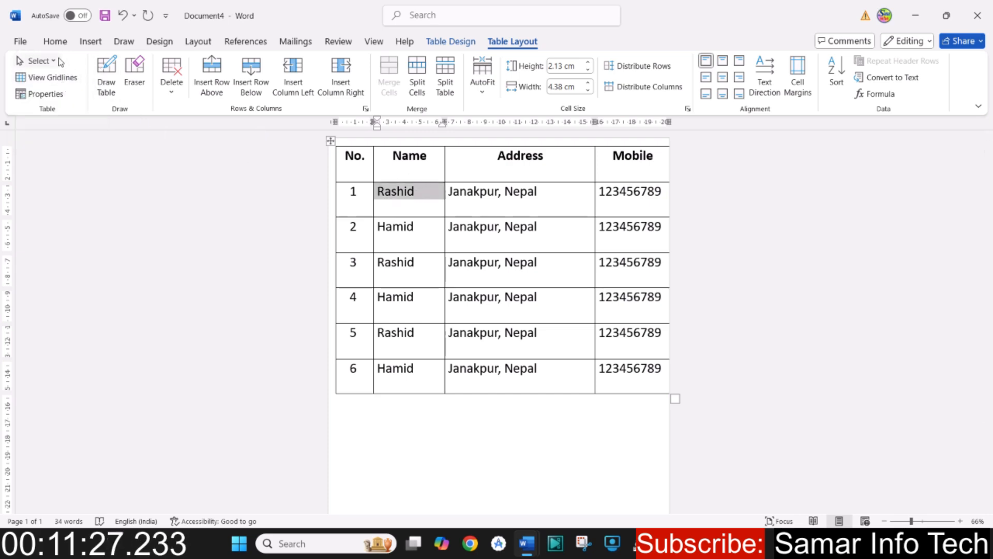
pyautogui.click(59, 61)
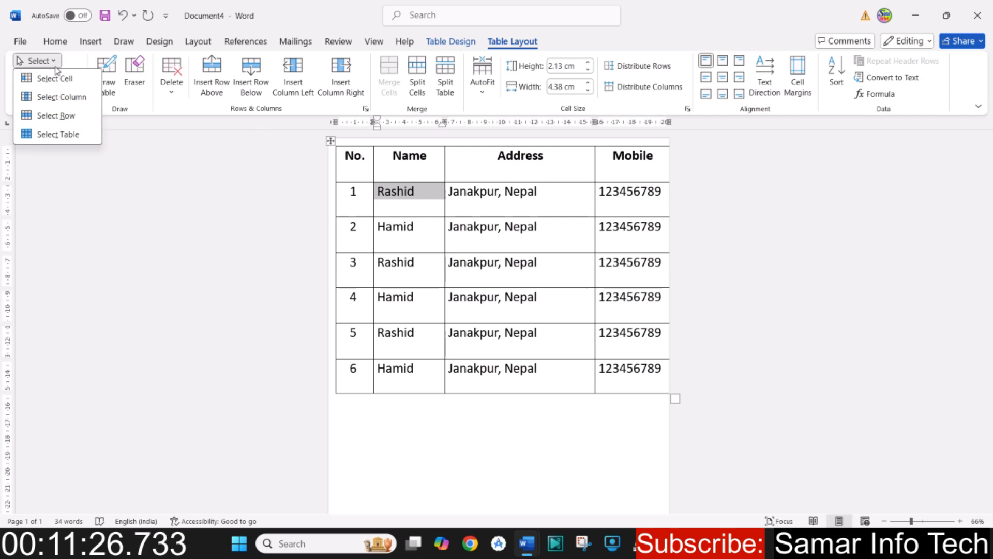
pyautogui.click(54, 98)
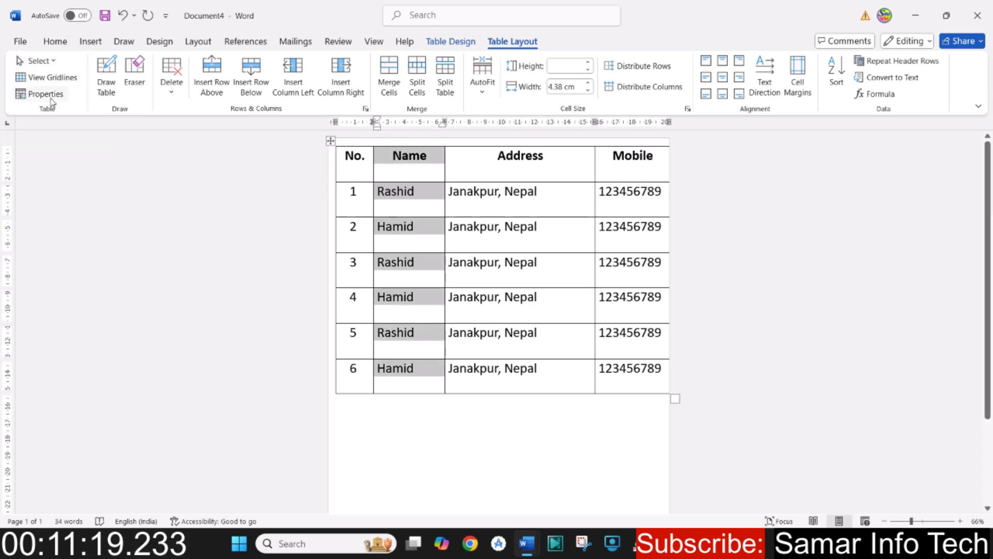
# - Select the whole row numbered 4 and expand the selection to the entire table
pyautogui.click(39, 60)
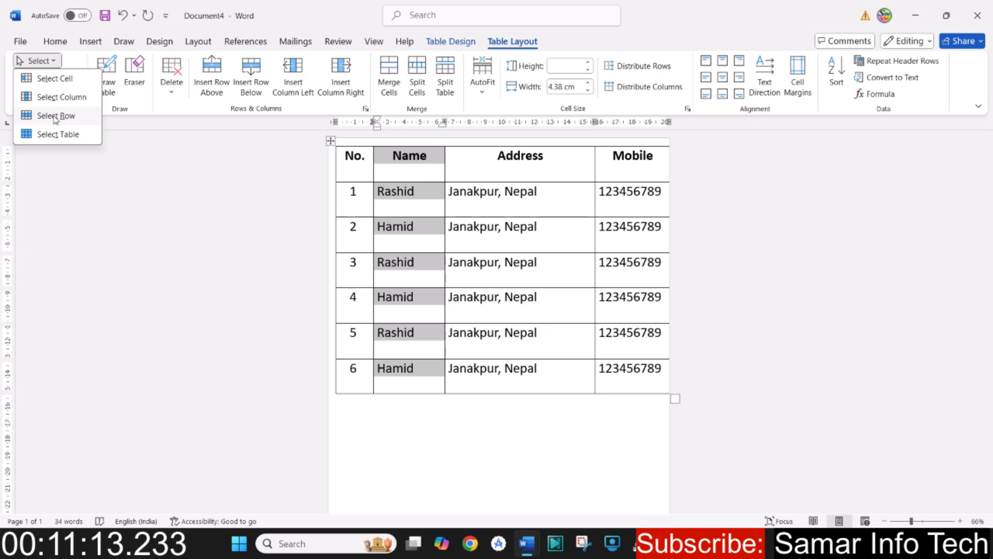
pyautogui.click(55, 116)
pyautogui.click(409, 227)
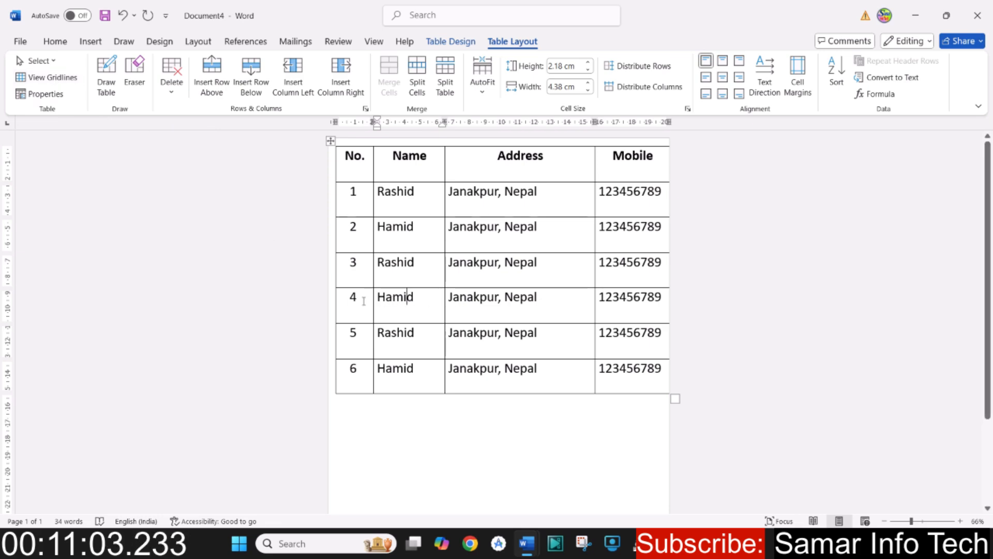
pyautogui.moveTo(399, 299); pyautogui.dragTo(643, 296)
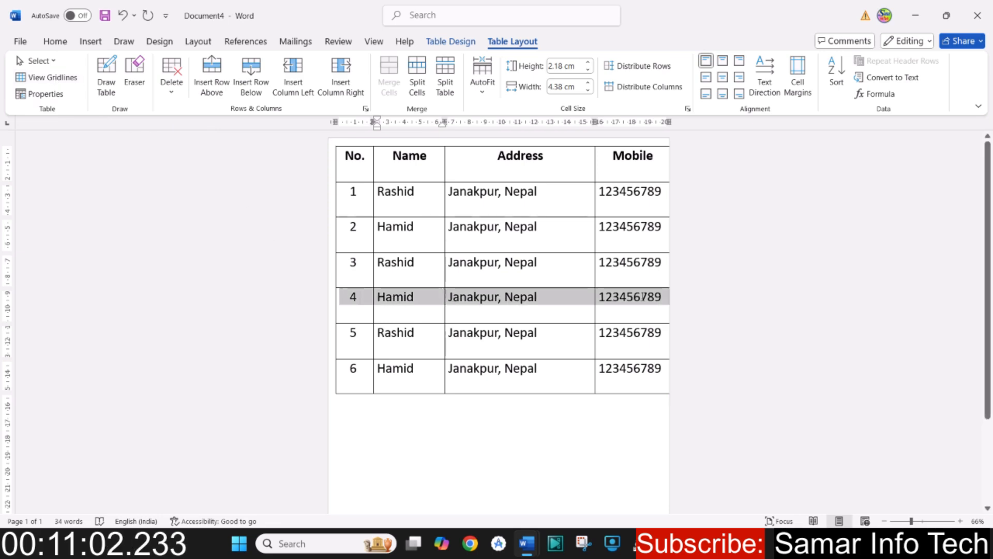
pyautogui.click(406, 298)
pyautogui.click(58, 61)
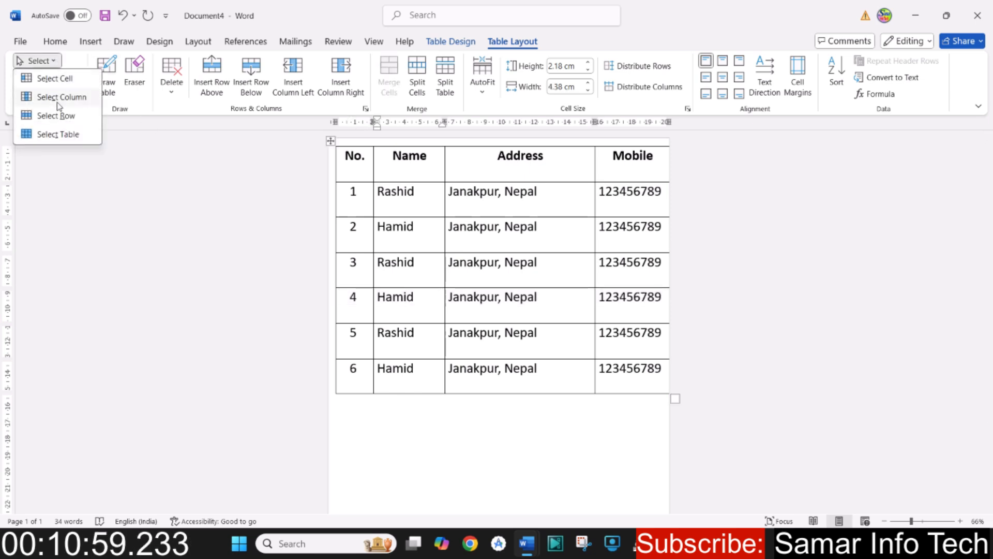
pyautogui.click(64, 114)
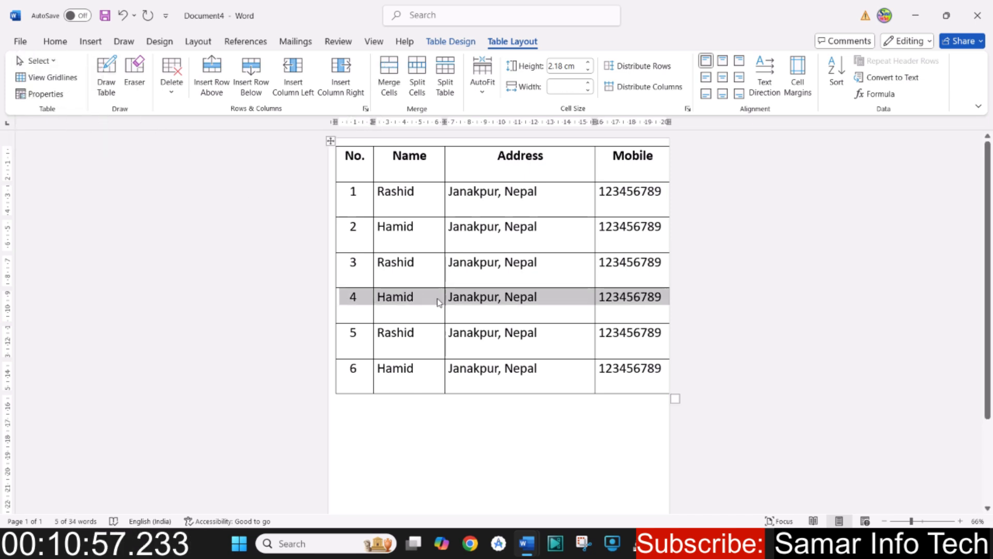
pyautogui.click(59, 62)
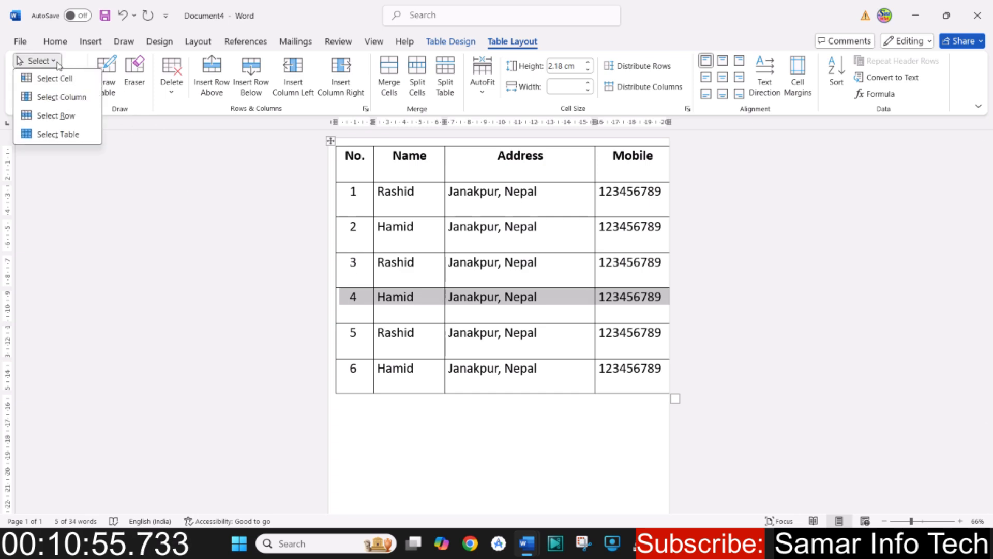
pyautogui.click(57, 134)
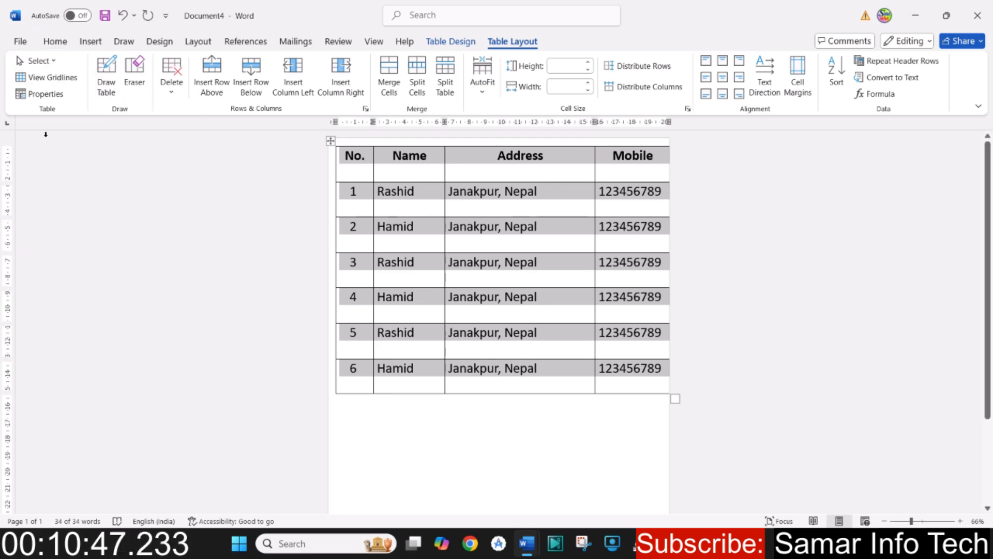
# - Turn the table gridlines display on and off again
pyautogui.click(53, 79)
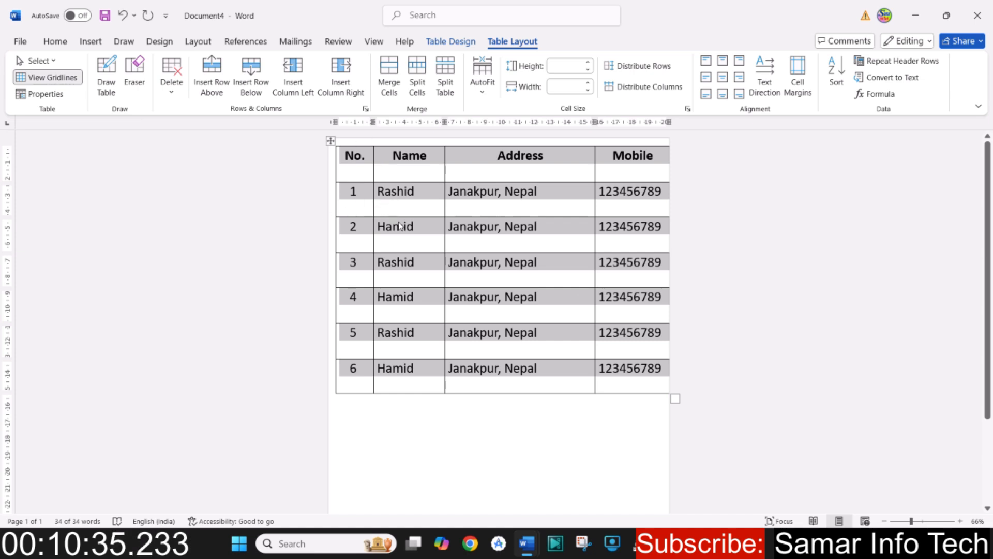
pyautogui.click(42, 81)
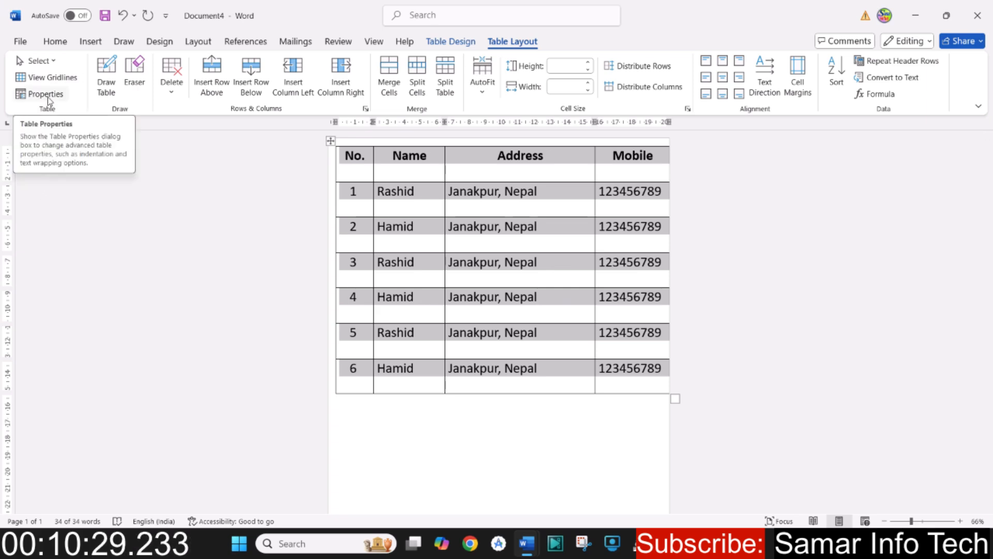
# - Open the table's properties and review its Table, Row, Column, Cell and Alt Text settings
pyautogui.click(47, 97)
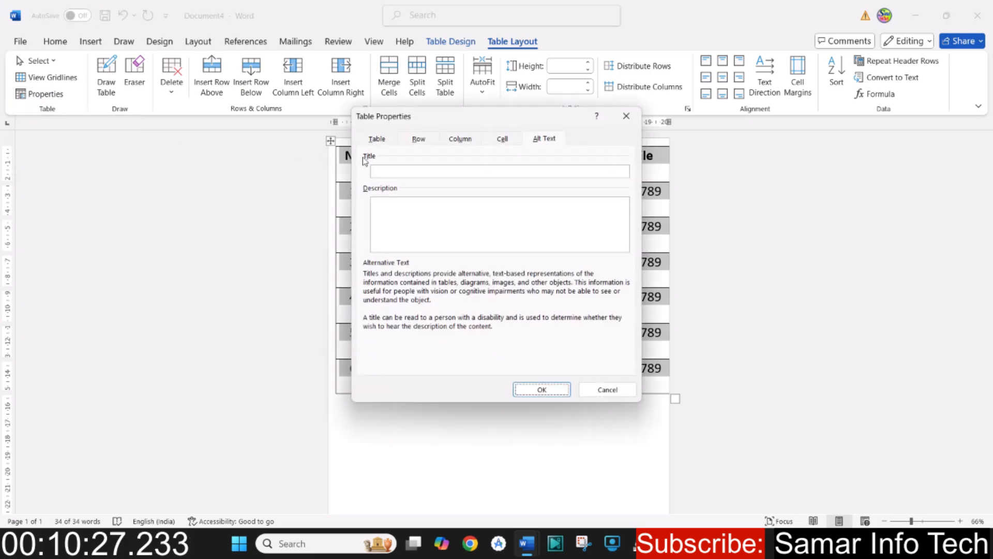
pyautogui.moveTo(477, 122); pyautogui.dragTo(479, 151)
pyautogui.click(383, 175)
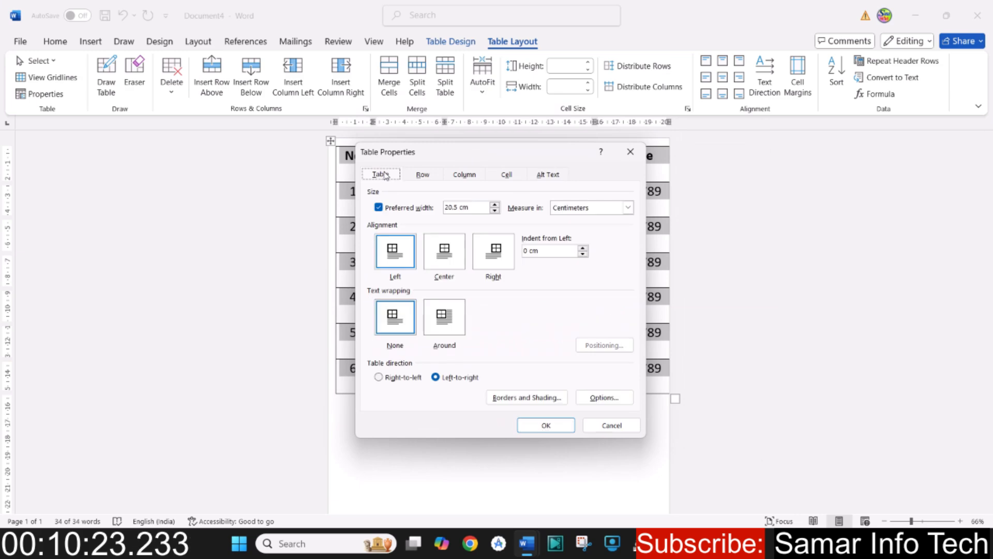
pyautogui.click(423, 177)
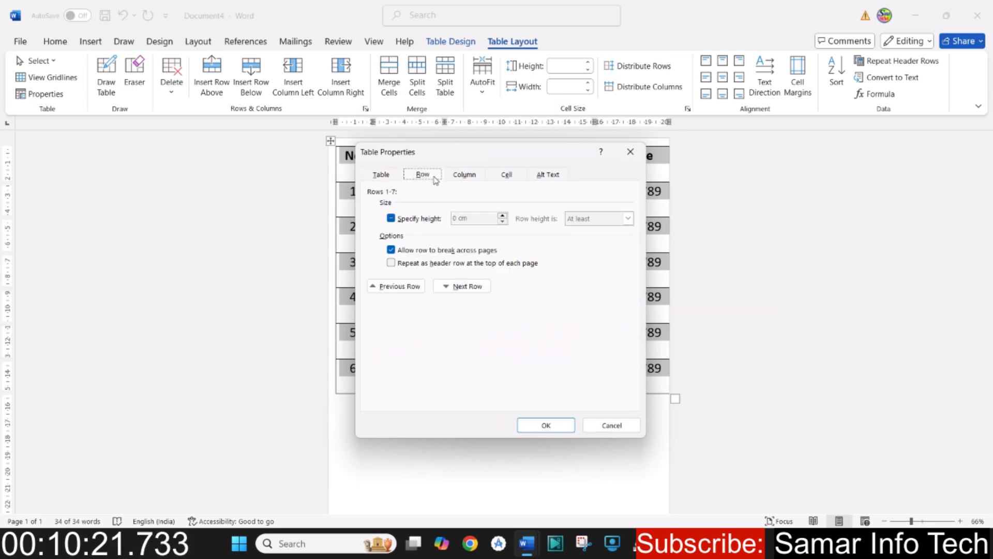
pyautogui.click(464, 178)
pyautogui.click(505, 177)
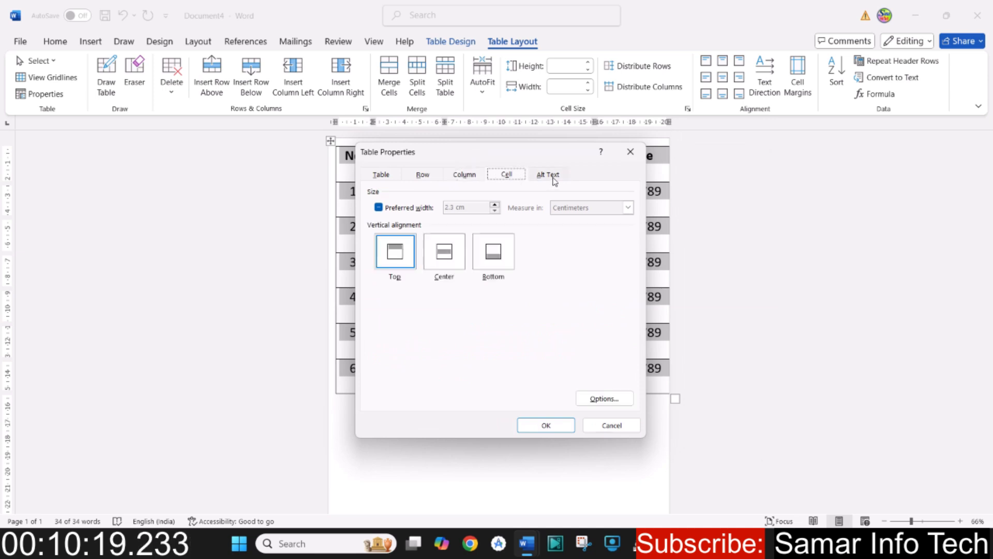
pyautogui.click(553, 177)
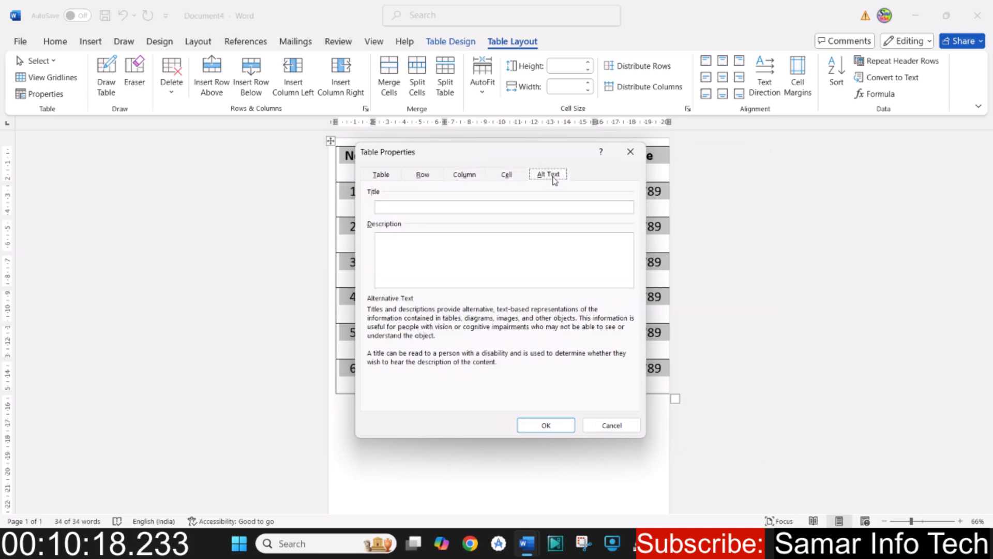
pyautogui.click(382, 177)
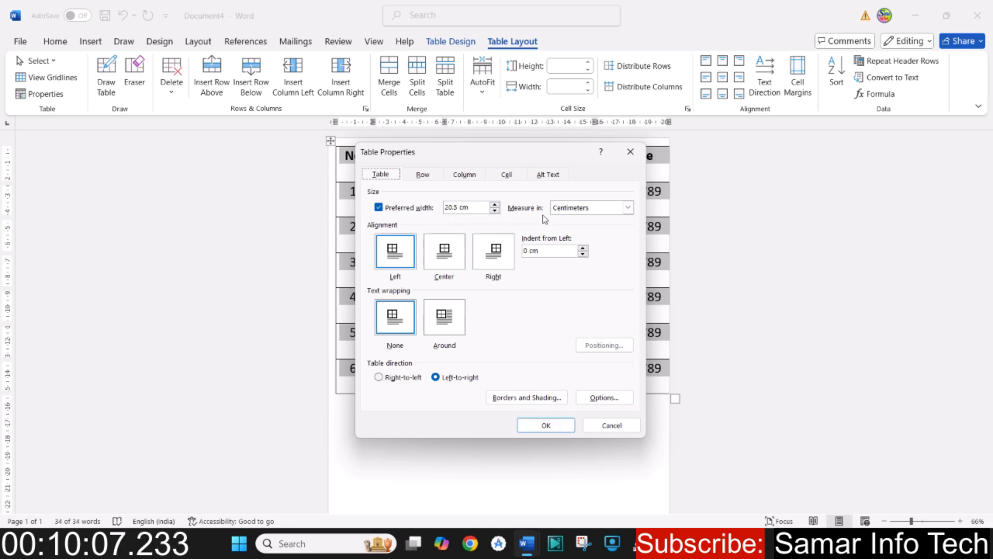
# - Switch the measurement of the table's preferred width to Percent and back to Centimeters
pyautogui.click(628, 209)
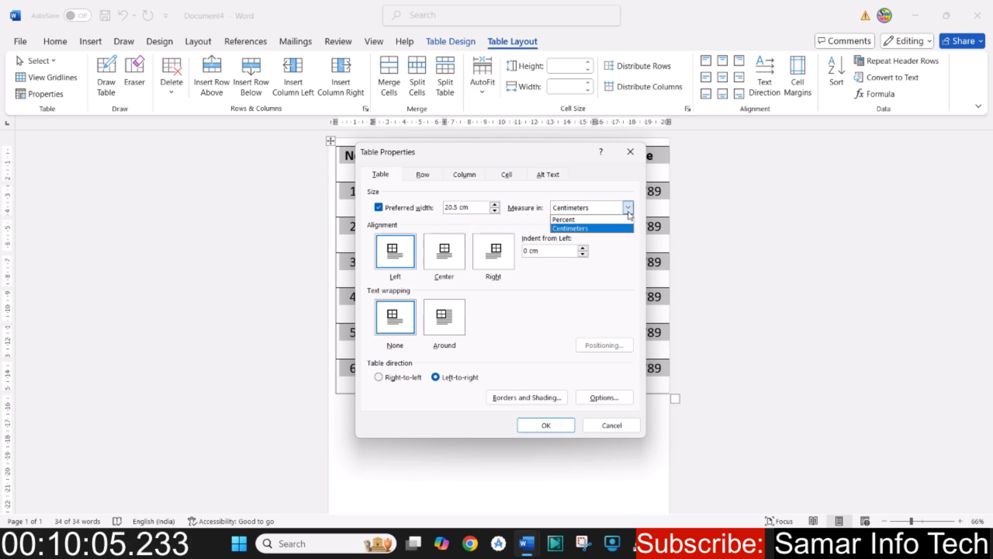
pyautogui.click(595, 220)
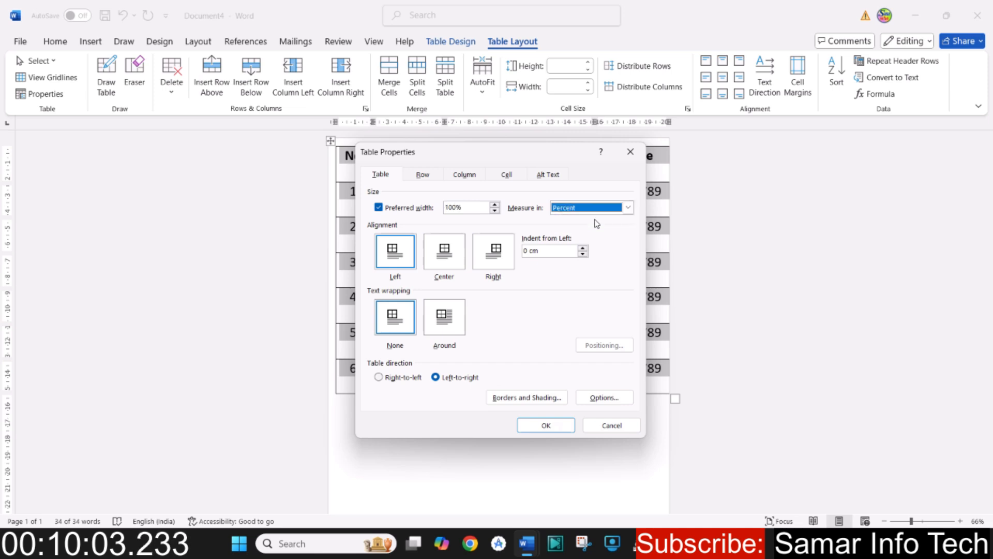
pyautogui.click(628, 207)
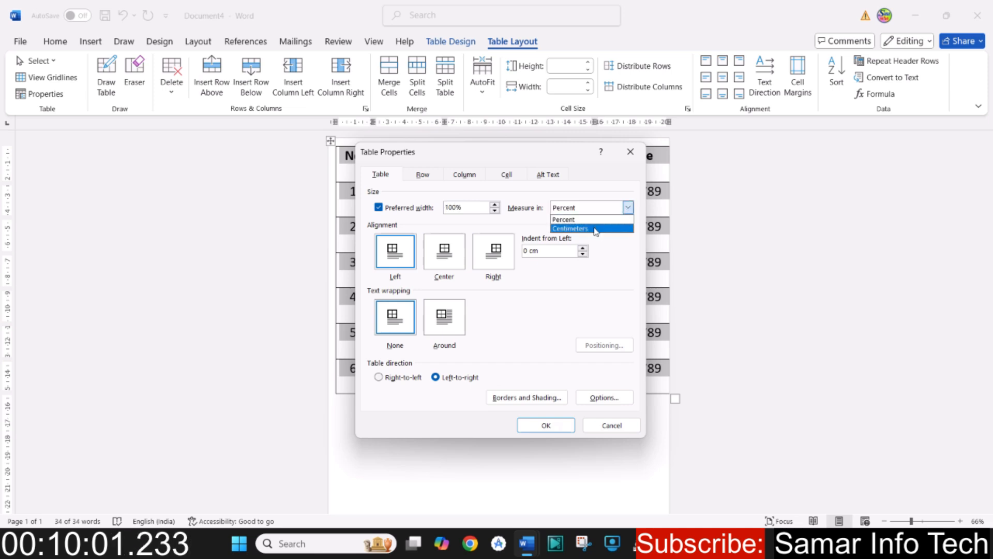
pyautogui.click(595, 227)
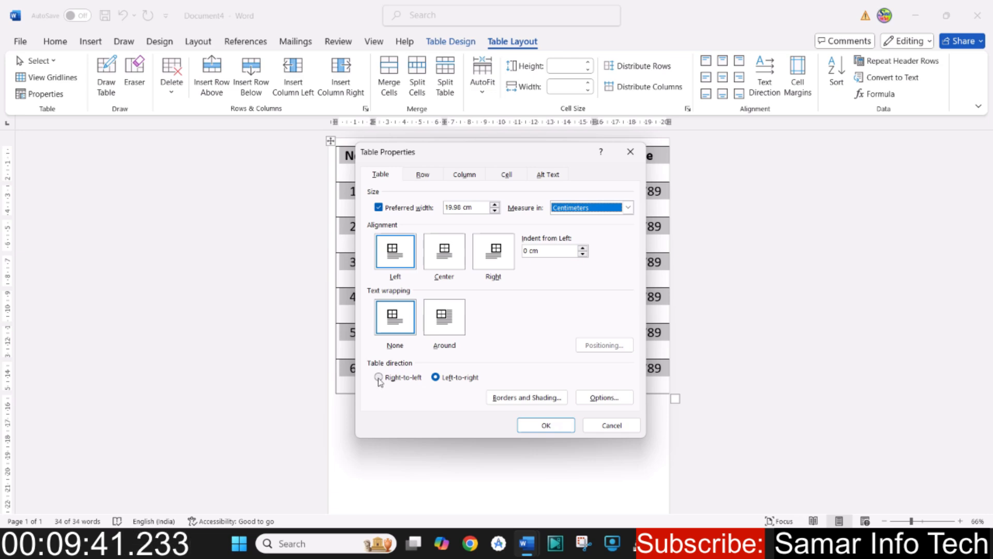
# - Set the table direction to Right-to-left and apply the table properties
pyautogui.click(380, 377)
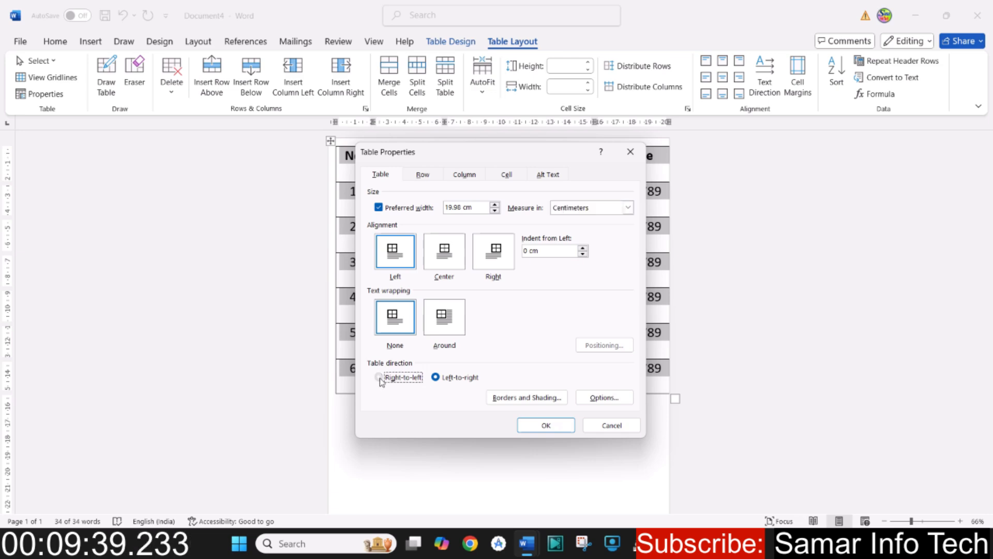
pyautogui.click(436, 377)
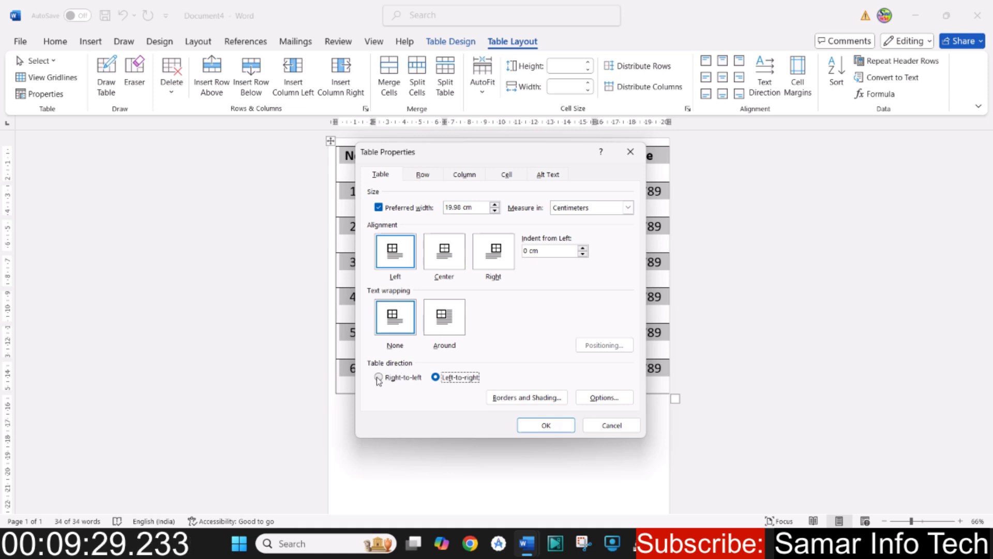
pyautogui.click(379, 377)
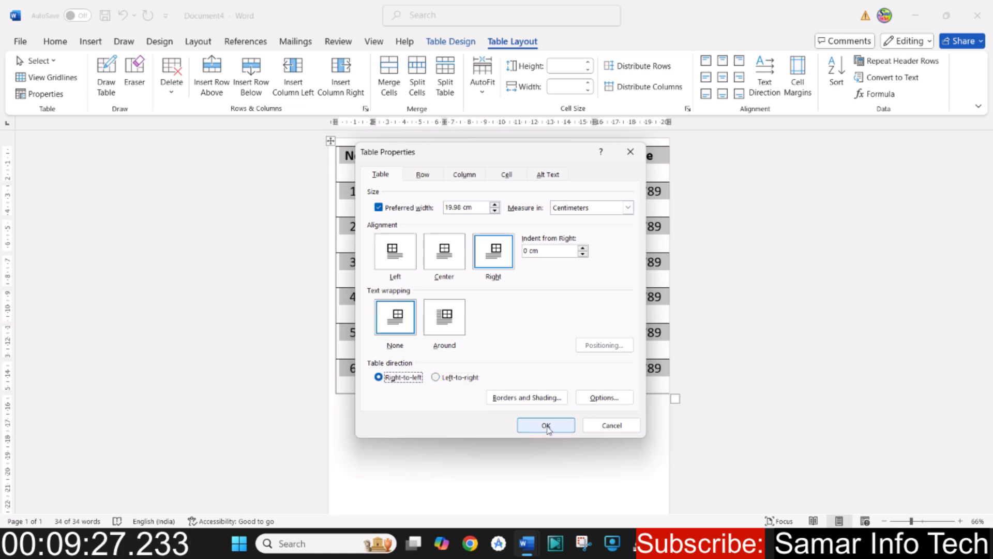
pyautogui.click(546, 425)
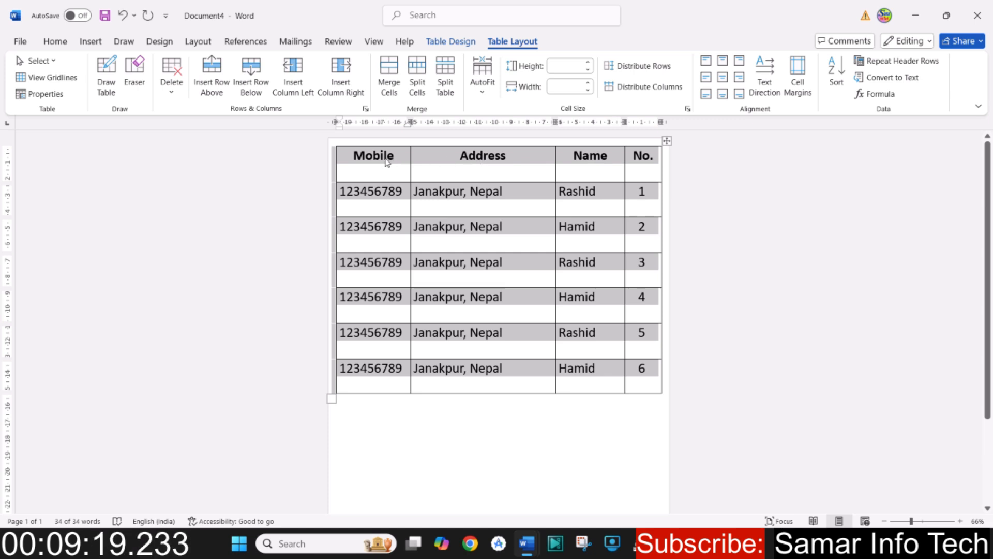
# - Add a new row after the row numbered 6 and enter 7 in its No. cell
pyautogui.click(598, 378)
pyautogui.press('Tab')
pyautogui.press('Tab')
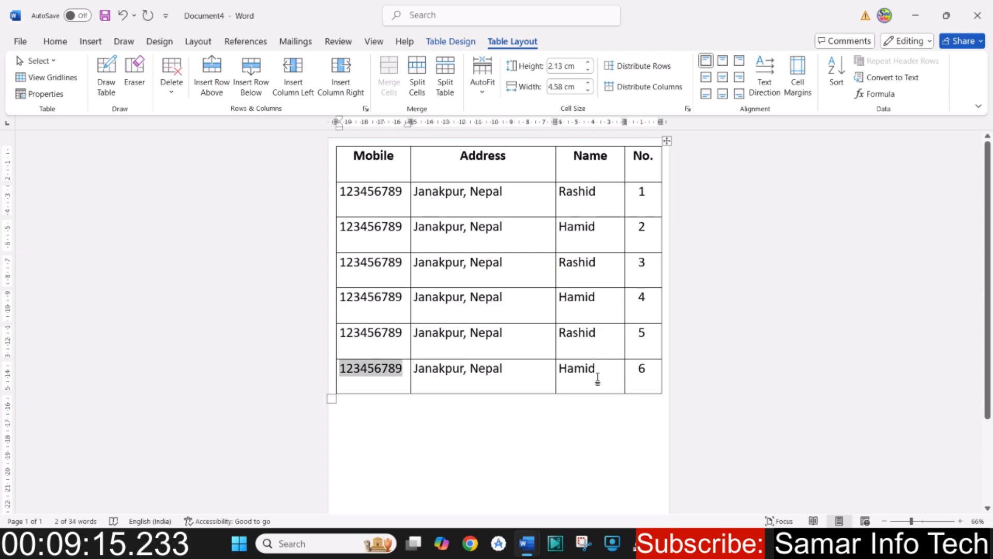
pyautogui.press('Tab')
pyautogui.write('7')
# - Move cell by cell from the Name cell of the row numbered 1 down the table, and undo the added row 7
pyautogui.press('Tab')
pyautogui.press('Tab')
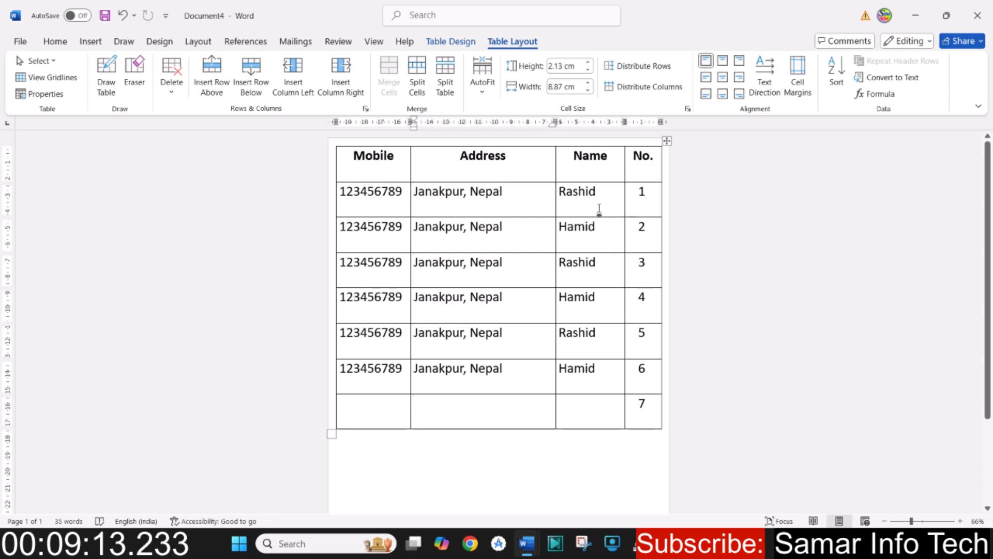
pyautogui.click(582, 192)
pyautogui.press('Tab')
pyautogui.press('Tab')
pyautogui.press('Tab')
pyautogui.press('Tab')
pyautogui.press('Tab')
pyautogui.press('Tab')
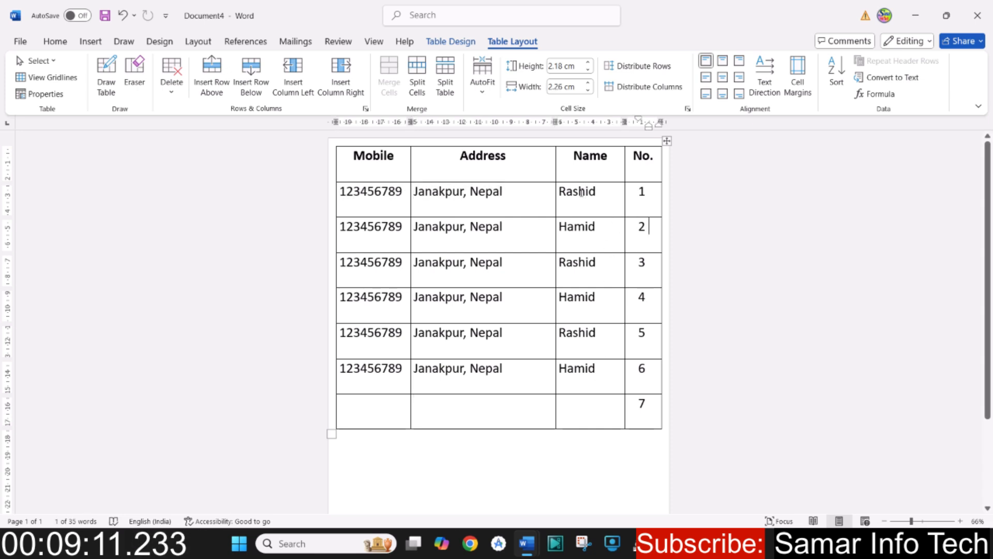
pyautogui.press('Tab')
pyautogui.press('Tab')
pyautogui.press('Tab')
pyautogui.press('Tab')
pyautogui.press('Tab')
pyautogui.press('Tab')
pyautogui.press('Tab')
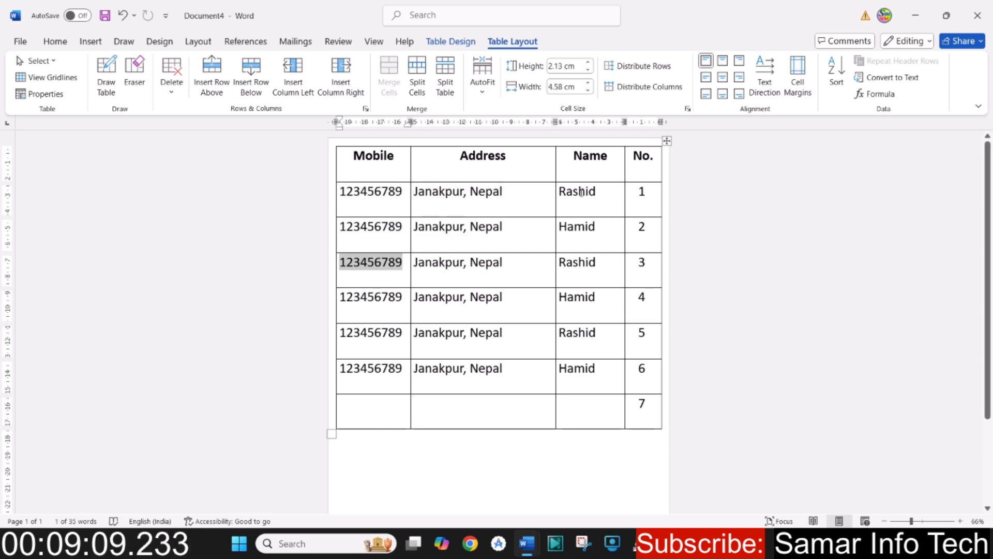
pyautogui.press('Tab')
pyautogui.press('Tab')
pyautogui.press('Tab')
pyautogui.press('Tab')
pyautogui.press('Tab')
pyautogui.press('Tab')
pyautogui.press('Tab')
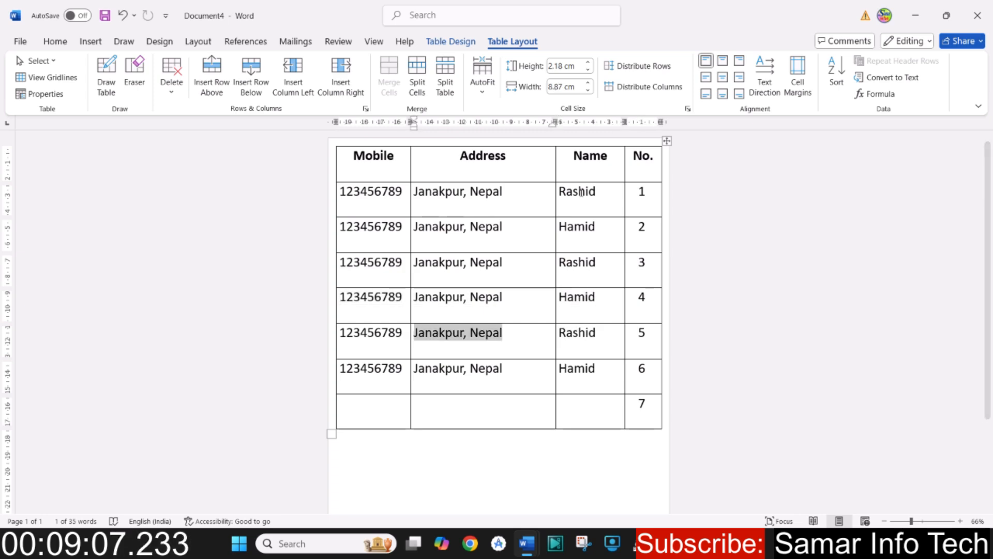
pyautogui.hotkey('shift', 'Tab')
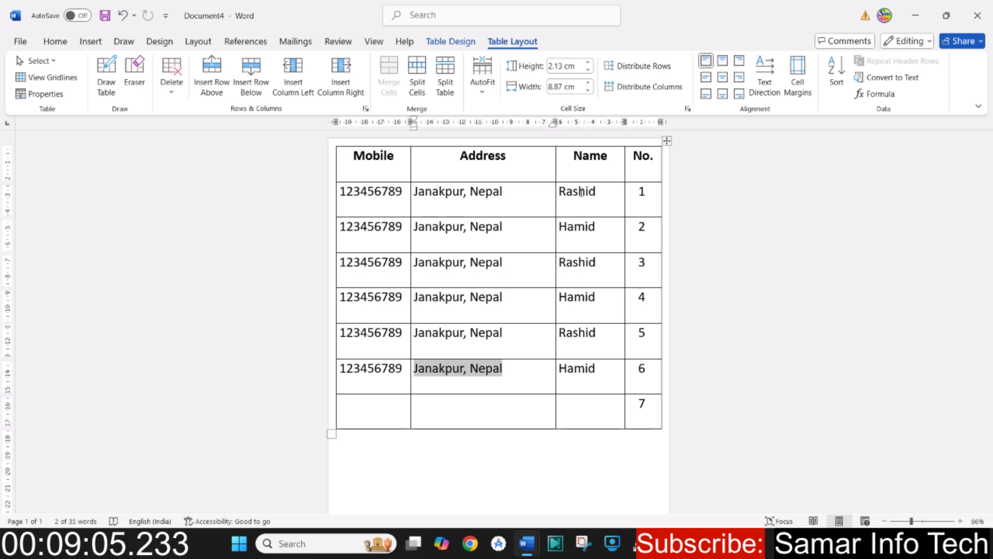
pyautogui.hotkey('ctrl', 'z')
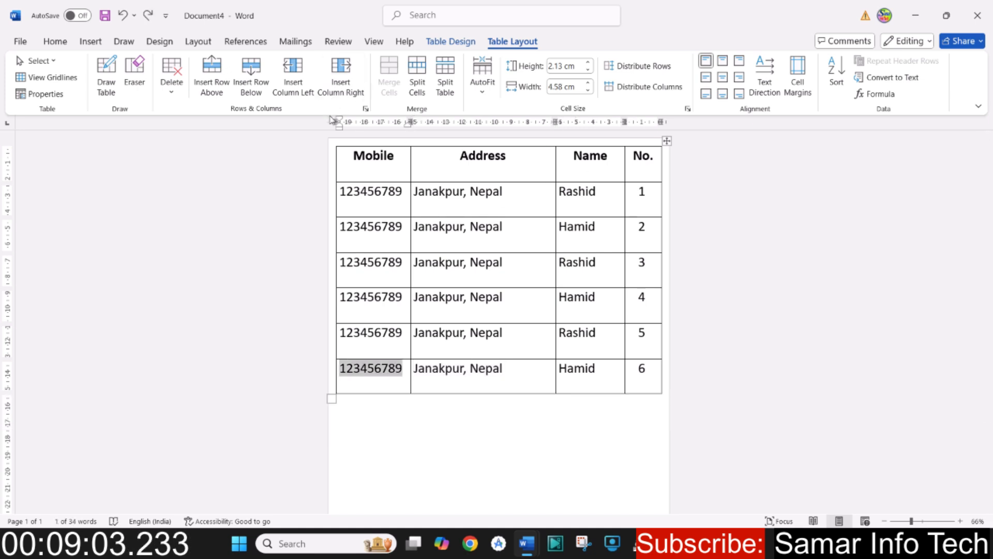
# - Set the table direction to Left-to-right, review the row, column and cell settings, and apply the table properties
pyautogui.click(46, 94)
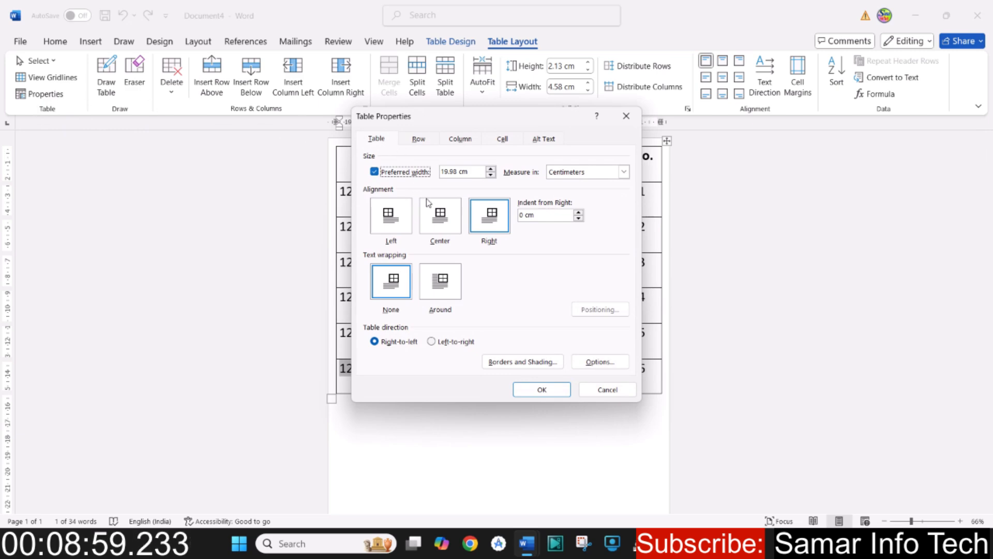
pyautogui.click(433, 342)
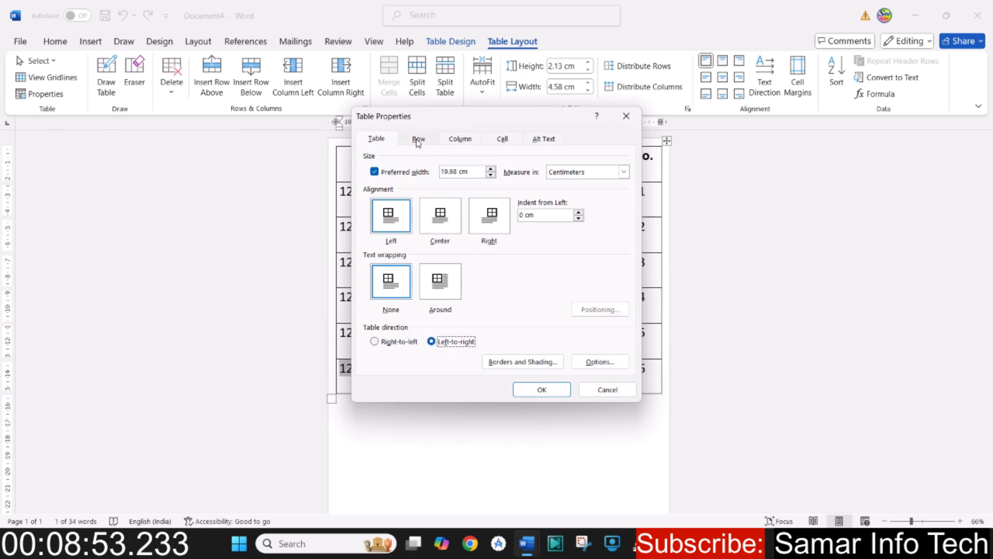
pyautogui.click(418, 141)
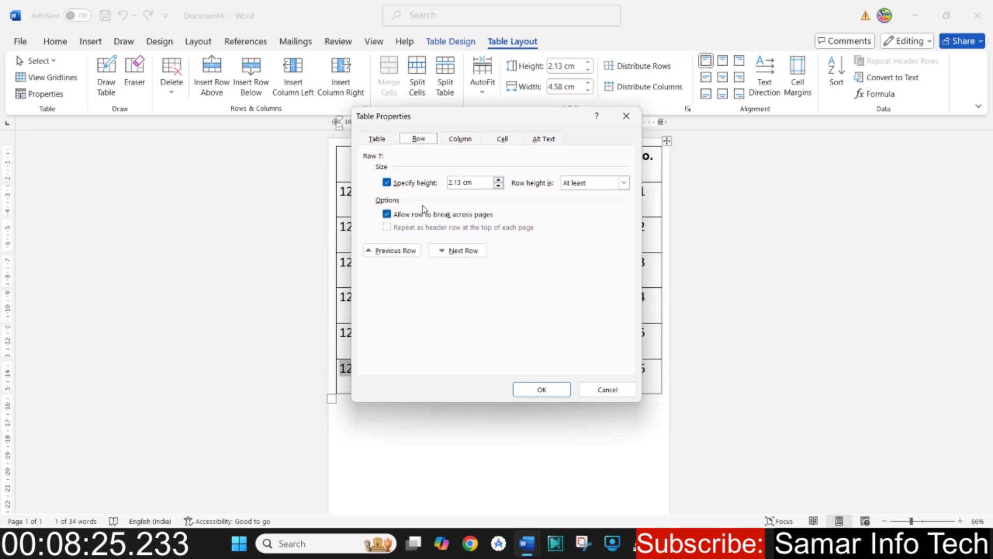
pyautogui.click(455, 140)
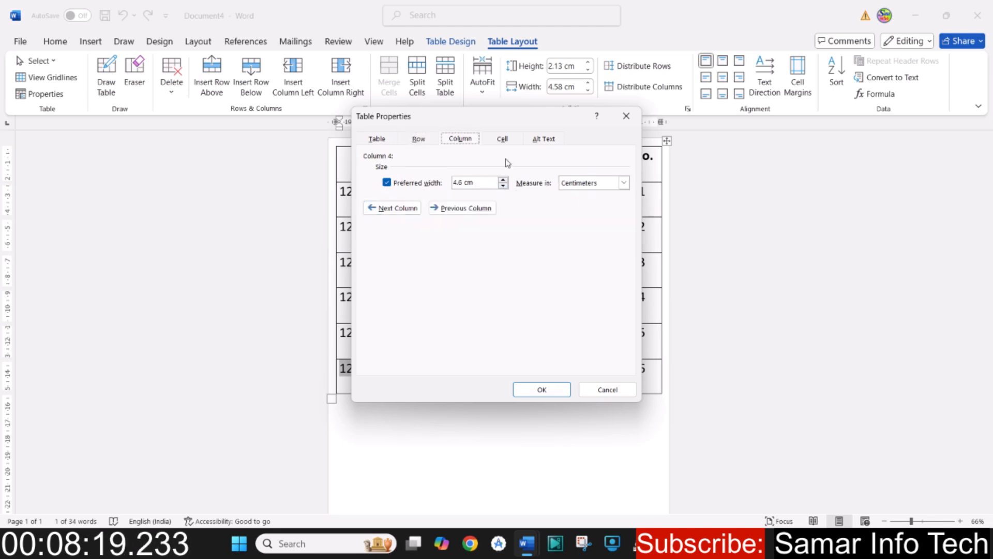
pyautogui.click(503, 139)
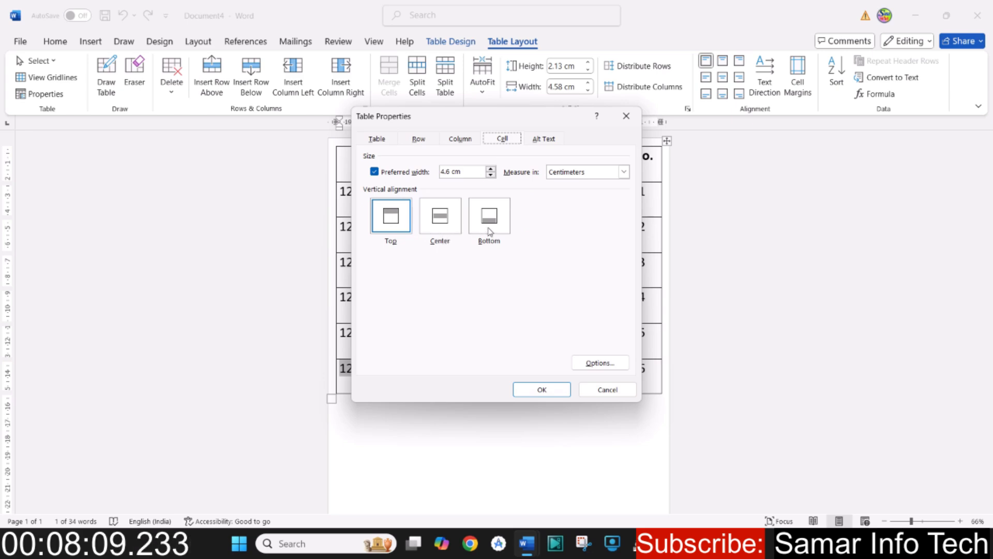
pyautogui.click(542, 389)
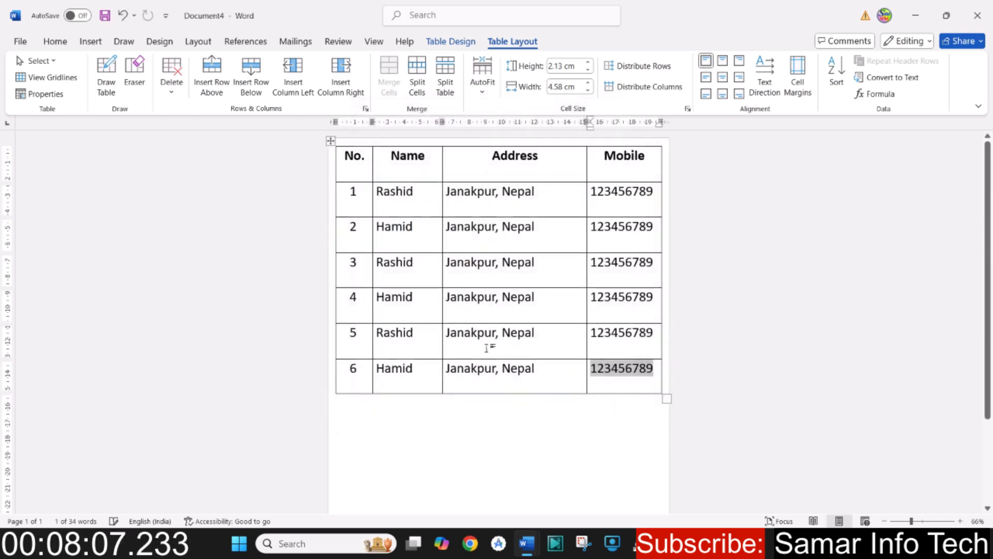
# - Select the address in the row numbered 6 and stretch the whole table downward to rows about 3.5 cm high
pyautogui.click(506, 368)
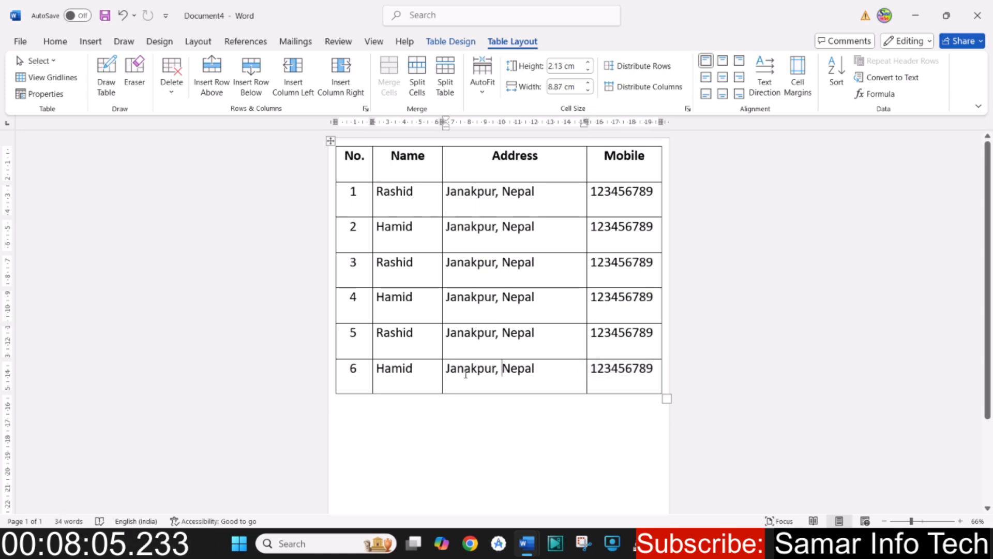
pyautogui.moveTo(448, 366); pyautogui.dragTo(563, 385)
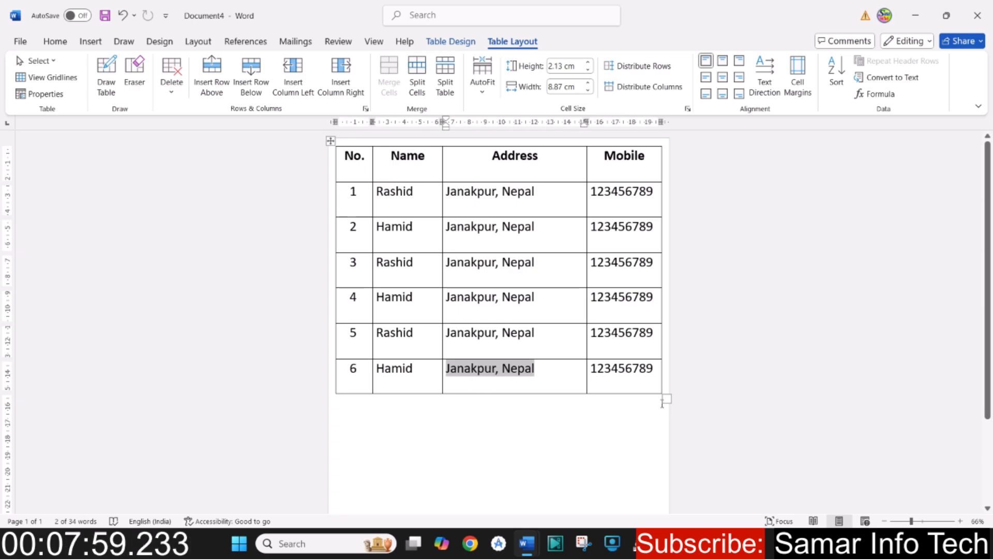
pyautogui.moveTo(662, 397); pyautogui.dragTo(662, 474)
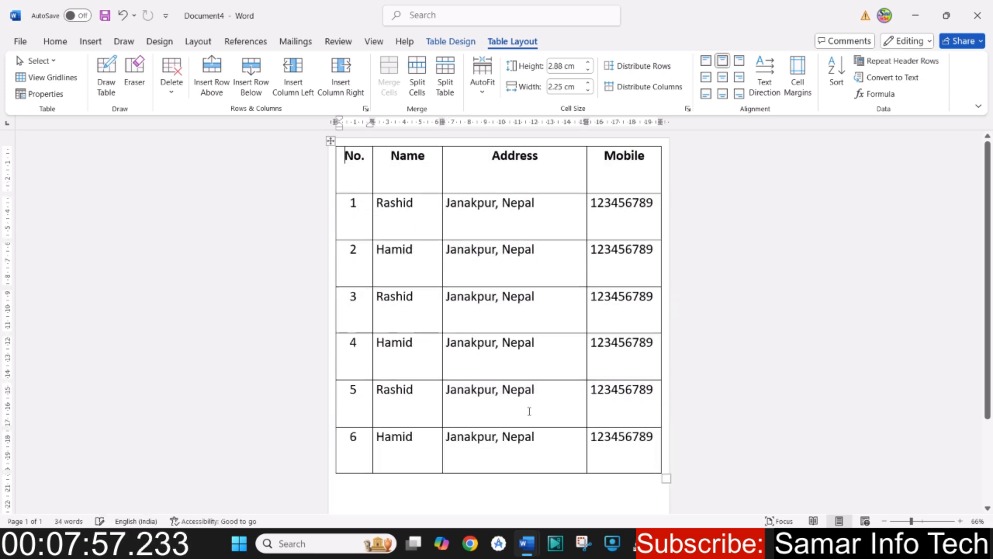
pyautogui.scroll(-2, 538, 390)
pyautogui.moveTo(665, 361); pyautogui.dragTo(666, 437)
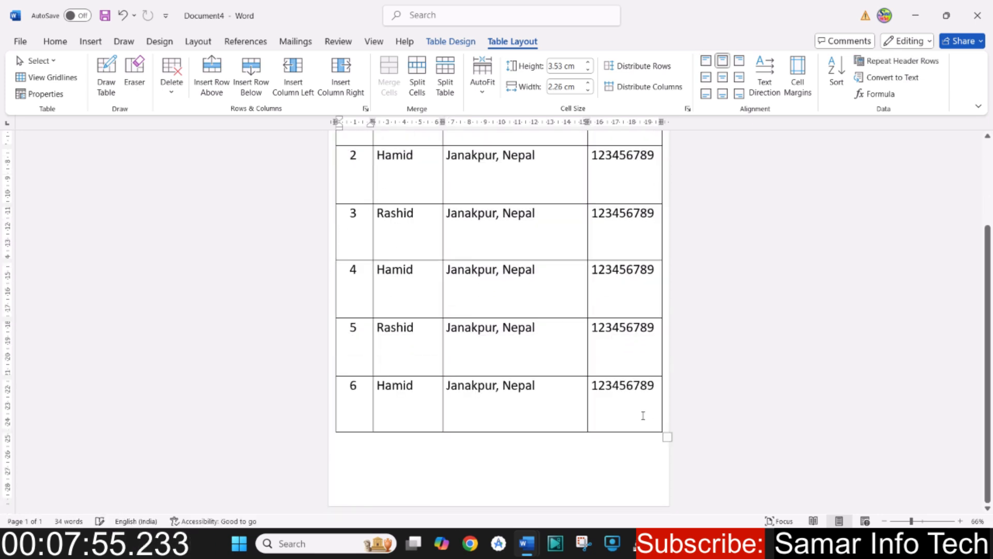
# - Select the name in the row numbered 3 and set its cell's vertical alignment to Center in the table properties
pyautogui.scroll(8, 497, 321)
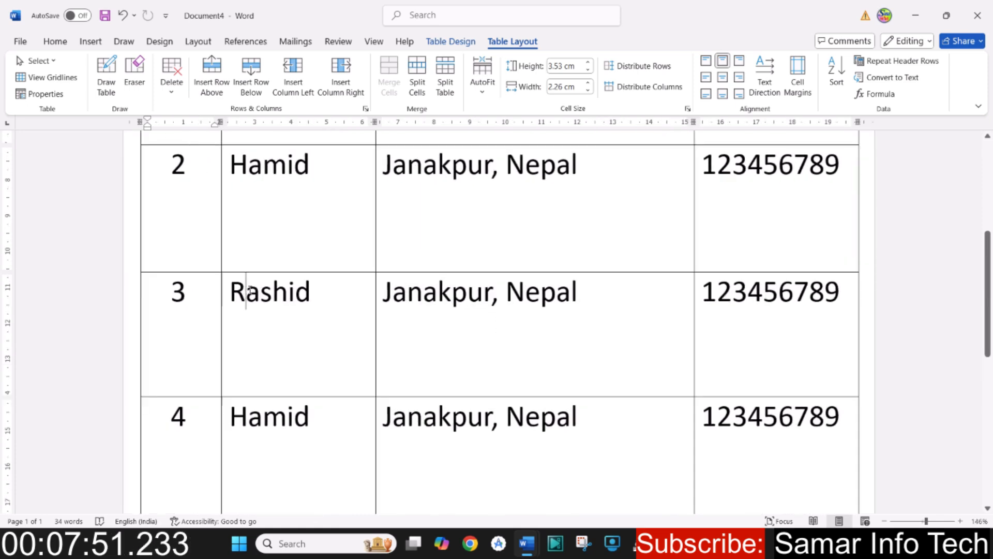
pyautogui.moveTo(249, 291)
pyautogui.mouseDown()
pyautogui.moveTo(320, 288)
pyautogui.moveTo(239, 295)
pyautogui.mouseUp()
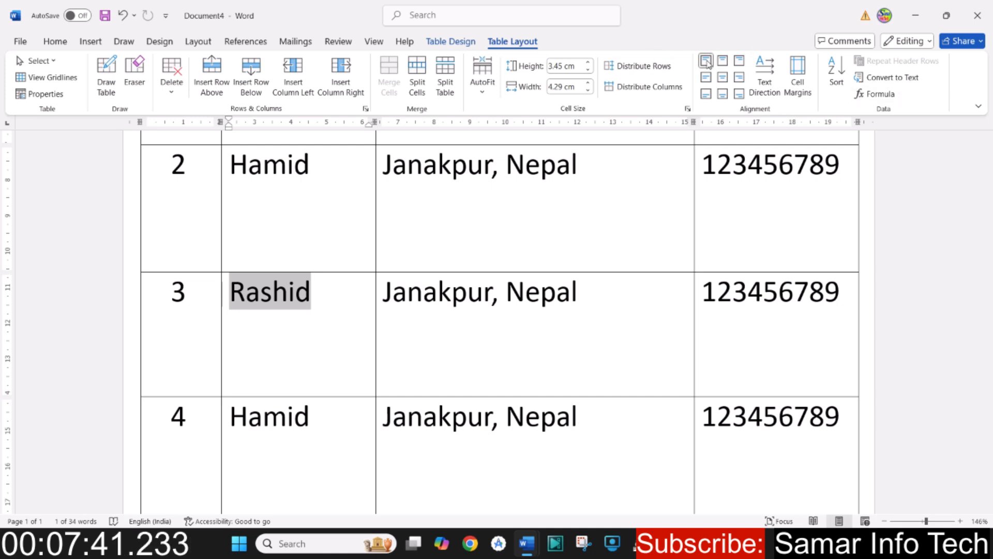
pyautogui.click(45, 94)
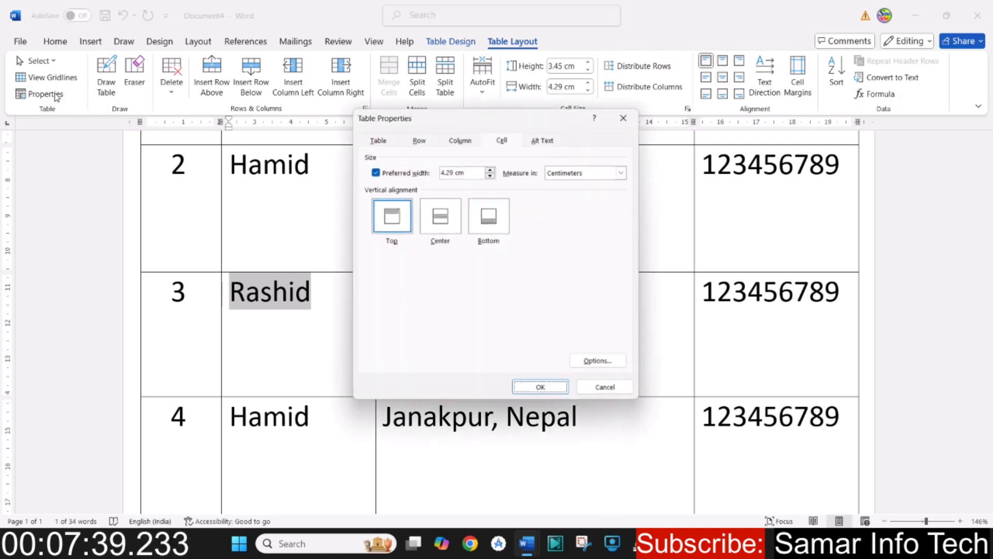
pyautogui.click(440, 227)
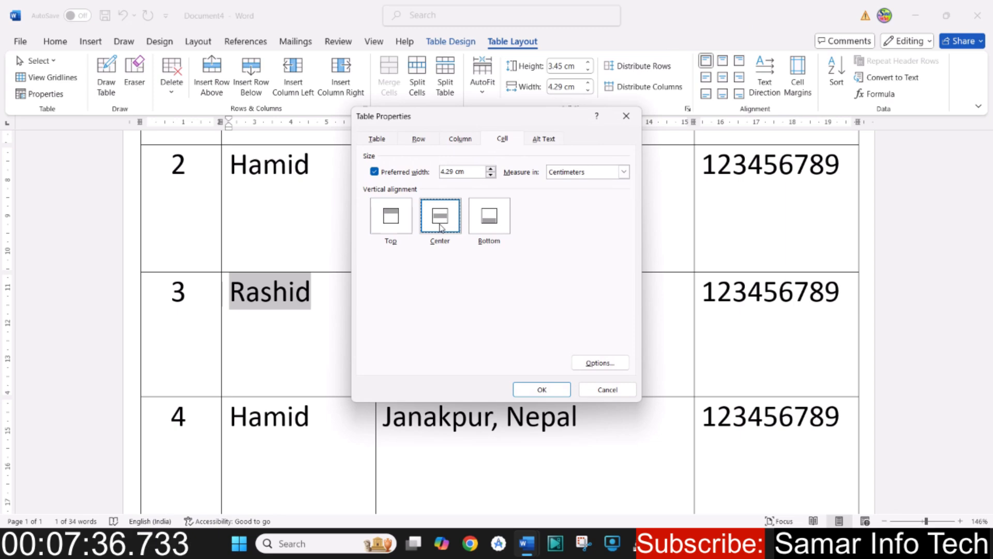
pyautogui.click(544, 390)
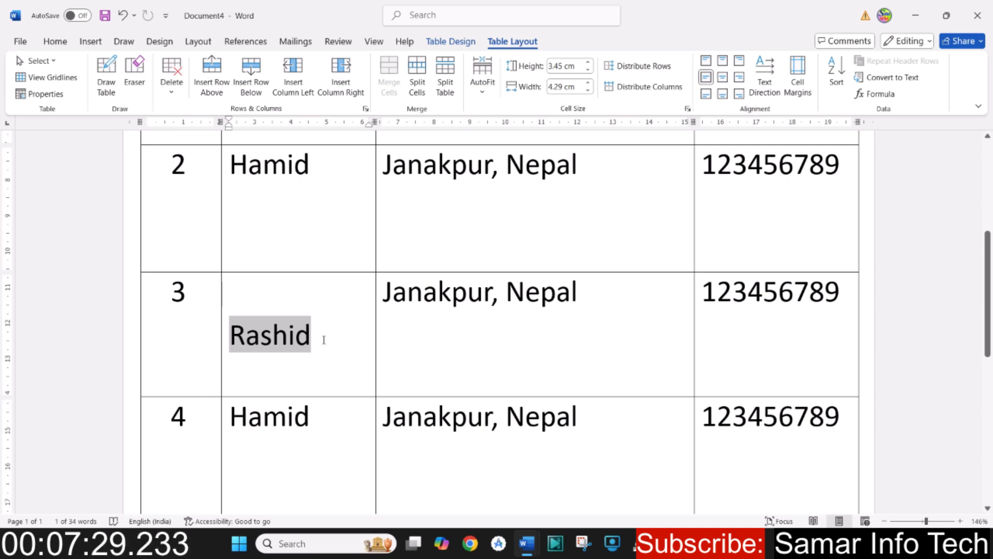
# - Try the different cell alignments on the name in the row numbered 3, restore Align Top Left, and undo a final centering
pyautogui.click(723, 78)
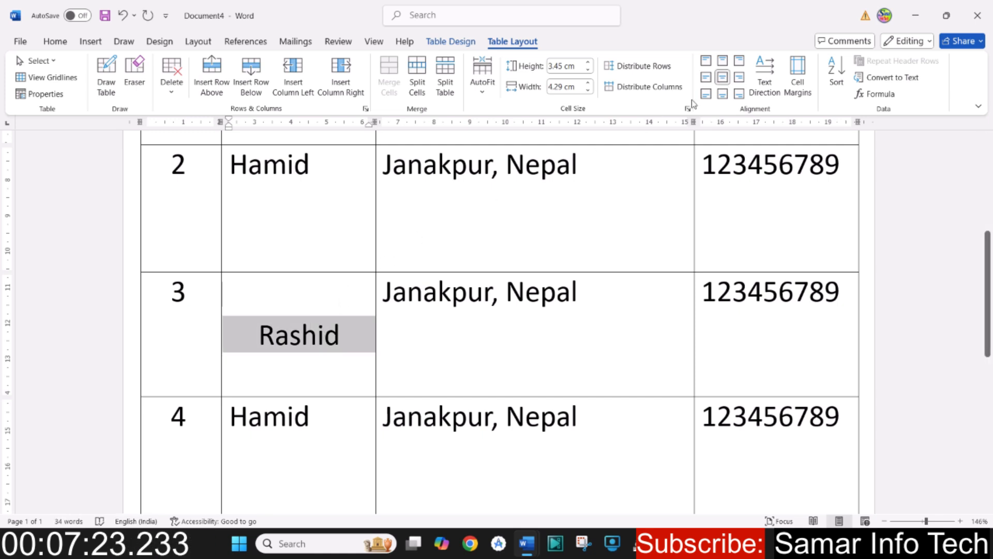
pyautogui.click(726, 62)
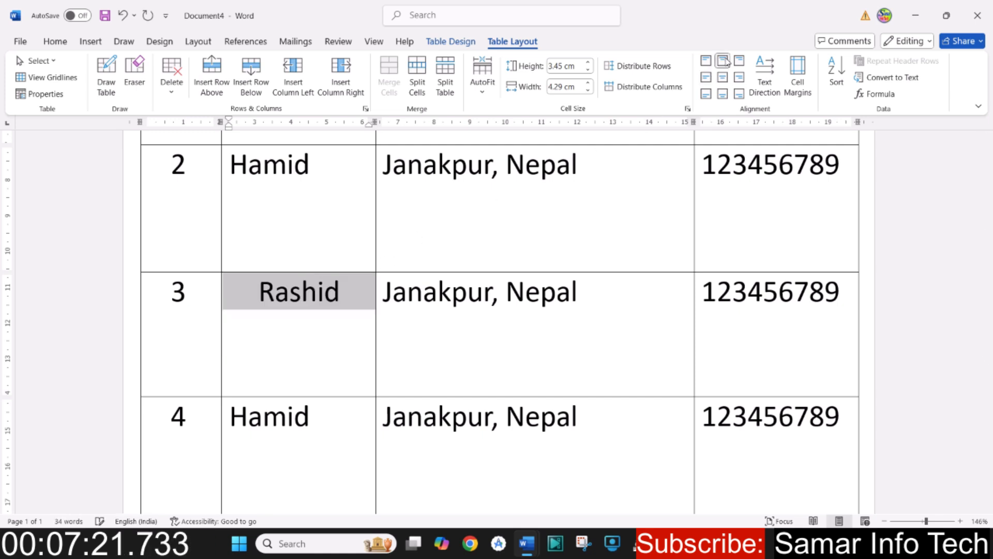
pyautogui.click(723, 95)
pyautogui.click(706, 77)
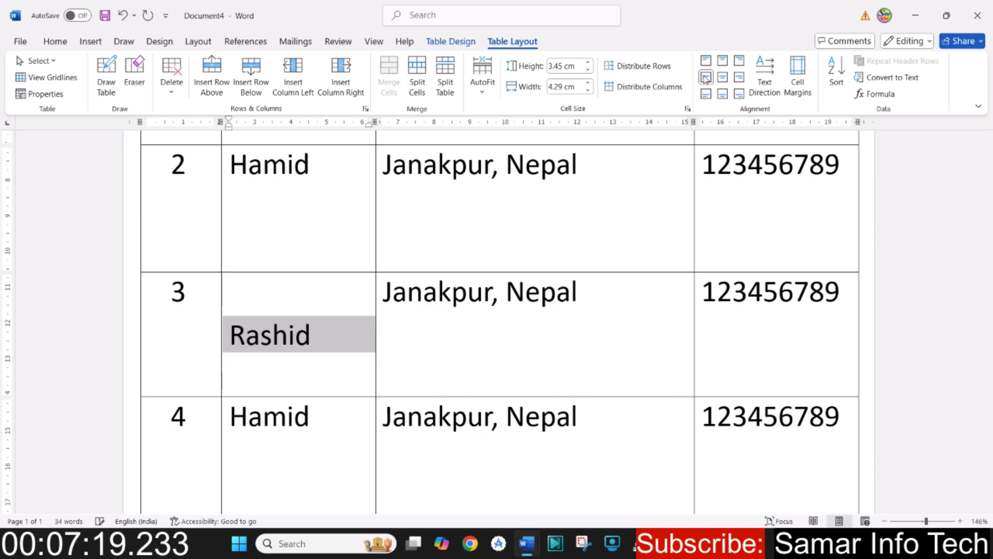
pyautogui.click(739, 77)
pyautogui.click(706, 95)
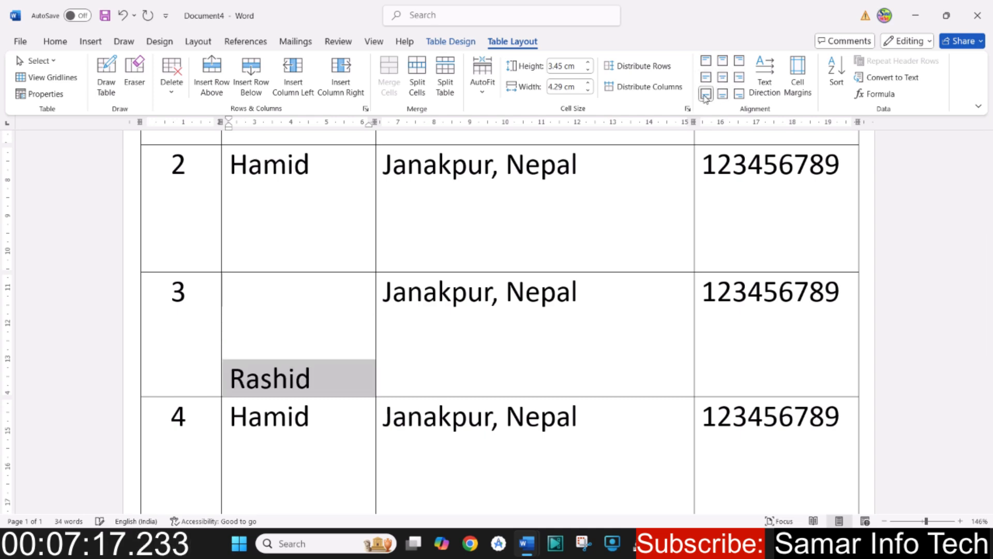
pyautogui.click(740, 60)
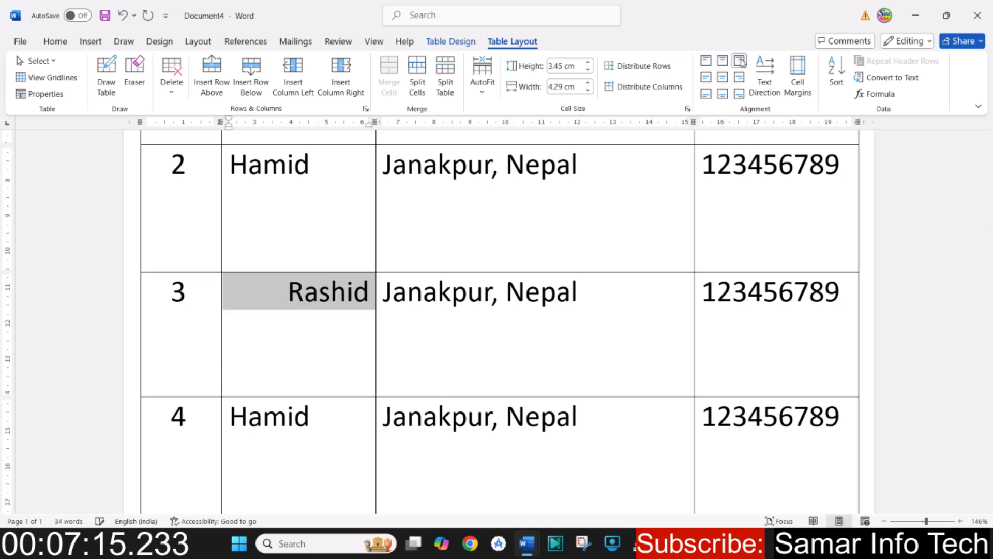
pyautogui.click(706, 60)
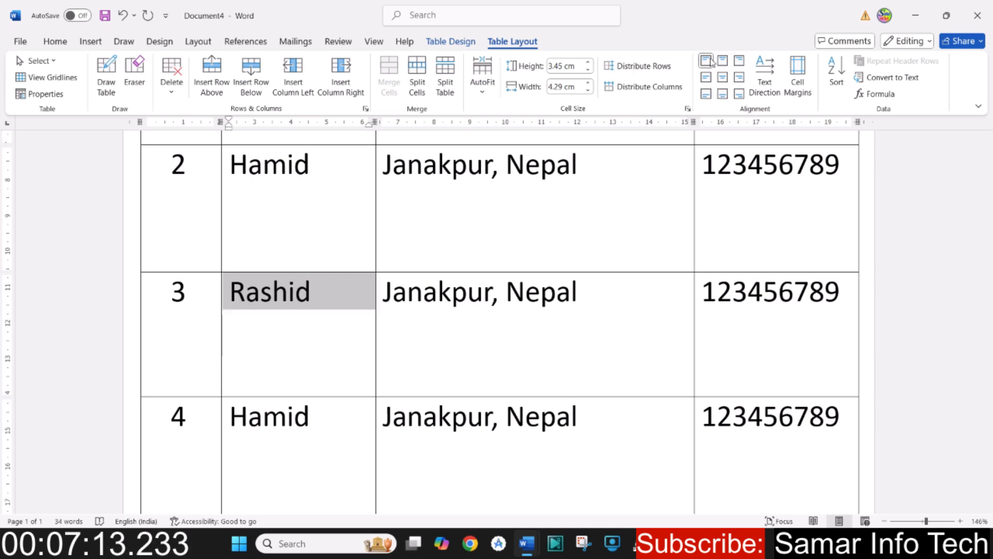
pyautogui.click(723, 77)
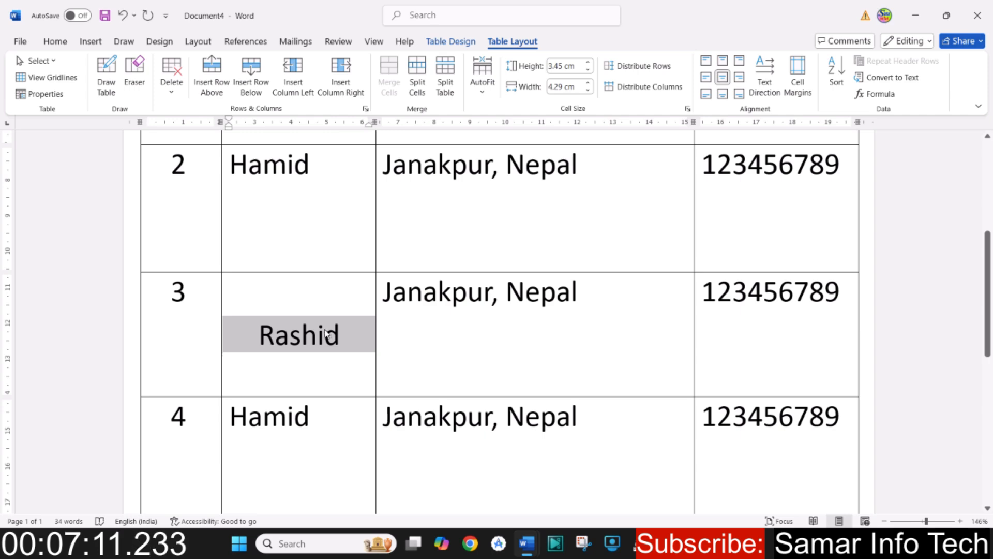
pyautogui.hotkey('ctrl', 'z')
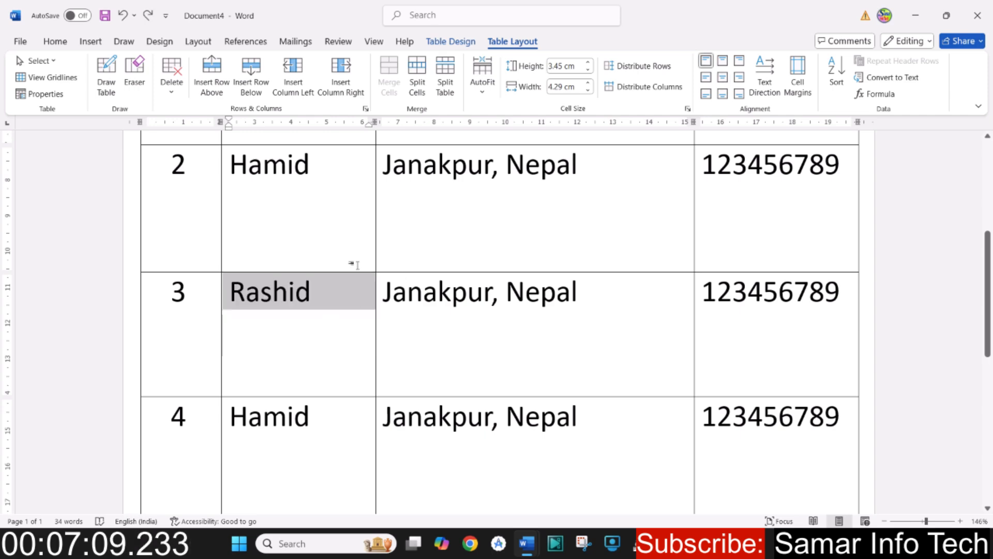
# - Examine the table properties, covering the alternative text, cell, column, row and table settings
pyautogui.click(47, 94)
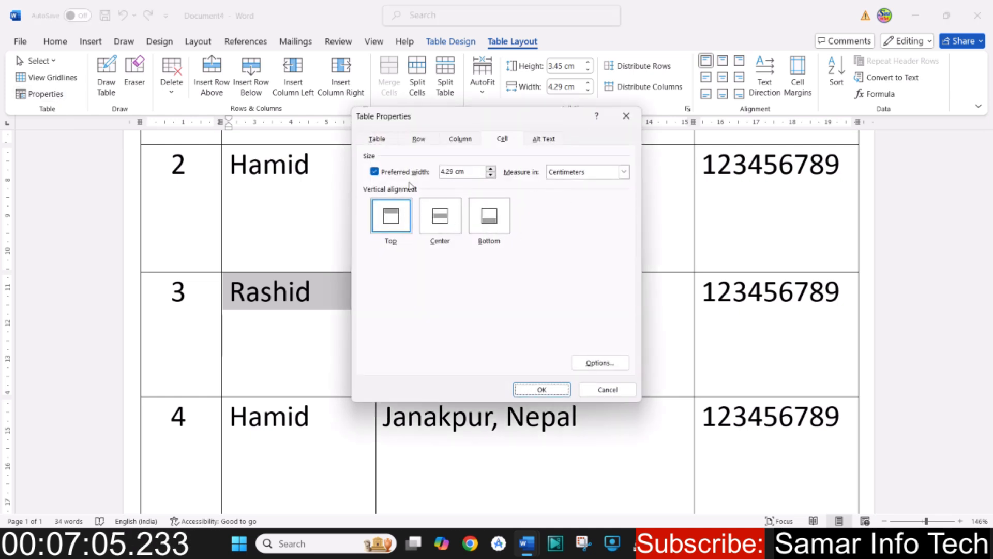
pyautogui.click(553, 140)
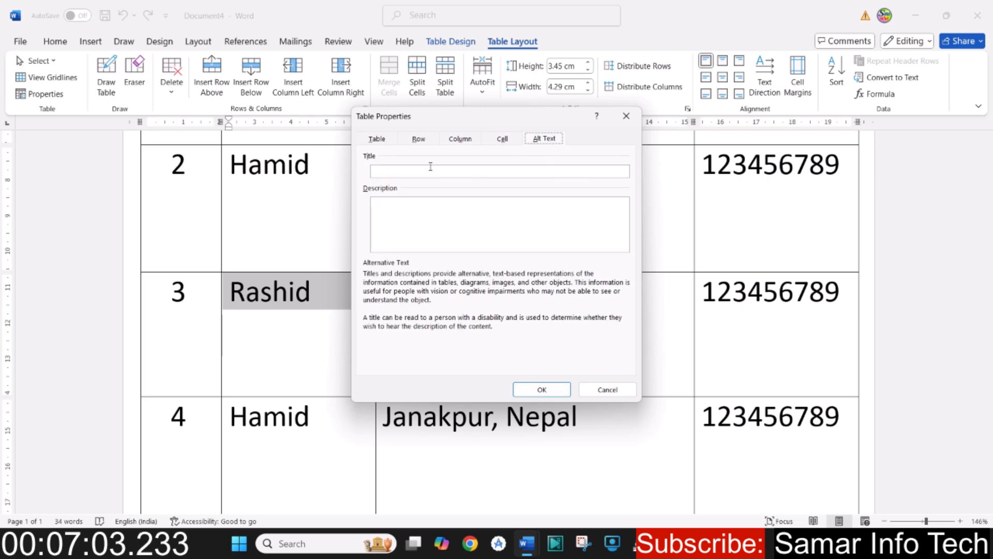
pyautogui.click(398, 169)
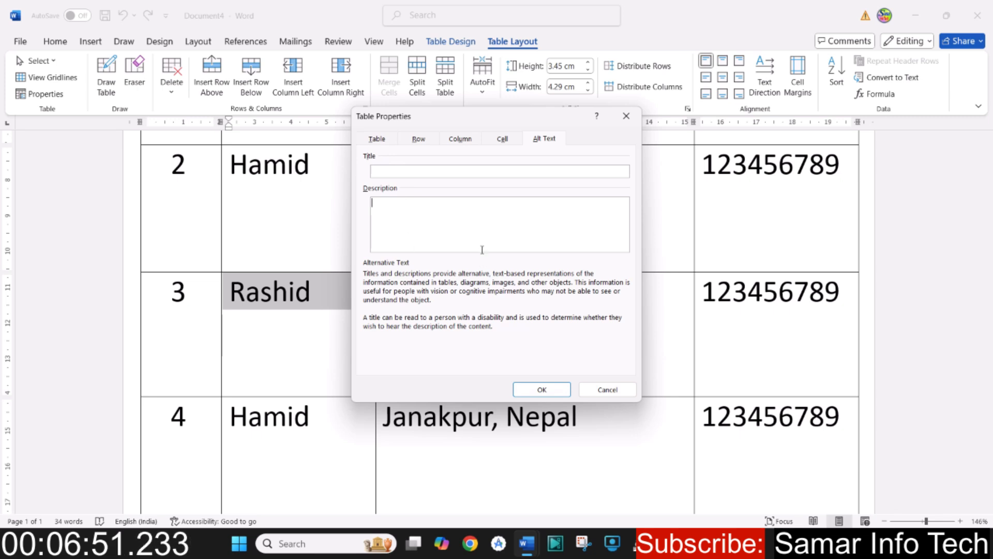
pyautogui.click(502, 139)
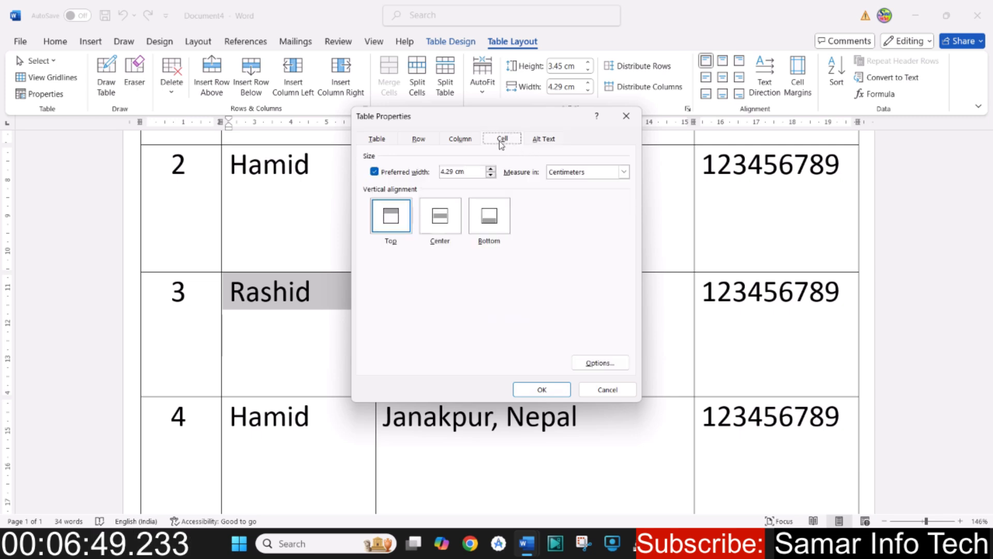
pyautogui.click(460, 139)
pyautogui.click(419, 139)
pyautogui.click(376, 139)
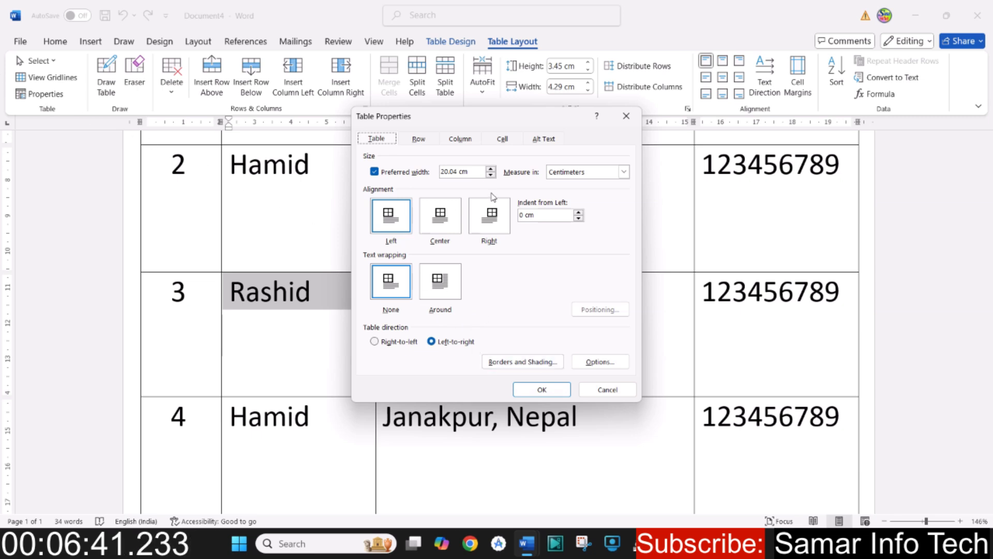
# - Review the table's Borders and Shading settings and table options, and close the table properties
pyautogui.click(523, 362)
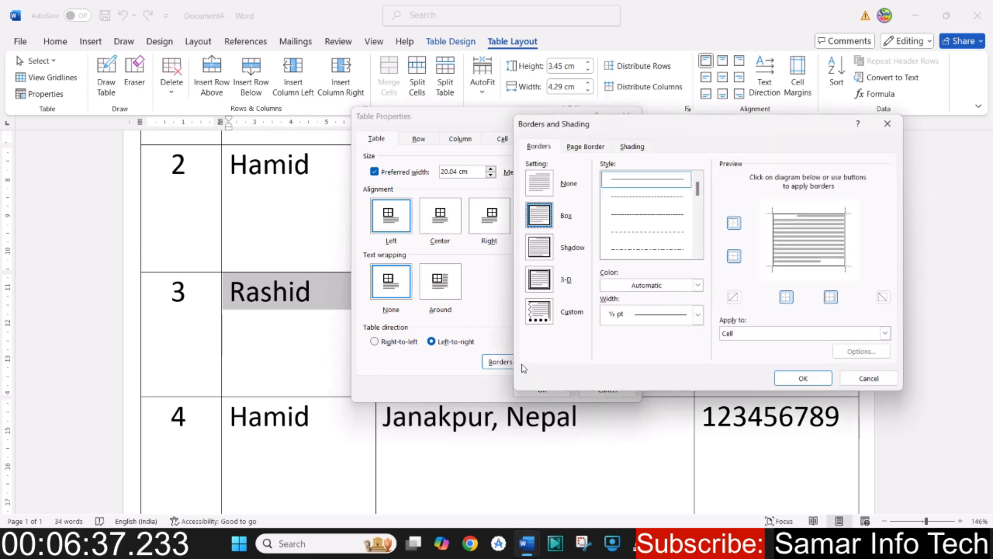
pyautogui.click(875, 380)
pyautogui.click(601, 362)
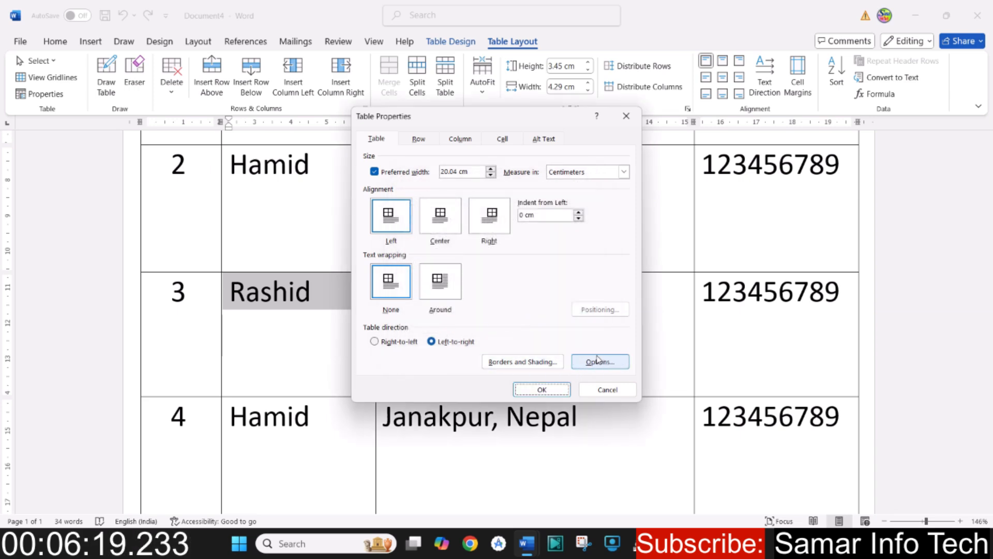
pyautogui.click(557, 393)
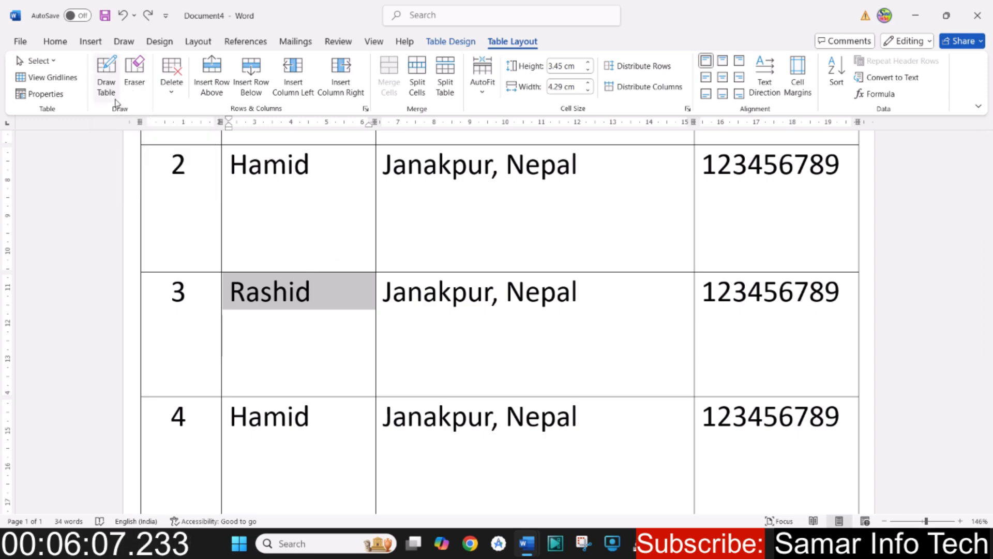
# - Draw a horizontal border across the Address cell of the row numbered 2 and a vertical border dividing its lower half
pyautogui.click(92, 46)
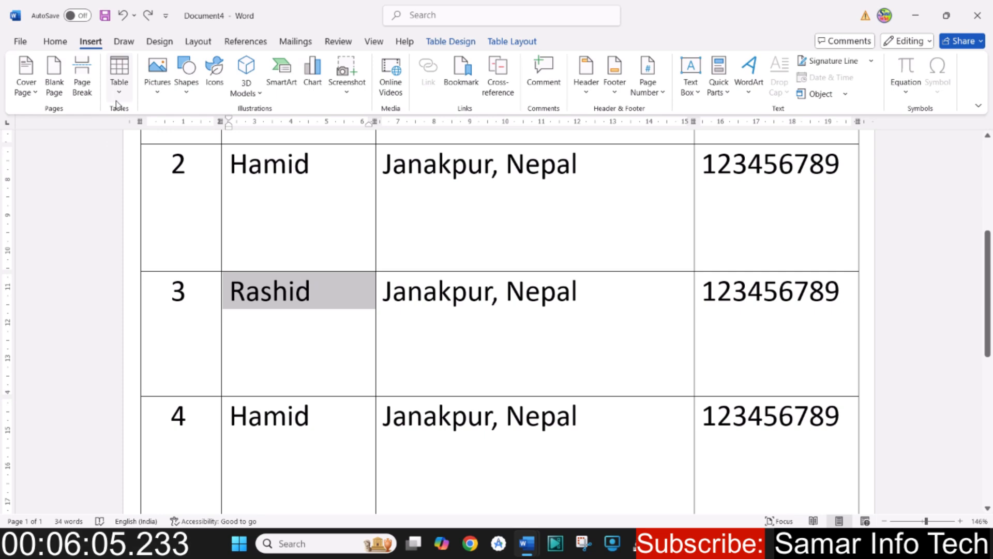
pyautogui.click(513, 43)
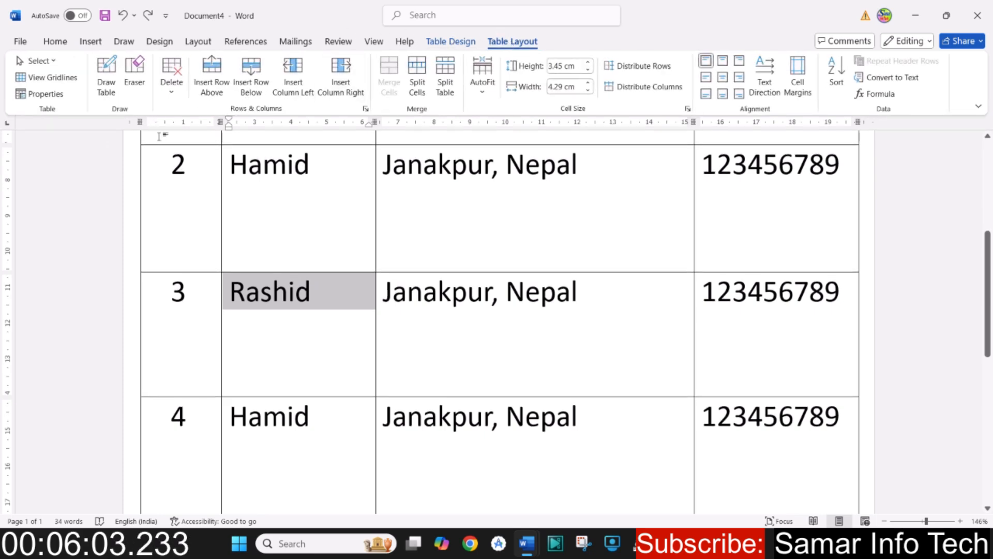
pyautogui.click(296, 215)
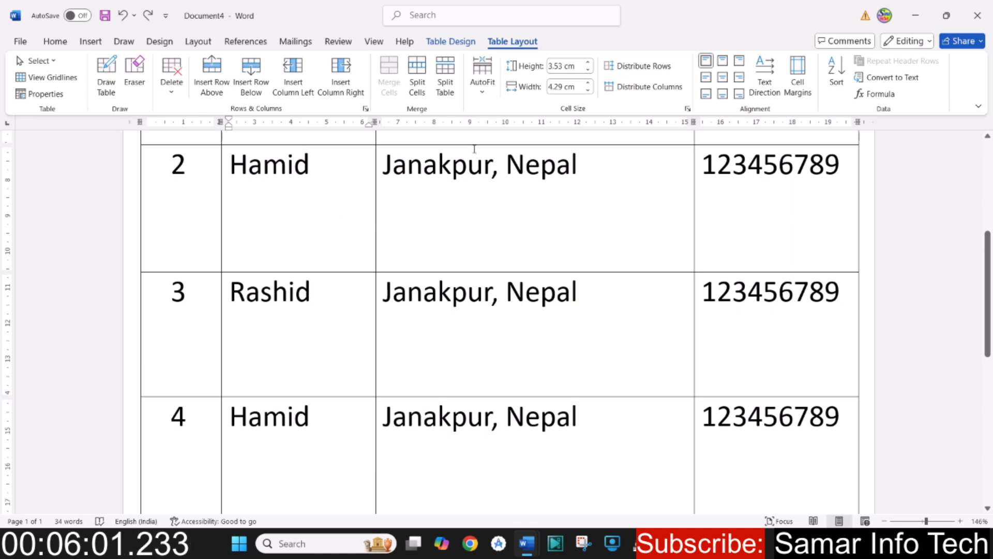
pyautogui.click(106, 77)
pyautogui.moveTo(380, 208); pyautogui.dragTo(644, 207)
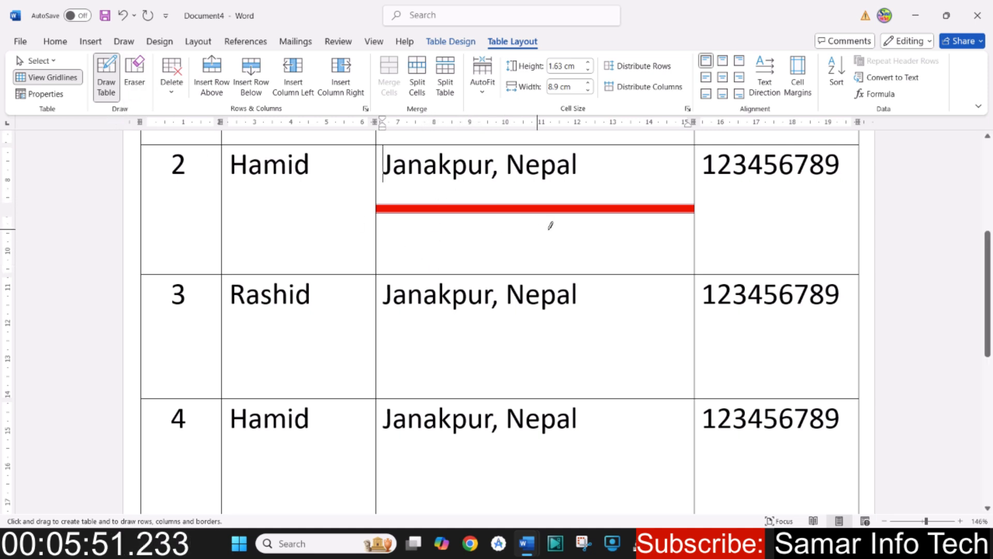
pyautogui.moveTo(541, 207); pyautogui.dragTo(539, 259)
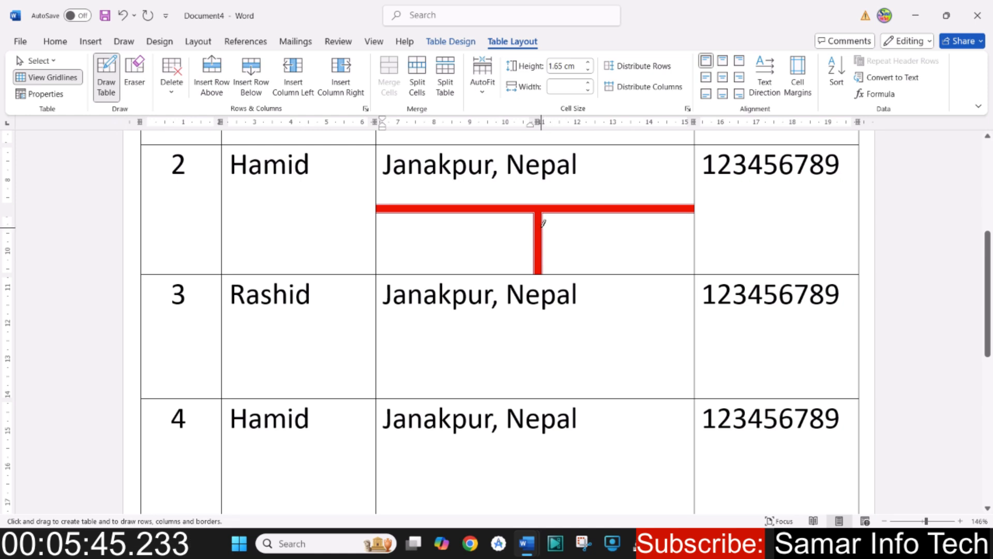
# - Erase the drawn red borders in the Address cell of the row numbered 2, and undo the erasing and drawing
pyautogui.click(134, 77)
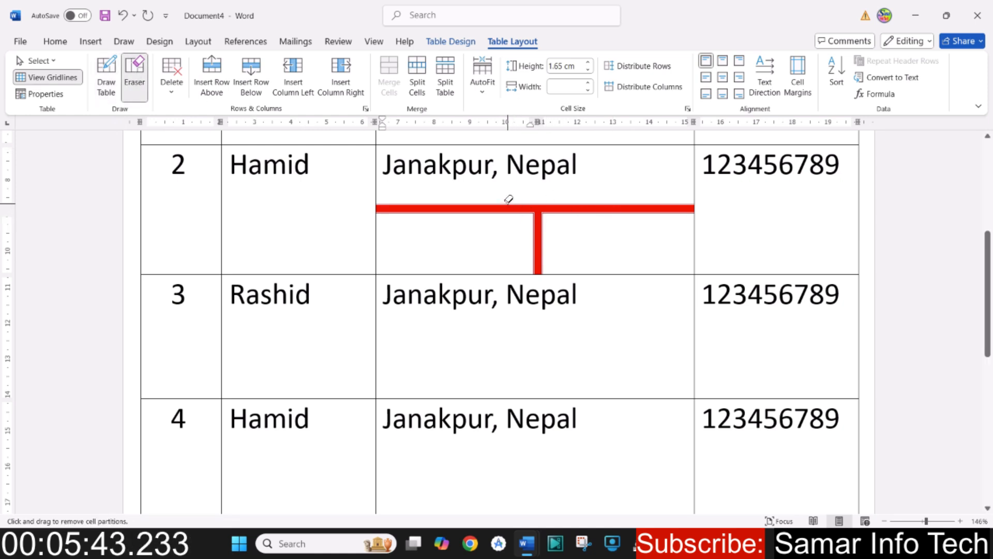
pyautogui.moveTo(508, 201); pyautogui.dragTo(568, 214)
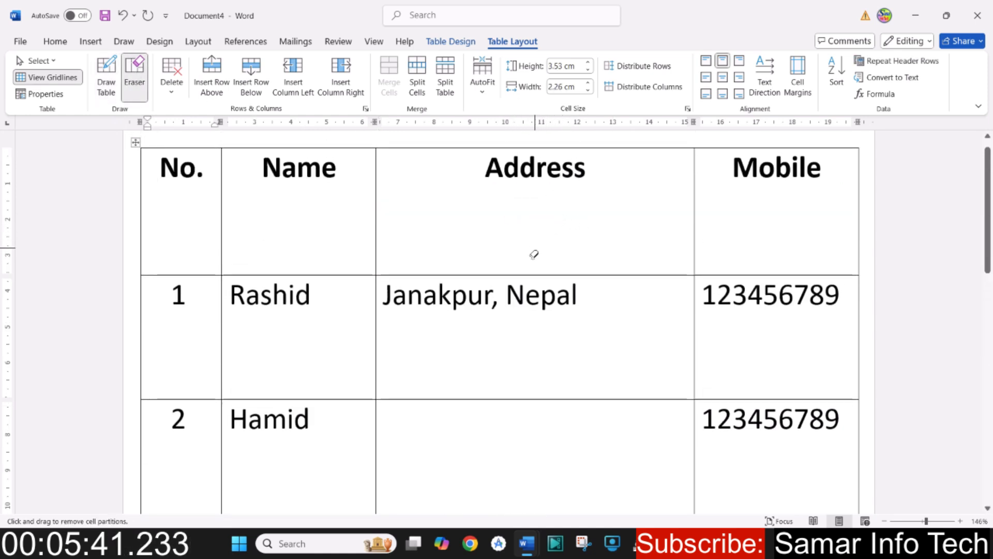
pyautogui.scroll(-3, 530, 335)
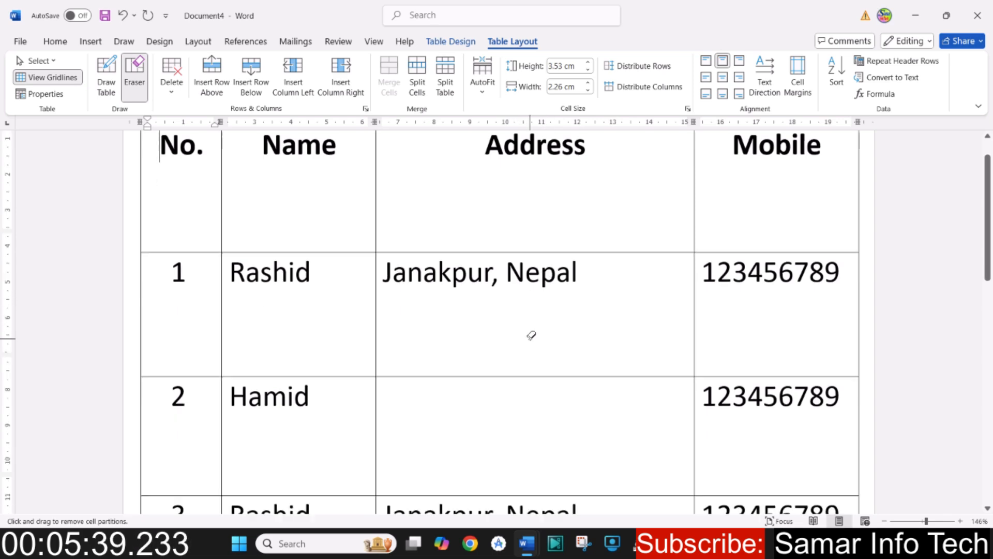
pyautogui.hotkey('ctrl', 'z')
pyautogui.hotkey('ctrl', 'z')
pyautogui.hotkey('ctrl', 'z')
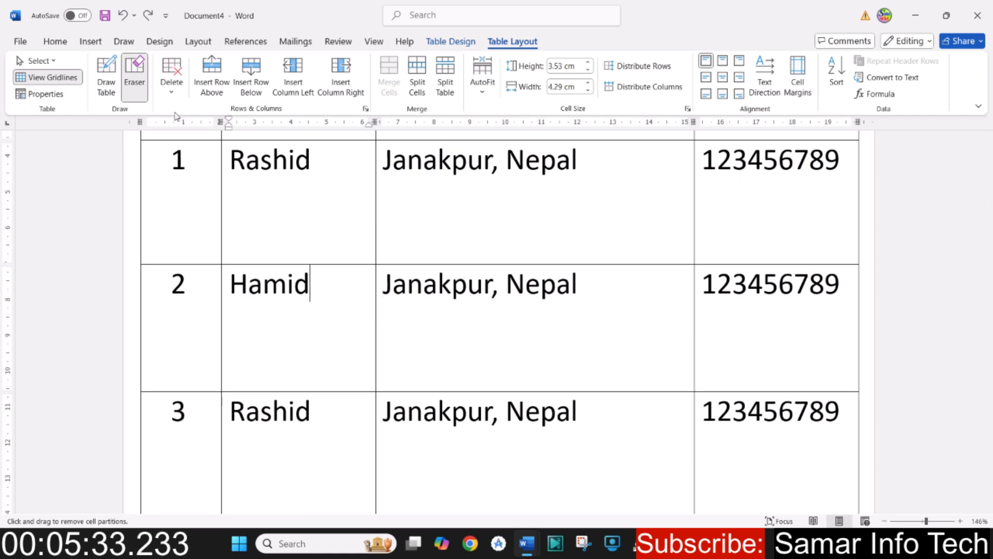
# - View the table's delete options, and place the cursor in the Mobile cell of the row numbered 6 with the Eraser off
pyautogui.click(172, 93)
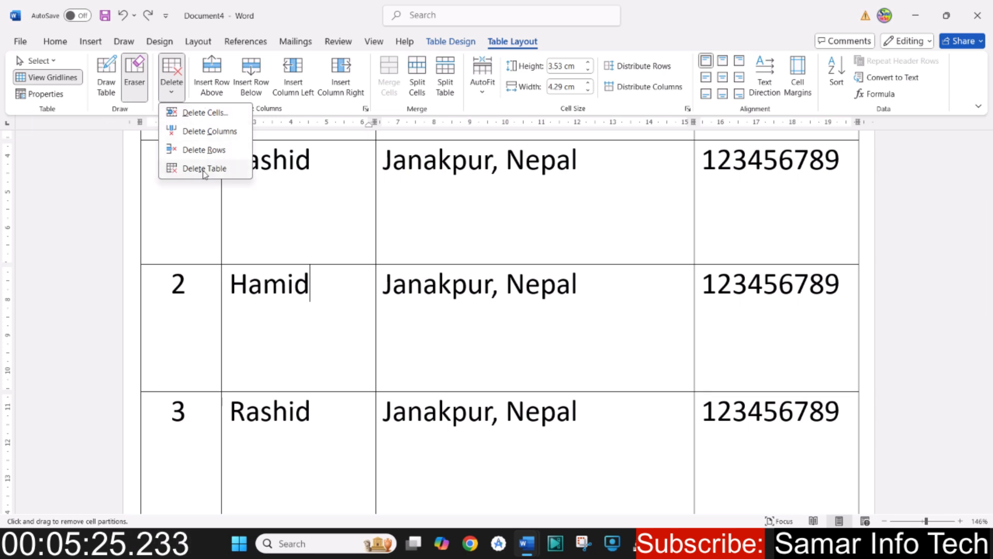
pyautogui.click(914, 521)
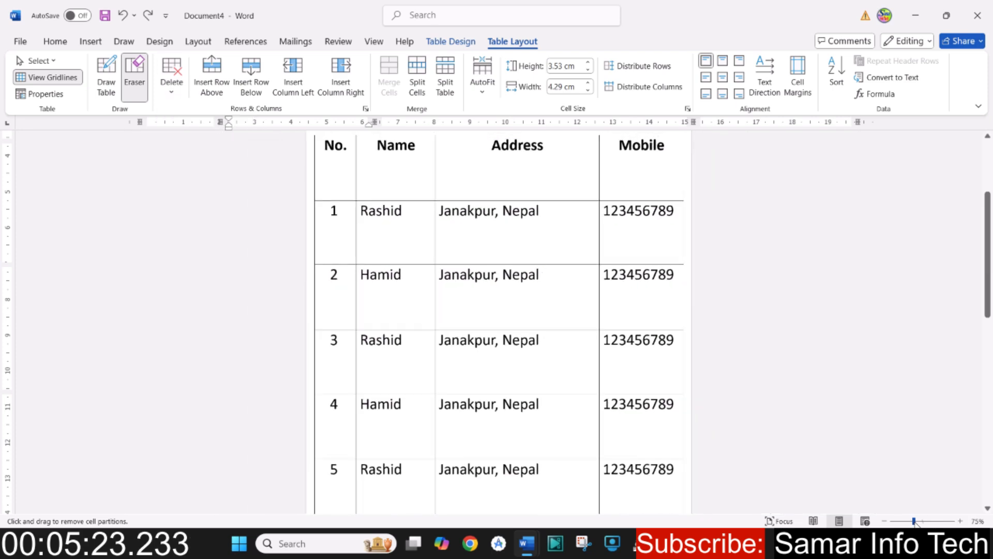
pyautogui.click(903, 522)
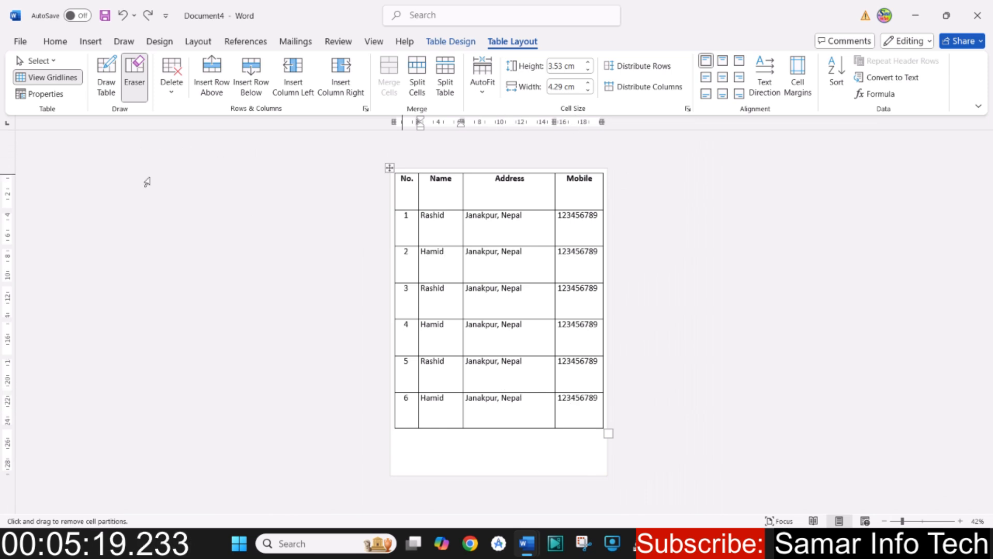
pyautogui.click(190, 208)
pyautogui.click(387, 317)
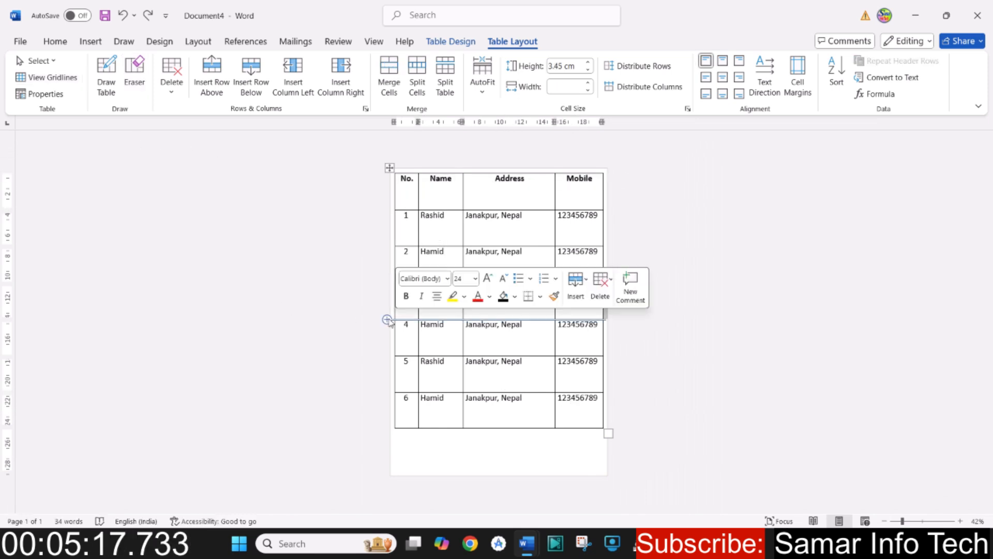
pyautogui.click(576, 409)
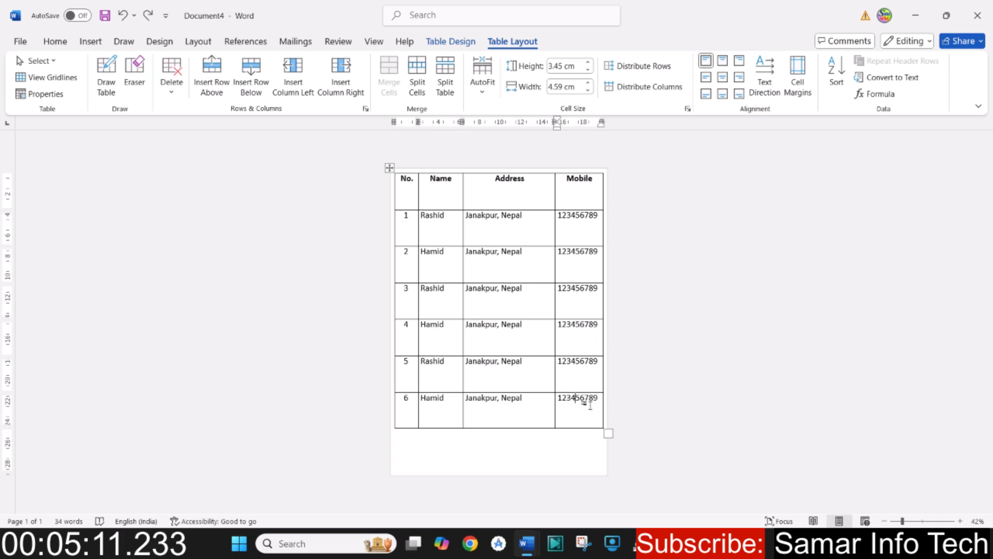
# - Delete the Mobile cell of the row numbered 6, shifting cells left, and view the remaining delete options
pyautogui.click(171, 83)
pyautogui.click(178, 113)
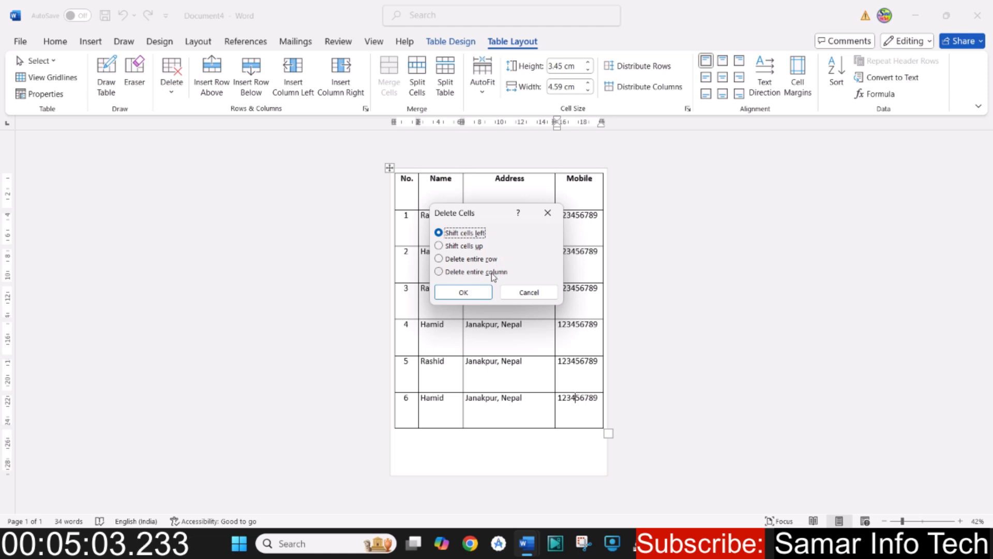
pyautogui.click(463, 293)
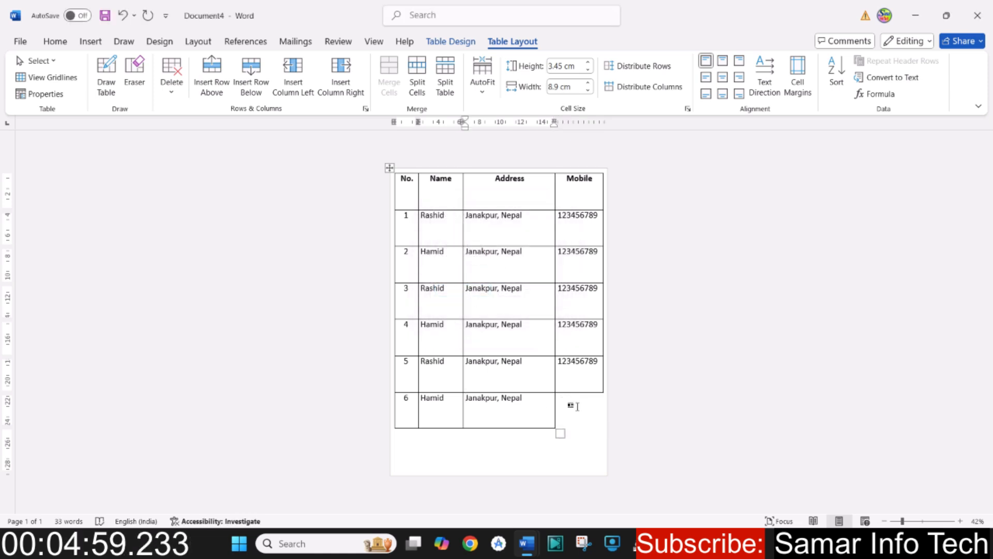
pyautogui.click(172, 95)
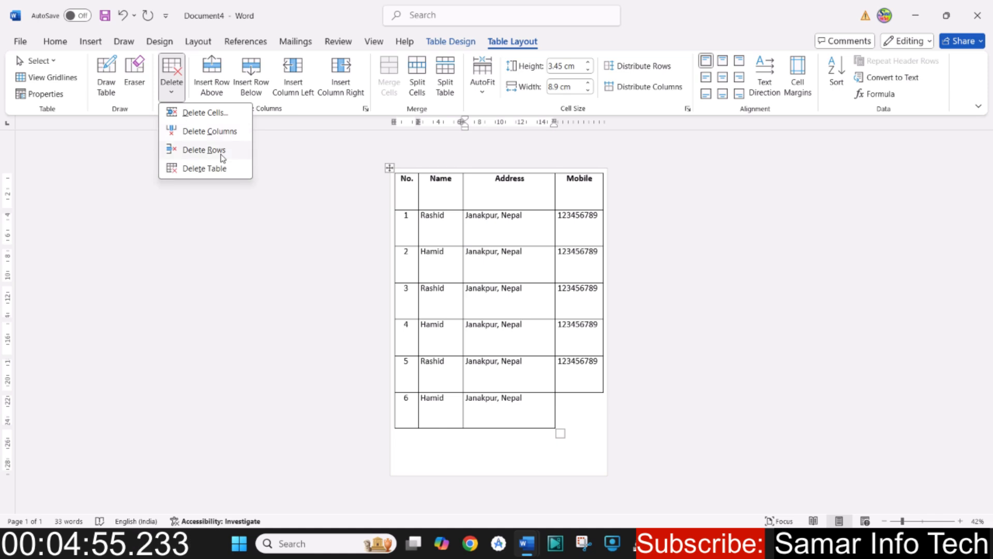
pyautogui.click(499, 396)
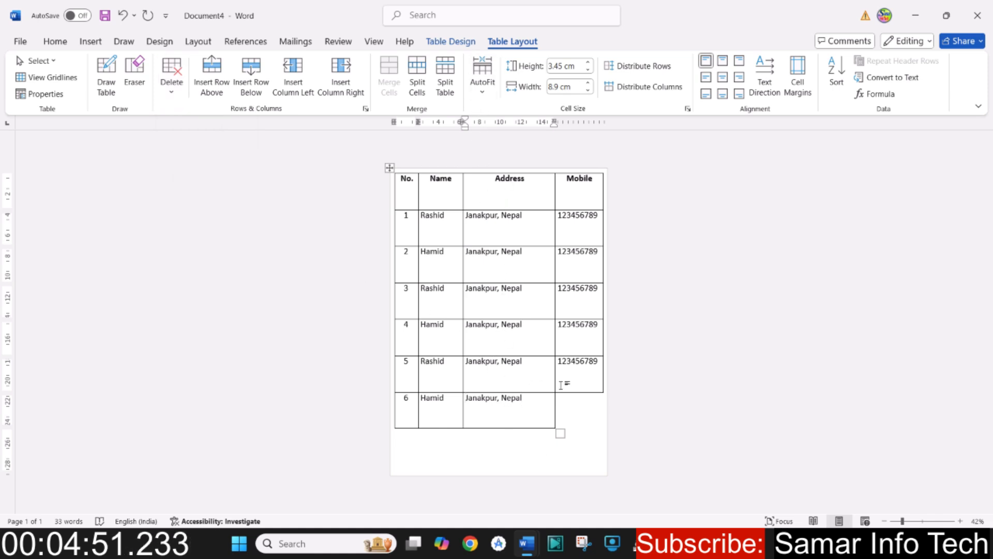
# - Delete the entire Mobile column and the row numbered 6
pyautogui.click(585, 362)
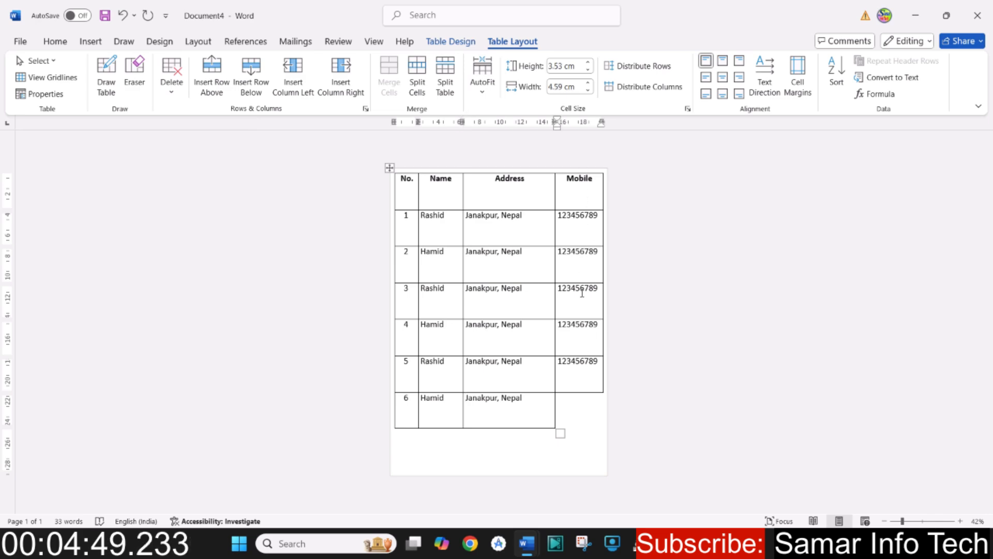
pyautogui.click(171, 85)
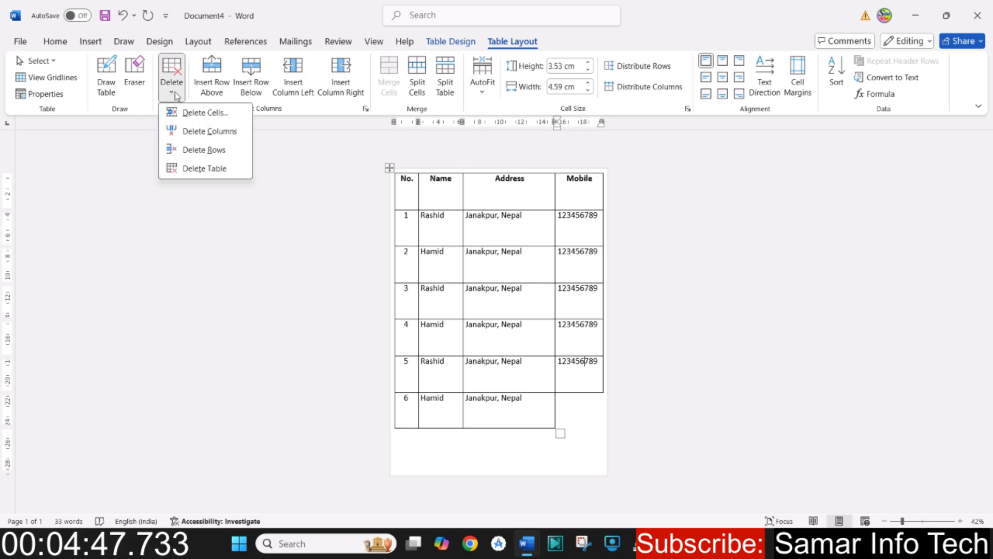
pyautogui.click(188, 131)
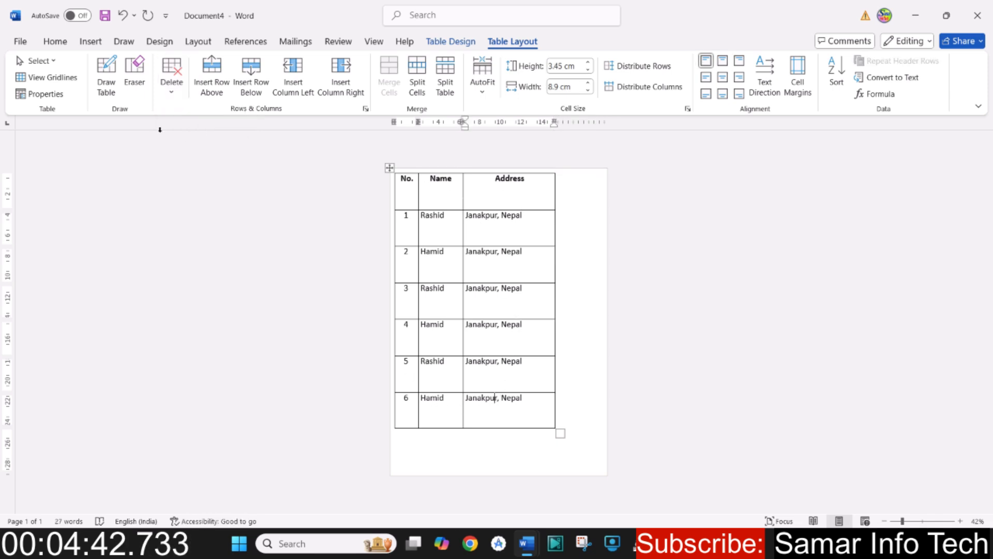
pyautogui.click(172, 92)
pyautogui.click(189, 150)
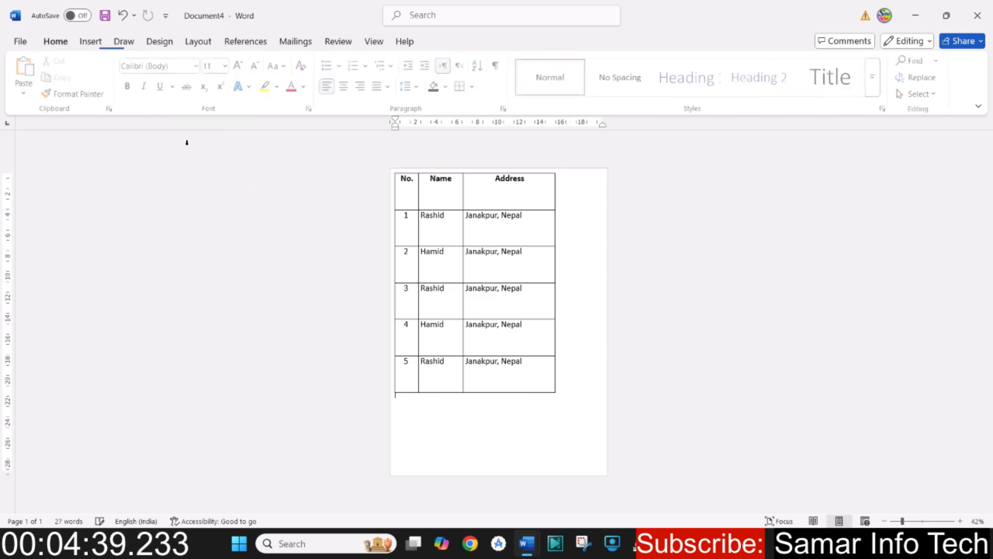
# - Delete the entire table, and undo the table, row, column and cell deletions
pyautogui.click(473, 364)
pyautogui.click(171, 93)
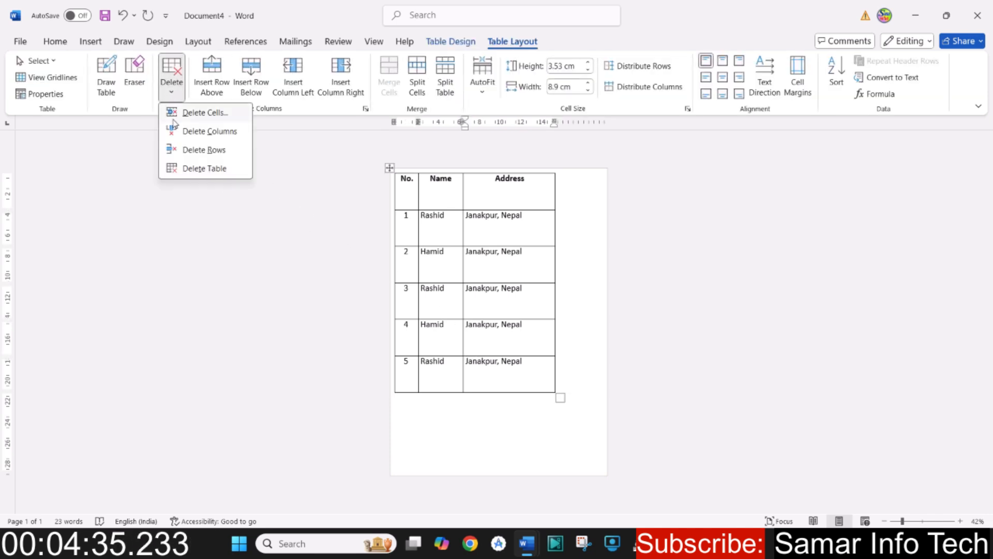
pyautogui.click(189, 169)
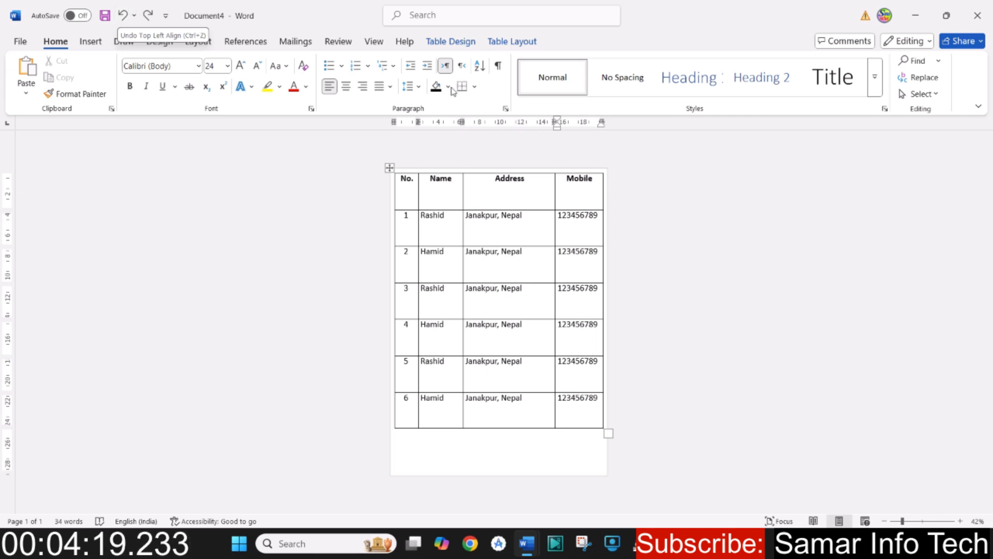
# - Insert a blank row above the row numbered 2, and undo the insertion
pyautogui.click(506, 41)
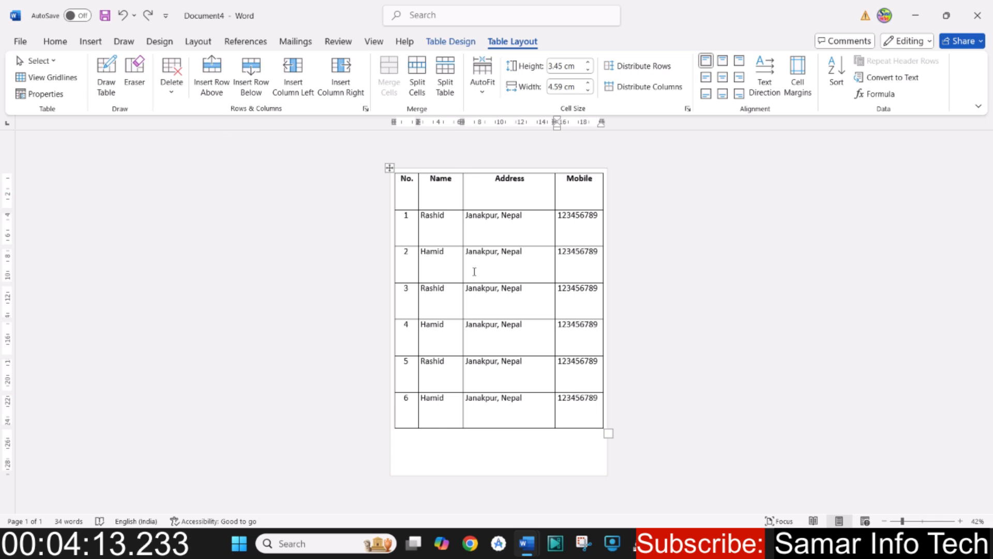
pyautogui.click(490, 254)
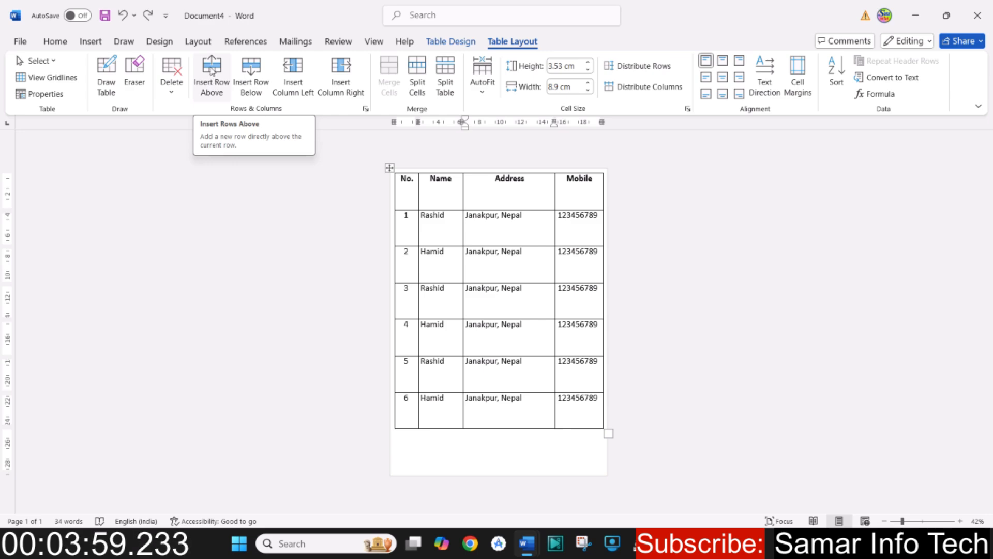
pyautogui.click(211, 71)
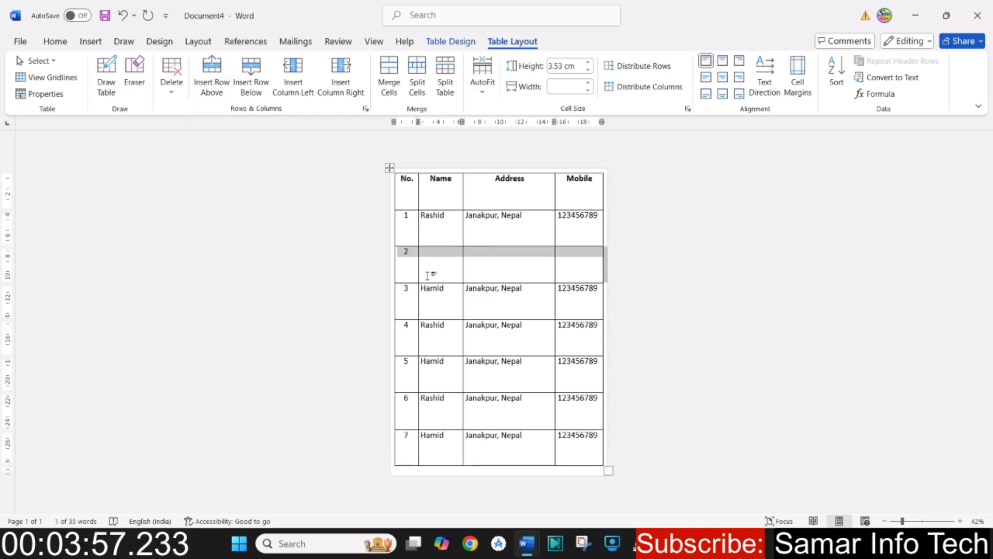
pyautogui.hotkey('ctrl', 'z')
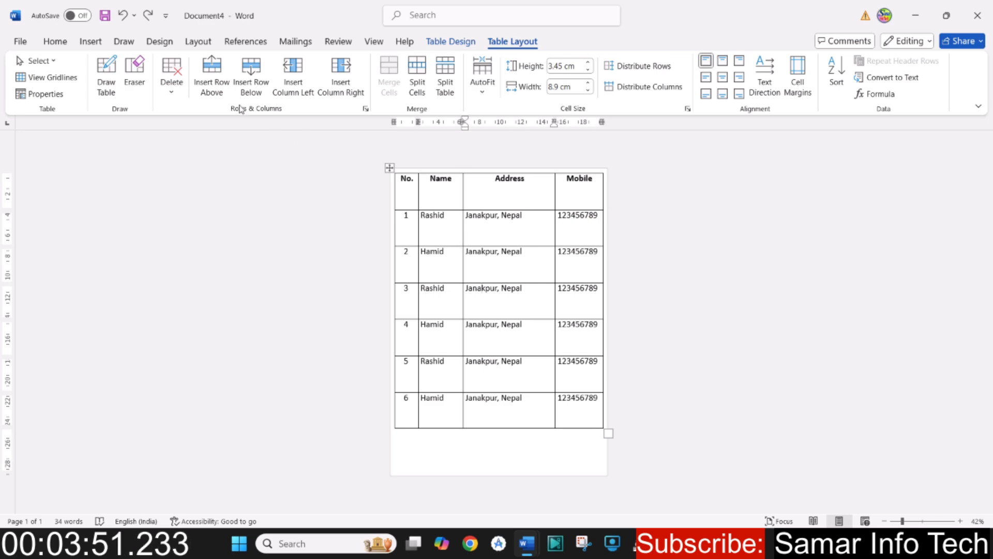
# - Insert rows above the row numbered 3 and four blank rows below it, undoing both sets of insertions
pyautogui.click(214, 83)
pyautogui.click(215, 86)
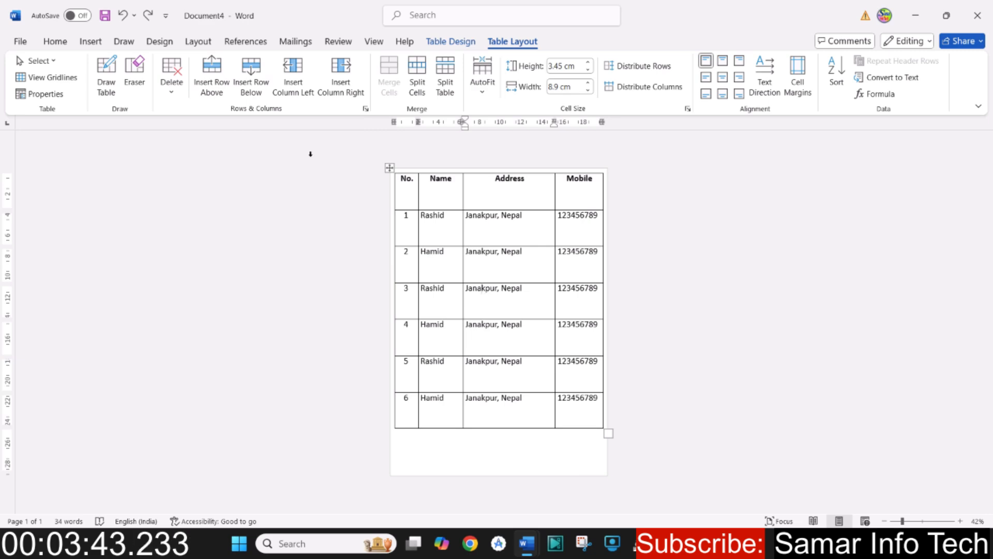
pyautogui.click(255, 81)
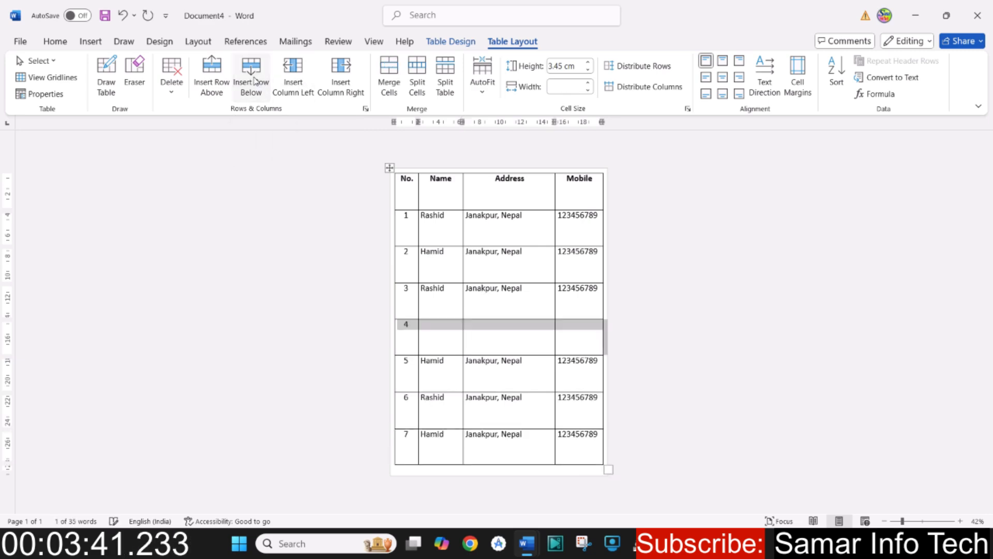
pyautogui.click(255, 81)
pyautogui.click(256, 81)
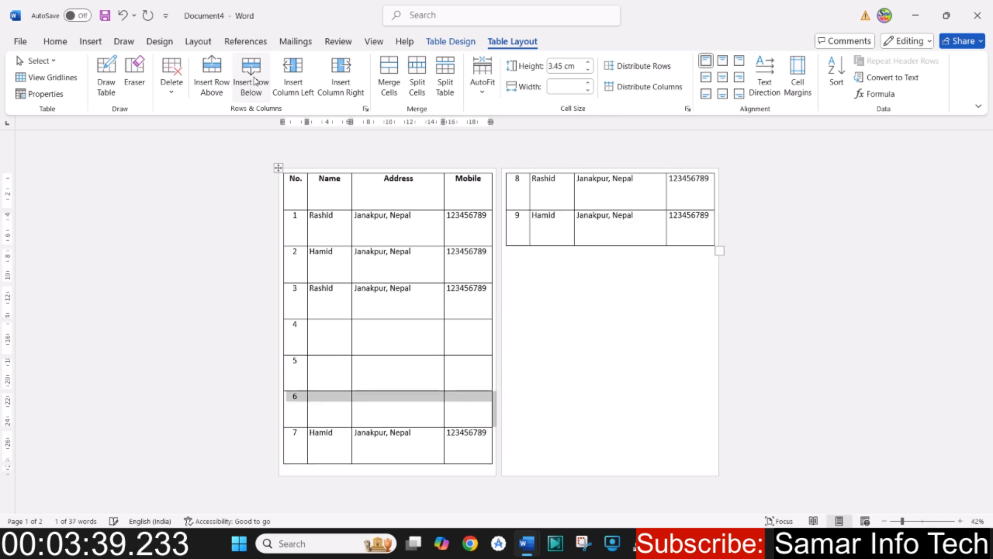
pyautogui.click(254, 81)
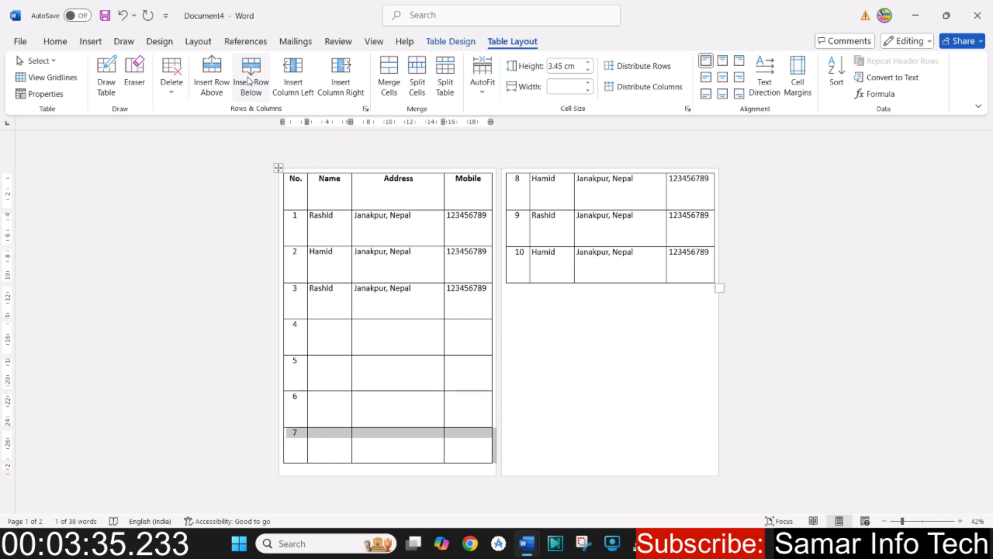
pyautogui.hotkey('ctrl', 'z')
pyautogui.hotkey('ctrl', 'z')
pyautogui.hotkey('ctrl', 'z')
pyautogui.hotkey('ctrl', 'z')
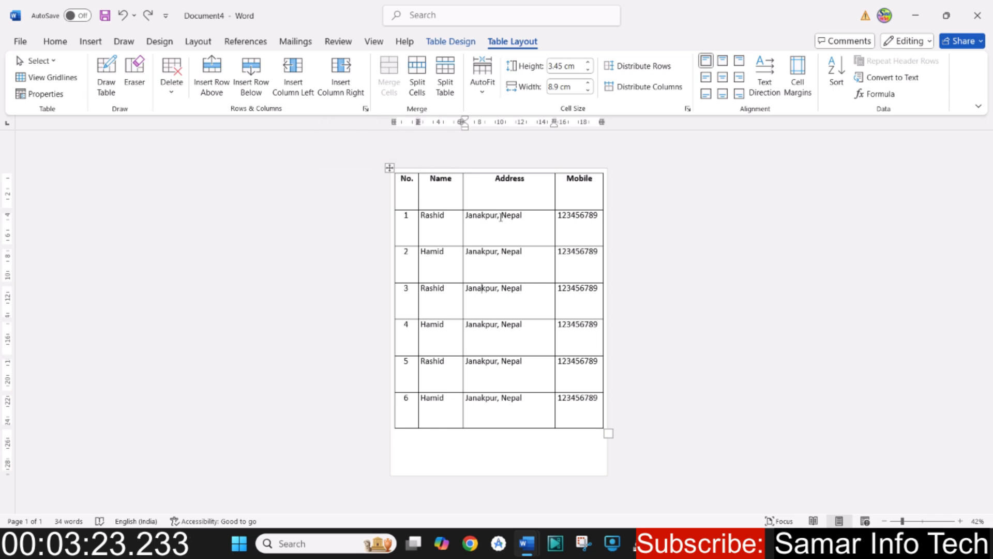
# - Shrink the table to a row height of about 2 cm and insert a blank column on each side of the Name column
pyautogui.click(439, 216)
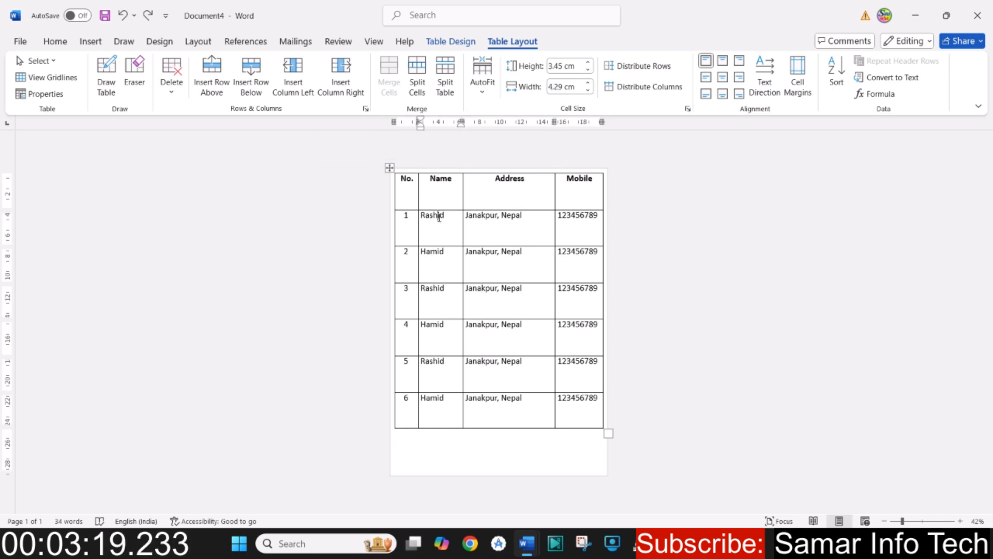
pyautogui.moveTo(610, 434); pyautogui.dragTo(564, 316)
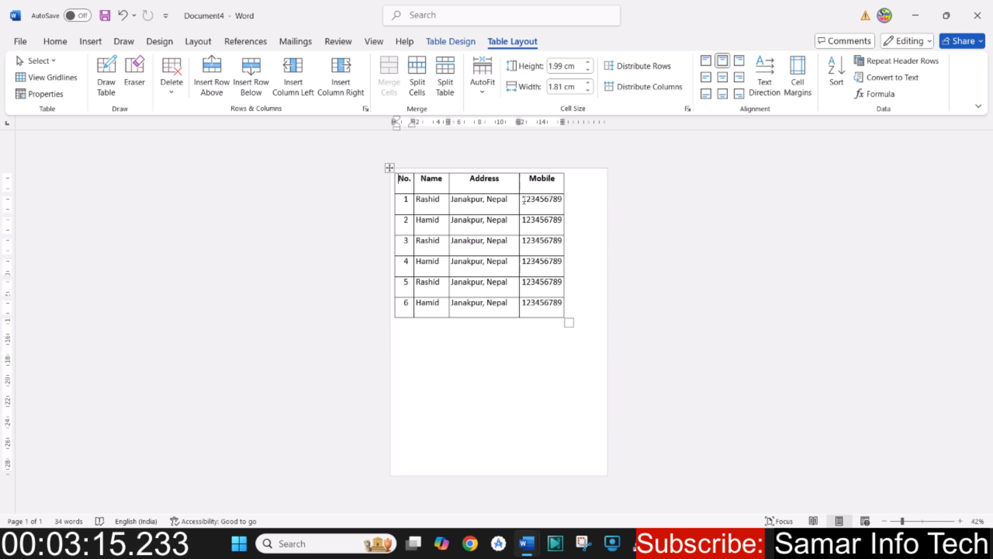
pyautogui.click(433, 202)
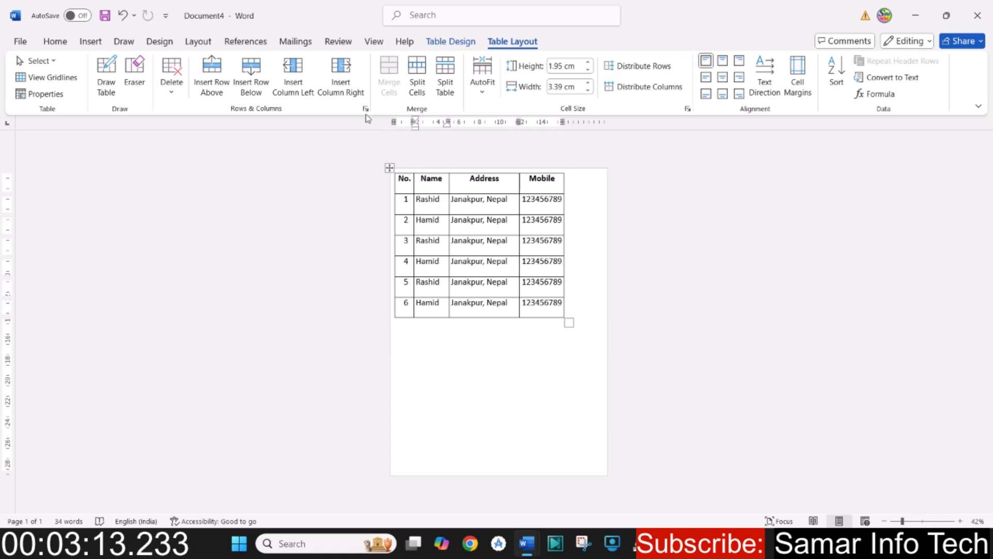
pyautogui.click(288, 70)
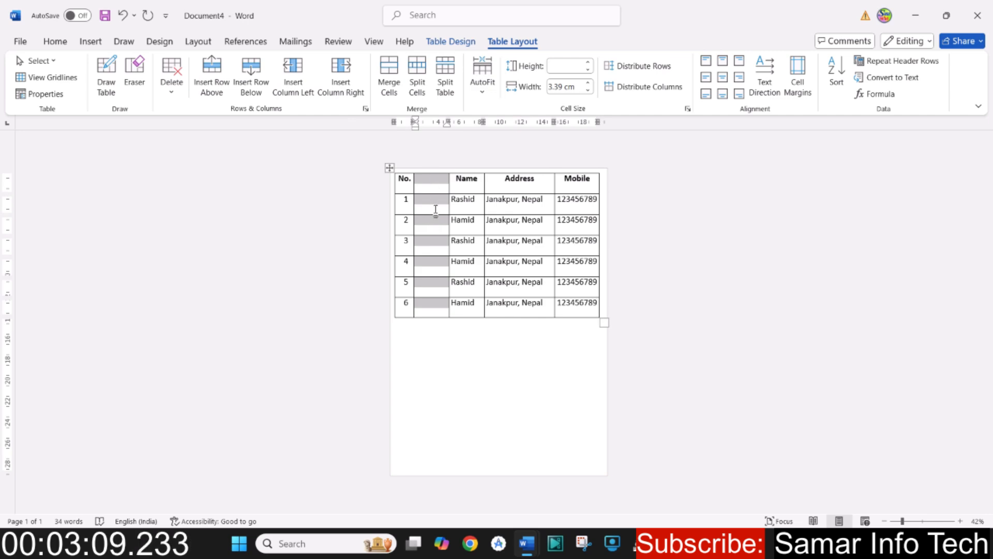
pyautogui.click(472, 202)
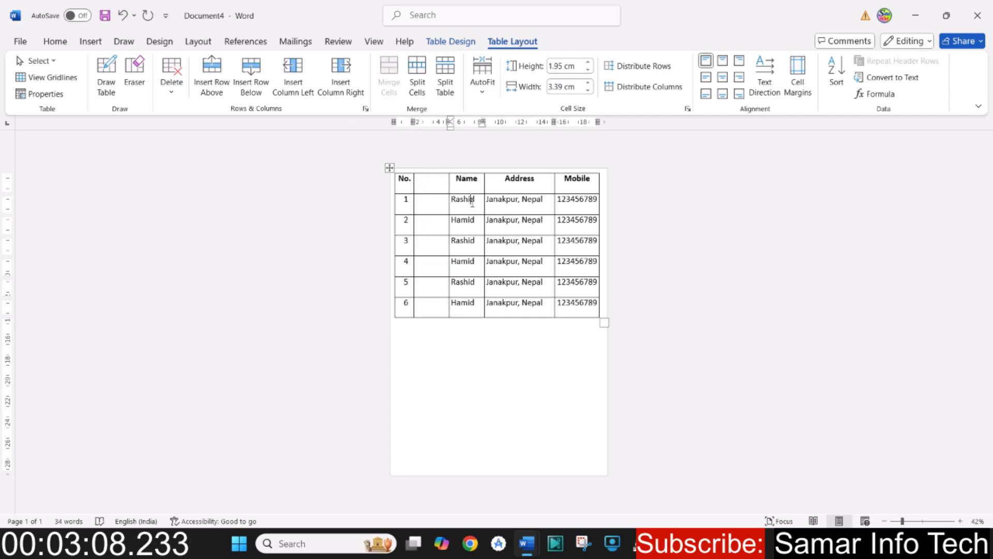
pyautogui.click(350, 89)
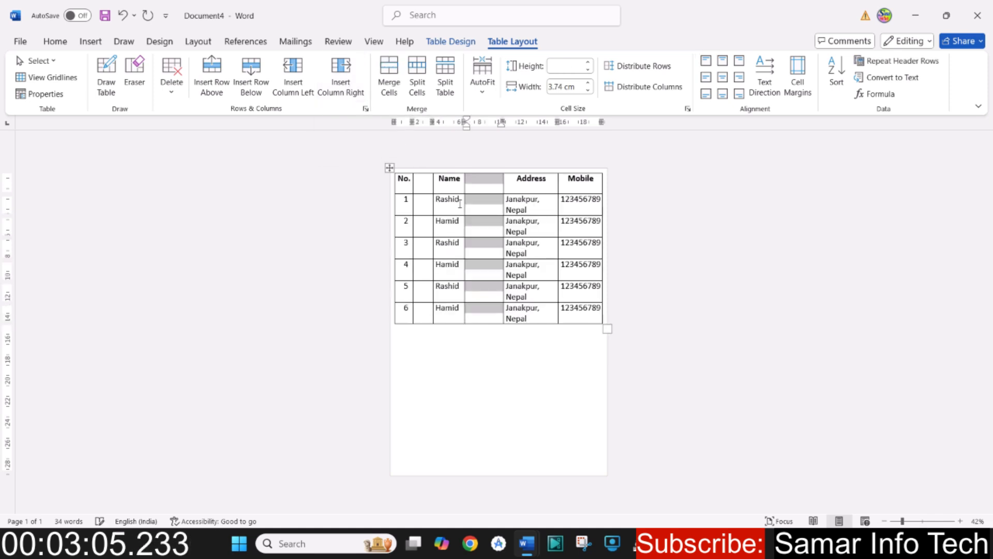
# - Undo both column insertions and the table resizing
pyautogui.click(432, 205)
pyautogui.click(488, 203)
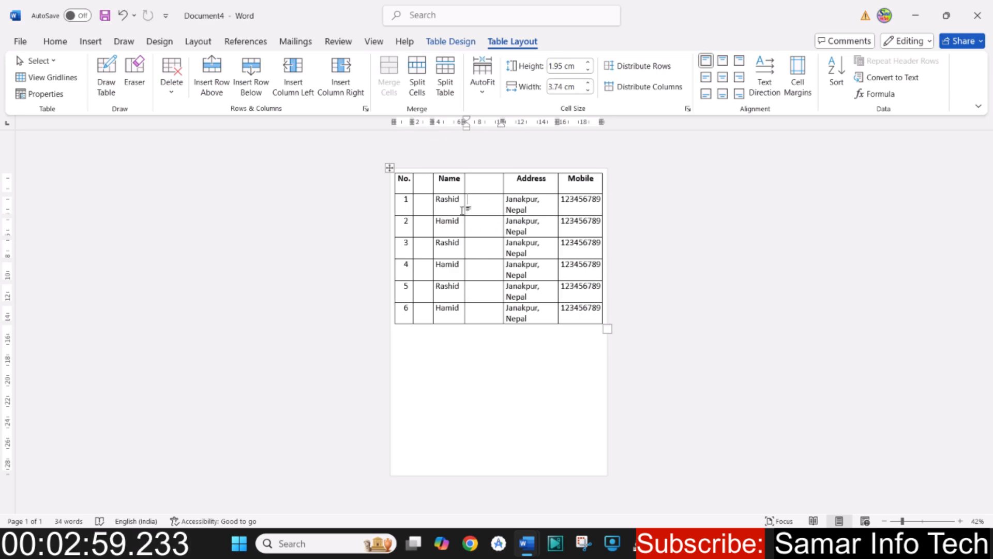
pyautogui.hotkey('ctrl', 'z')
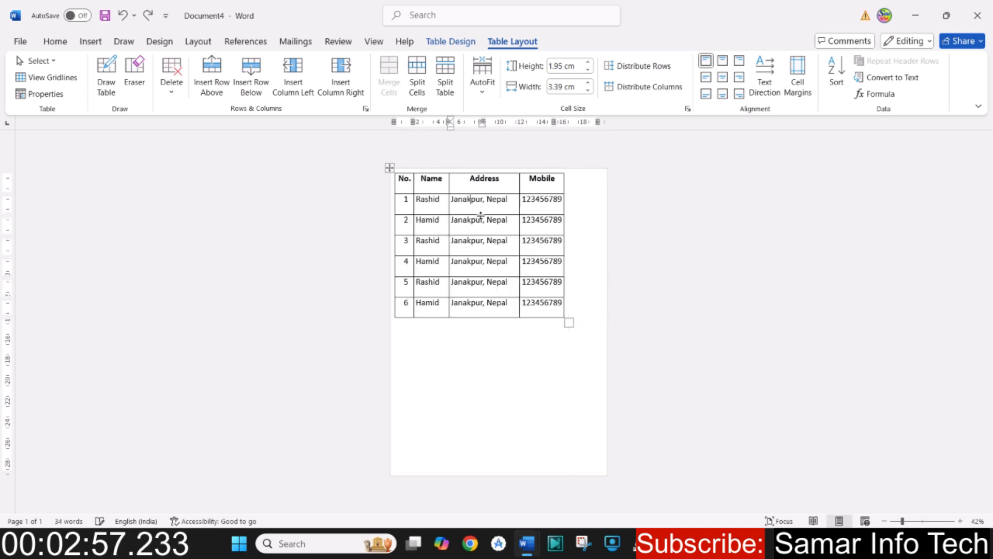
pyautogui.hotkey('ctrl', 'z')
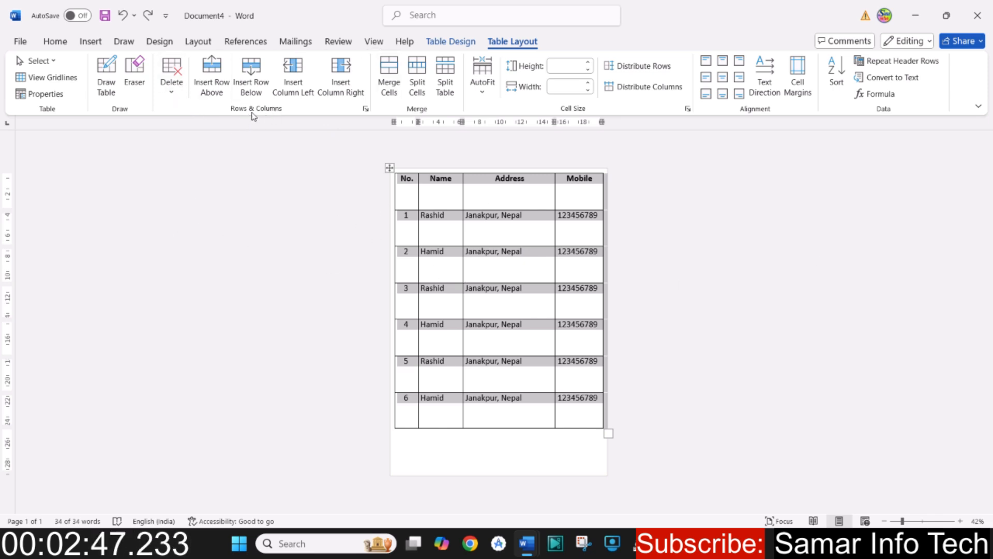
# - Review the Insert Cells options, trying Insert entire row and Shift cells down, and cancel the dialog
pyautogui.click(366, 109)
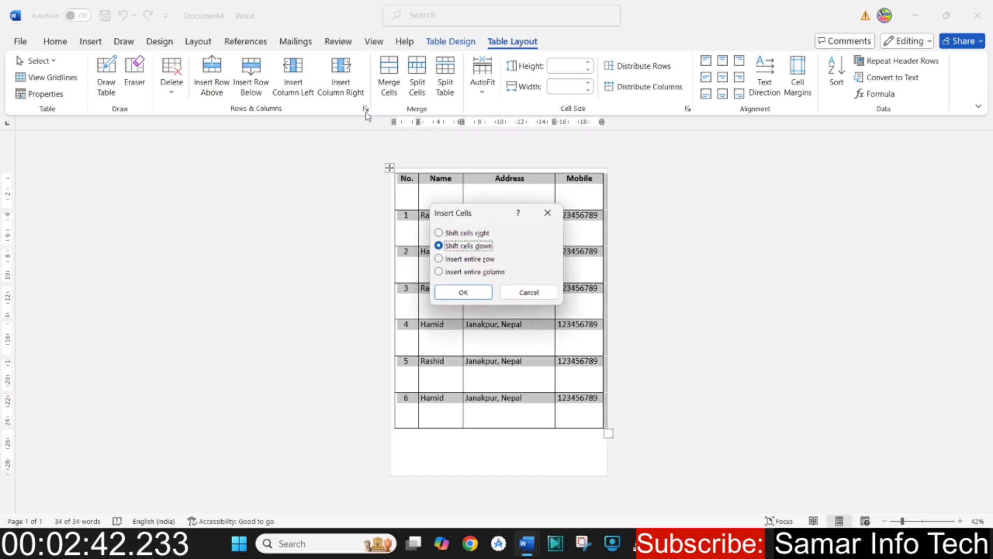
pyautogui.click(440, 259)
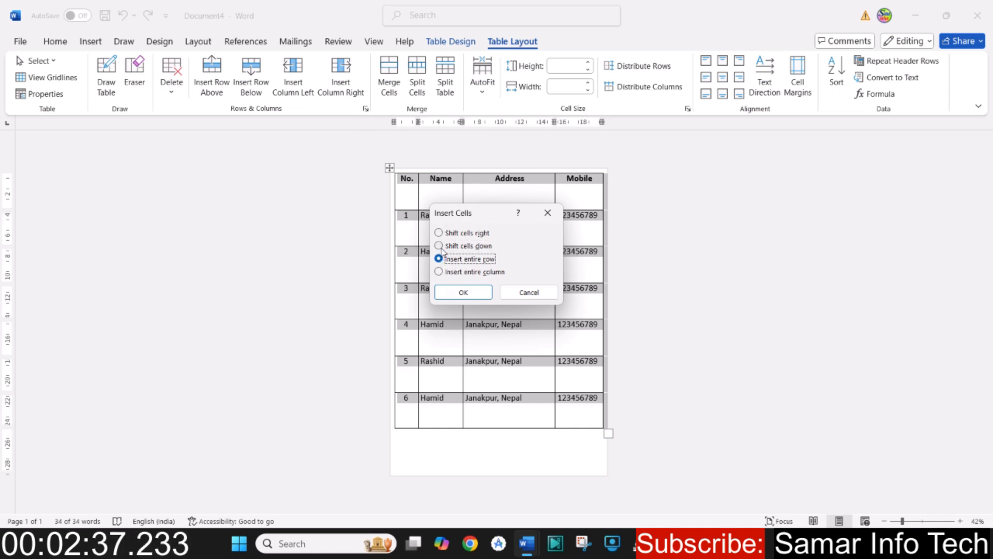
pyautogui.click(439, 246)
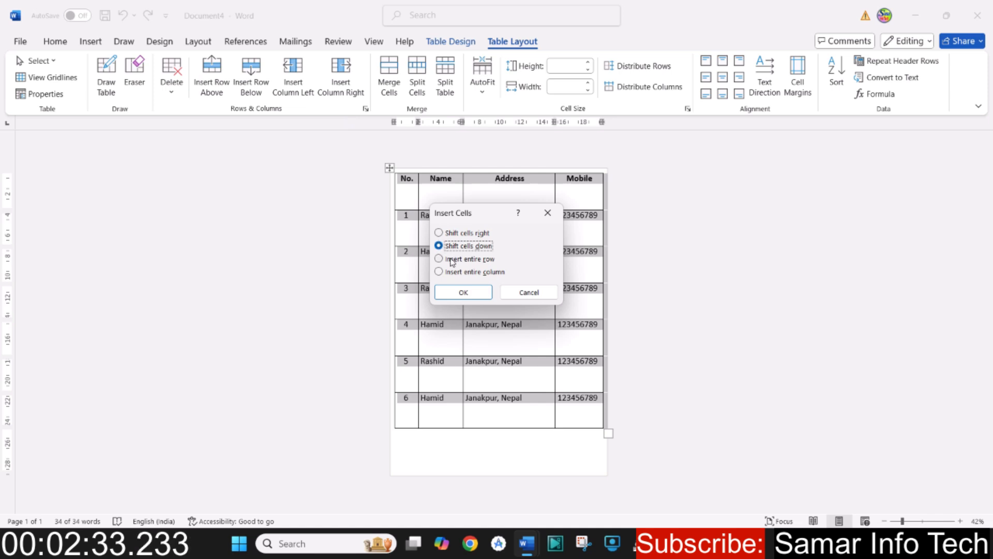
pyautogui.click(528, 292)
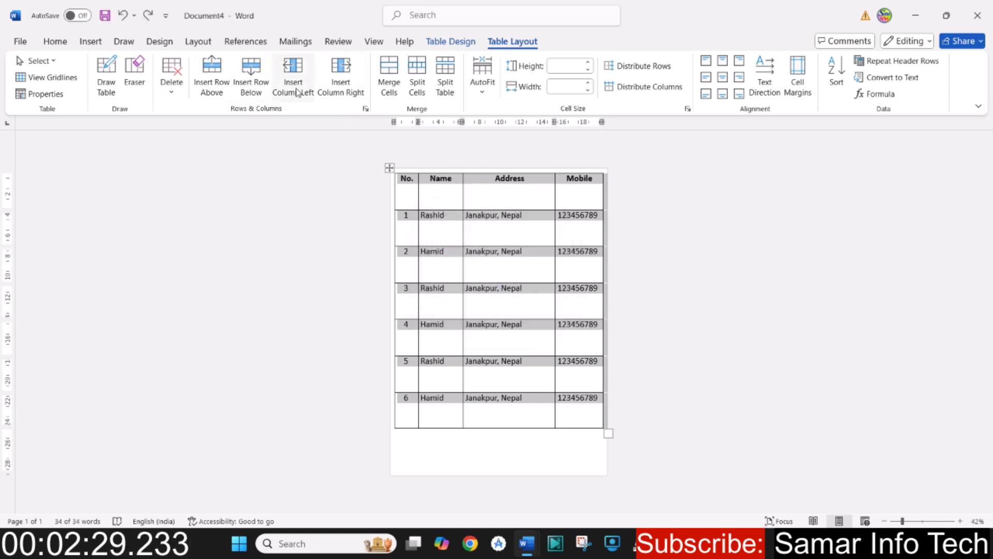
pyautogui.click(511, 289)
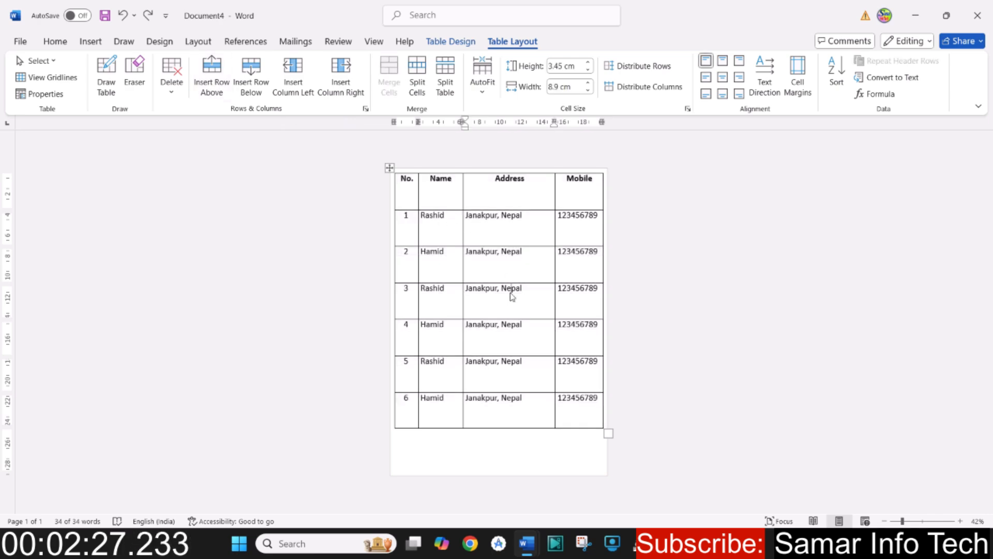
pyautogui.click(430, 289)
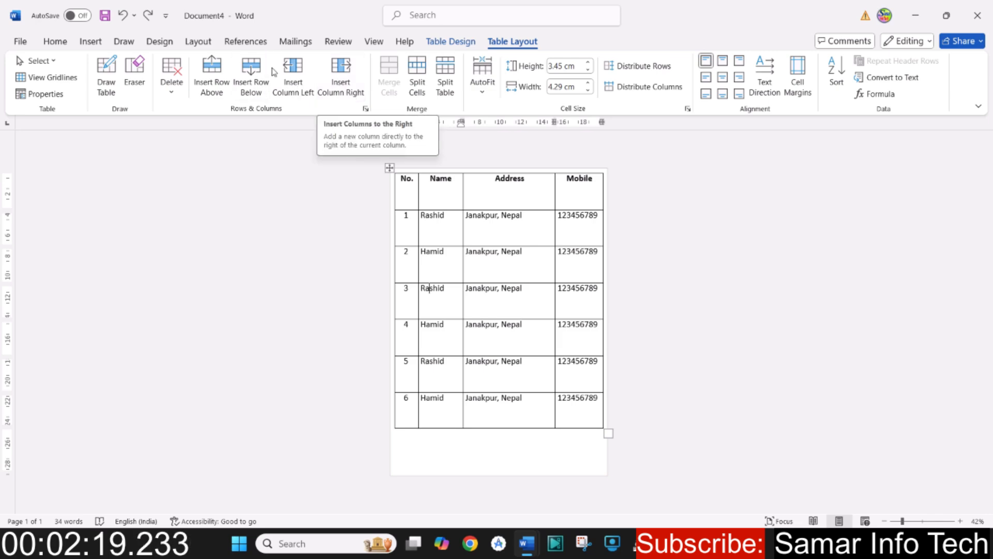
pyautogui.click(533, 298)
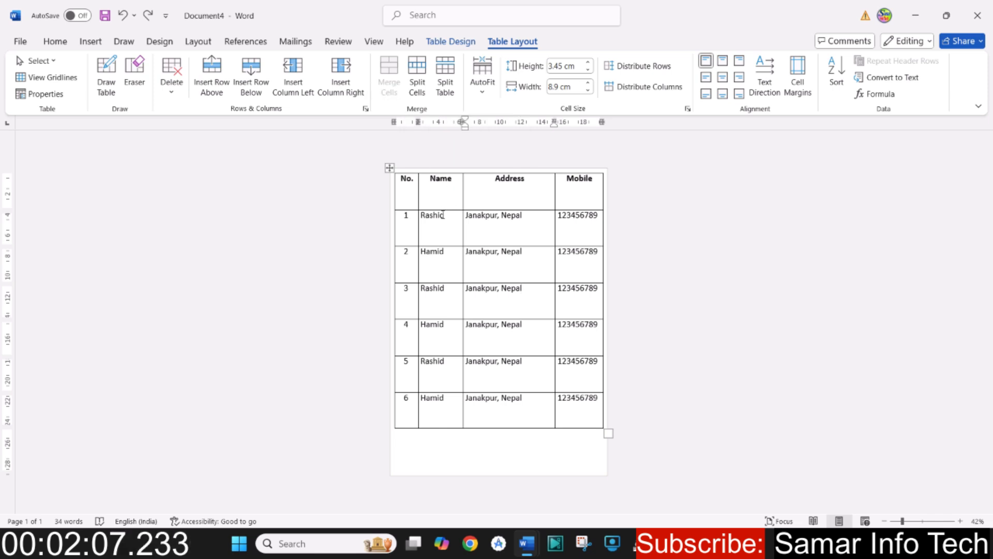
# - Merge the Name and Address header cells into one cell and bring both headings onto one line
pyautogui.moveTo(438, 217); pyautogui.dragTo(521, 231)
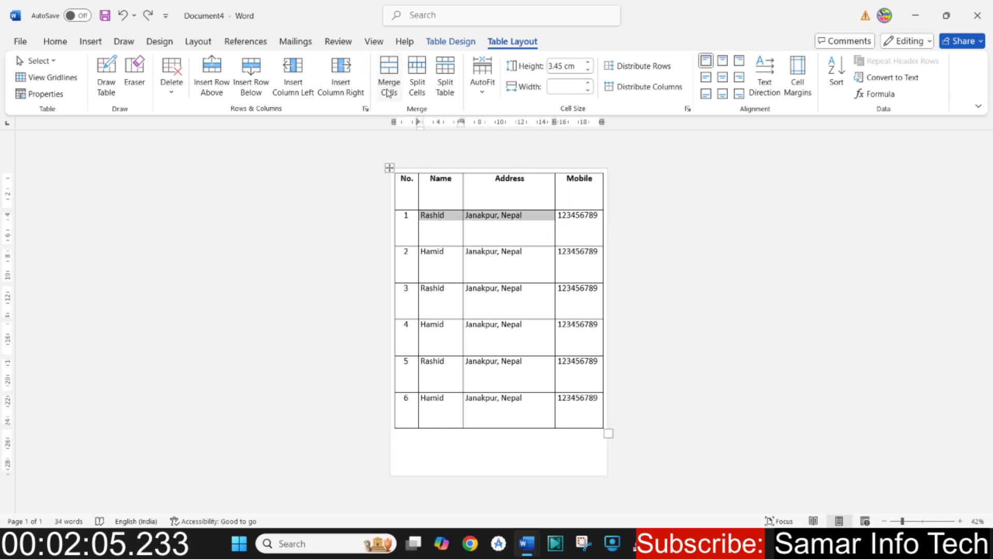
pyautogui.click(505, 228)
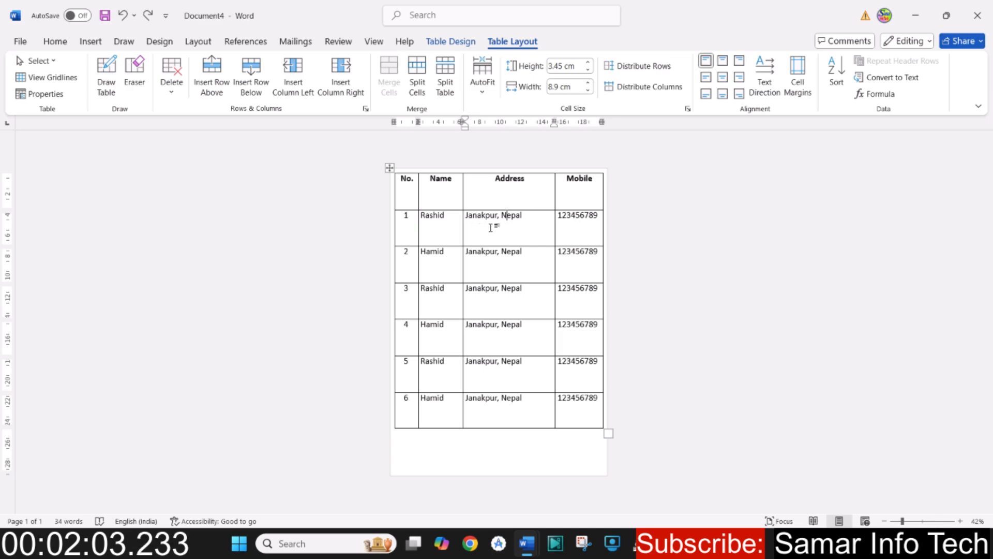
pyautogui.click(448, 184)
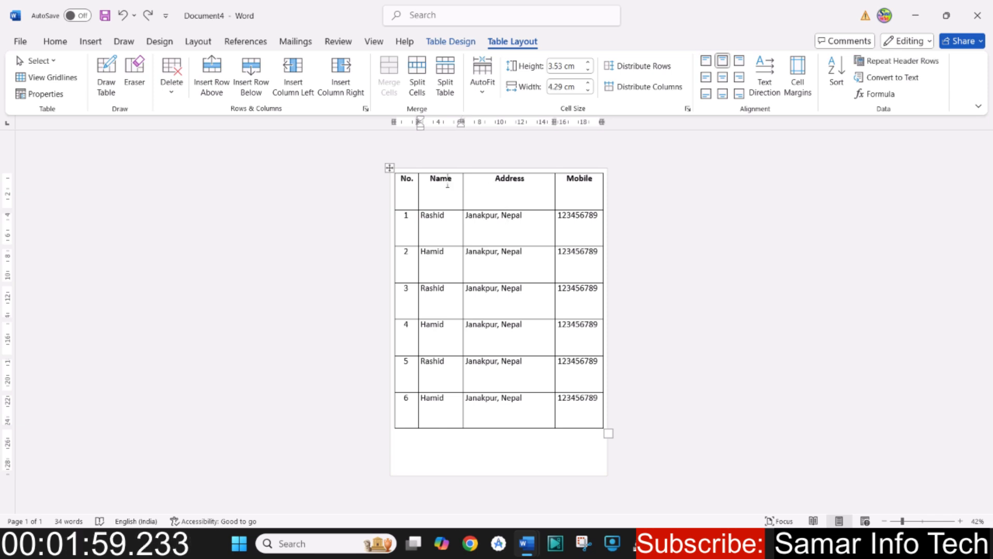
pyautogui.moveTo(444, 187); pyautogui.dragTo(498, 192)
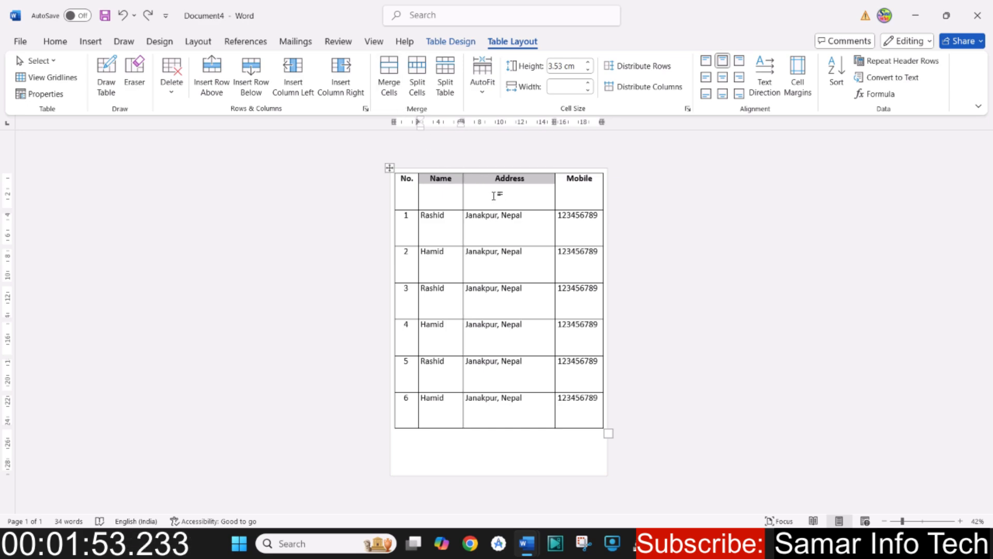
pyautogui.click(496, 193)
pyautogui.moveTo(444, 185); pyautogui.dragTo(525, 190)
pyautogui.click(386, 72)
pyautogui.click(491, 192)
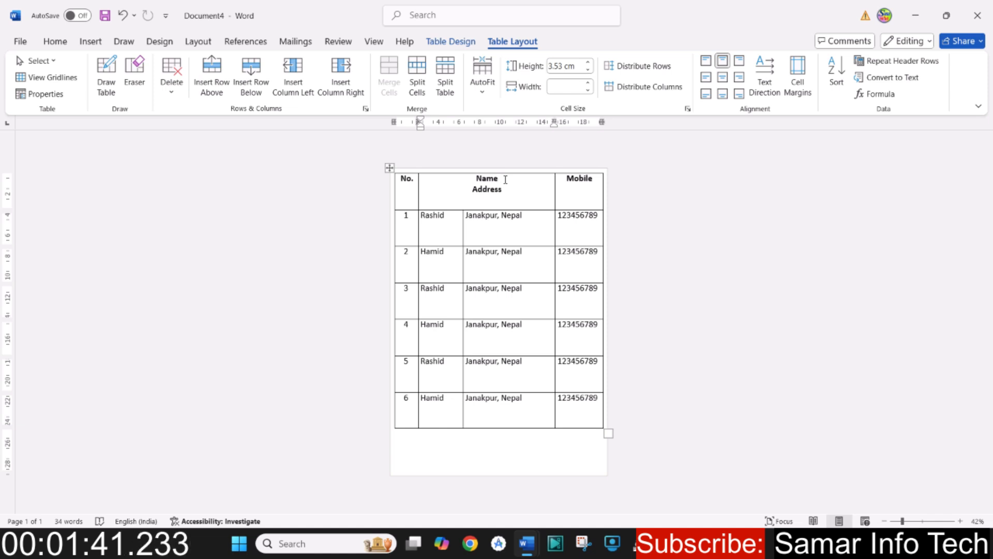
# - Undo the text edits in the merged header cell and the merge of the Name and Address headers
pyautogui.hotkey('ctrl', 'z')
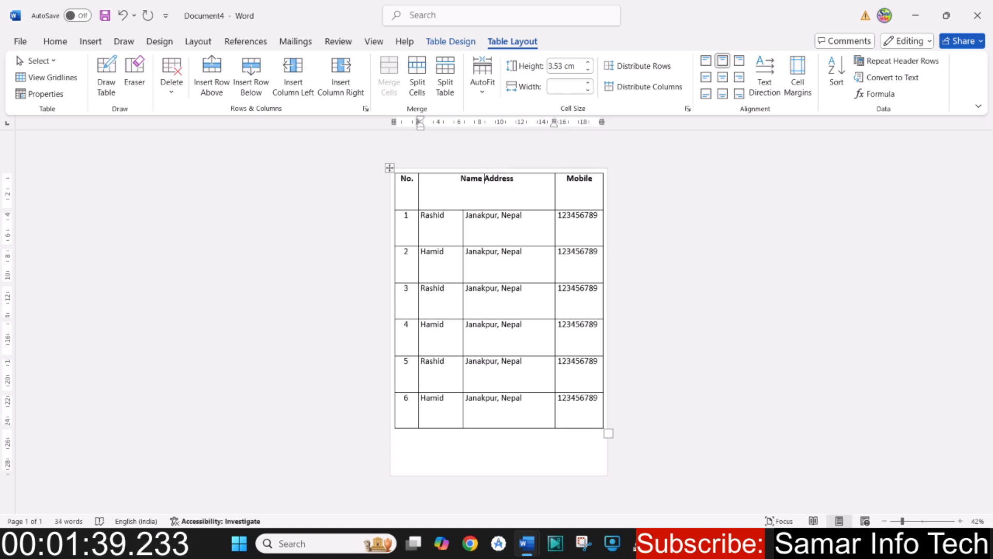
pyautogui.hotkey('ctrl', 'z')
pyautogui.hotkey('ctrl', 'z')
pyautogui.hotkey('ctrl', 'z')
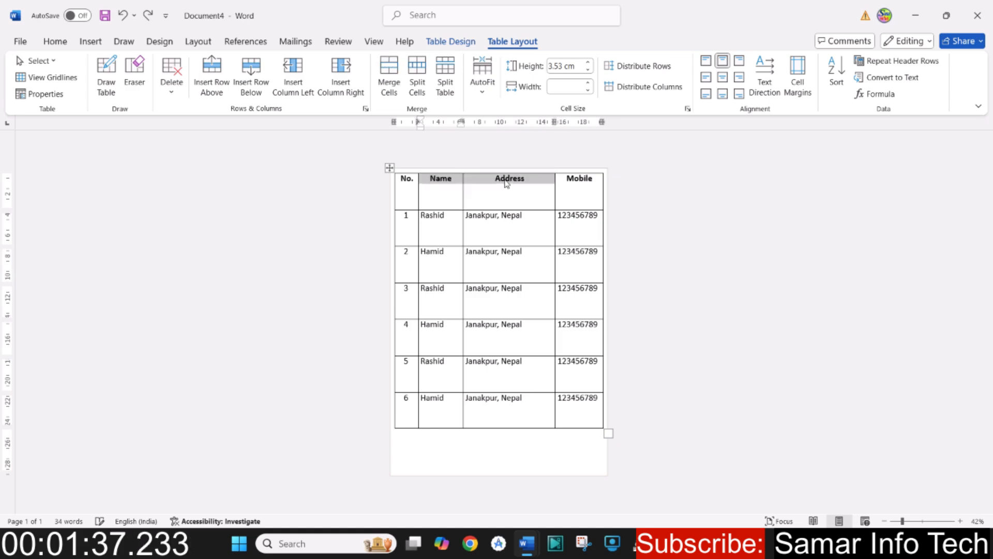
# - Split the Address header cell into 2 columns and 1 row, and undo the split
pyautogui.click(507, 183)
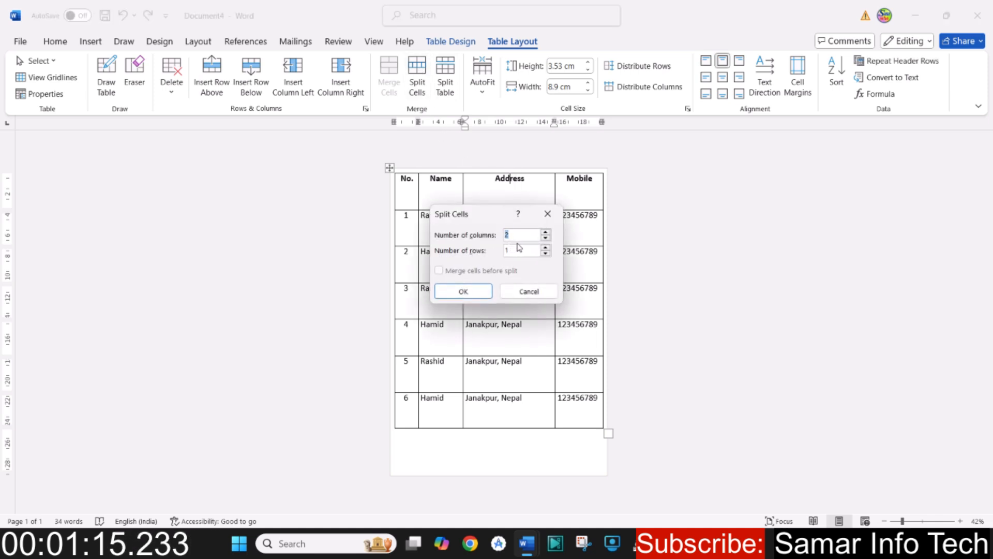
pyautogui.click(477, 293)
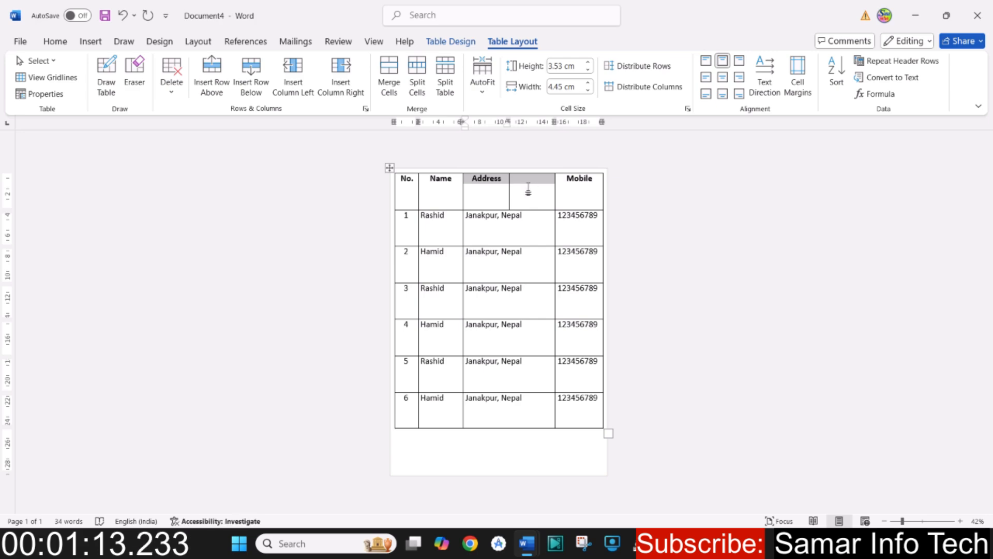
pyautogui.click(486, 180)
pyautogui.click(527, 186)
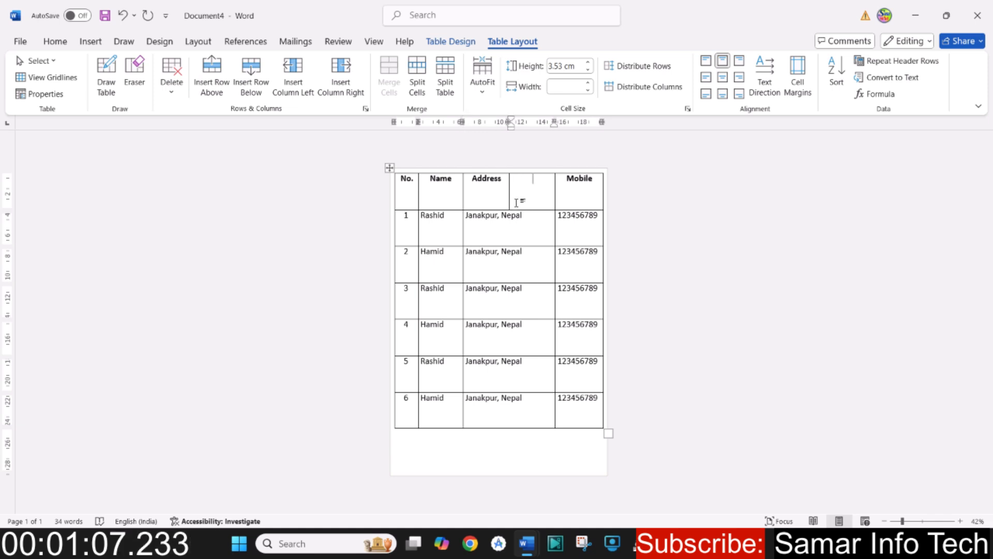
pyautogui.hotkey('ctrl', 'z')
# - Split all cells of the Address column into 2 columns, and undo the split
pyautogui.moveTo(525, 187); pyautogui.dragTo(509, 410)
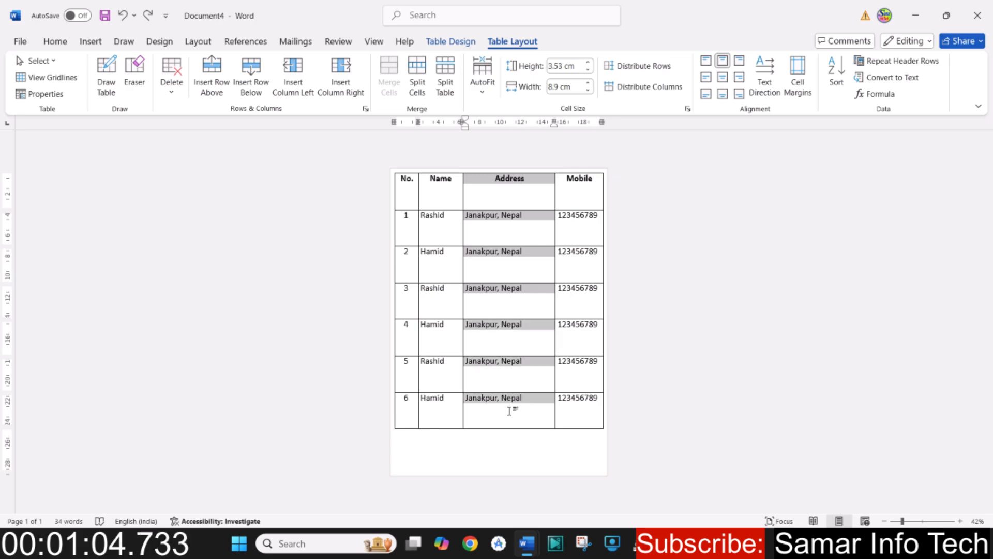
pyautogui.click(417, 78)
pyautogui.click(457, 291)
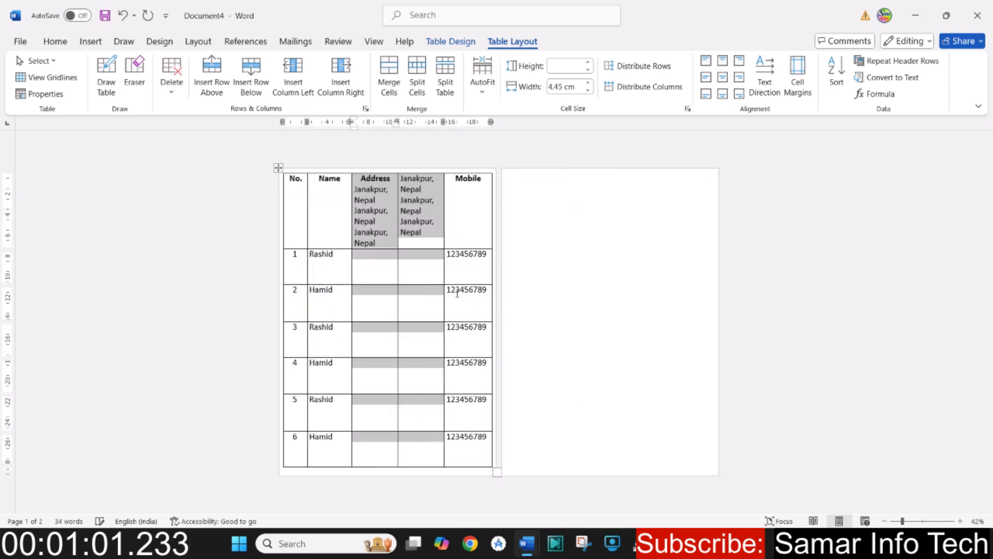
pyautogui.click(387, 234)
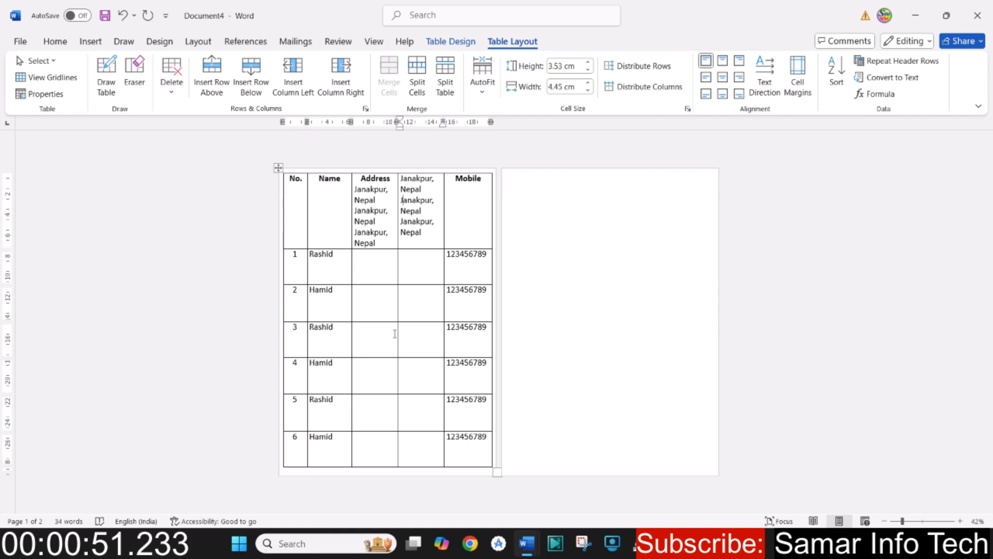
pyautogui.hotkey('ctrl', 'z')
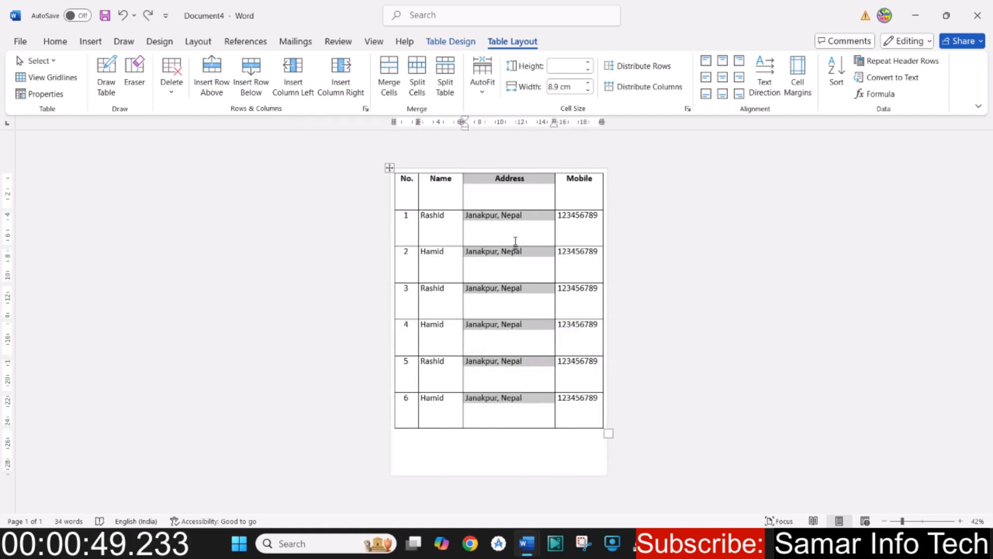
pyautogui.click(511, 234)
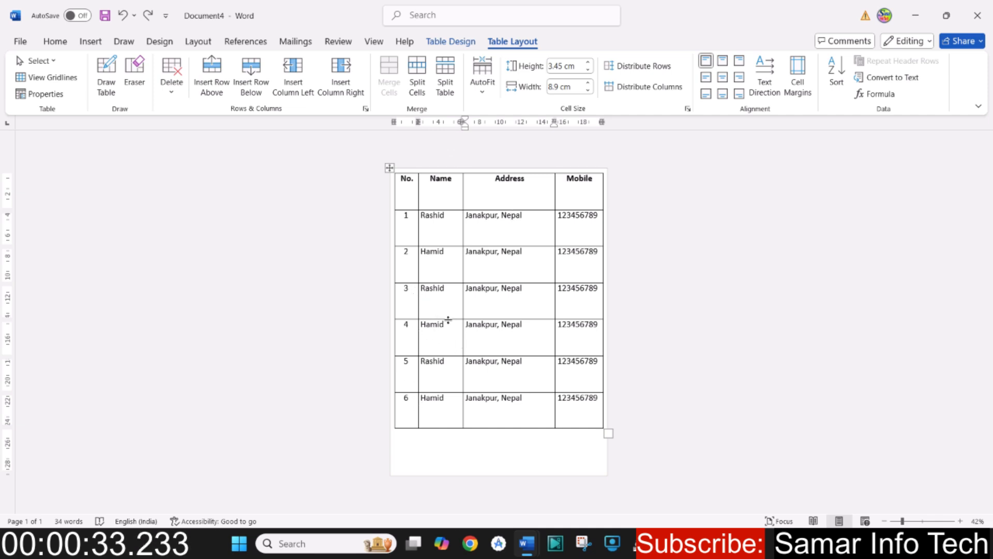
# - Split the table at the row numbered 3, and undo the split
pyautogui.click(441, 305)
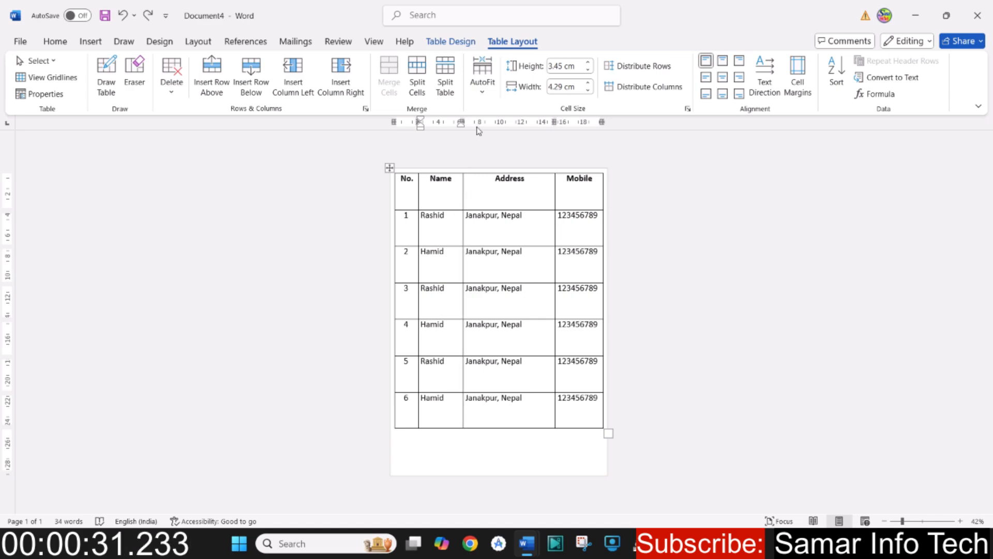
pyautogui.click(446, 73)
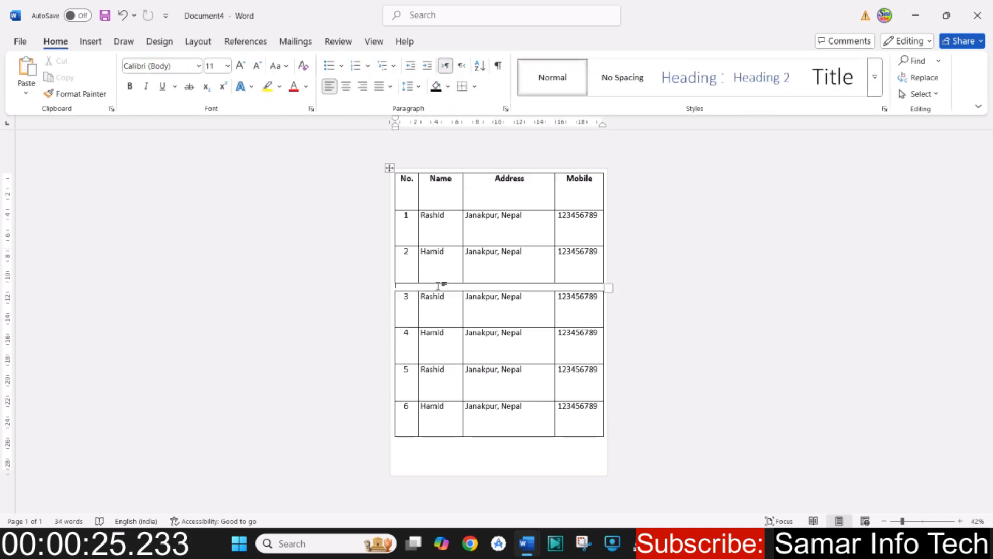
pyautogui.hotkey('ctrl', 'z')
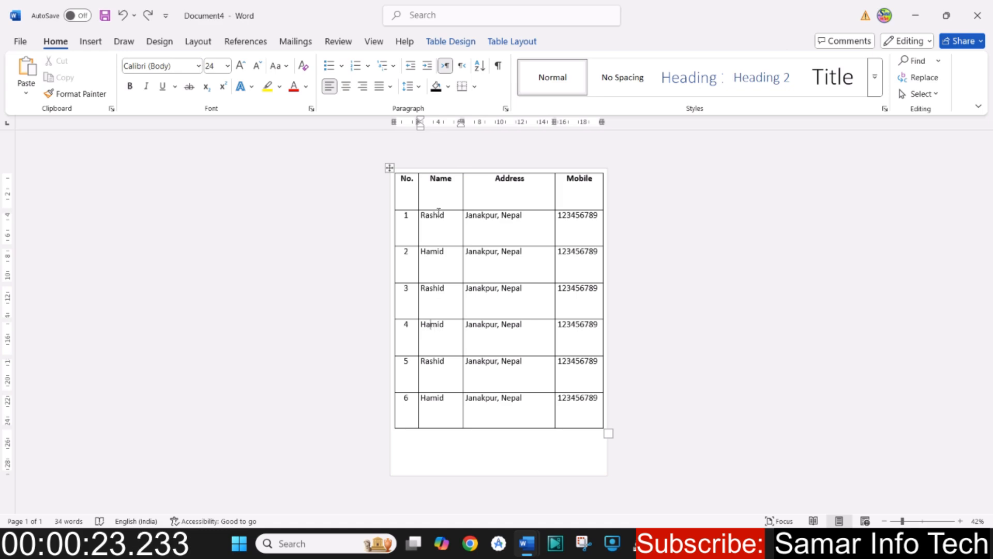
# - Split the table at the row numbered 4 and enter the sample text ljfkjbkbj in the gap between the two tables
pyautogui.click(512, 42)
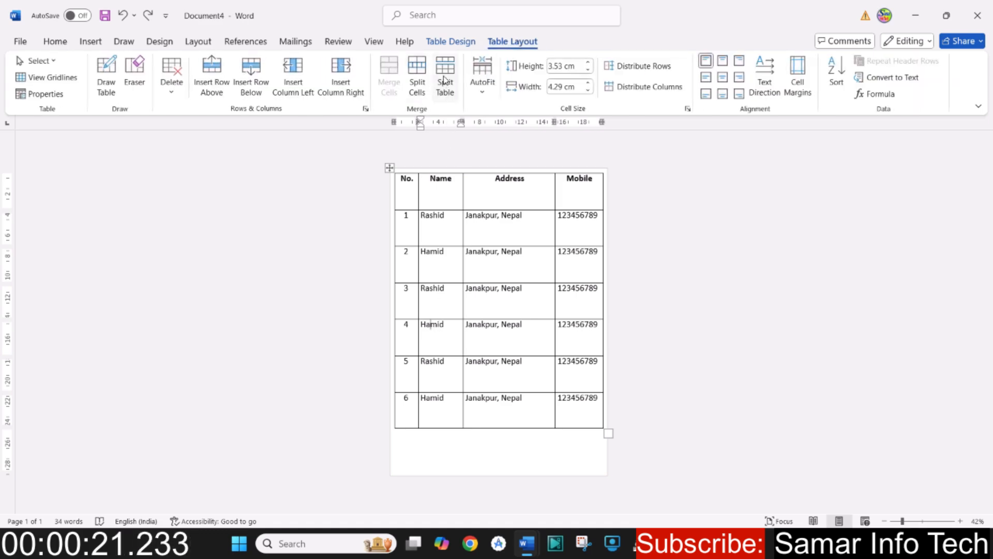
pyautogui.click(443, 77)
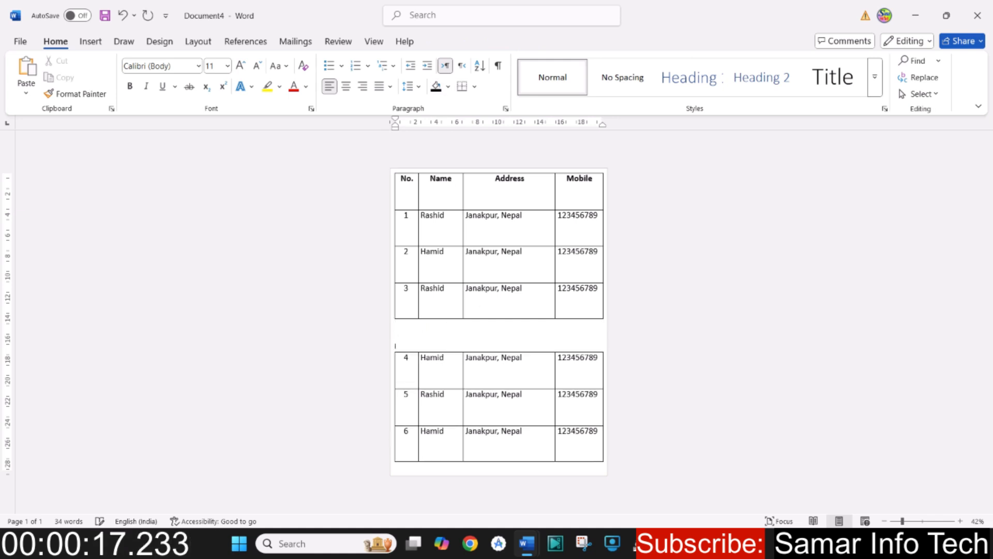
pyautogui.moveTo(433, 188)
pyautogui.mouseDown()
pyautogui.moveTo(536, 253)
pyautogui.moveTo(585, 318)
pyautogui.mouseUp()
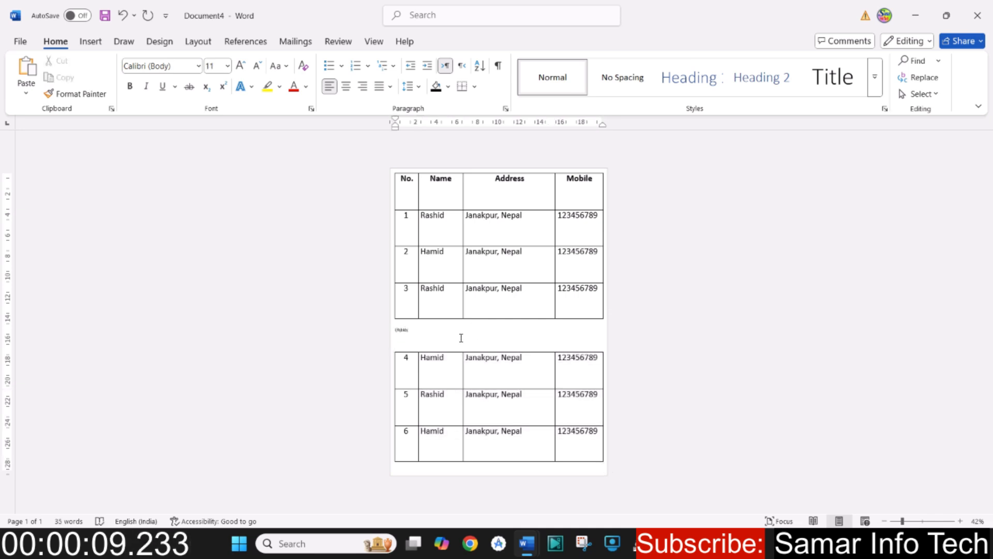
# - Enlarge the sample text between the two tables to 20 pt
pyautogui.doubleClick(405, 331)
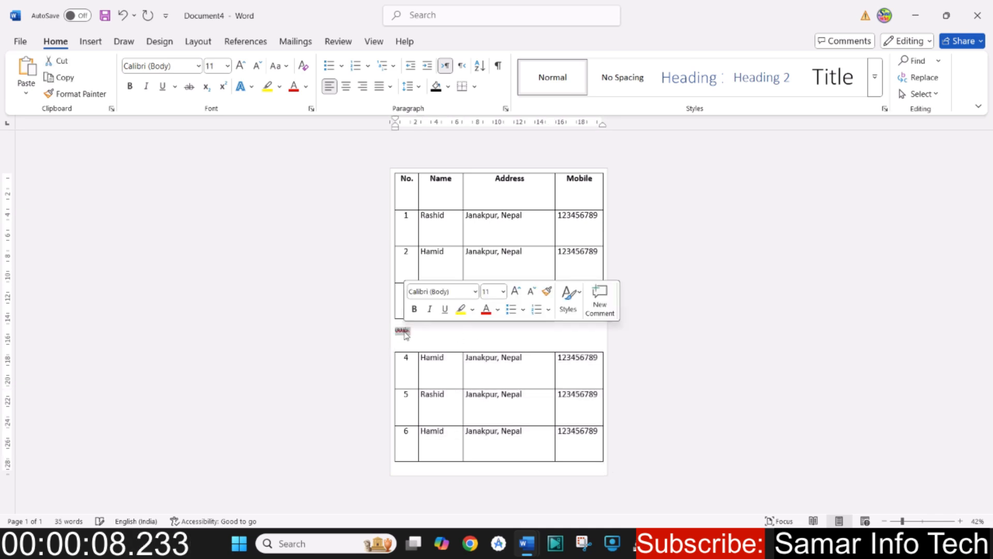
pyautogui.click(242, 67)
pyautogui.click(241, 66)
pyautogui.click(241, 66)
pyautogui.click(242, 66)
pyautogui.click(241, 66)
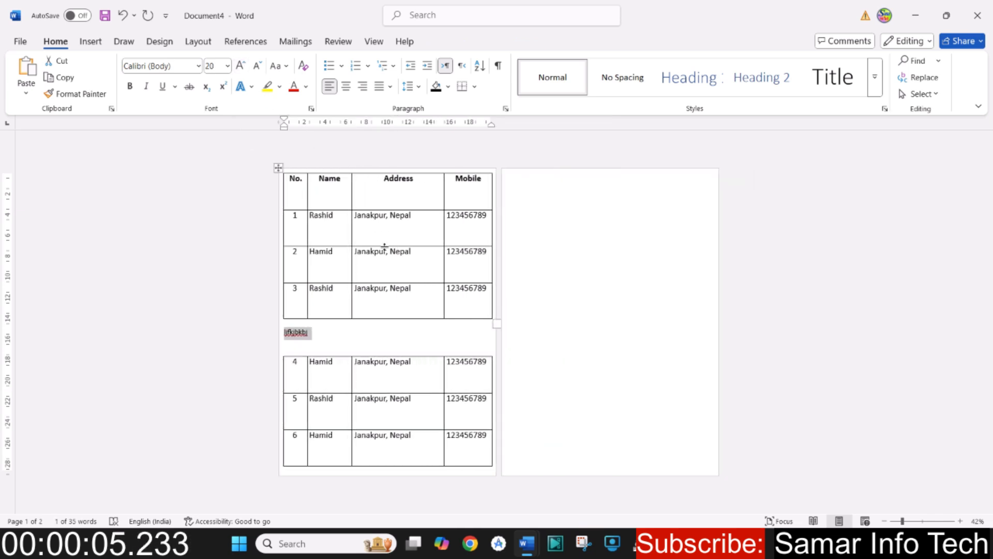
# - Delete the sample text line between the two tables
pyautogui.click(327, 343)
pyautogui.click(924, 522)
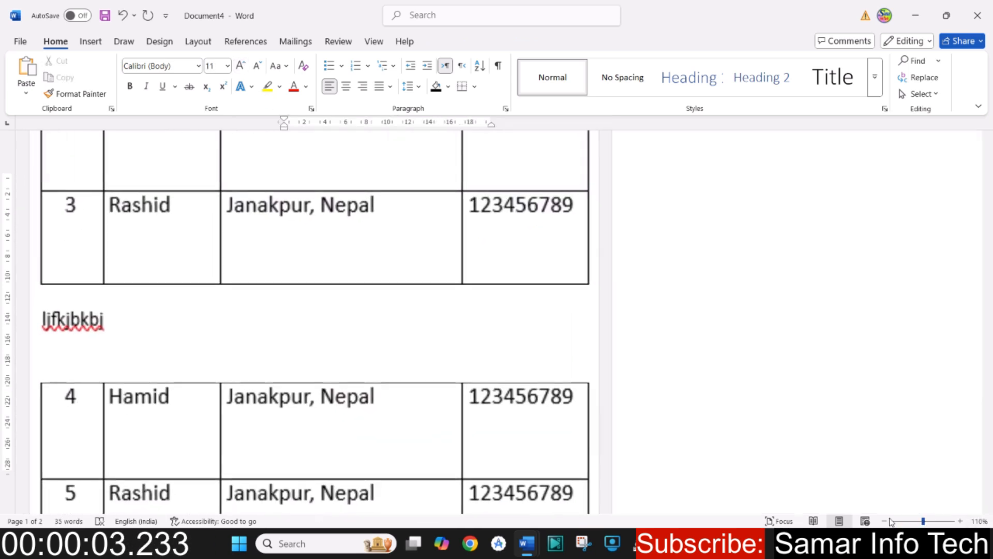
pyautogui.tripleClick(272, 319)
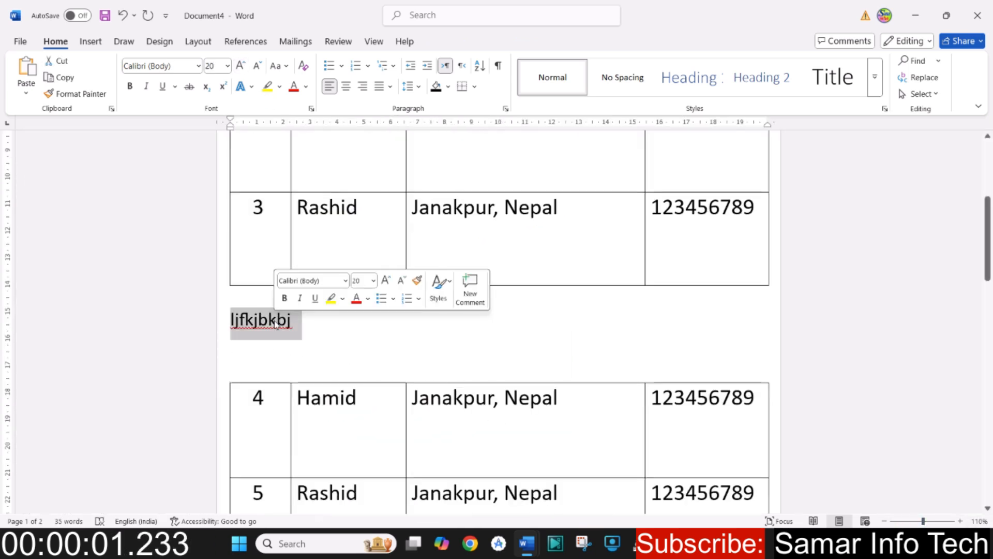
pyautogui.press('Delete')
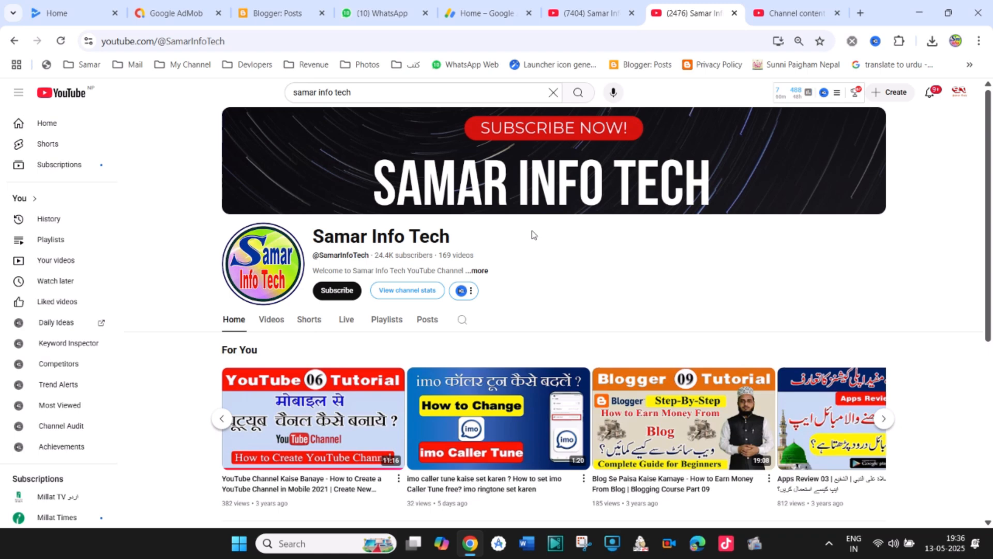
# - On the Samar Info Tech YouTube channel page in the browser, subscribe to the channel and set its notifications to All
pyautogui.click(333, 293)
pyautogui.click(379, 293)
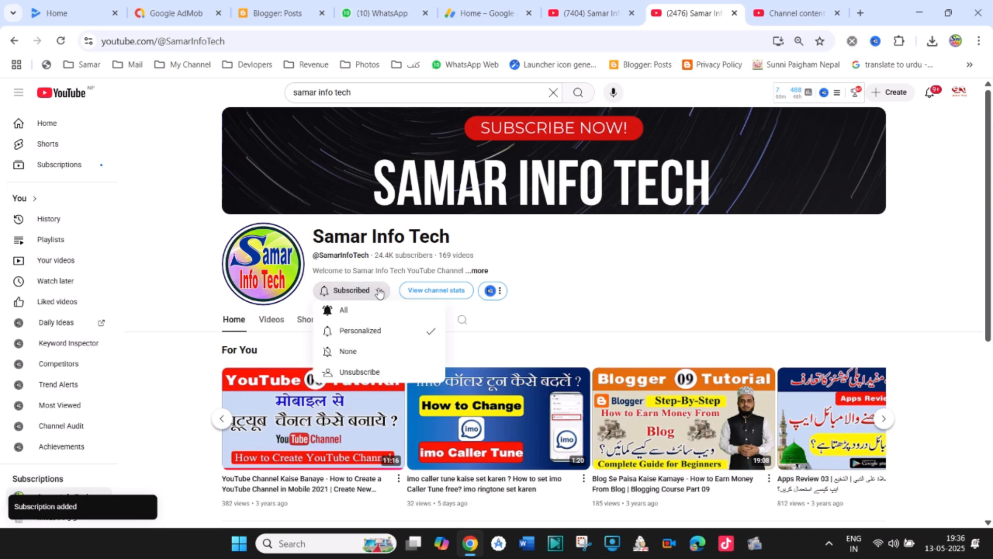
pyautogui.click(353, 311)
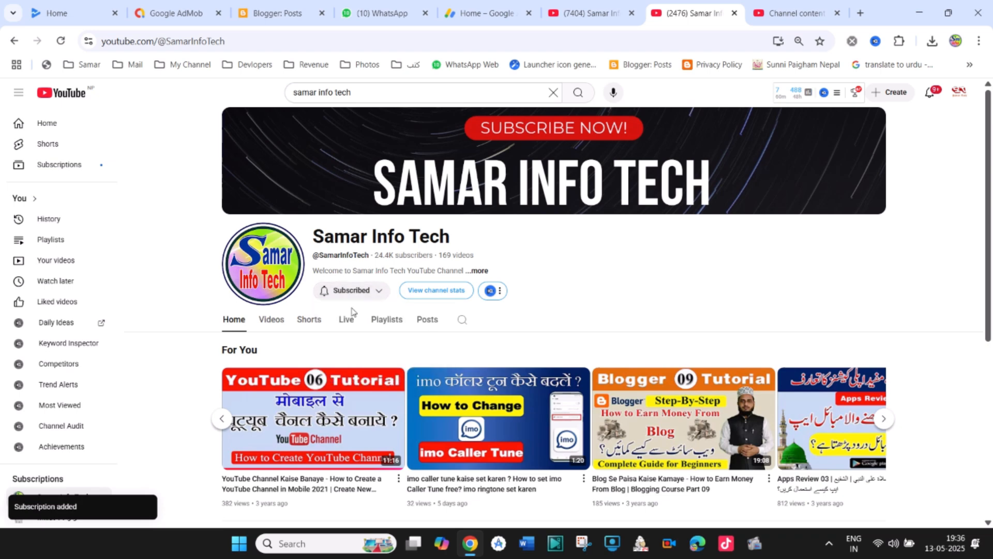